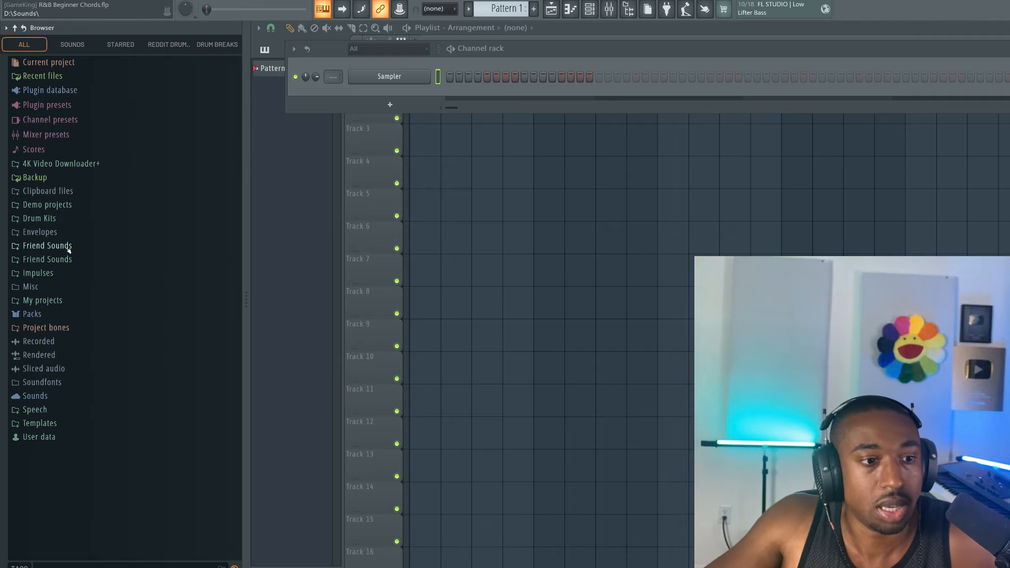
- Open the Vintage Fire (Sounds Booster Pack) folder inside Friend Sounds, Busy Works Beats
{"action": "left_click", "coordinate": [628, 10]}
{"action": "left_click", "coordinate": [629, 10]}
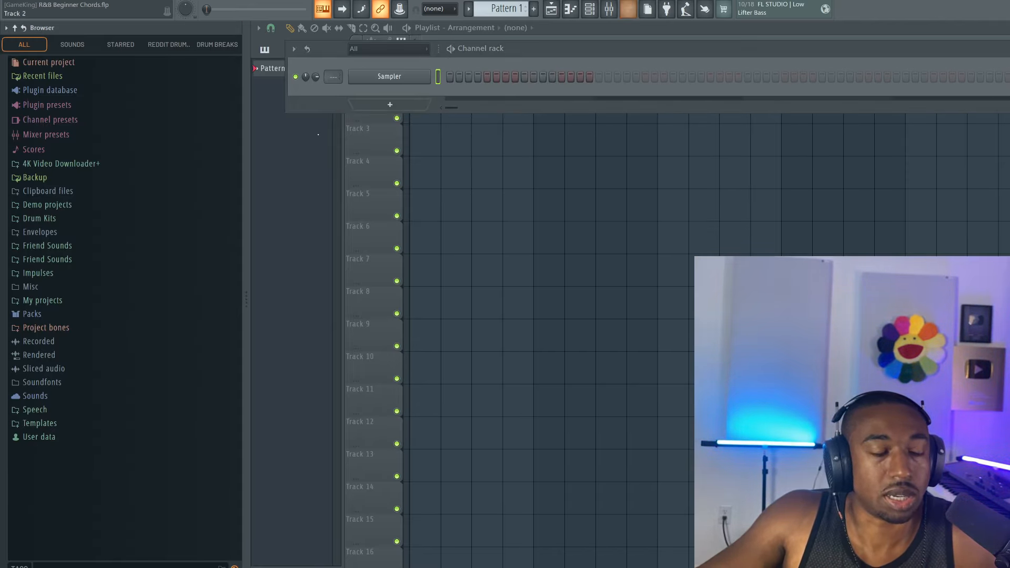
{"action": "left_click", "coordinate": [79, 251]}
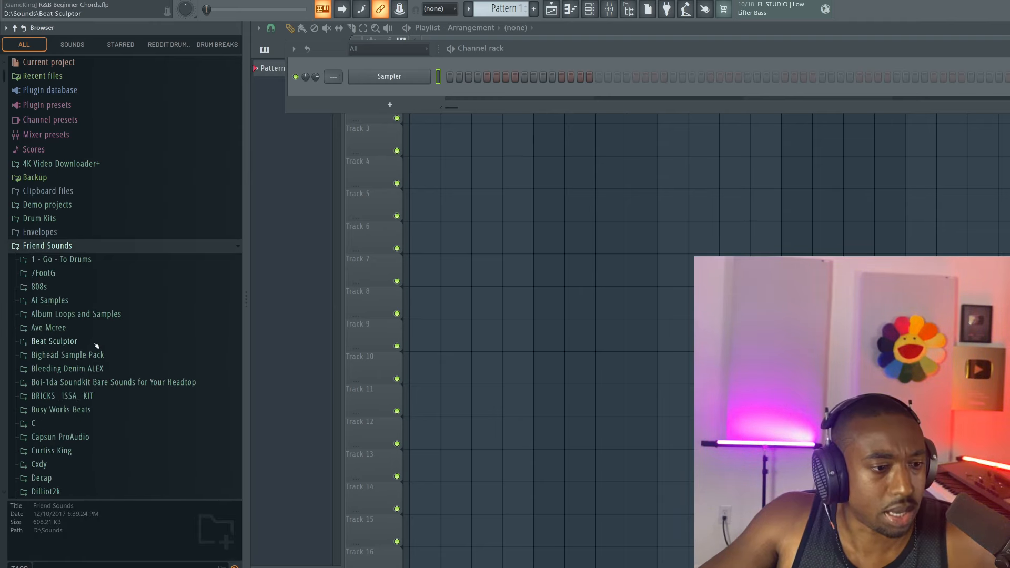
{"action": "left_click", "coordinate": [61, 409]}
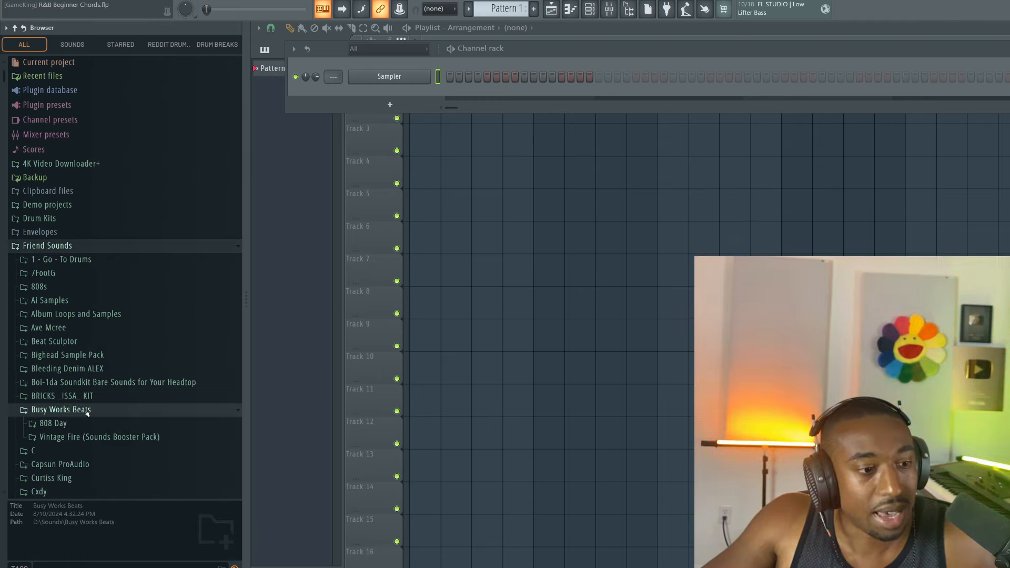
{"action": "scroll", "coordinate": [87, 400], "scroll_direction": "down", "scroll_amount": 2}
{"action": "left_click", "coordinate": [89, 360]}
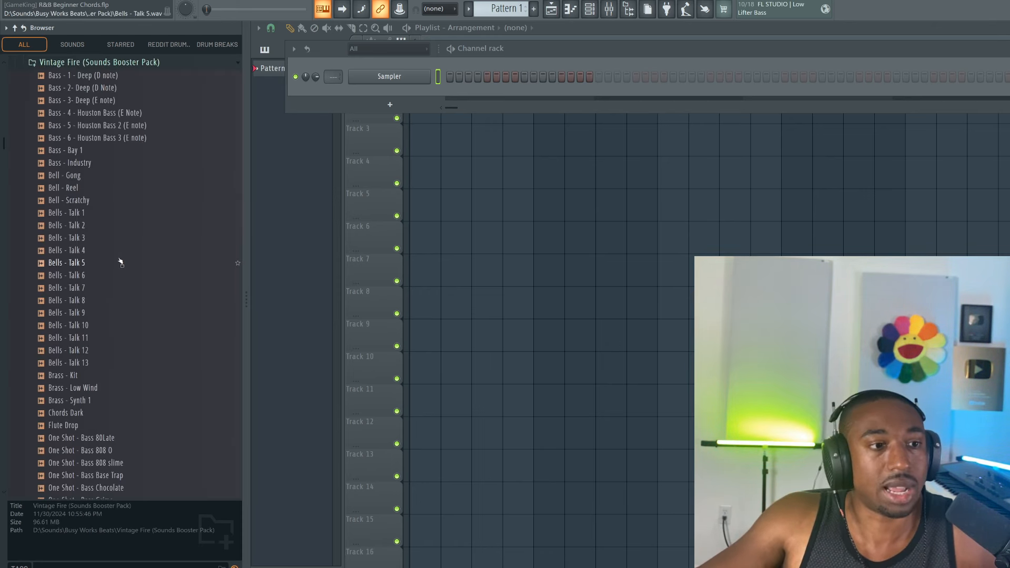
- Preview the Bells - Talk 6 and One Shot - Bass 808 slime samples from the pack
{"action": "scroll", "coordinate": [120, 262], "scroll_direction": "down", "scroll_amount": 4}
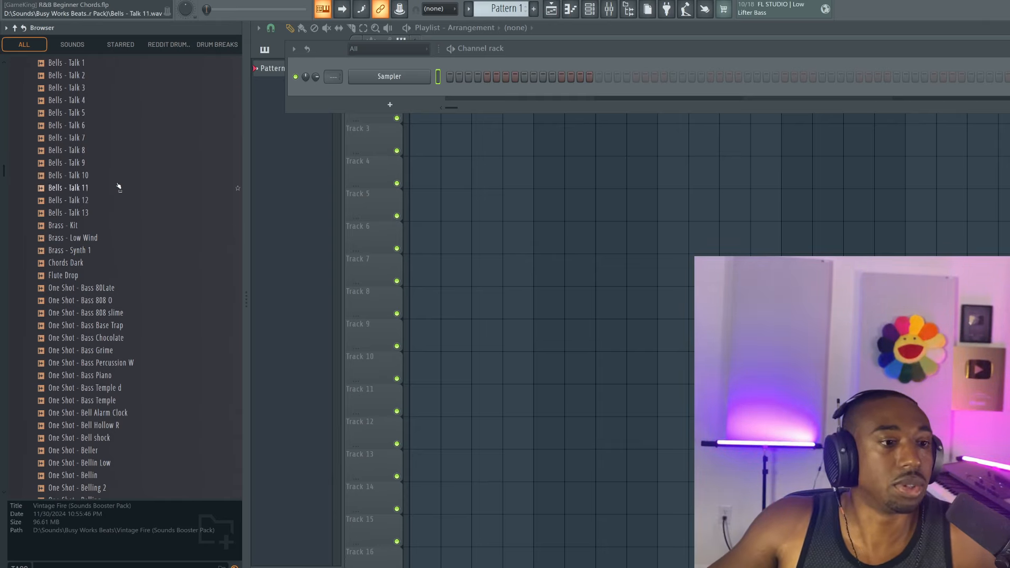
{"action": "left_click", "coordinate": [93, 128]}
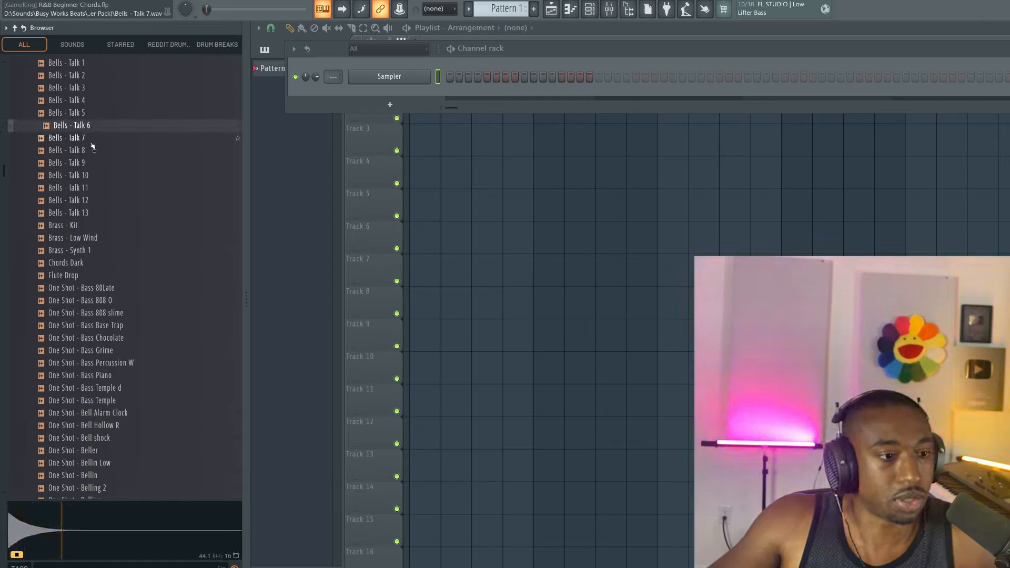
{"action": "left_click", "coordinate": [97, 312]}
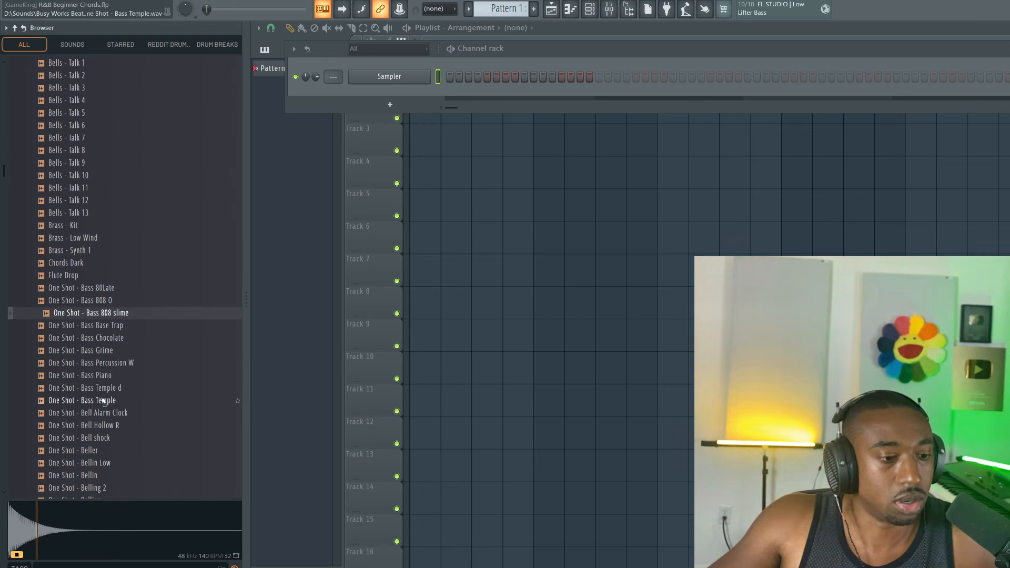
- Preview the One Shot - Beller sample and open it in a new channel
{"action": "scroll", "coordinate": [103, 386], "scroll_direction": "down", "scroll_amount": 2}
{"action": "left_click", "coordinate": [98, 377]}
{"action": "scroll", "coordinate": [97, 383], "scroll_direction": "down", "scroll_amount": 4}
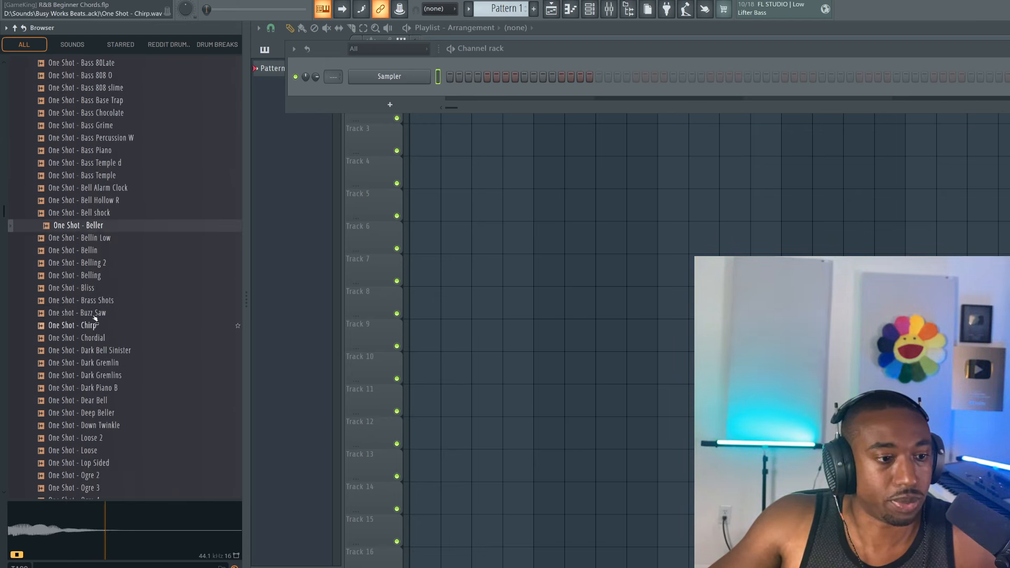
{"action": "right_click", "coordinate": [86, 232]}
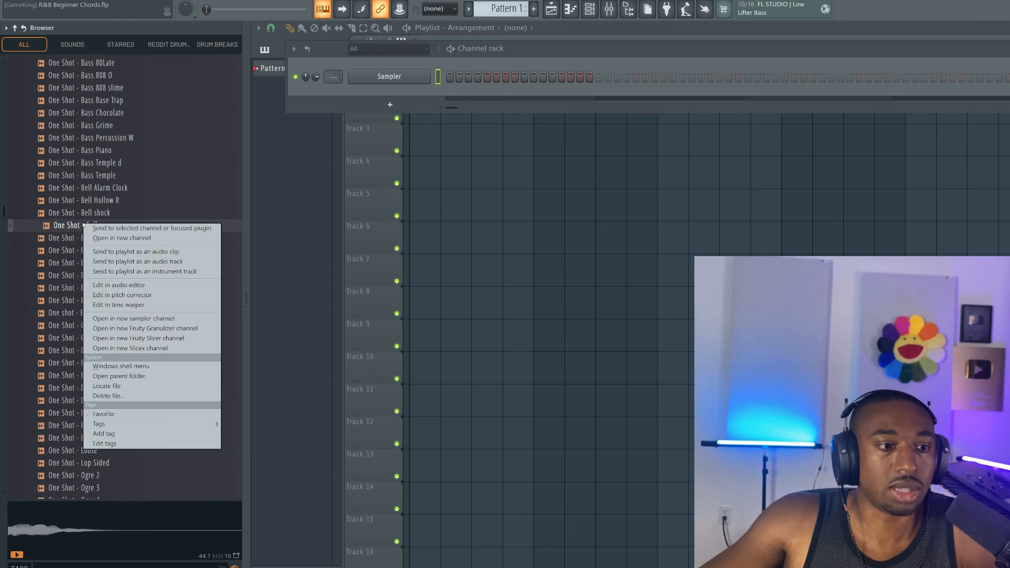
{"action": "left_click", "coordinate": [116, 239]}
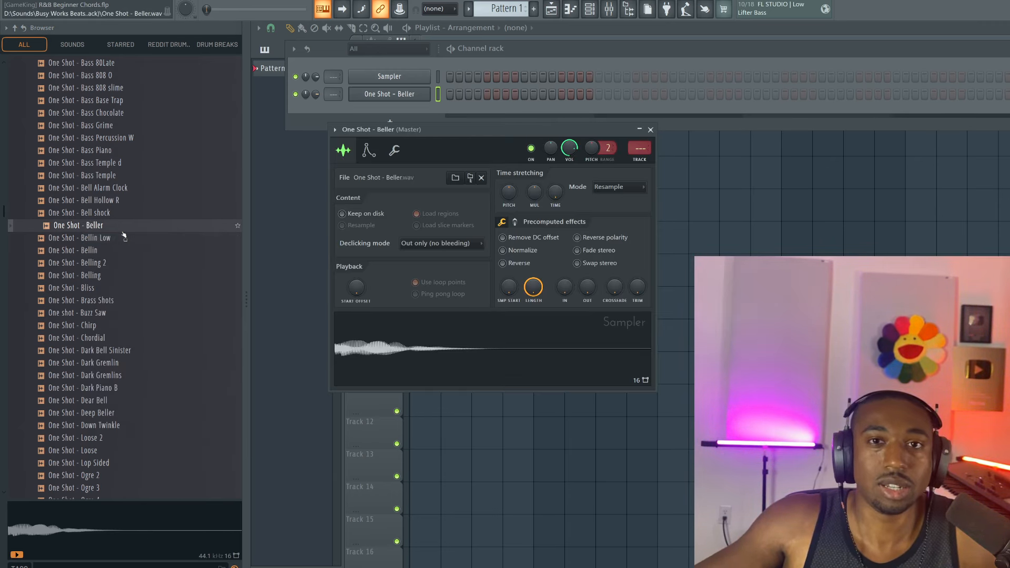
- Preview One Shot - Bellin Low and One Shot - Bellin, and open each in a new channel
{"action": "left_click", "coordinate": [84, 238]}
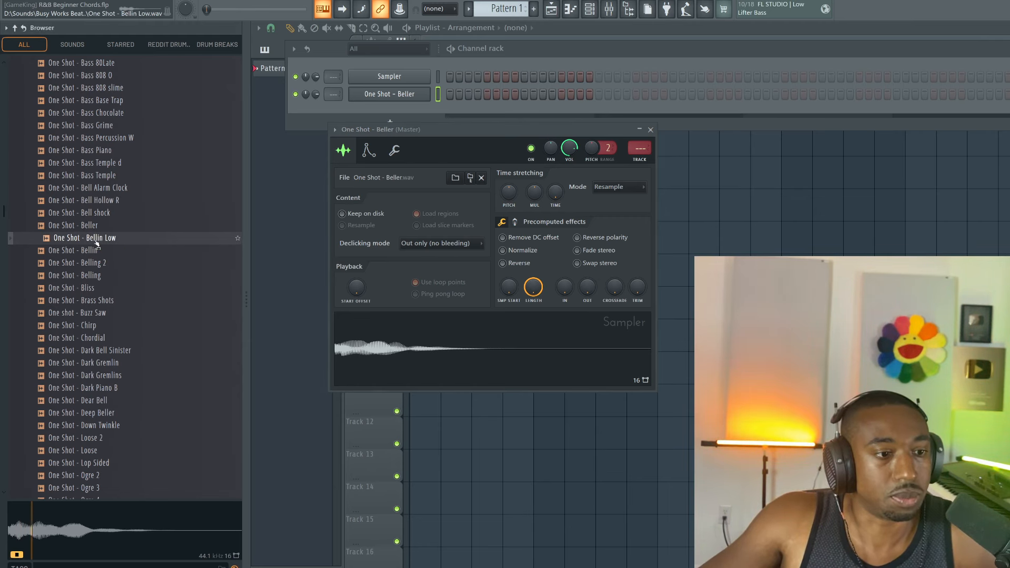
{"action": "right_click", "coordinate": [90, 241]}
{"action": "left_click", "coordinate": [121, 256]}
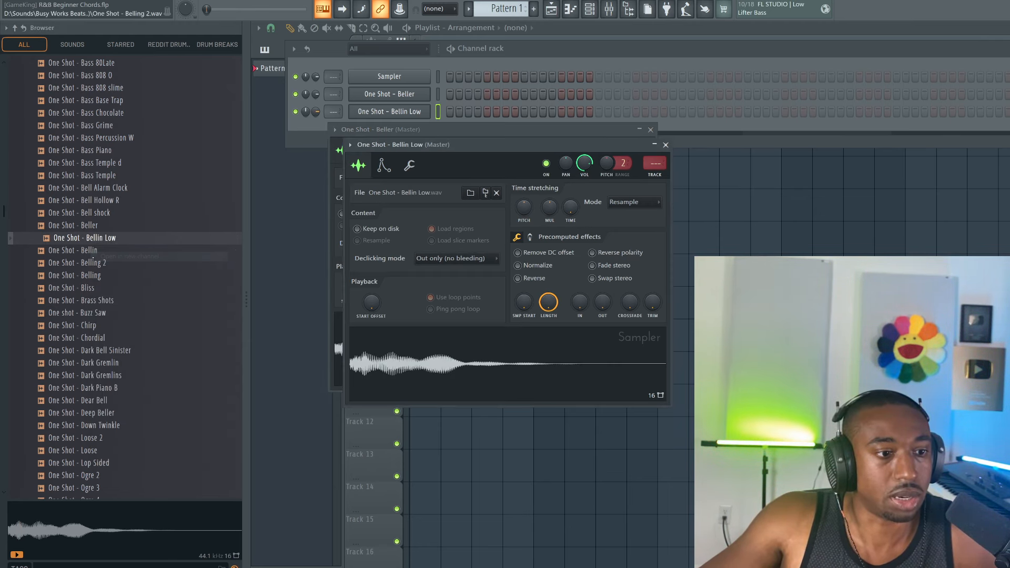
{"action": "left_click", "coordinate": [85, 250]}
{"action": "right_click", "coordinate": [86, 251]}
{"action": "left_click", "coordinate": [125, 264]}
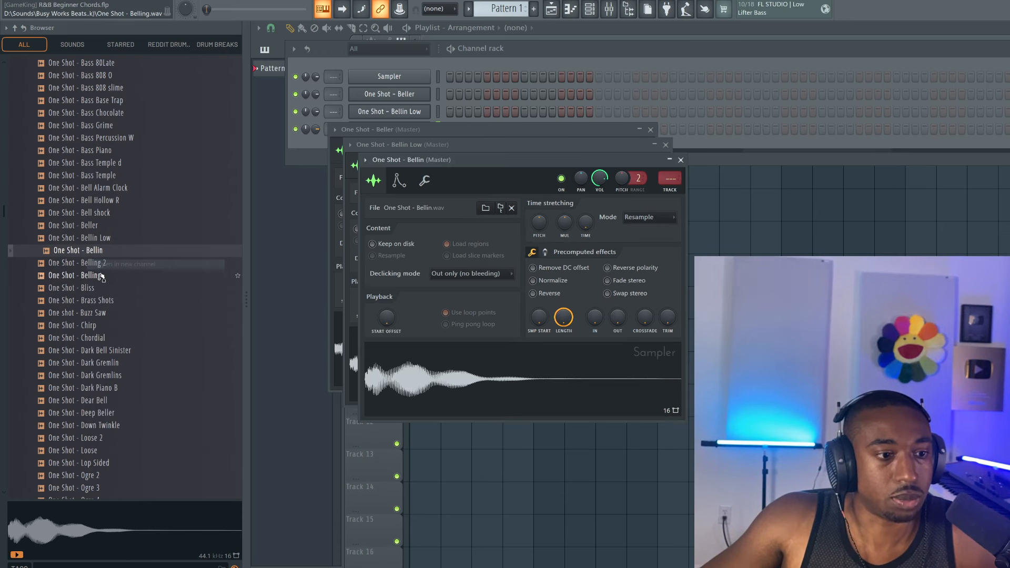
- Preview One Shot - Belling 2 and One Shot - Belling, and open each in a new channel
{"action": "left_click", "coordinate": [92, 263]}
{"action": "right_click", "coordinate": [91, 268]}
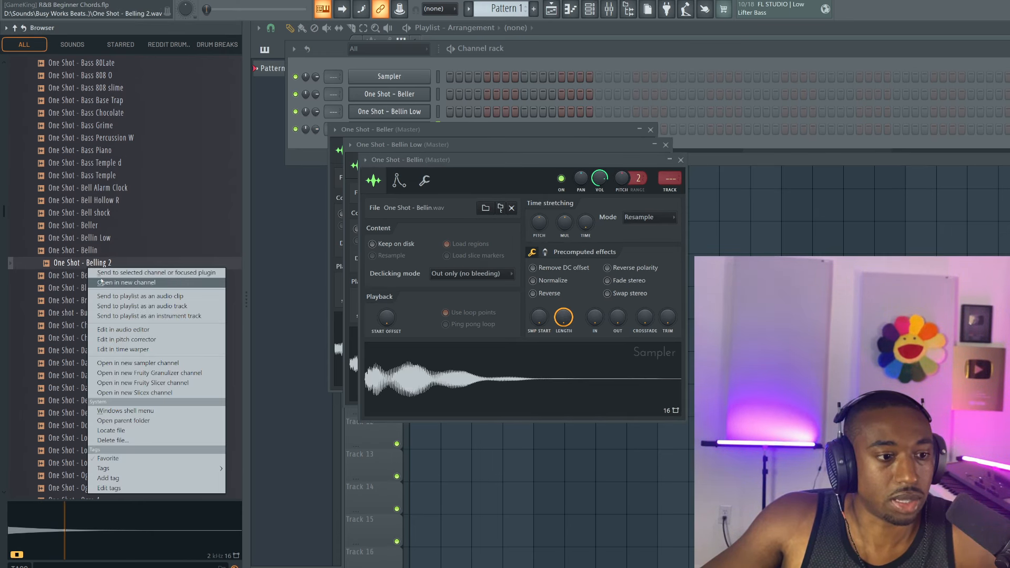
{"action": "left_click", "coordinate": [121, 283]}
{"action": "left_click", "coordinate": [84, 276]}
{"action": "right_click", "coordinate": [84, 276]}
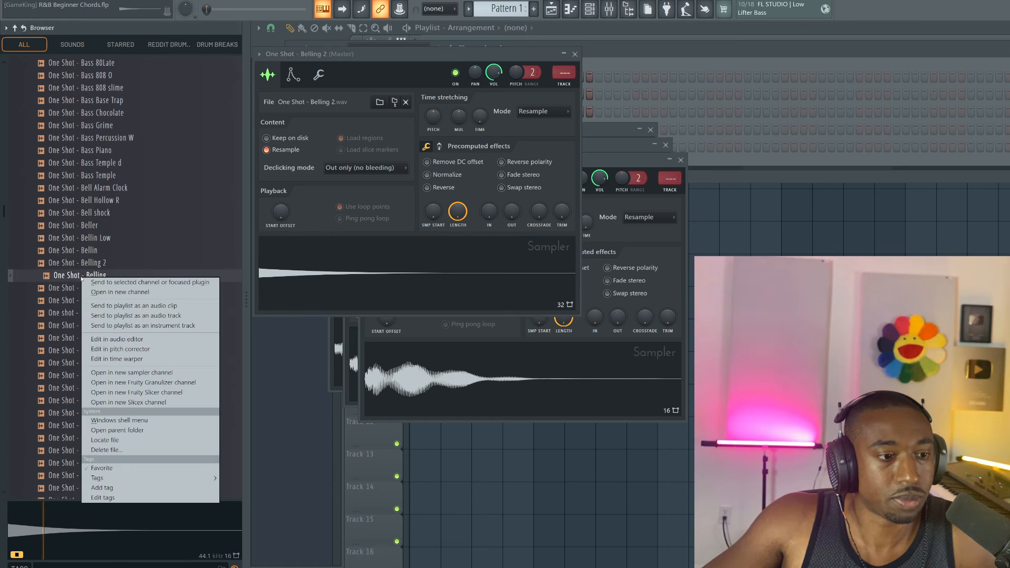
{"action": "left_click", "coordinate": [120, 293]}
- Preview One Shot - Bliss, open it in a new channel, and bring the channel rack to the front
{"action": "left_click", "coordinate": [82, 289]}
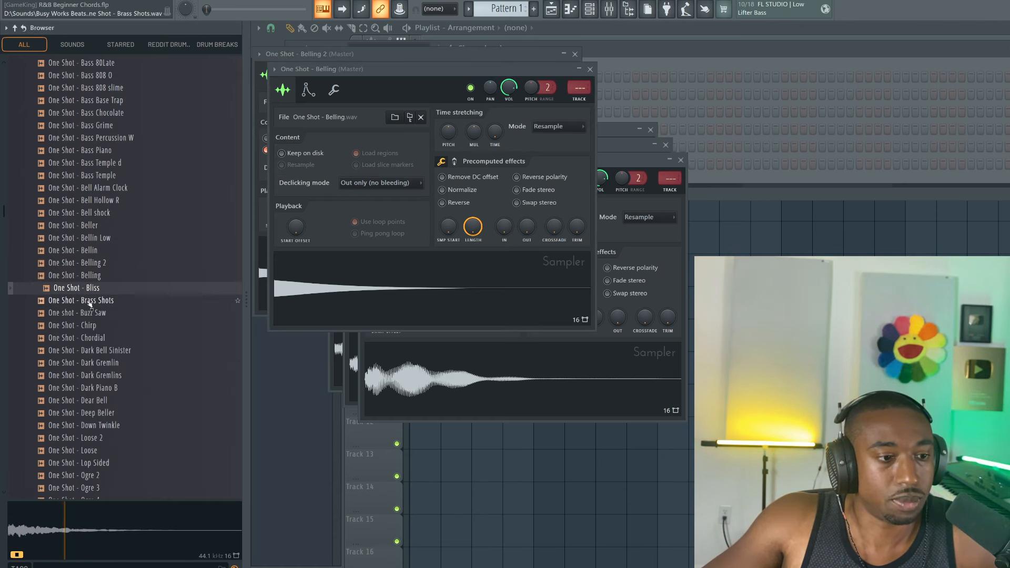
{"action": "right_click", "coordinate": [83, 289]}
{"action": "left_click", "coordinate": [121, 308]}
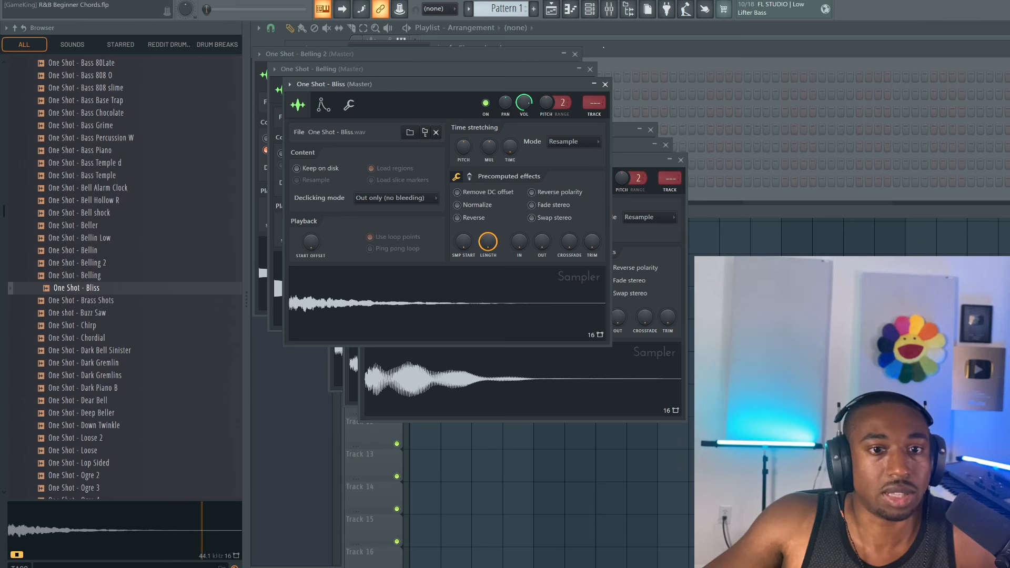
{"action": "key", "text": "F6"}
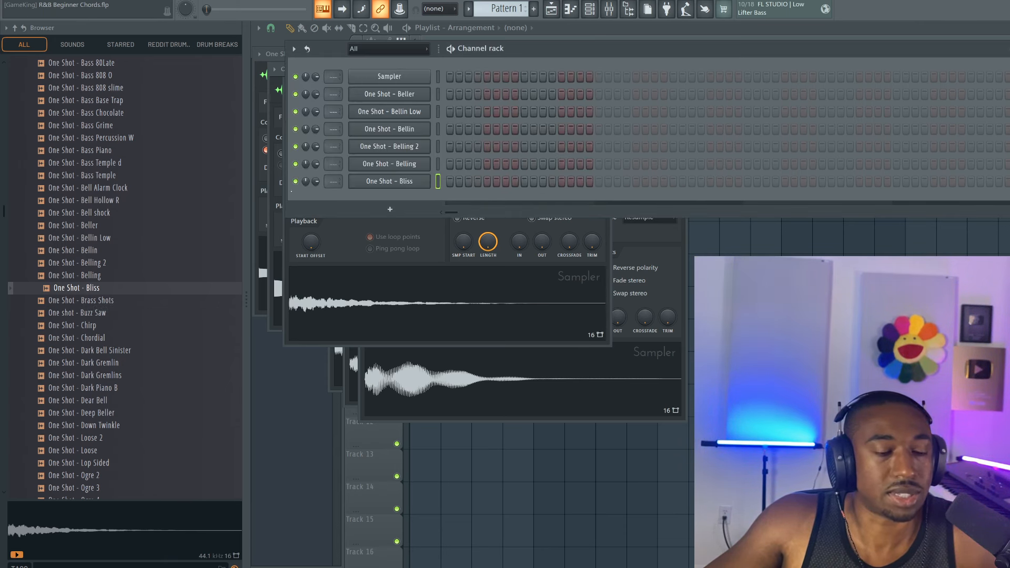
- Preview the One Shot - Brass Shots sample and go back to the start of the pack's sample list
{"action": "left_click", "coordinate": [106, 302]}
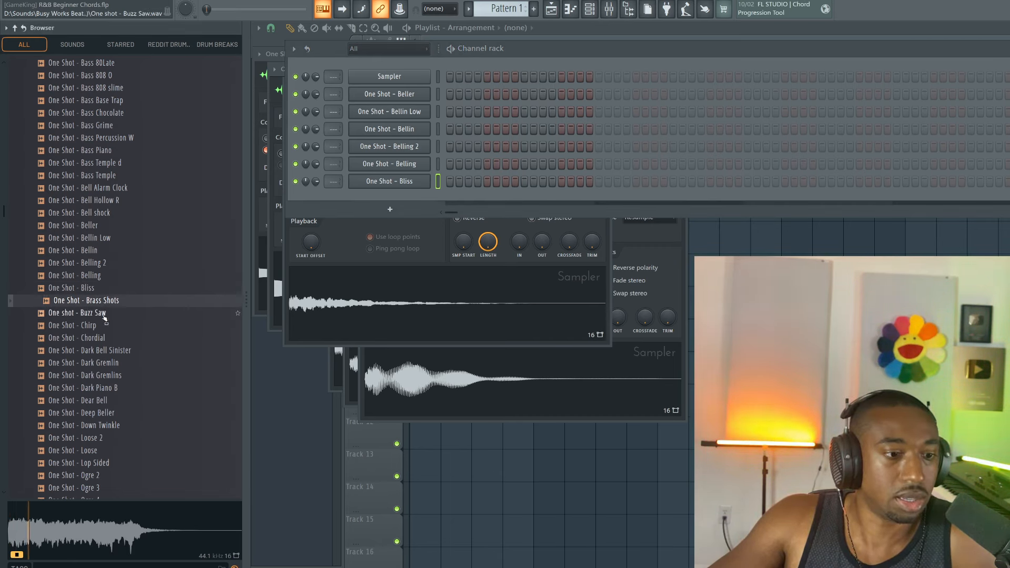
{"action": "scroll", "coordinate": [105, 291], "scroll_direction": "up", "scroll_amount": 15}
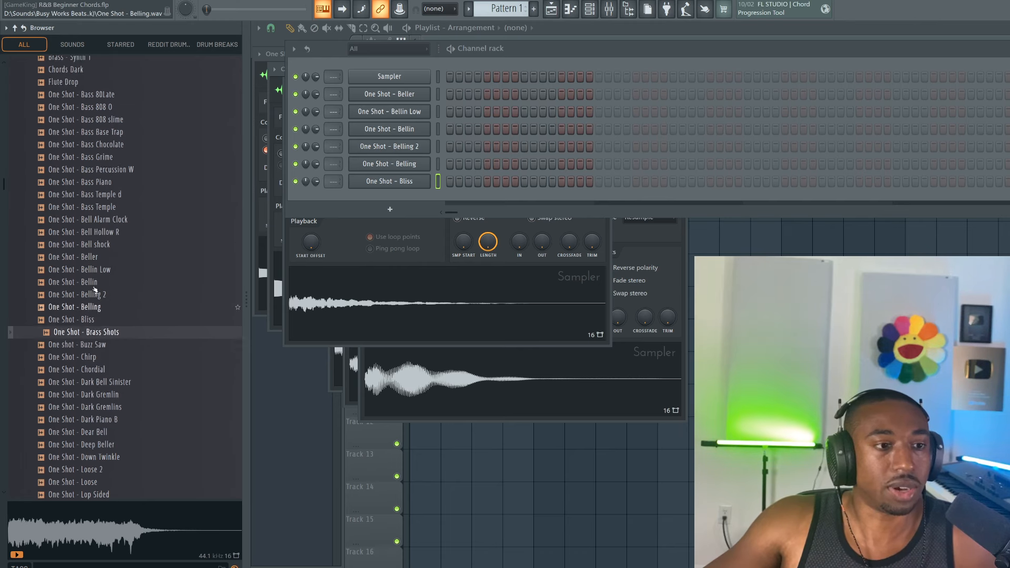
{"action": "scroll", "coordinate": [137, 296], "scroll_direction": "down", "scroll_amount": 4}
{"action": "left_click", "coordinate": [126, 301]}
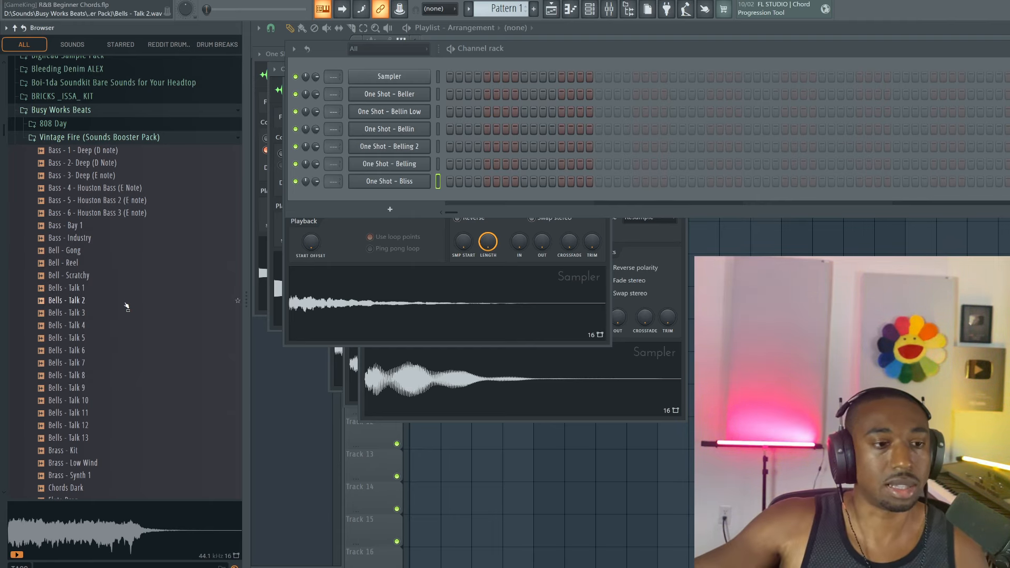
- Delete the default Sampler channel from the channel rack
{"action": "left_click", "coordinate": [421, 78]}
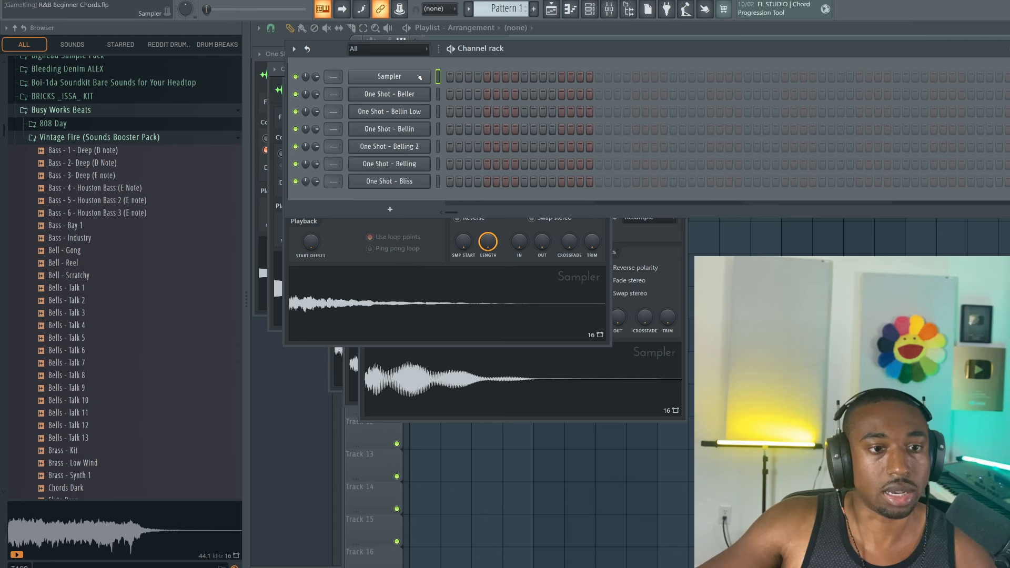
{"action": "right_click", "coordinate": [420, 77]}
{"action": "key", "text": "d"}
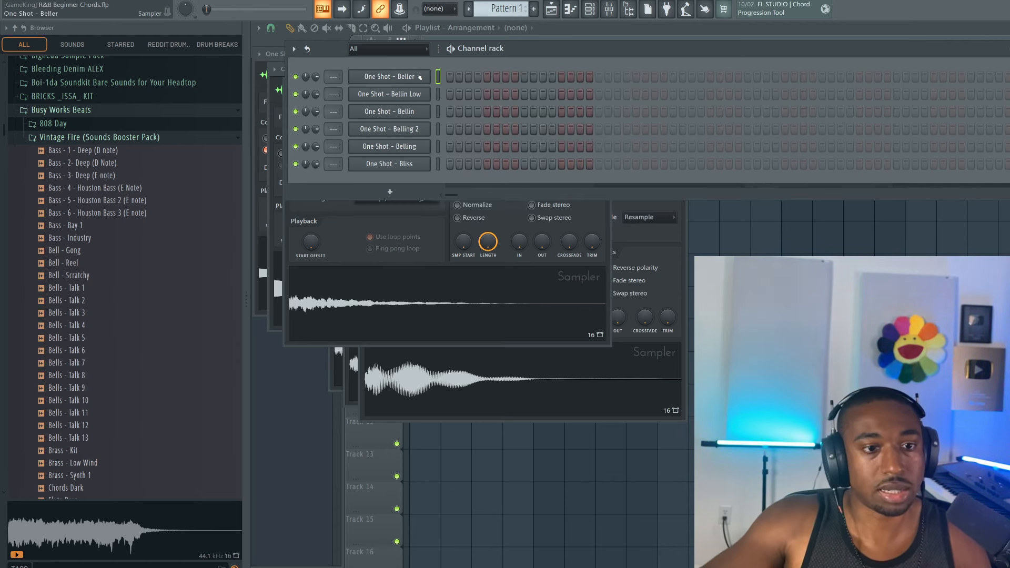
- Select all the one-shot channels in the rack and route them to mixer tracks 6 to 11
{"action": "left_click", "coordinate": [593, 14]}
{"action": "left_click", "coordinate": [593, 14]}
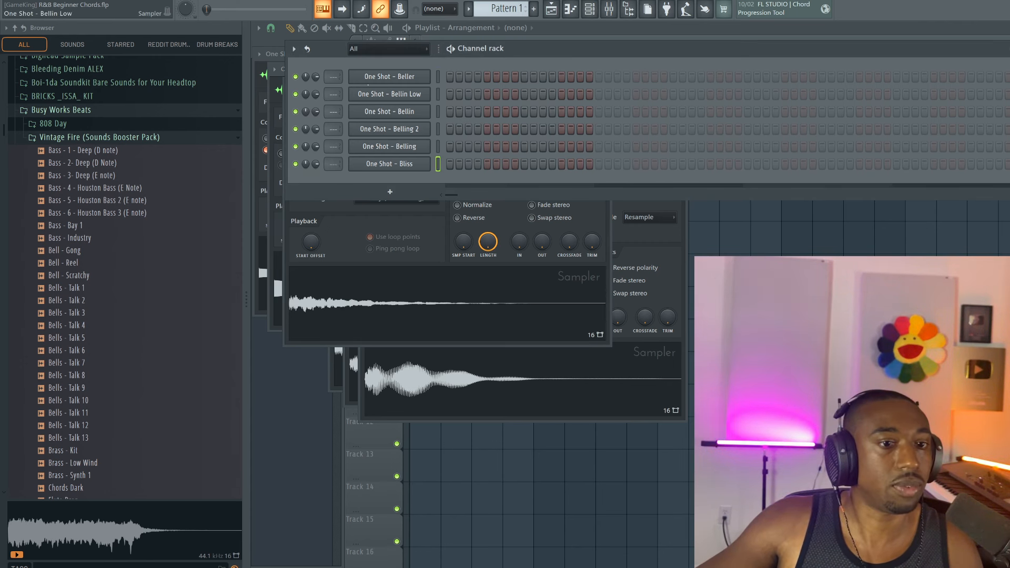
{"action": "key", "text": "ctrl+a"}
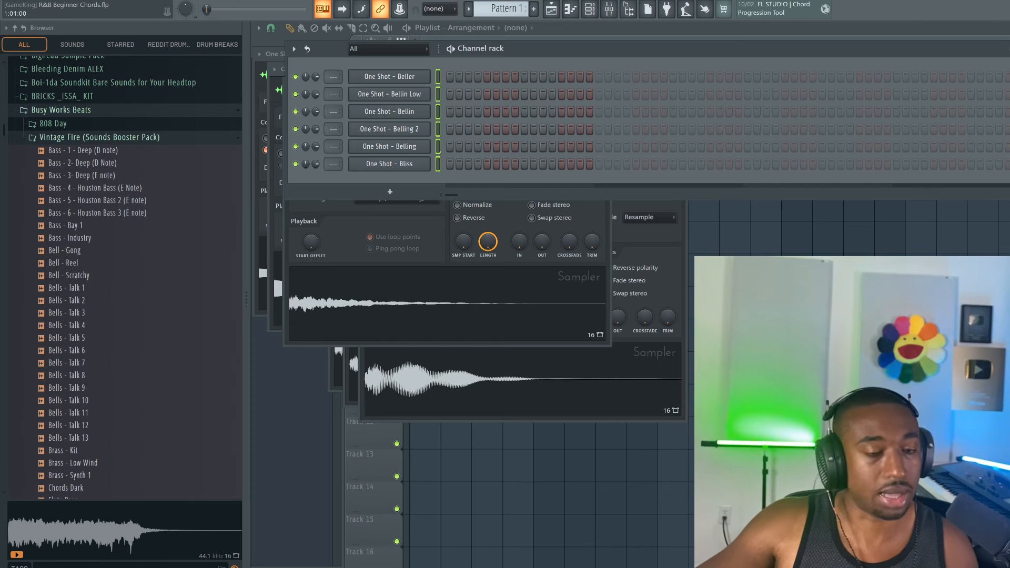
{"action": "key", "text": "ctrl+l"}
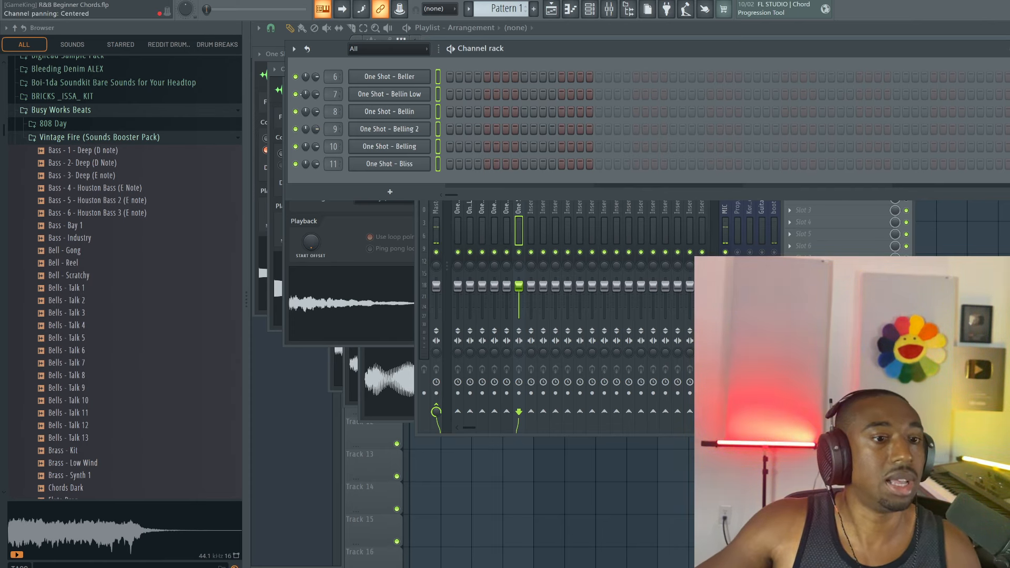
- Set the time stretching mode of the One Shot - Beller and One Shot - Bellin Low channels to Stretch
{"action": "left_click", "coordinate": [437, 76]}
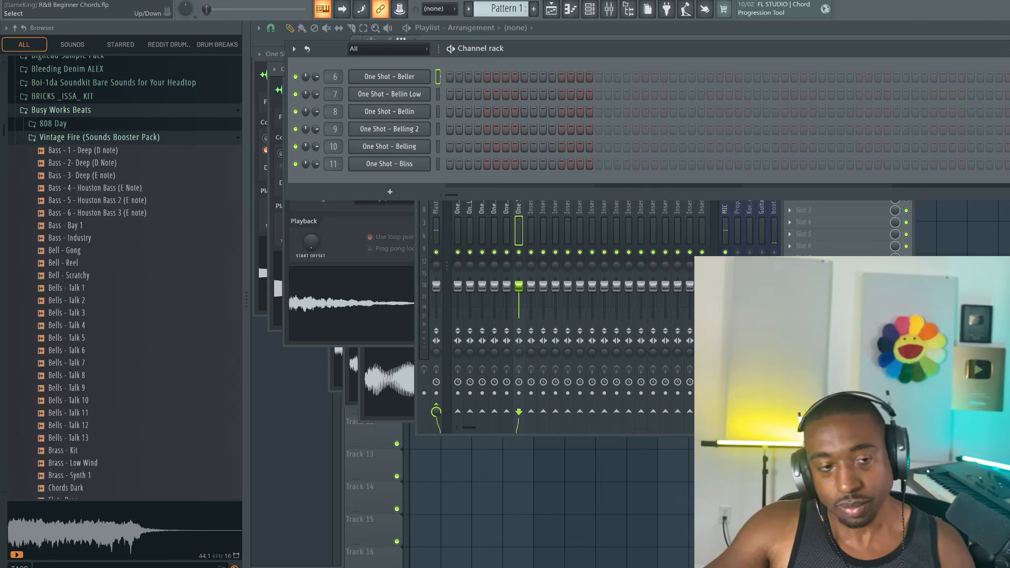
{"action": "left_click", "coordinate": [415, 77]}
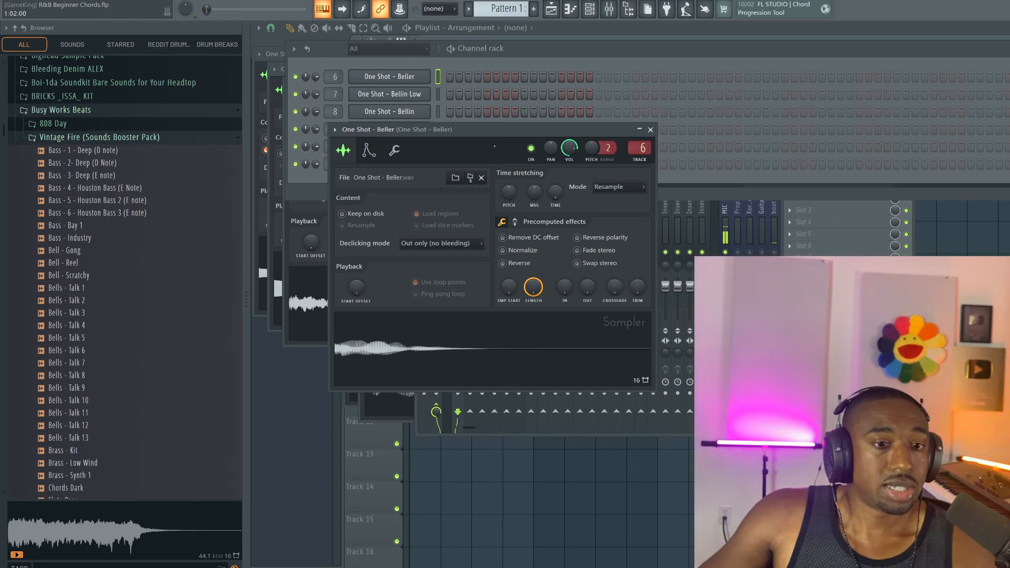
{"action": "left_click", "coordinate": [608, 187]}
{"action": "left_click", "coordinate": [608, 217]}
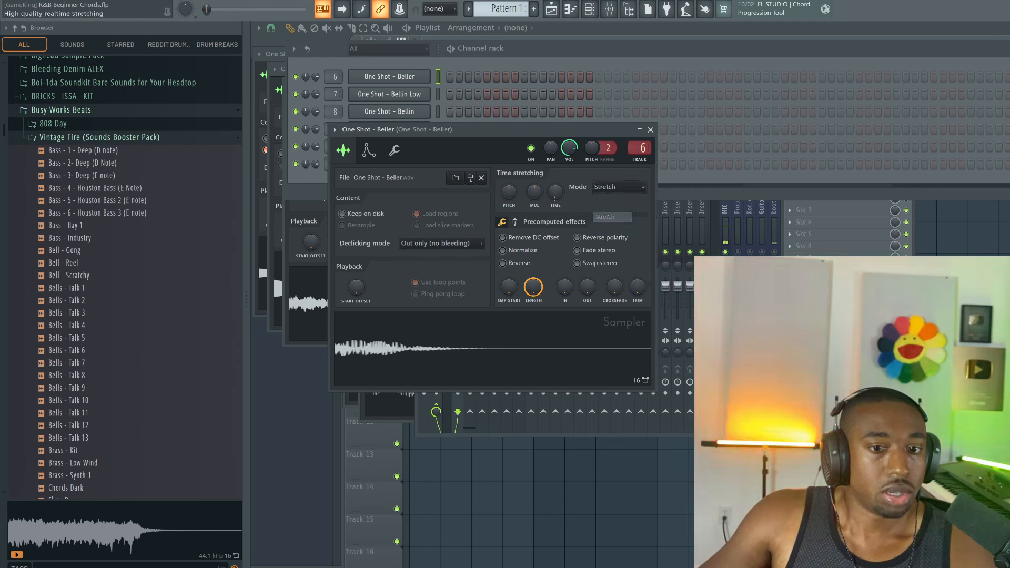
{"action": "left_click", "coordinate": [416, 94]}
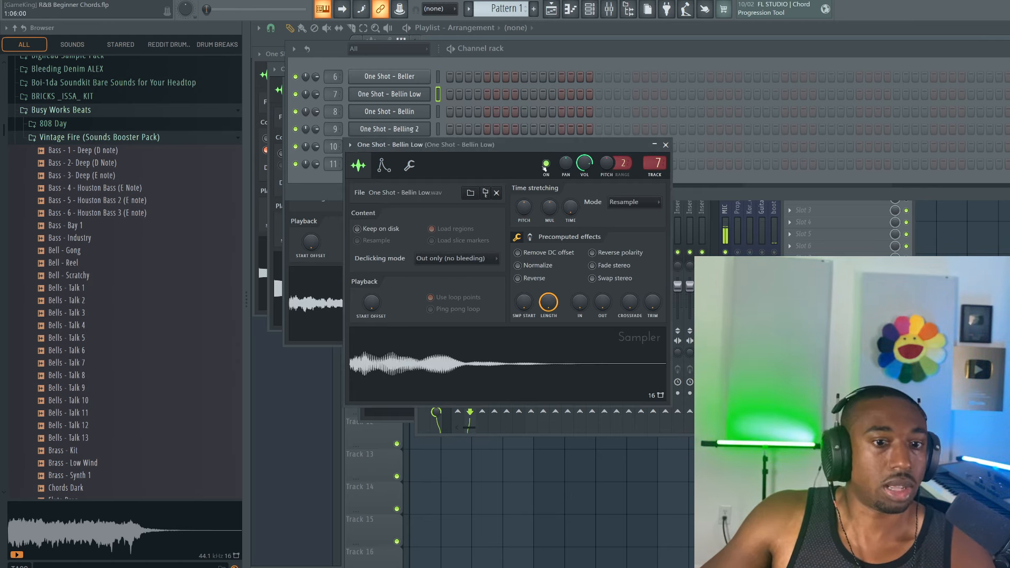
{"action": "left_click", "coordinate": [632, 202]}
{"action": "left_click", "coordinate": [627, 232]}
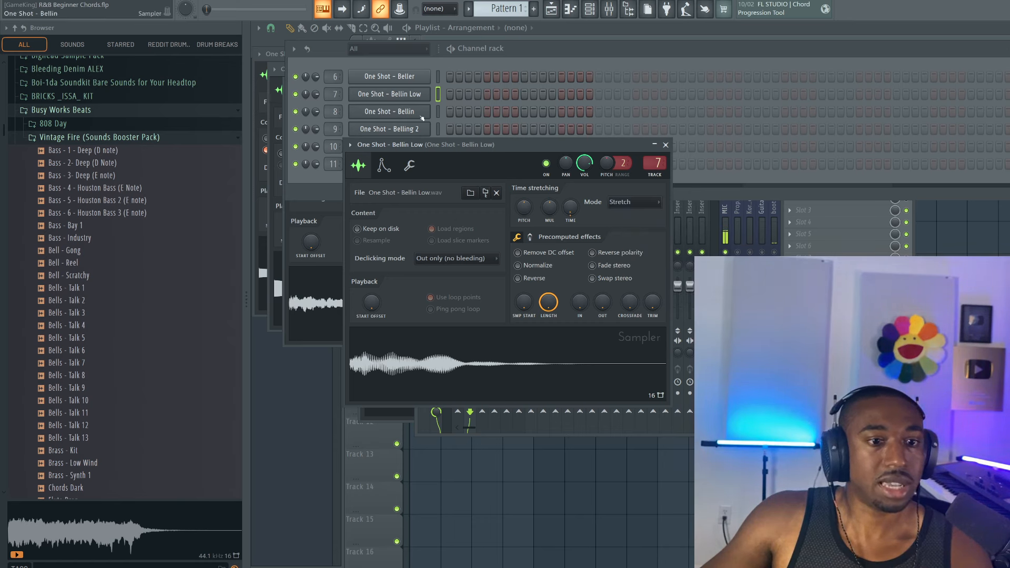
- Set the time stretching mode of the One Shot - Bellin and One Shot - Belling 2 channels to Stretch
{"action": "left_click", "coordinate": [389, 111]}
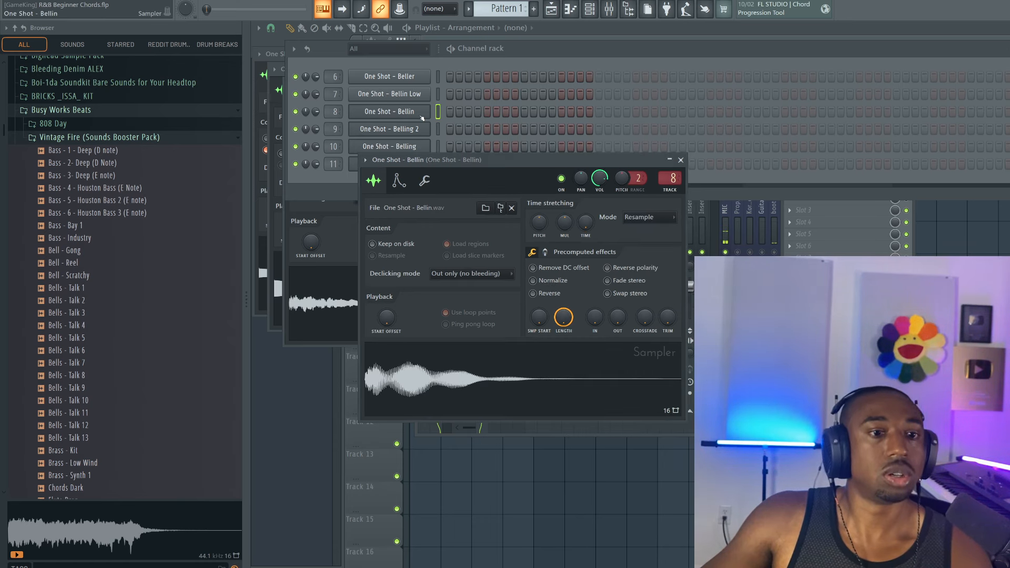
{"action": "left_click", "coordinate": [637, 217]}
{"action": "left_click", "coordinate": [639, 248]}
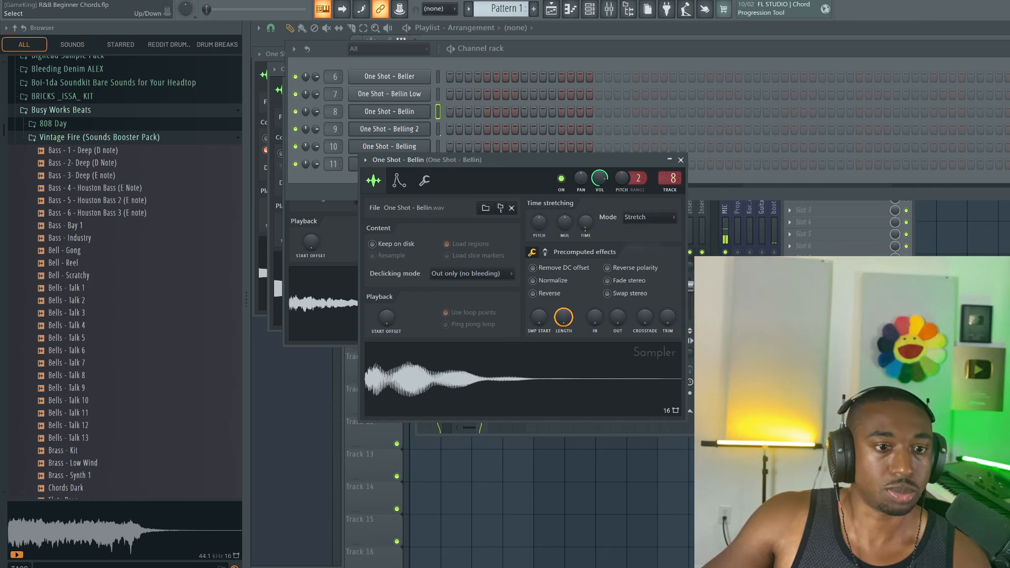
{"action": "left_click", "coordinate": [422, 128]}
{"action": "left_click", "coordinate": [544, 111]}
{"action": "left_click", "coordinate": [536, 141]}
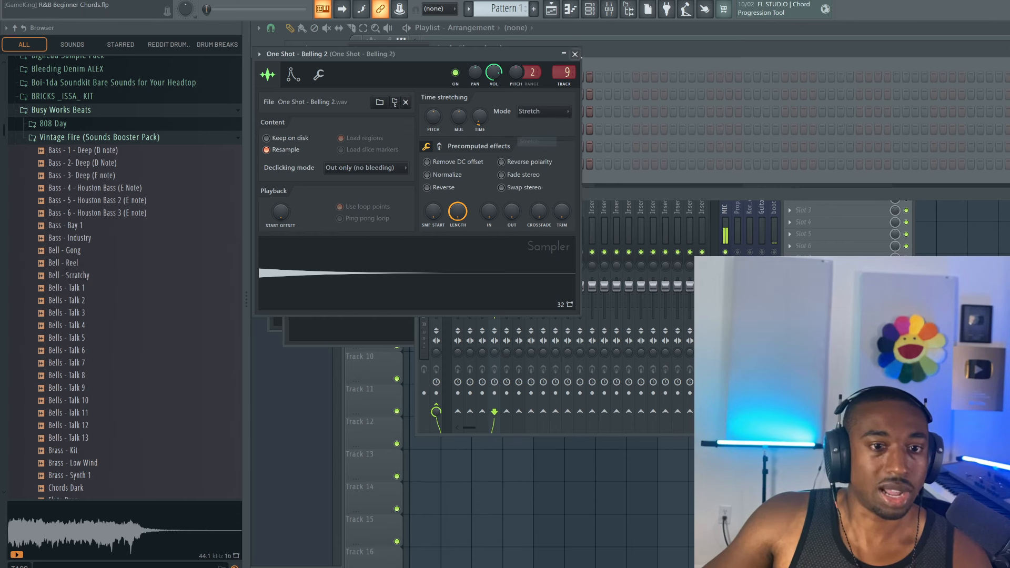
{"action": "left_click", "coordinate": [575, 54]}
- Set the time stretching mode of the One Shot - Belling and One Shot - Bliss channels to Stretch
{"action": "left_click", "coordinate": [423, 147]}
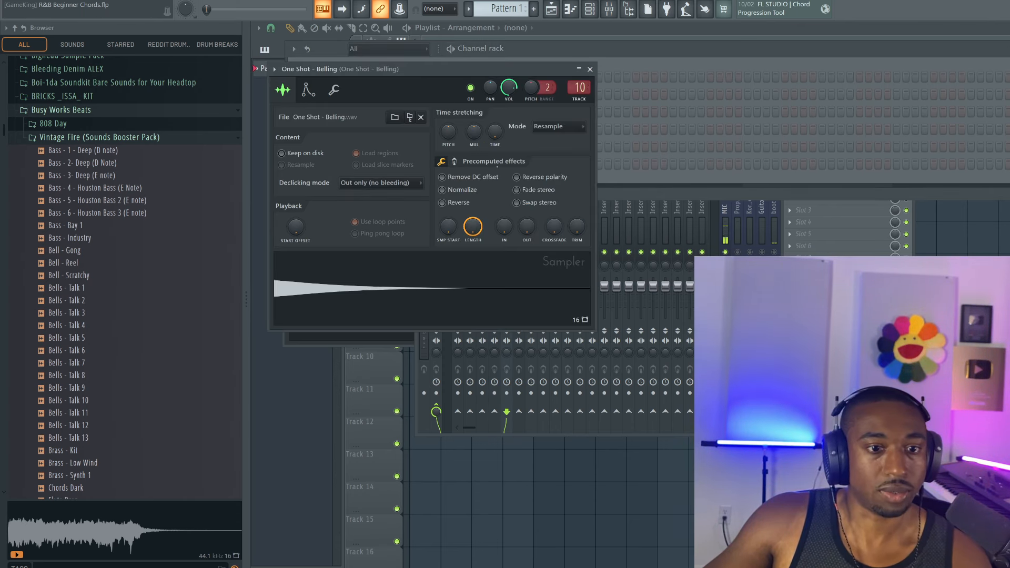
{"action": "left_click", "coordinate": [559, 126]}
{"action": "left_click", "coordinate": [552, 156]}
{"action": "left_click", "coordinate": [590, 69]}
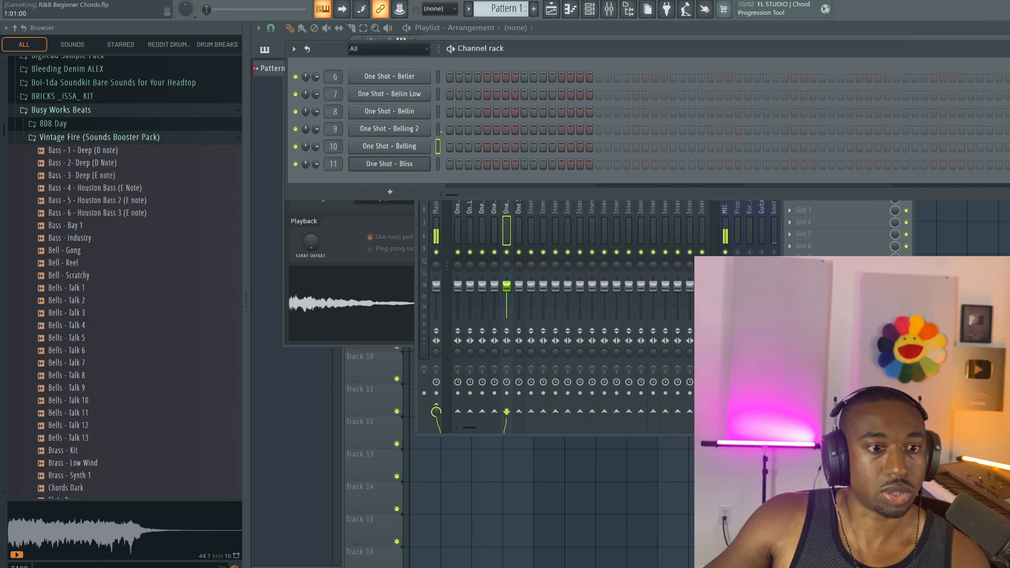
{"action": "left_click", "coordinate": [390, 164]}
{"action": "left_click", "coordinate": [573, 142]}
{"action": "left_click", "coordinate": [566, 171]}
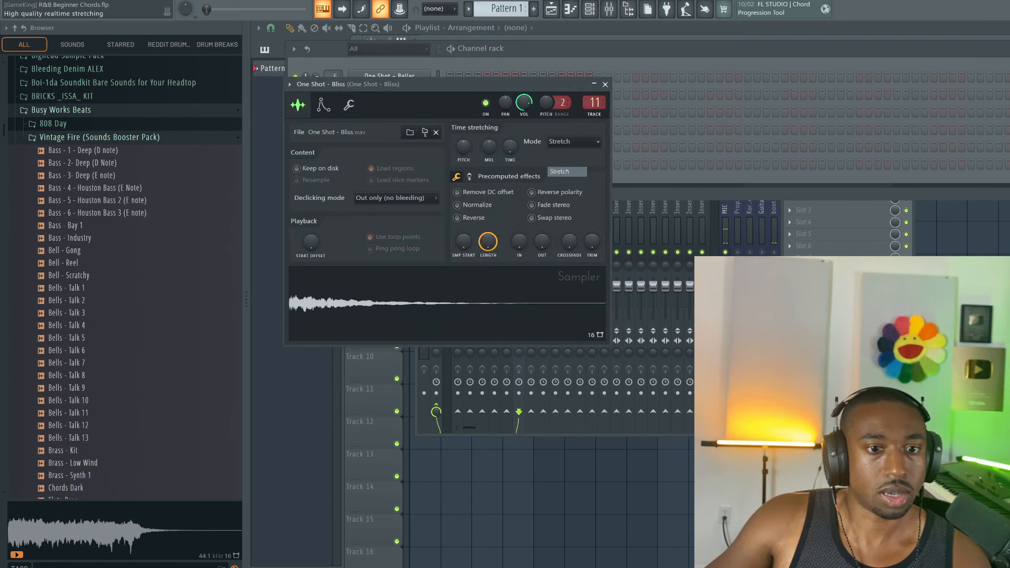
{"action": "left_click", "coordinate": [605, 85]}
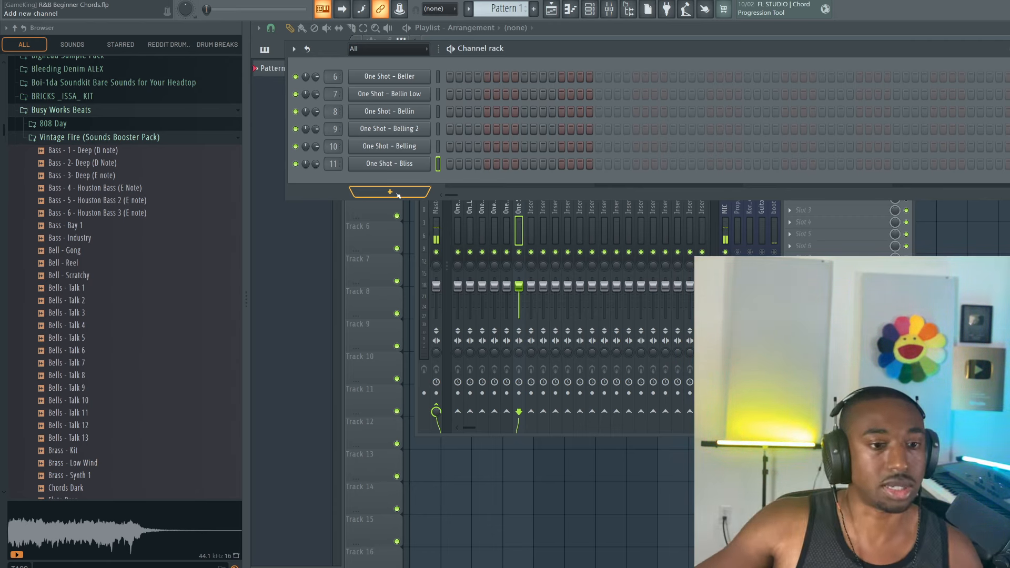
- Add a Layer channel to the rack, move its settings window clear of the channels and close the mixer
{"action": "left_click", "coordinate": [398, 195]}
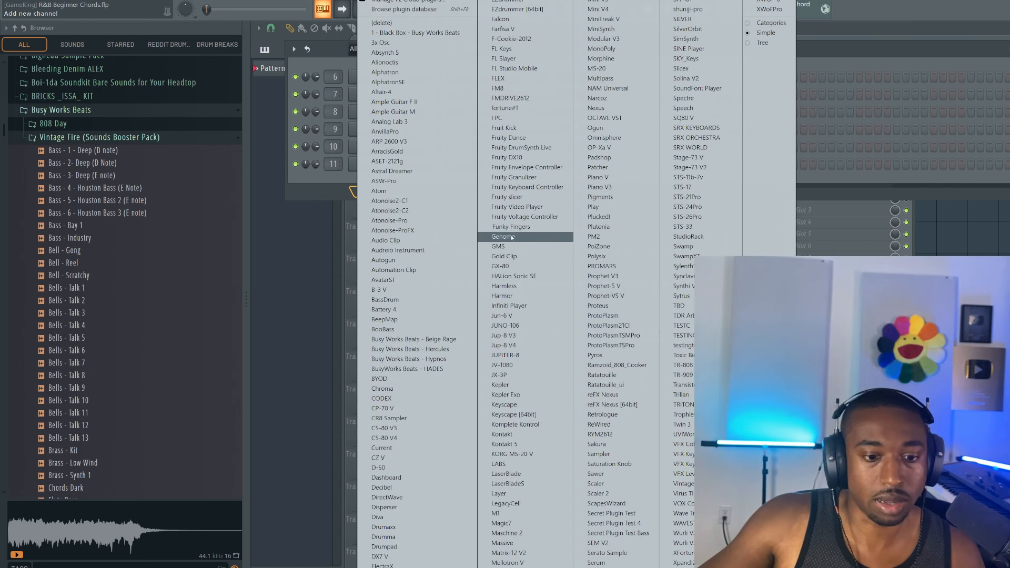
{"action": "left_click", "coordinate": [500, 493]}
{"action": "left_click_drag", "start_coordinate": [423, 103], "coordinate": [655, 147]}
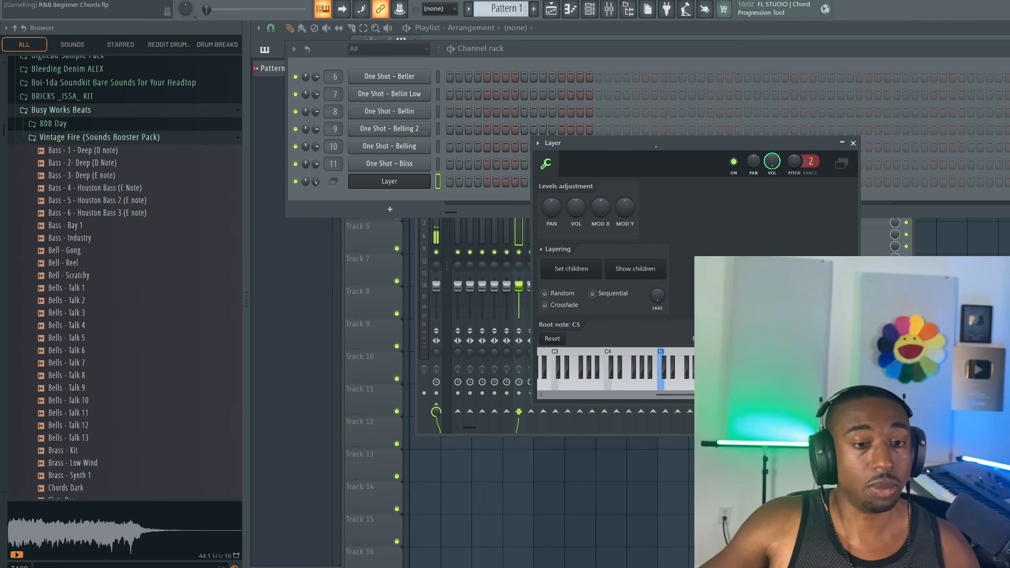
{"action": "left_click_drag", "start_coordinate": [655, 146], "coordinate": [417, 287]}
{"action": "left_click", "coordinate": [841, 237]}
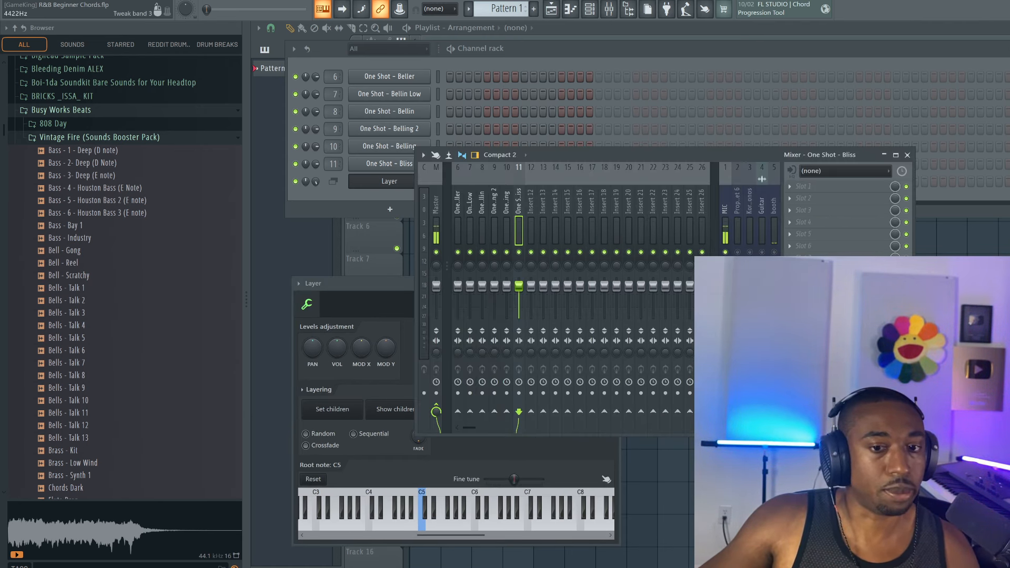
{"action": "left_click", "coordinate": [908, 155]}
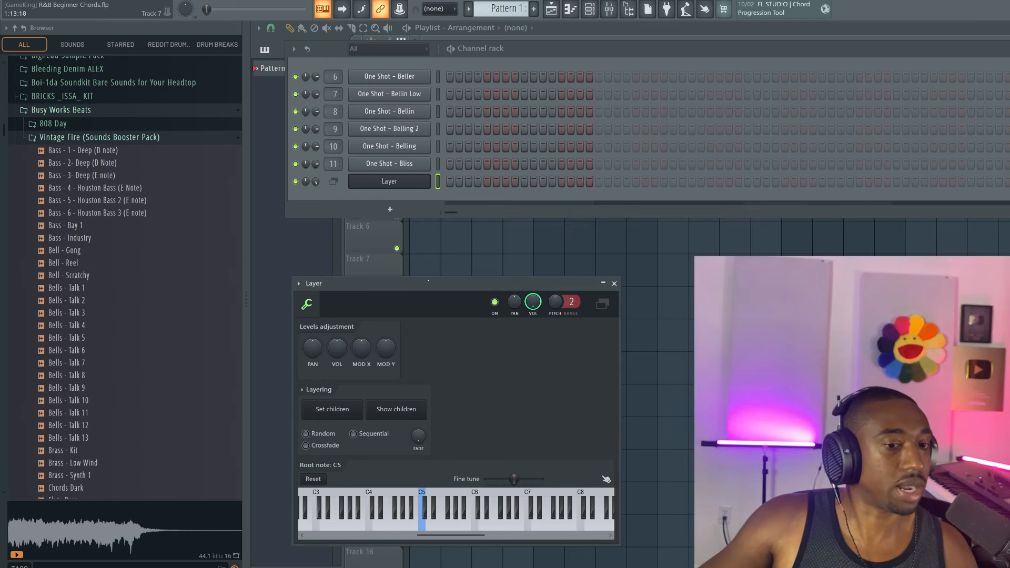
- Set all six One Shot channels as children of the Layer, turn on Random layering and audition the C5 key
{"action": "left_click_drag", "start_coordinate": [439, 164], "coordinate": [437, 77]}
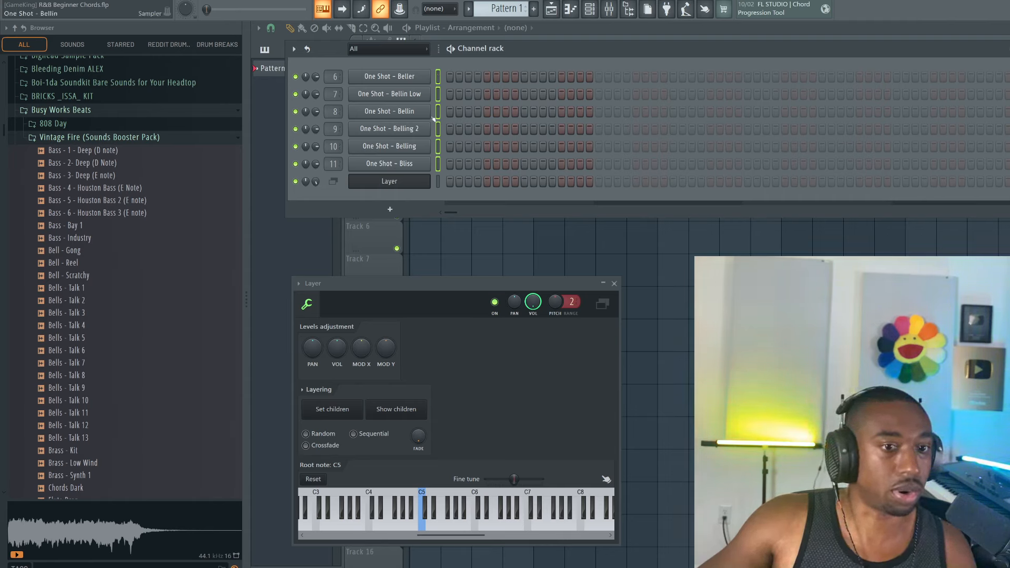
{"action": "left_click", "coordinate": [337, 413]}
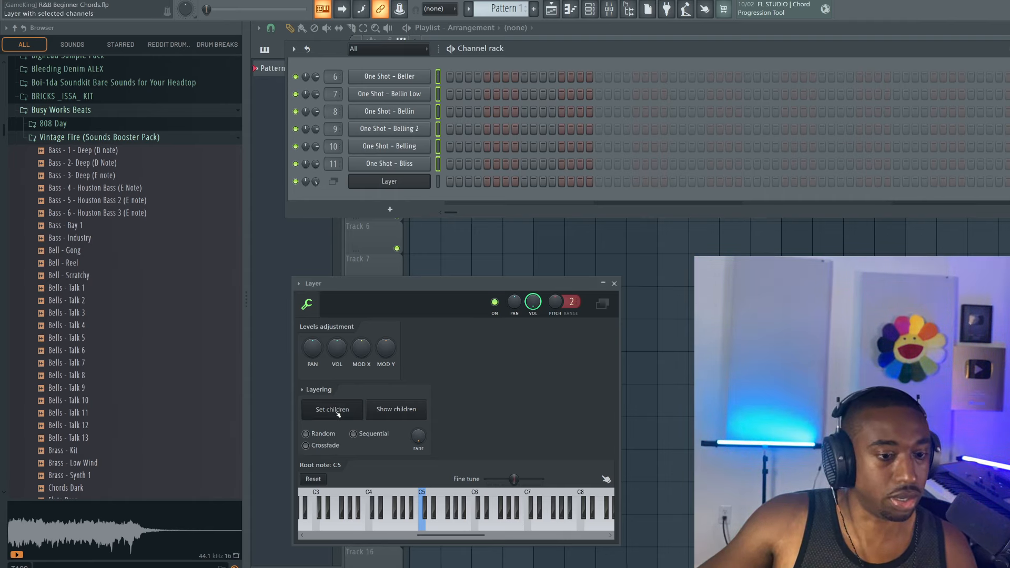
{"action": "left_click", "coordinate": [423, 526]}
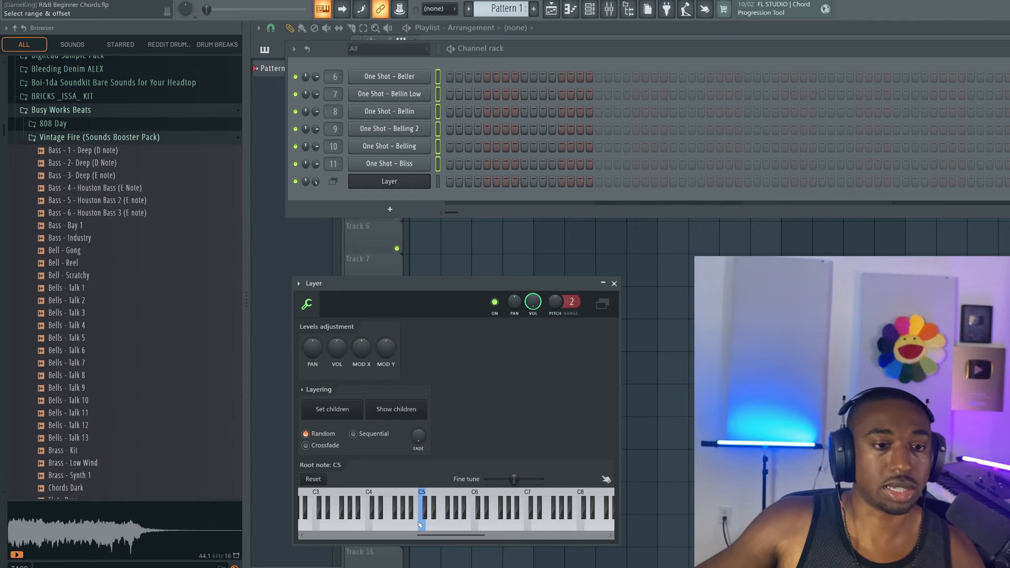
- Open the Layer channel's piano roll and hide the browser
{"action": "left_click", "coordinate": [438, 181]}
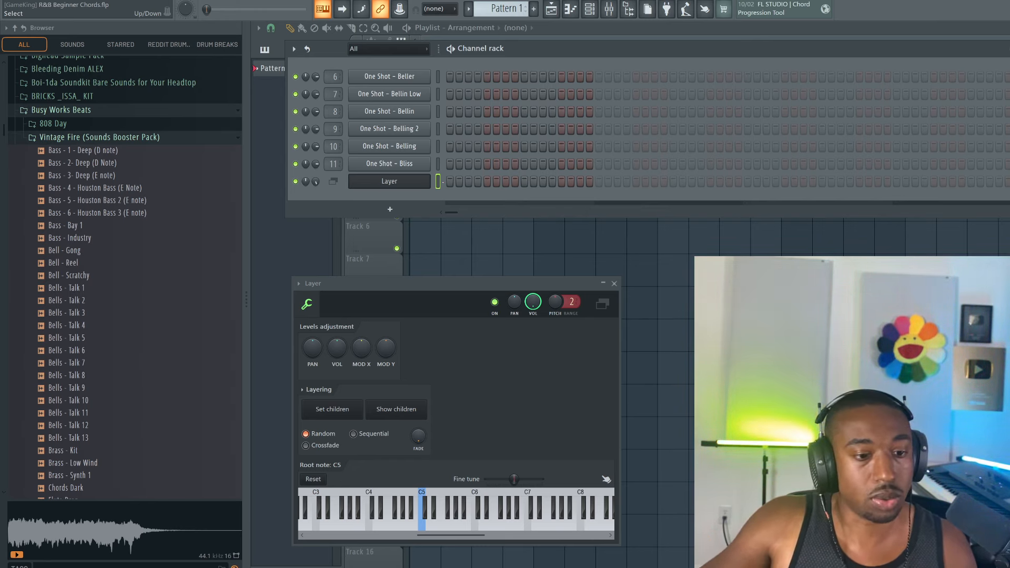
{"action": "right_click", "coordinate": [418, 182]}
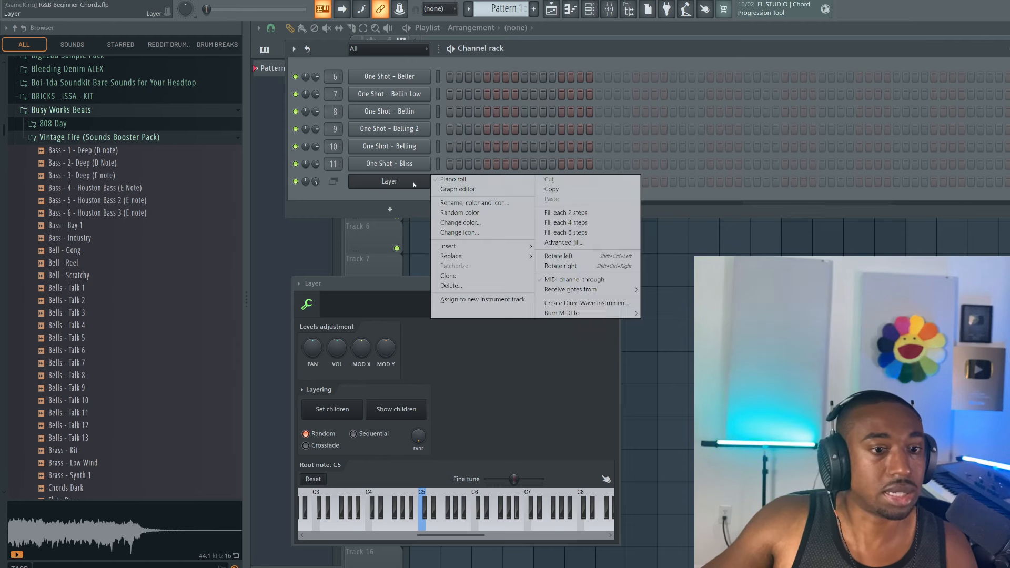
{"action": "left_click", "coordinate": [453, 180]}
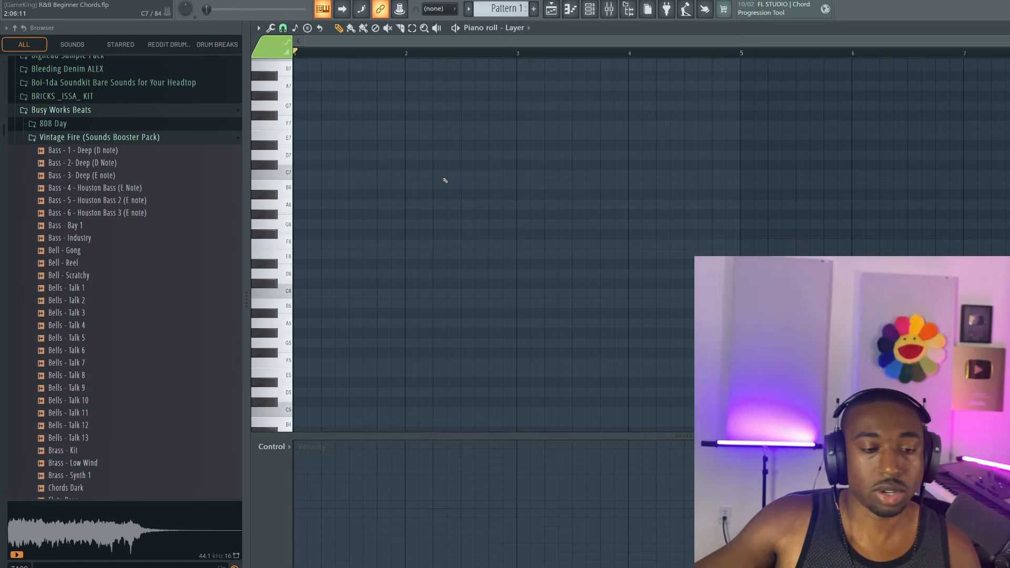
{"action": "left_click", "coordinate": [627, 9]}
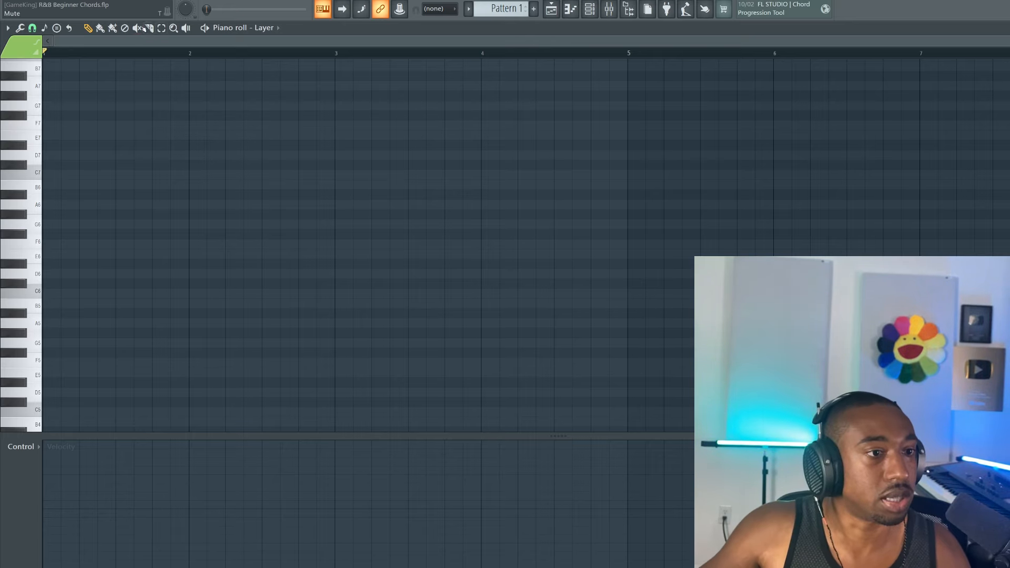
- Stamp an advanced m11 chord rooted on E5 at bar 1, one bar long, and clear the note selection
{"action": "left_click", "coordinate": [56, 28]}
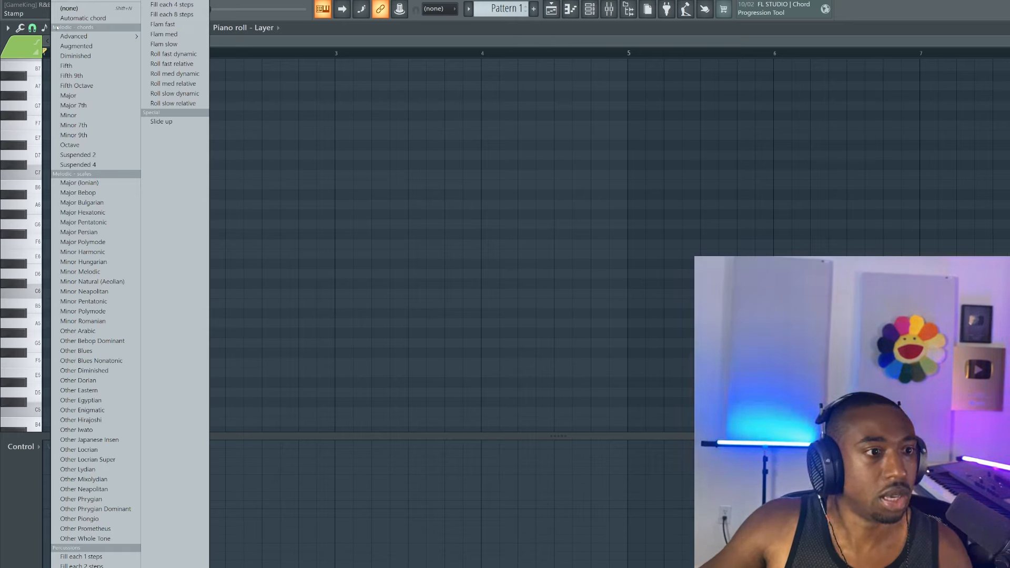
{"action": "mouse_move", "coordinate": [71, 36]}
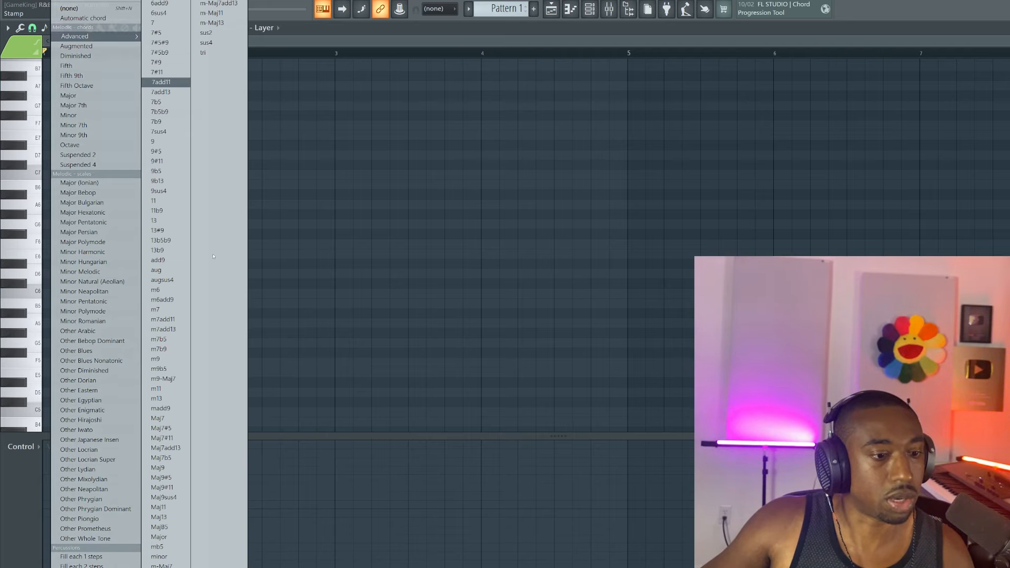
{"action": "left_click", "coordinate": [172, 390]}
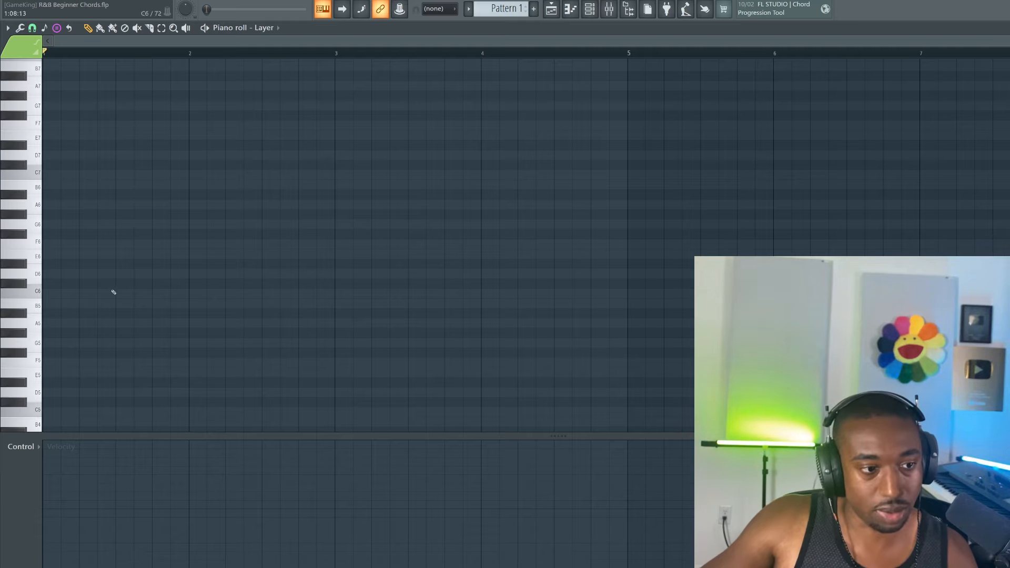
{"action": "left_click_drag", "start_coordinate": [69, 374], "coordinate": [206, 288]}
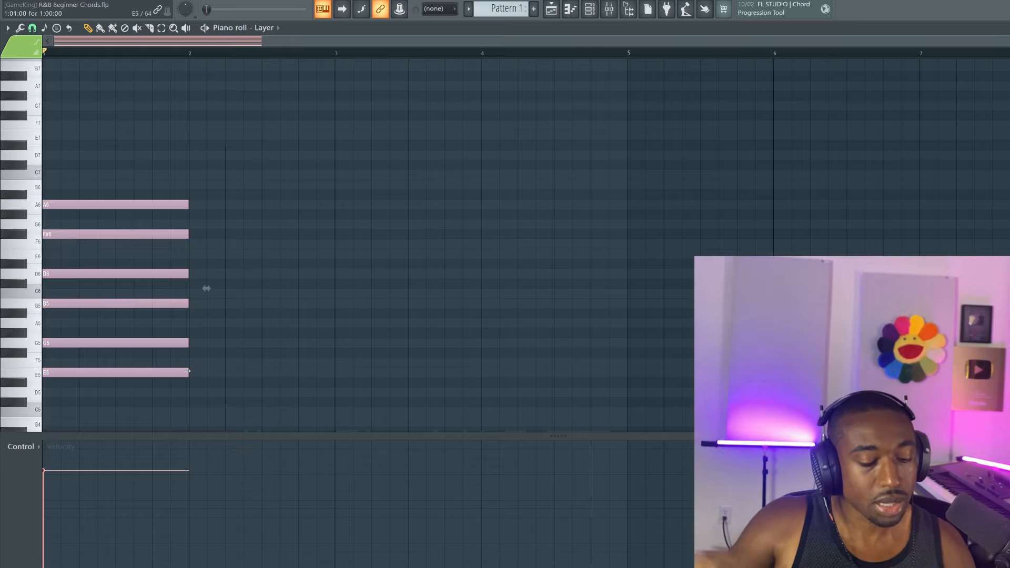
{"action": "key", "text": "ctrl+d"}
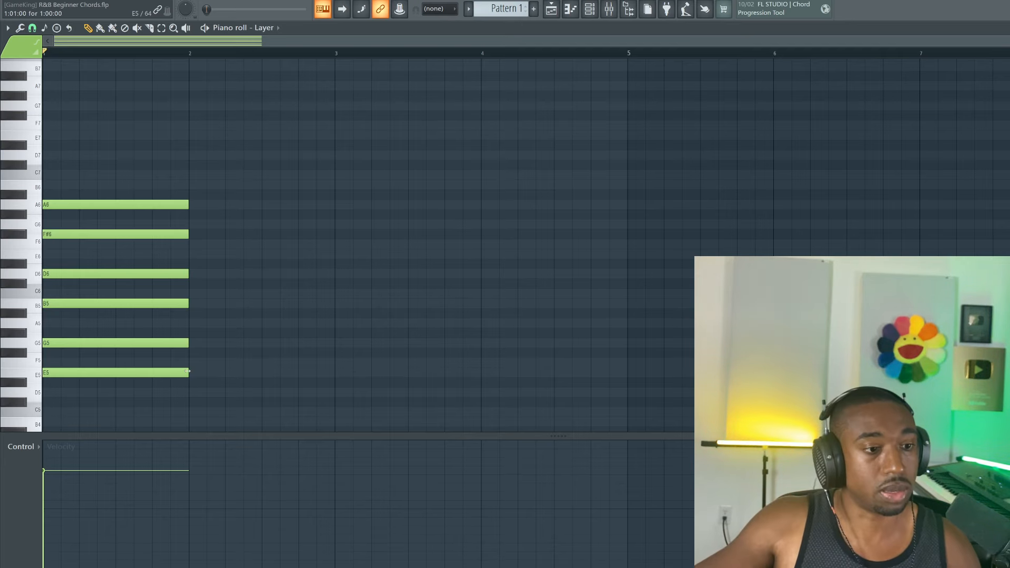
- Play back the stamped chord and check in the channel rack which layered channels trigger
{"action": "left_click", "coordinate": [595, 17]}
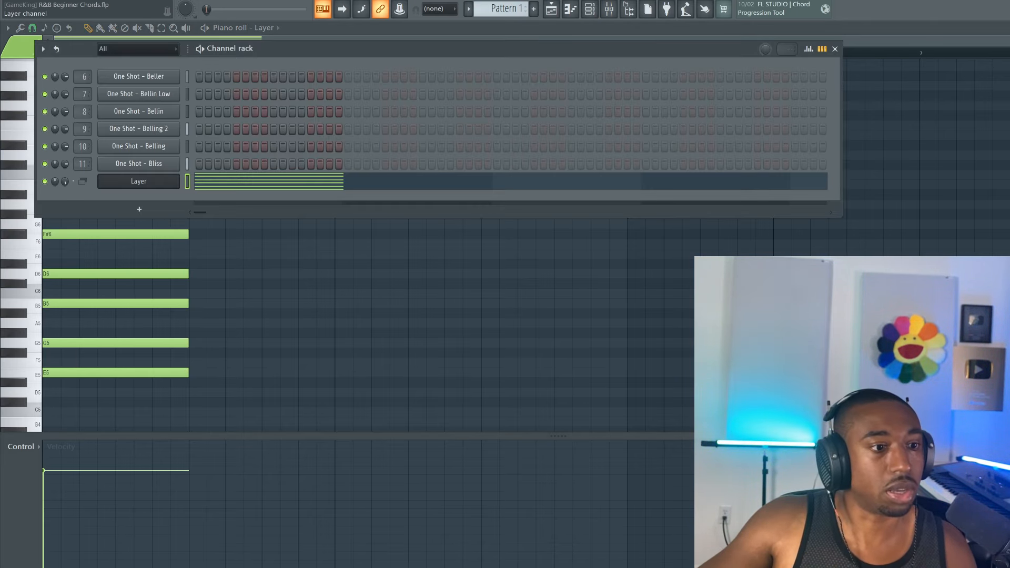
{"action": "key", "text": "F6"}
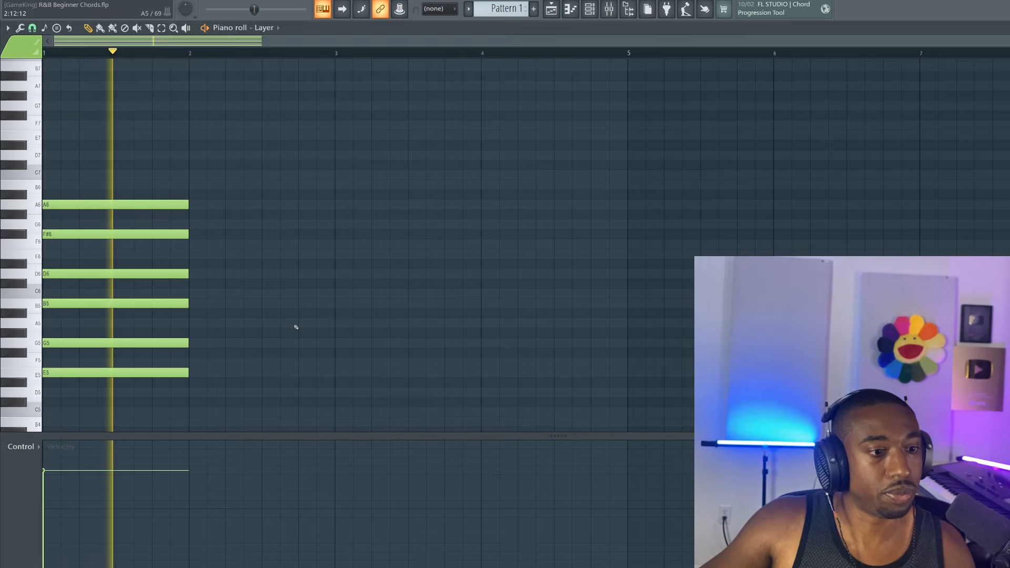
{"action": "key", "text": "space"}
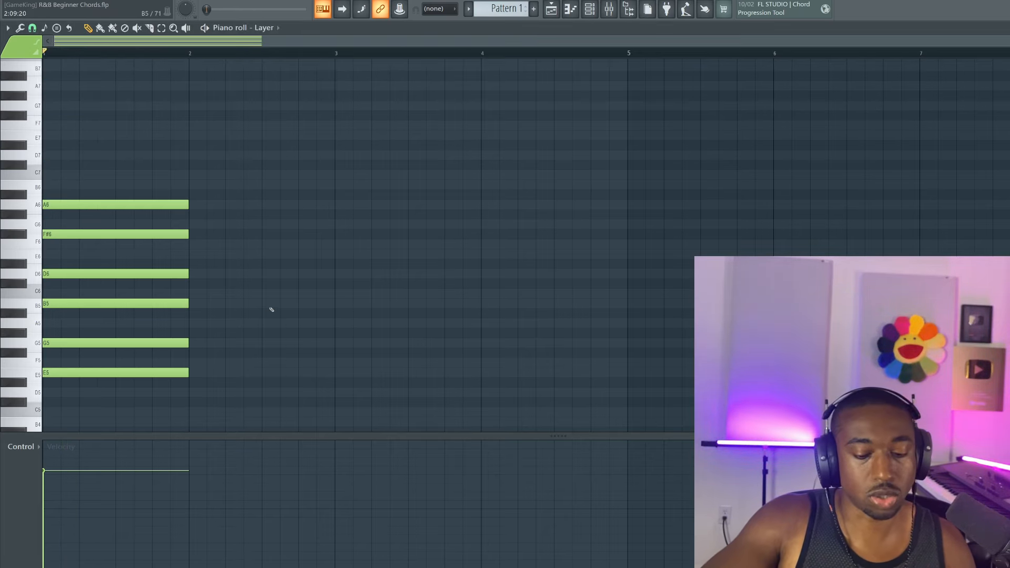
- Transpose the whole chord down one octave to start on E4, and play it back while checking the channel rack
{"action": "key", "text": "ctrl+Down"}
{"action": "scroll", "coordinate": [272, 309], "scroll_direction": "down", "scroll_amount": 4}
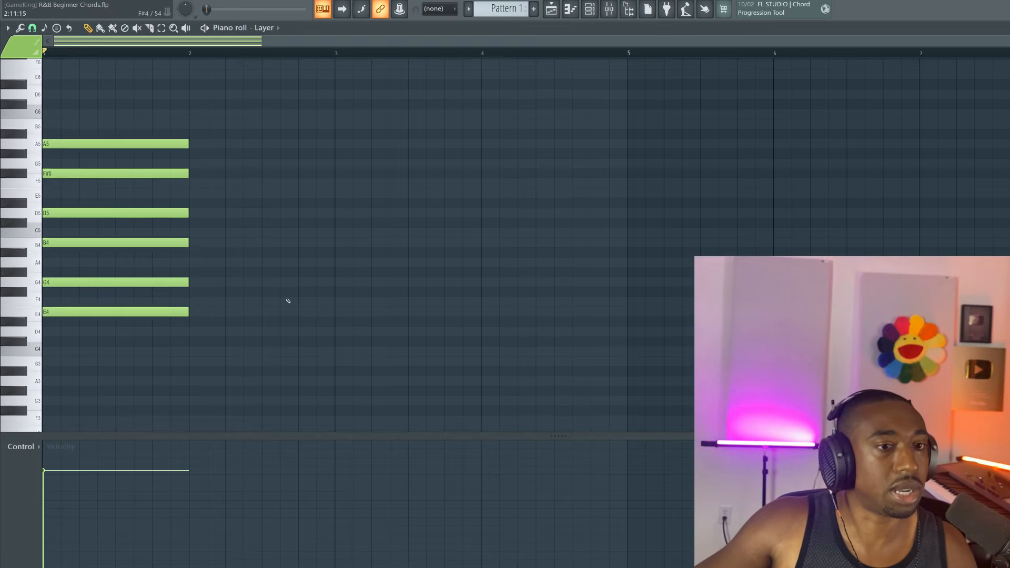
{"action": "key", "text": "space"}
{"action": "key", "text": "F6"}
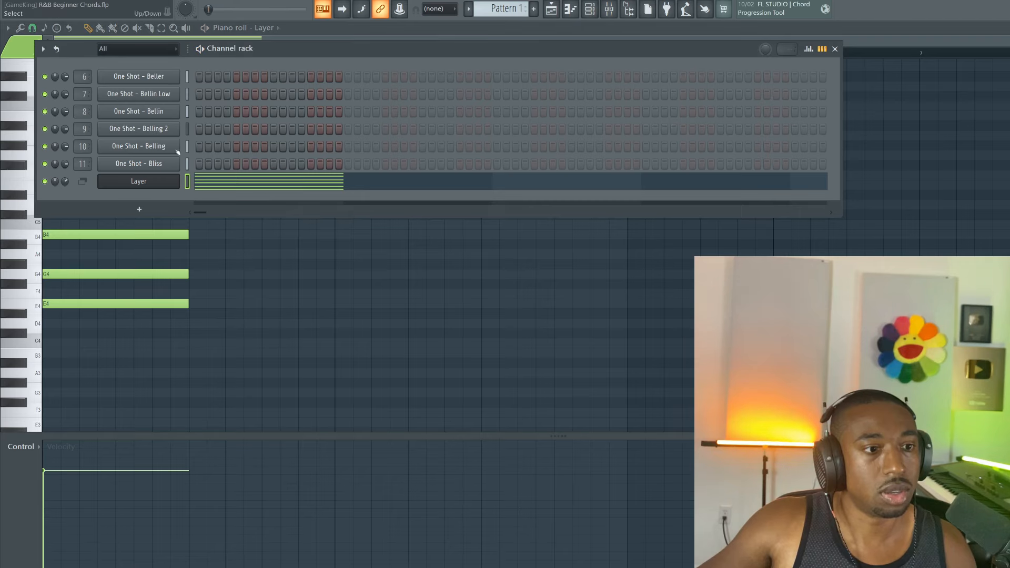
{"action": "key", "text": "F6"}
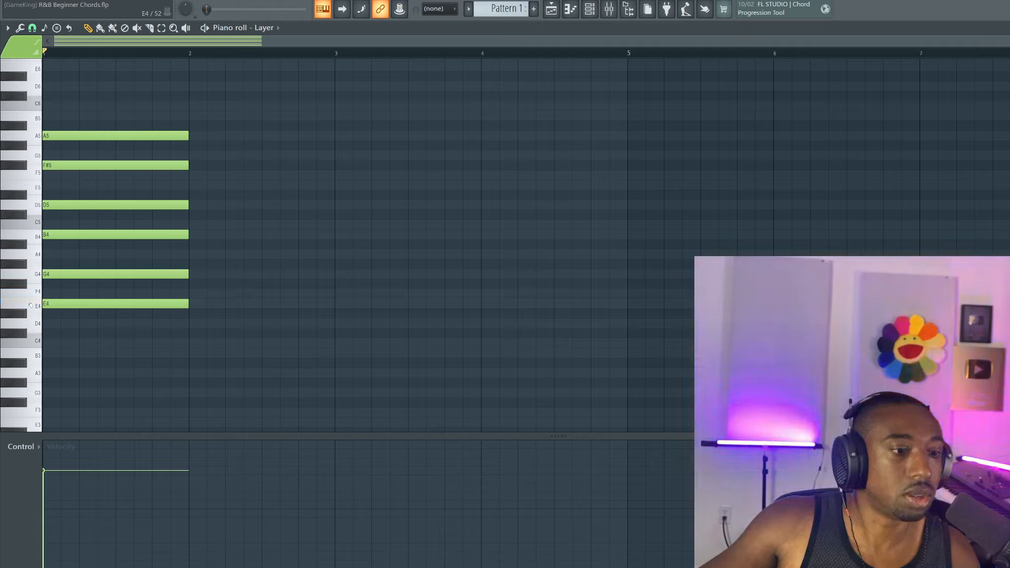
- Audition the E4 root key and play back the bar 1 chord again
{"action": "left_click", "coordinate": [31, 306]}
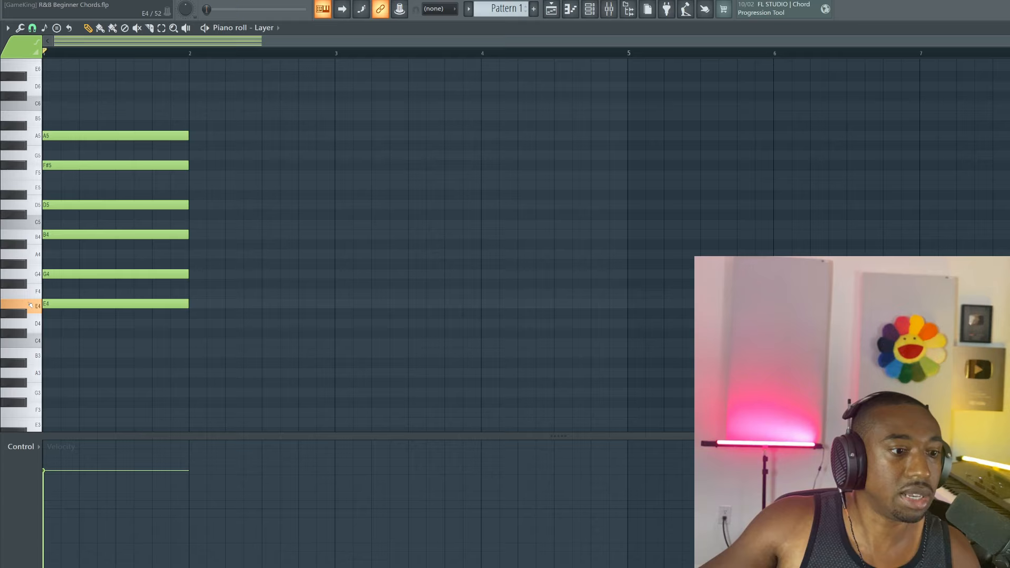
{"action": "left_click", "coordinate": [31, 306]}
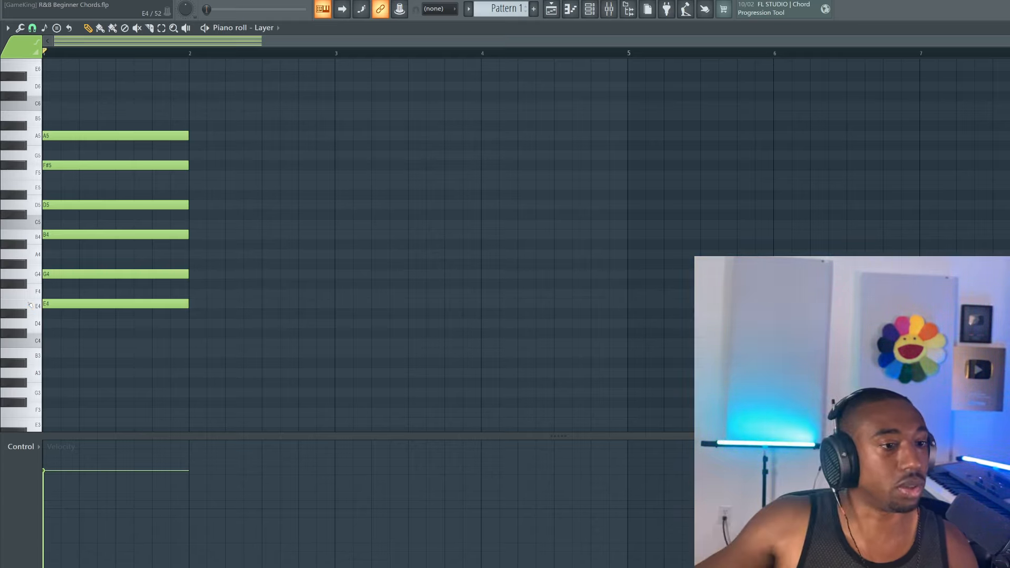
{"action": "key", "text": "space"}
{"action": "key", "text": "space"}
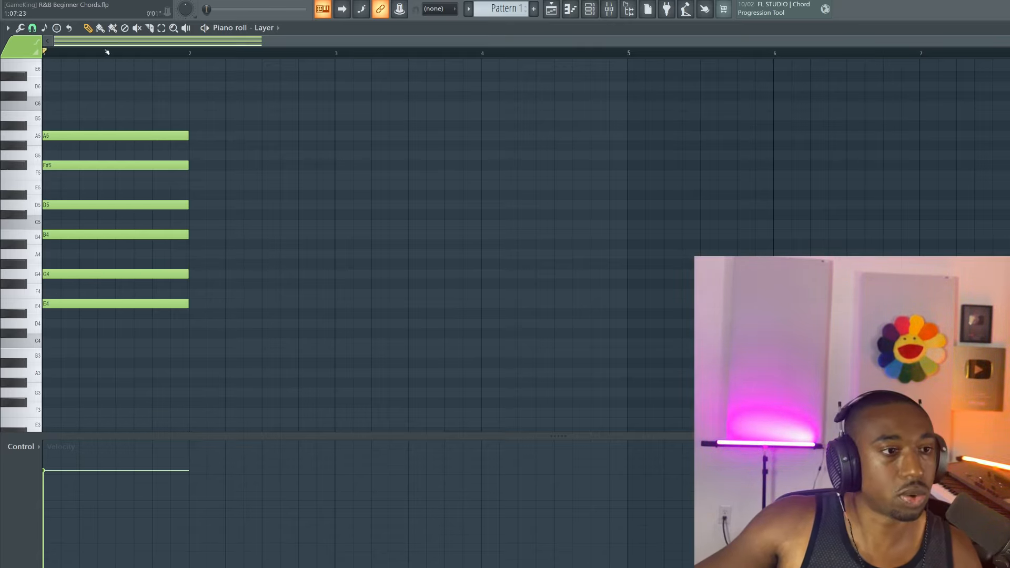
- Stamp an advanced m7 chord rooted on E4 at the start of bar 2, one bar long
{"action": "left_click", "coordinate": [58, 29]}
{"action": "mouse_move", "coordinate": [79, 36]}
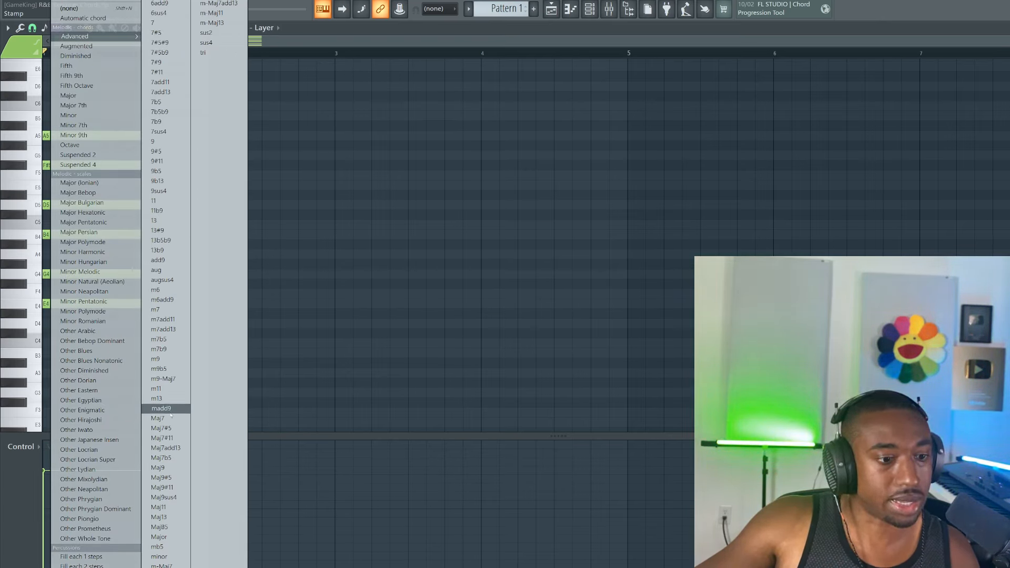
{"action": "left_click", "coordinate": [160, 317]}
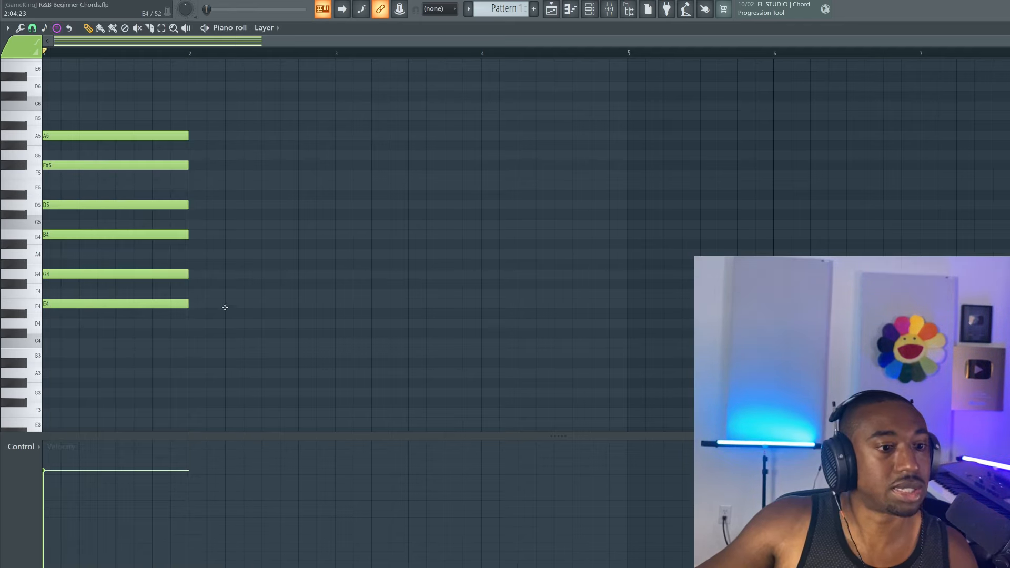
{"action": "left_click", "coordinate": [190, 303]}
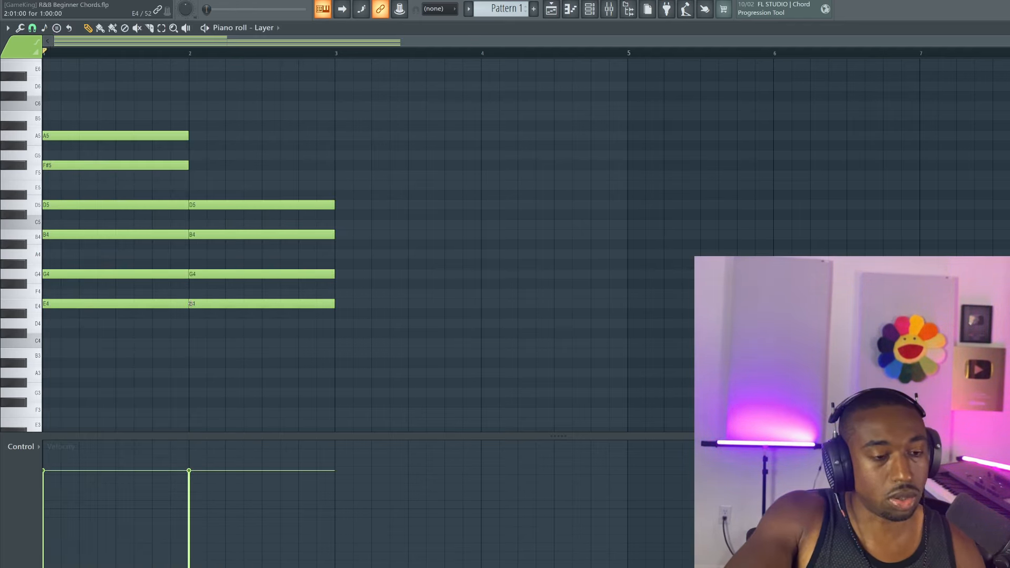
- Audition the B4 and E4 notes of the bar 2 chord
{"action": "left_click", "coordinate": [231, 234]}
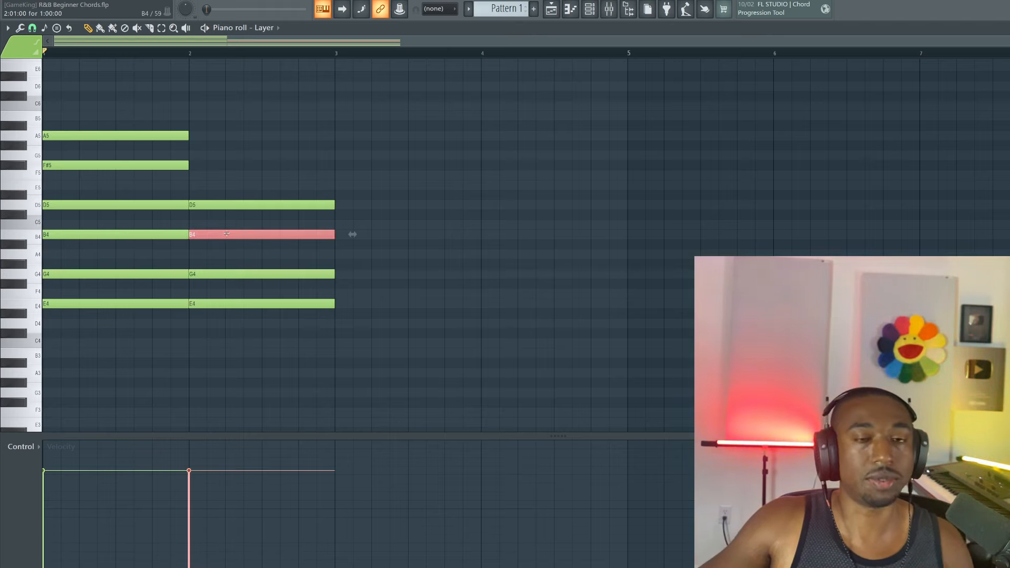
{"action": "left_click", "coordinate": [232, 305]}
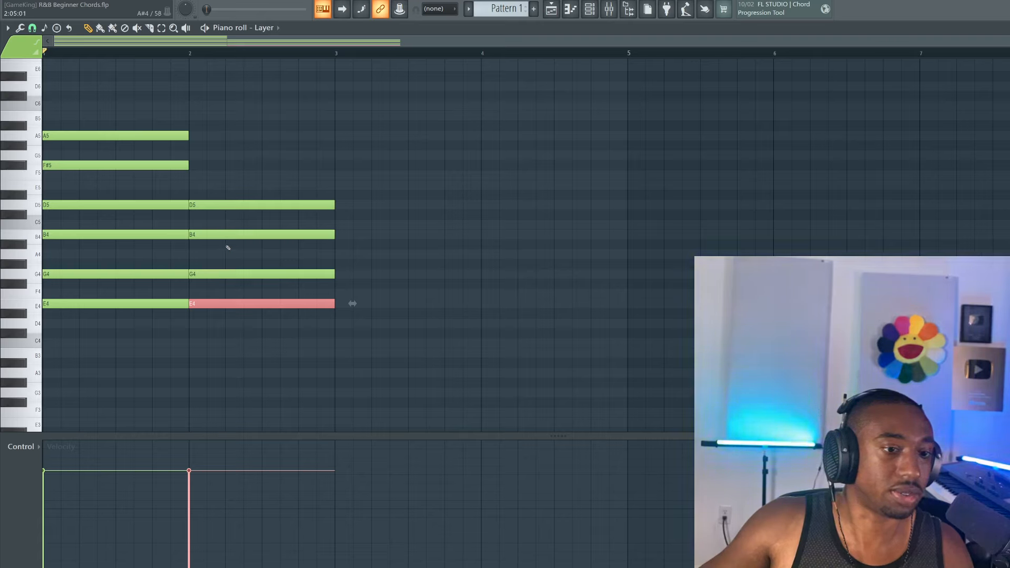
{"action": "left_click", "coordinate": [219, 235]}
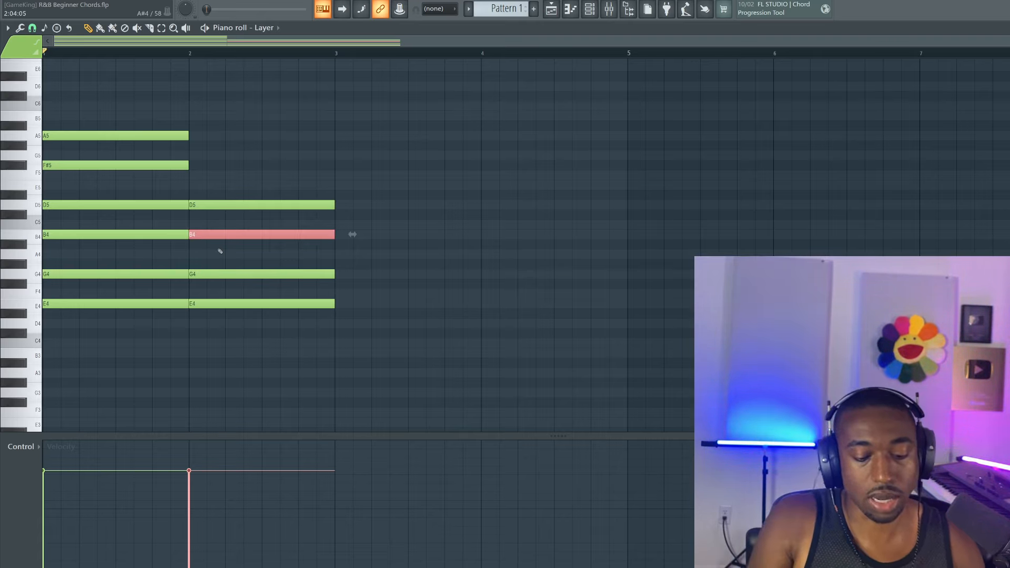
- Lower the B4 note of the bar 2 chord to A#4 and play back the progression
{"action": "left_click_drag", "start_coordinate": [219, 235], "coordinate": [217, 249]}
{"action": "key", "text": "space"}
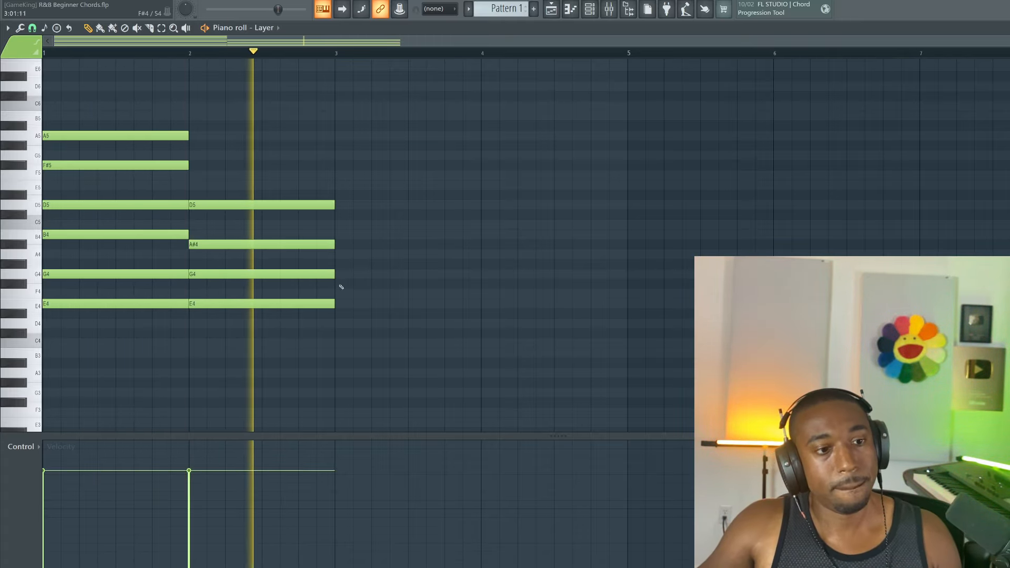
{"action": "key", "text": "space"}
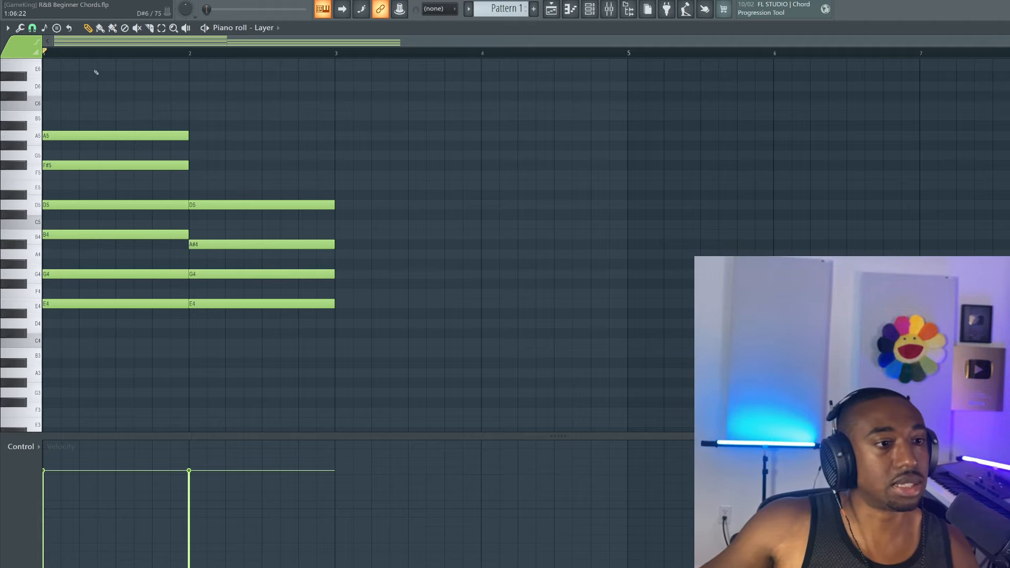
- Stamp an advanced Maj9 chord rooted on D4 at the start of bar 3, one bar long
{"action": "left_click", "coordinate": [57, 28]}
{"action": "mouse_move", "coordinate": [69, 37]}
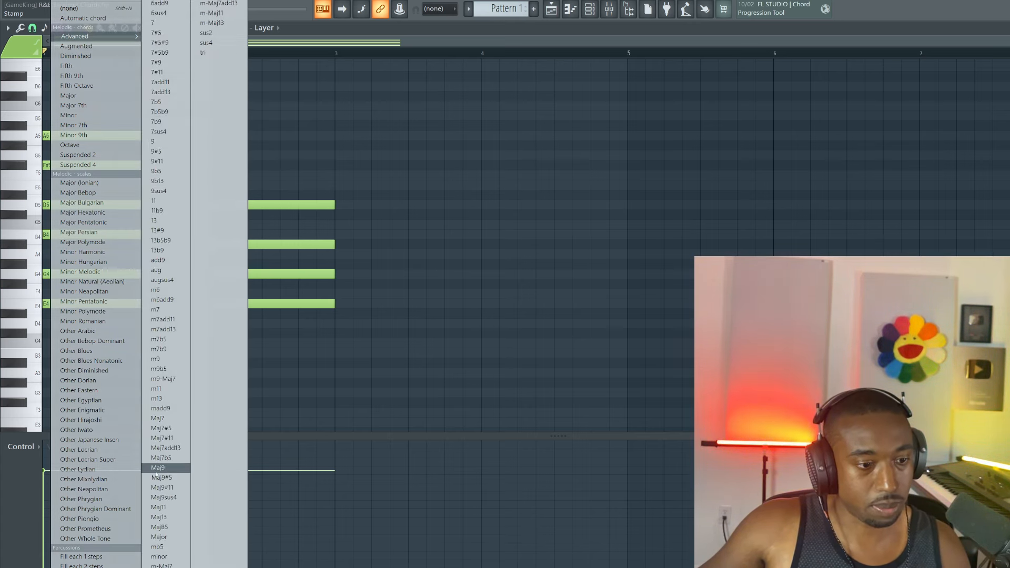
{"action": "left_click", "coordinate": [156, 472]}
{"action": "left_click", "coordinate": [340, 324]}
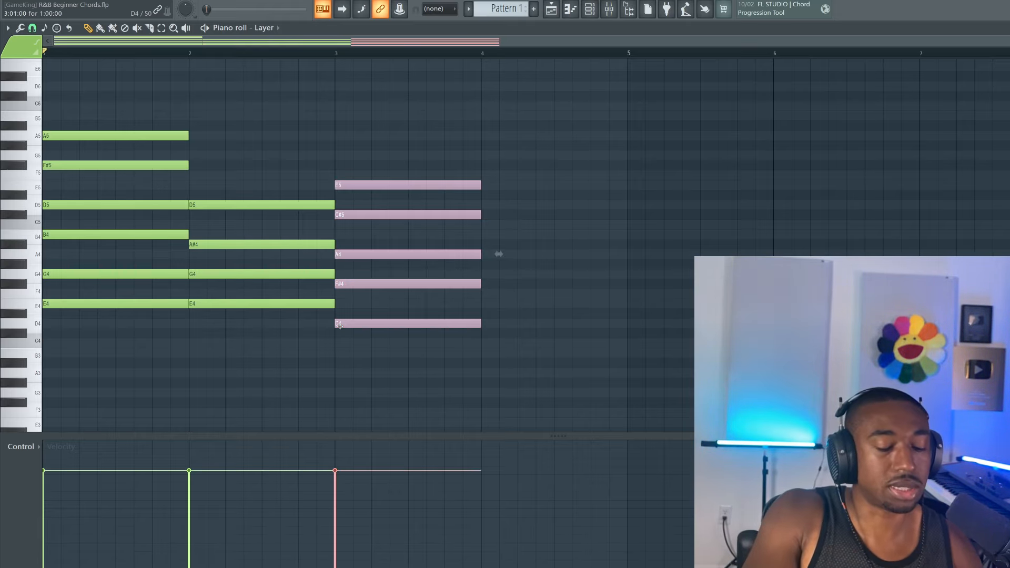
{"action": "key", "text": "ctrl+d"}
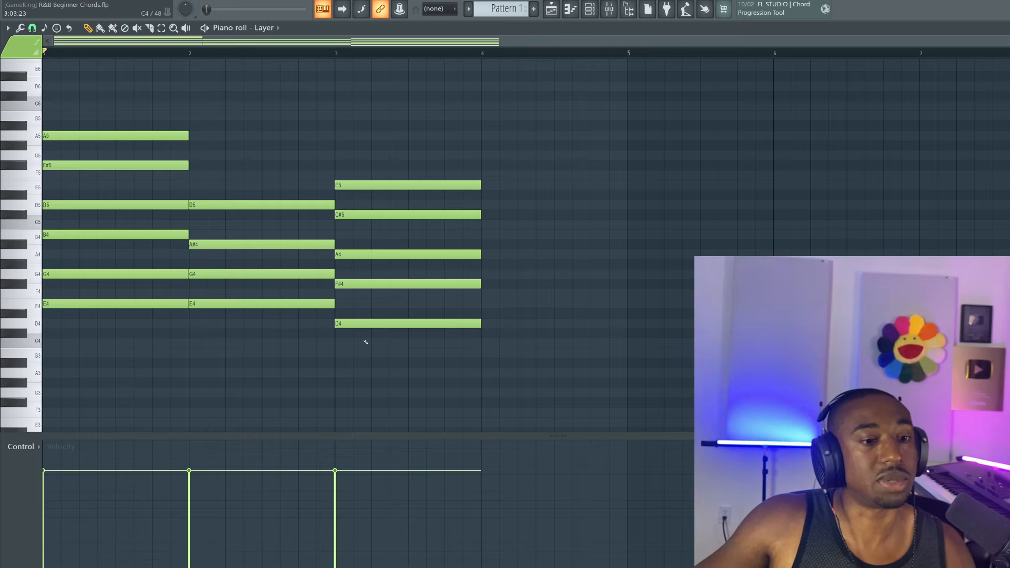
- Extend all notes of the bar 3 chord to the end of bar 4 and play back the progression
{"action": "left_click_drag", "start_coordinate": [370, 349], "coordinate": [626, 185]}
{"action": "left_click_drag", "start_coordinate": [586, 141], "coordinate": [579, 312]}
{"action": "key", "text": "space"}
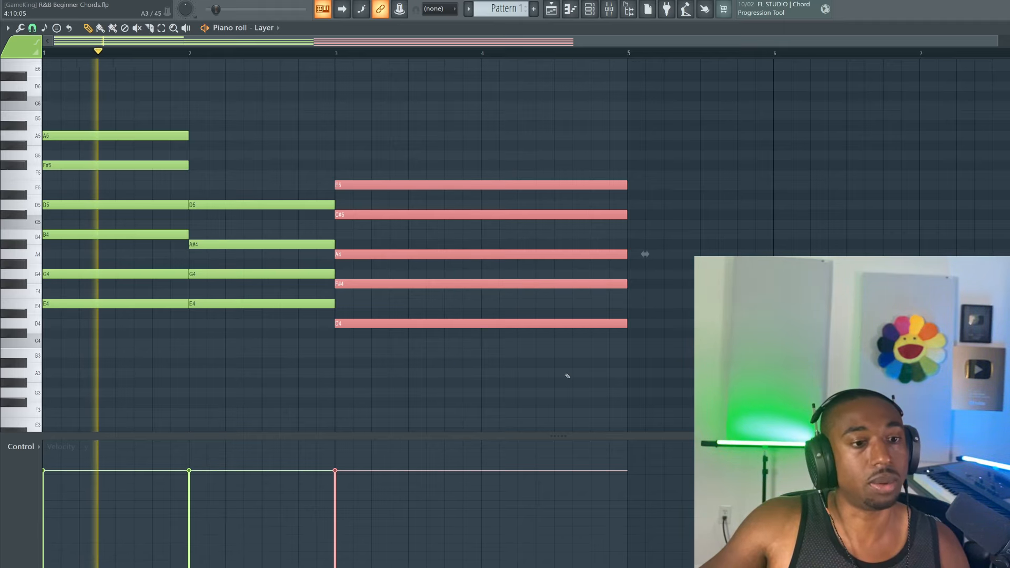
{"action": "left_click", "coordinate": [461, 379]}
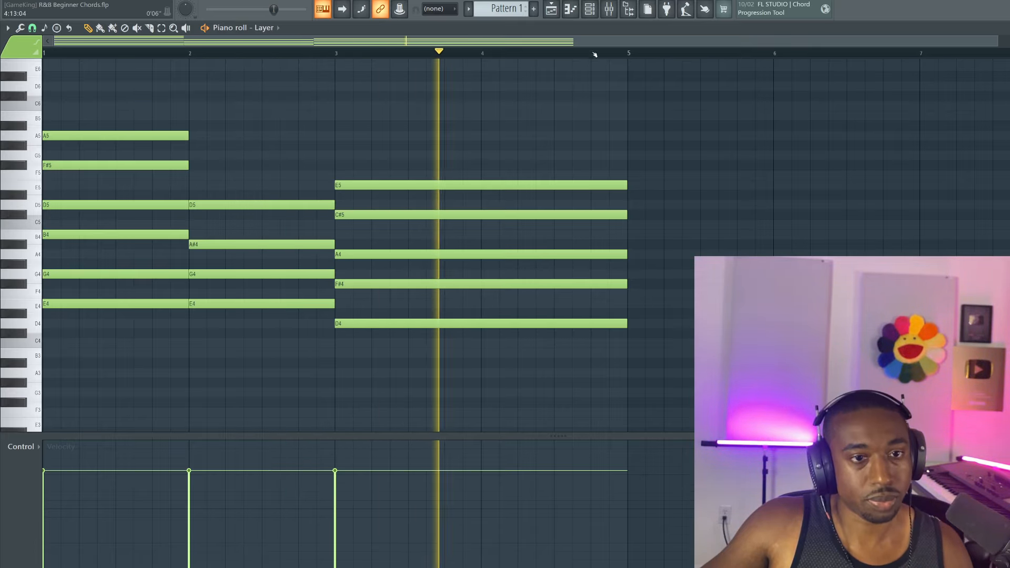
- Fill bars 1 to 16 of playlist Track 1 with four consecutive Pattern 1 clips and save the project
{"action": "left_click", "coordinate": [552, 9]}
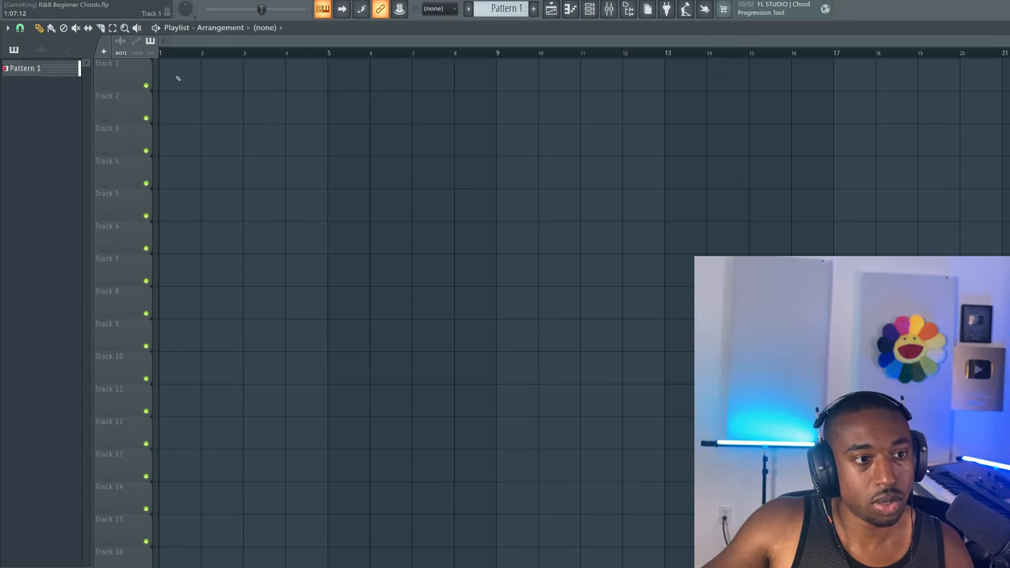
{"action": "left_click", "coordinate": [173, 74]}
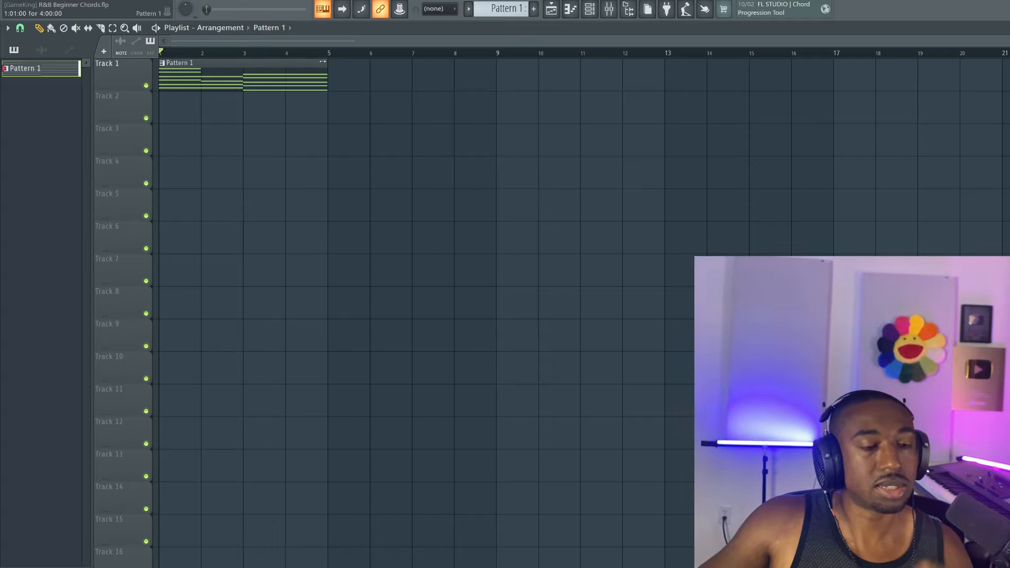
{"action": "left_click", "coordinate": [343, 78]}
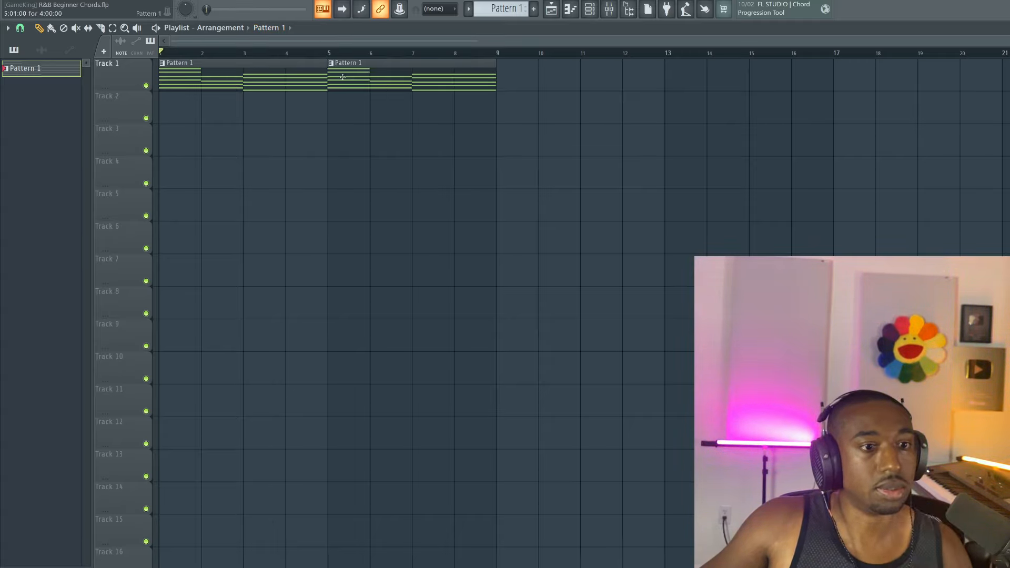
{"action": "left_click_drag", "start_coordinate": [471, 80], "coordinate": [306, 94]}
{"action": "key", "text": "ctrl+b"}
{"action": "left_click", "coordinate": [321, 104]}
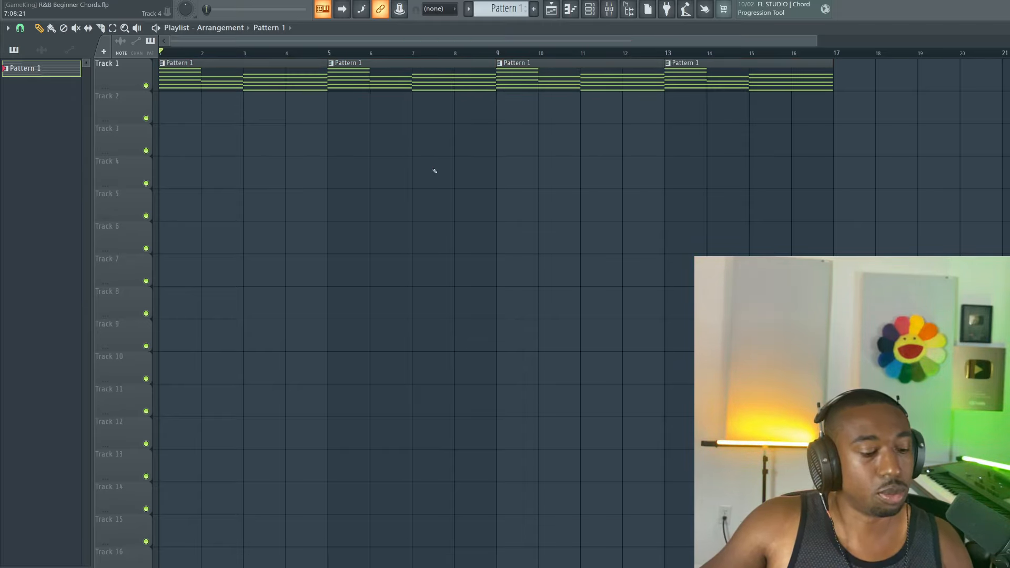
{"action": "key", "text": "ctrl+s"}
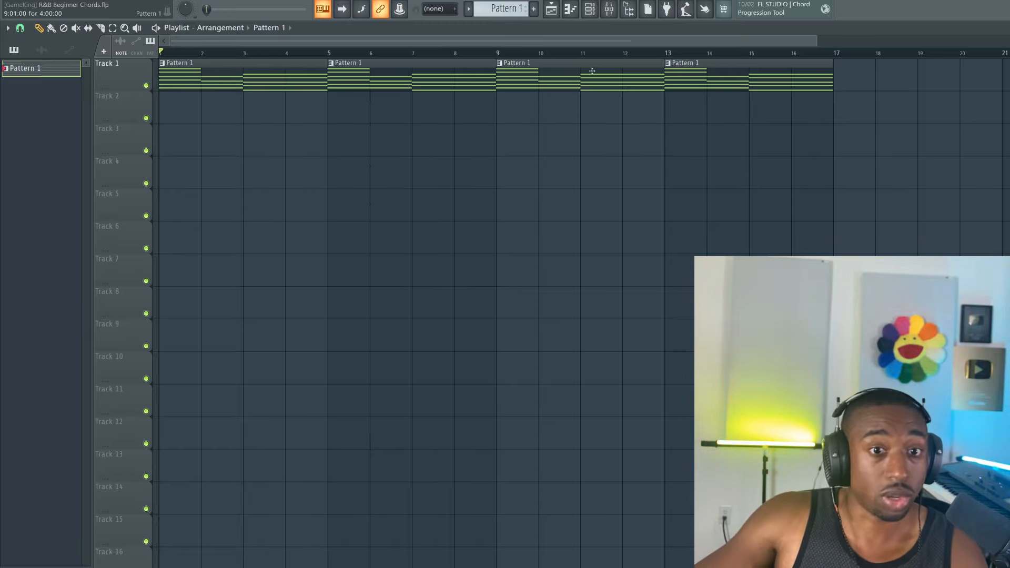
- Find the BOOMBIPPY drum break in the Drum Breaks collection and place it at bar 1 on Track 2
{"action": "left_click", "coordinate": [628, 9]}
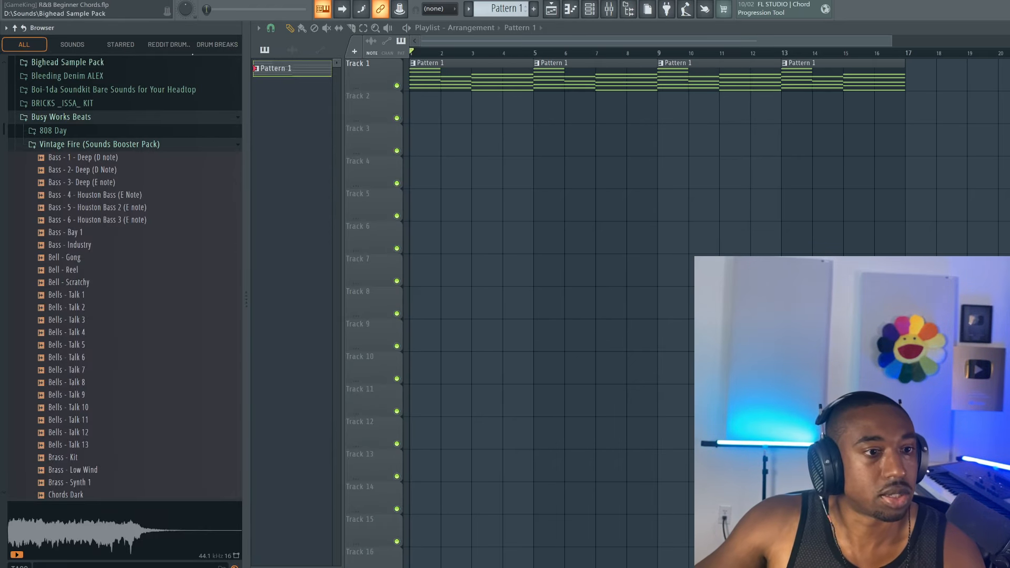
{"action": "left_click", "coordinate": [207, 46]}
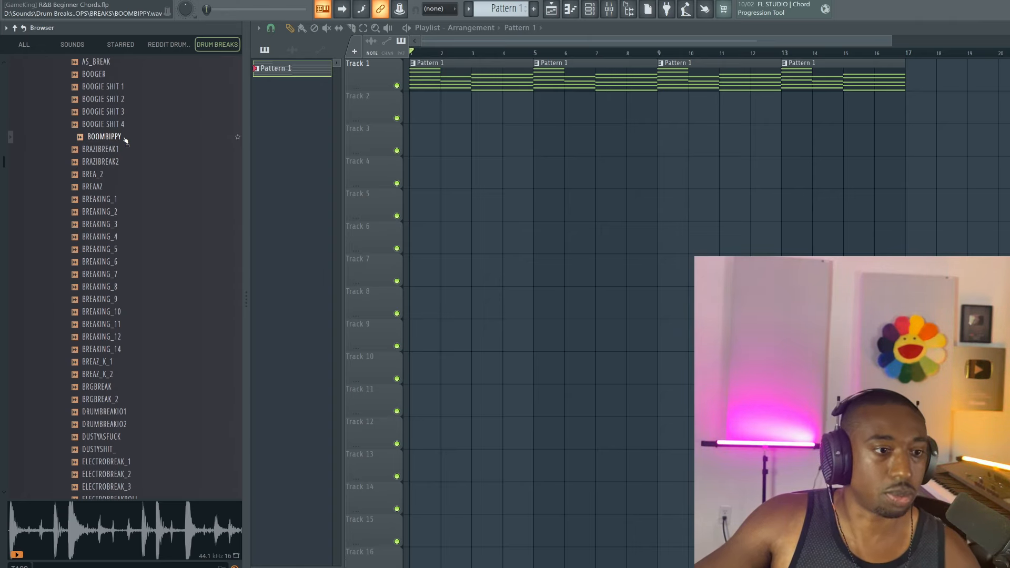
{"action": "scroll", "coordinate": [130, 153], "scroll_direction": "up", "scroll_amount": 6}
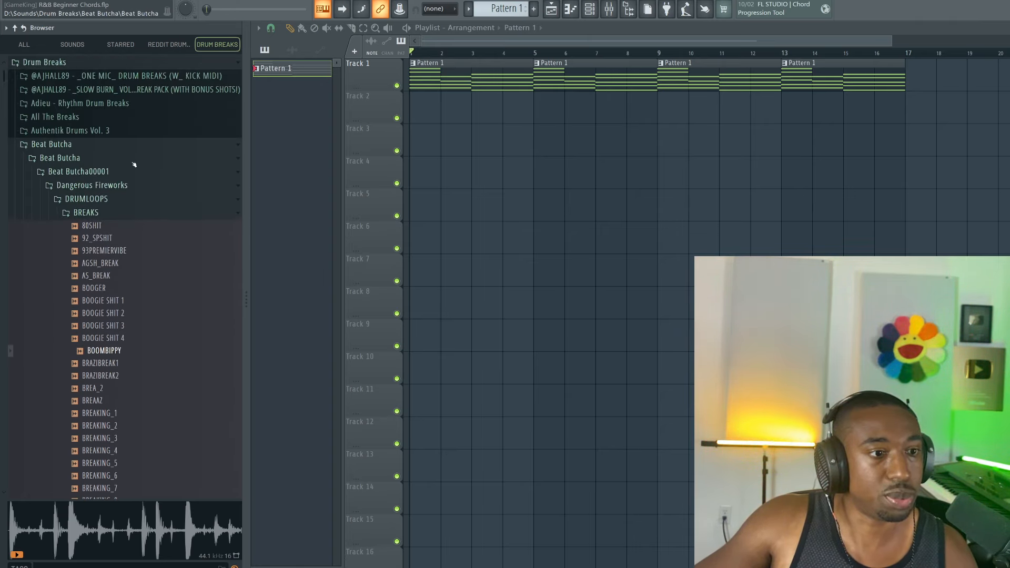
{"action": "scroll", "coordinate": [119, 202], "scroll_direction": "down", "scroll_amount": 4}
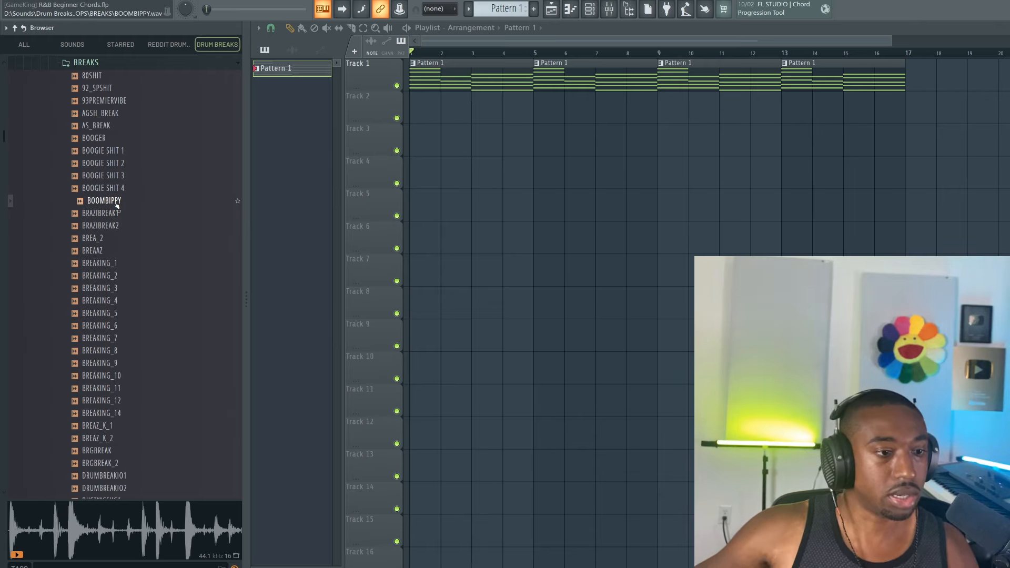
{"action": "left_click", "coordinate": [117, 205]}
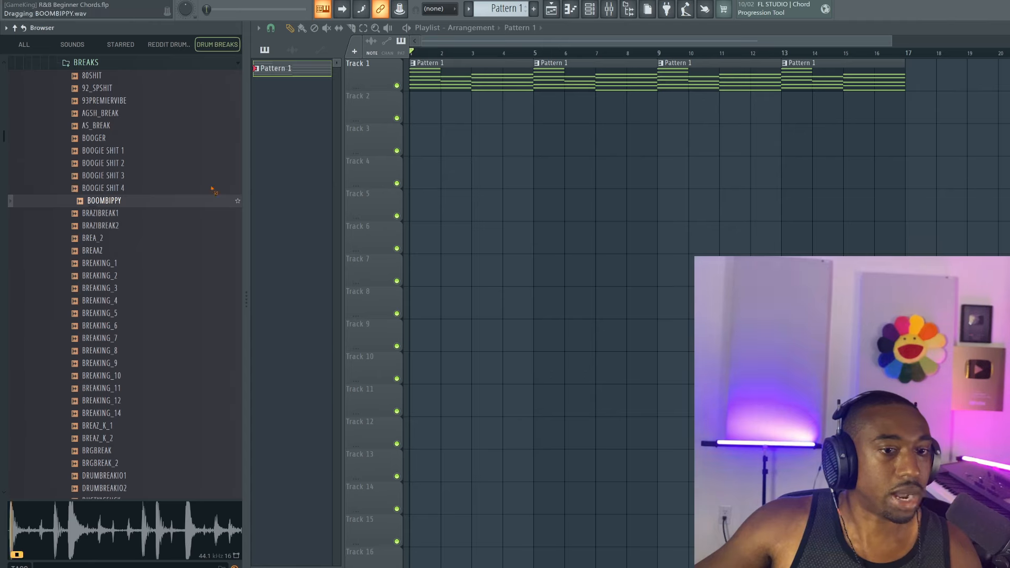
{"action": "left_click_drag", "start_coordinate": [102, 200], "coordinate": [414, 106]}
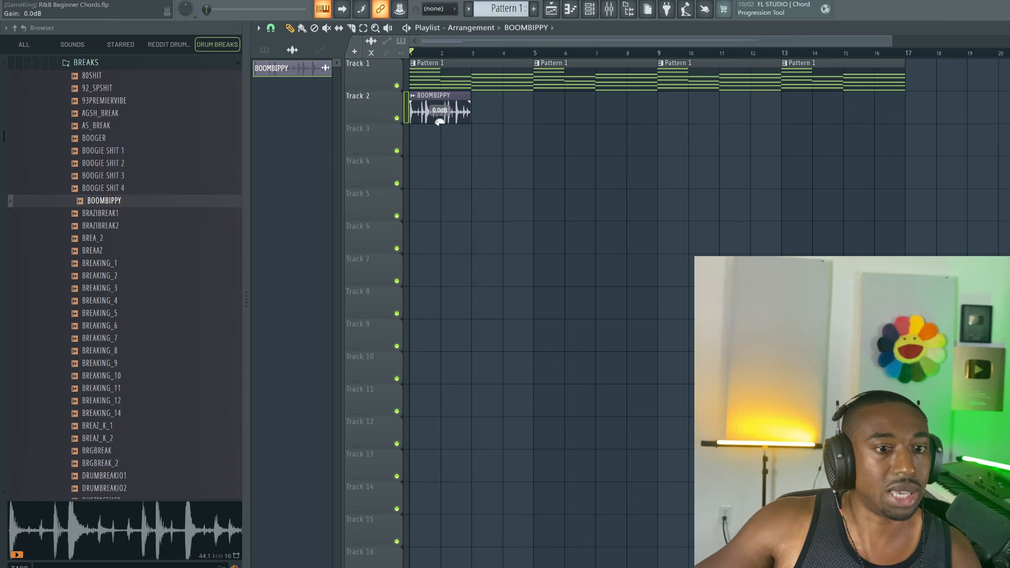
- Lower the BOOMBIPPY clip's gain to -5.4 dB and play it back with the chords
{"action": "left_click_drag", "start_coordinate": [439, 121], "coordinate": [440, 121]}
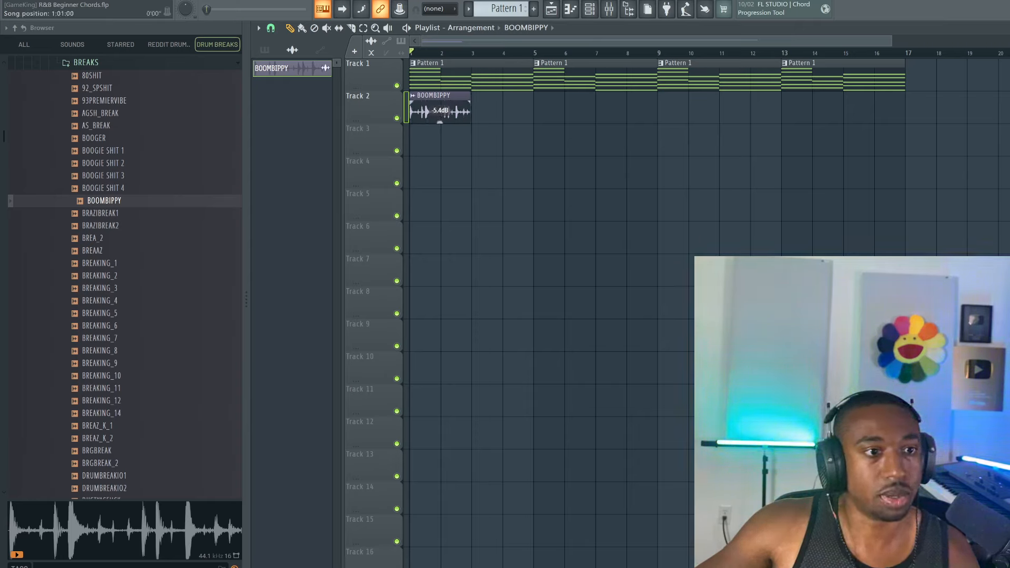
{"action": "key", "text": "space"}
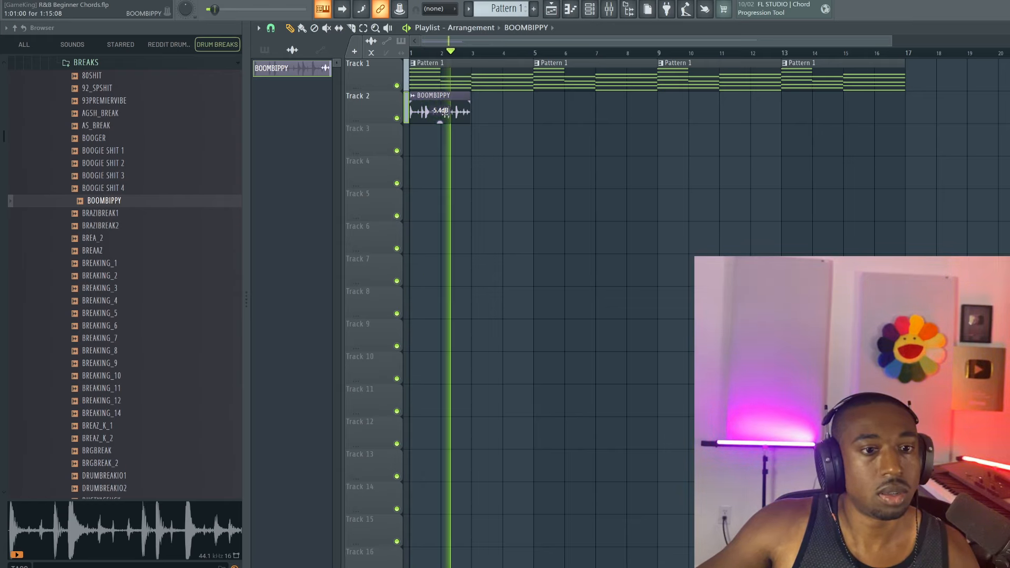
{"action": "key", "text": "space"}
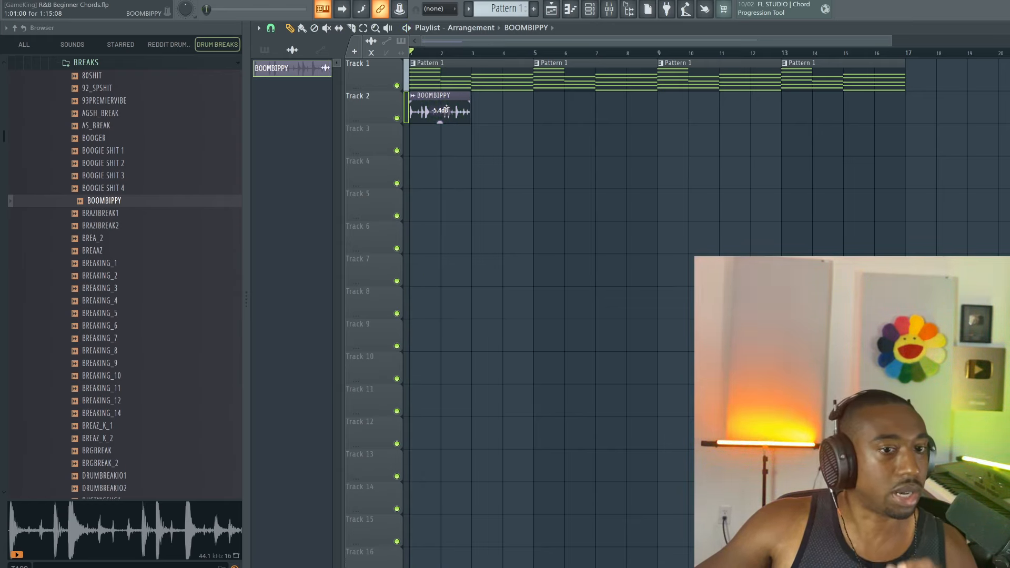
- Set BOOMBIPPY's time stretching to Stretch mode with a stretch time of 2:00:00, and play back the fit
{"action": "key", "text": "alt+F8"}
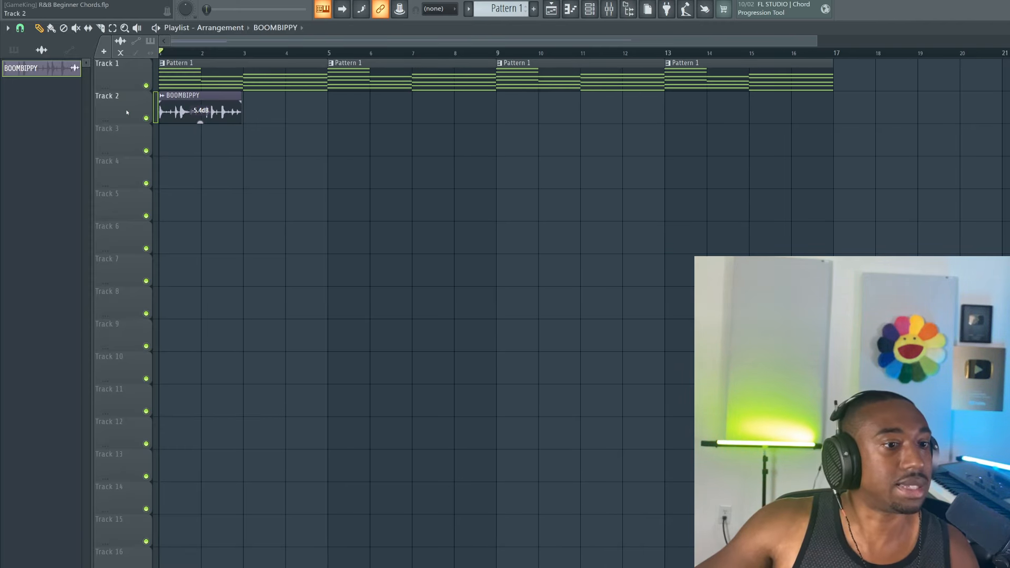
{"action": "scroll", "coordinate": [168, 57], "scroll_direction": "up", "scroll_amount": 4}
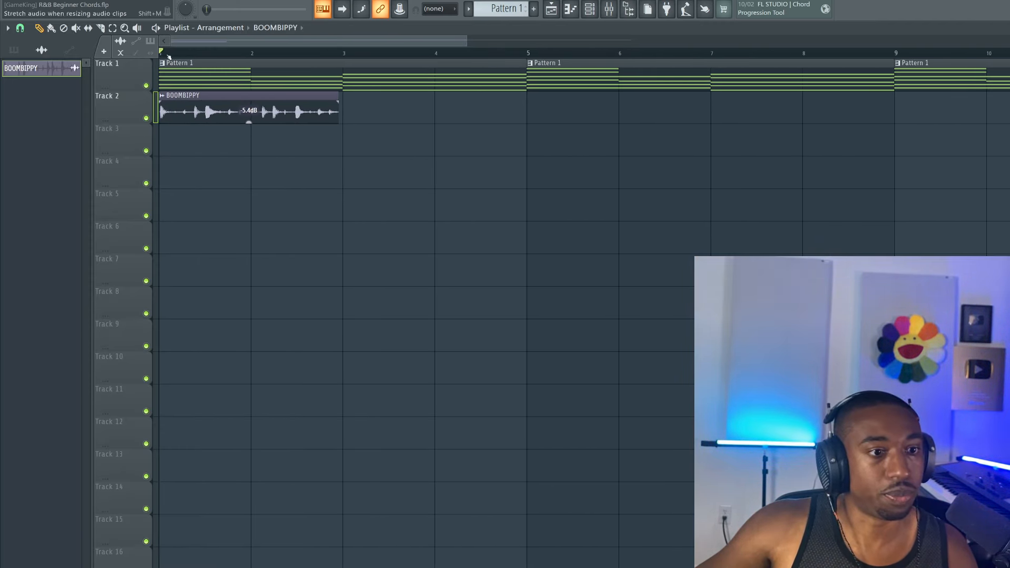
{"action": "double_click", "coordinate": [246, 104]}
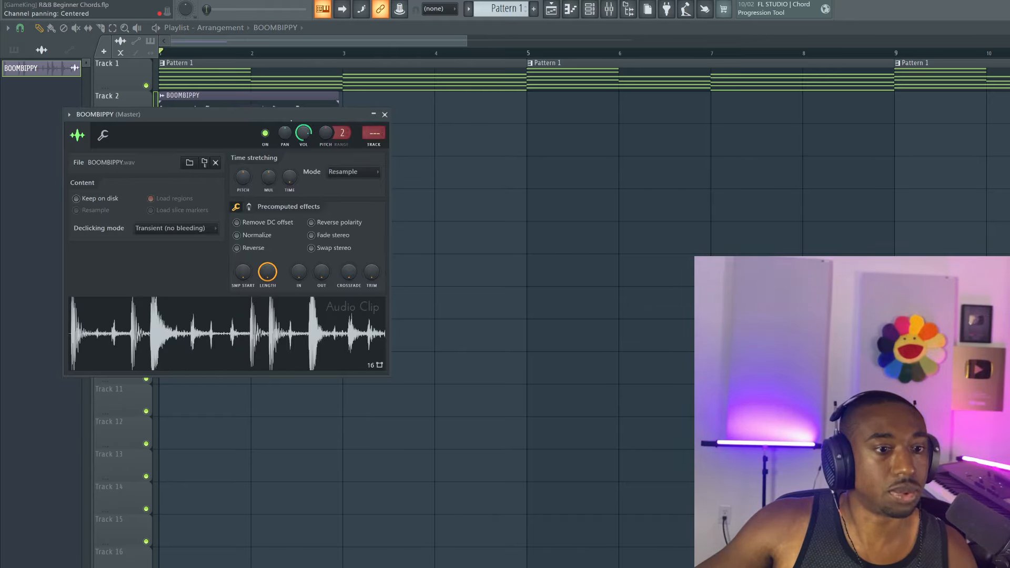
{"action": "left_click_drag", "start_coordinate": [290, 119], "coordinate": [290, 193]}
{"action": "left_click", "coordinate": [347, 245]}
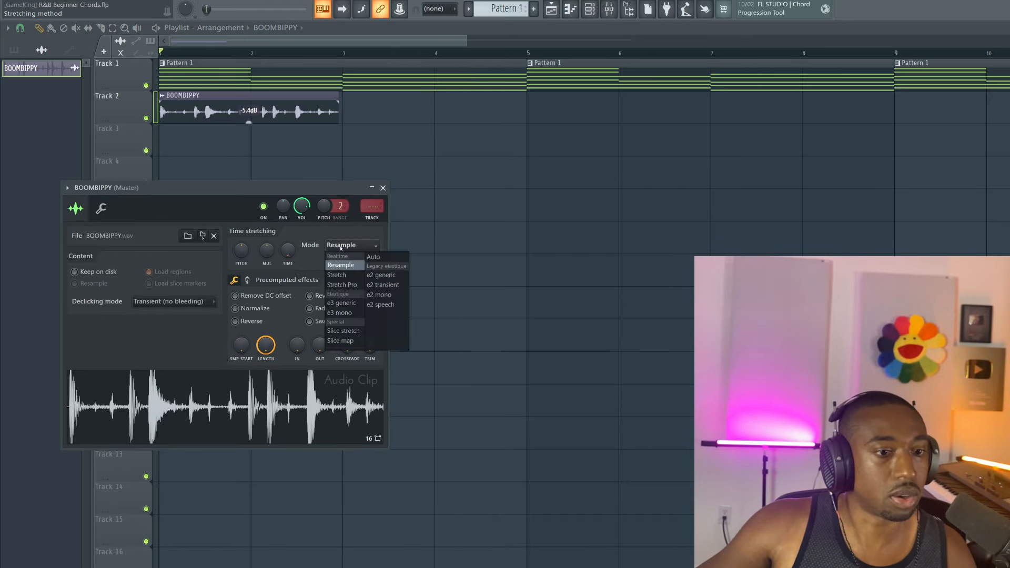
{"action": "left_click", "coordinate": [331, 274]}
{"action": "mouse_move", "coordinate": [287, 250]}
{"action": "left_mouse_down"}
{"action": "mouse_move", "coordinate": [288, 237]}
{"action": "mouse_move", "coordinate": [287, 246]}
{"action": "left_mouse_up"}
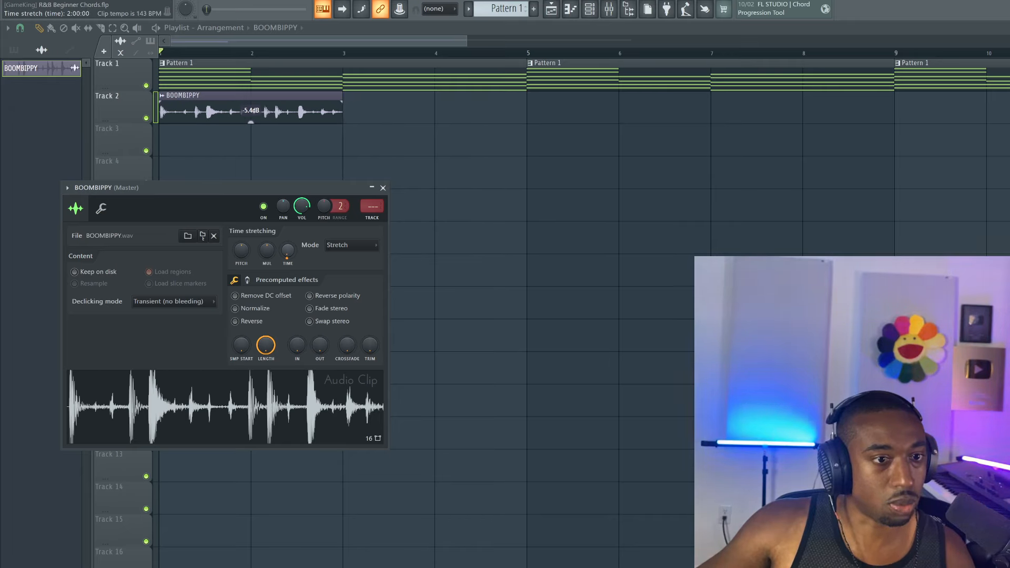
{"action": "key", "text": "space"}
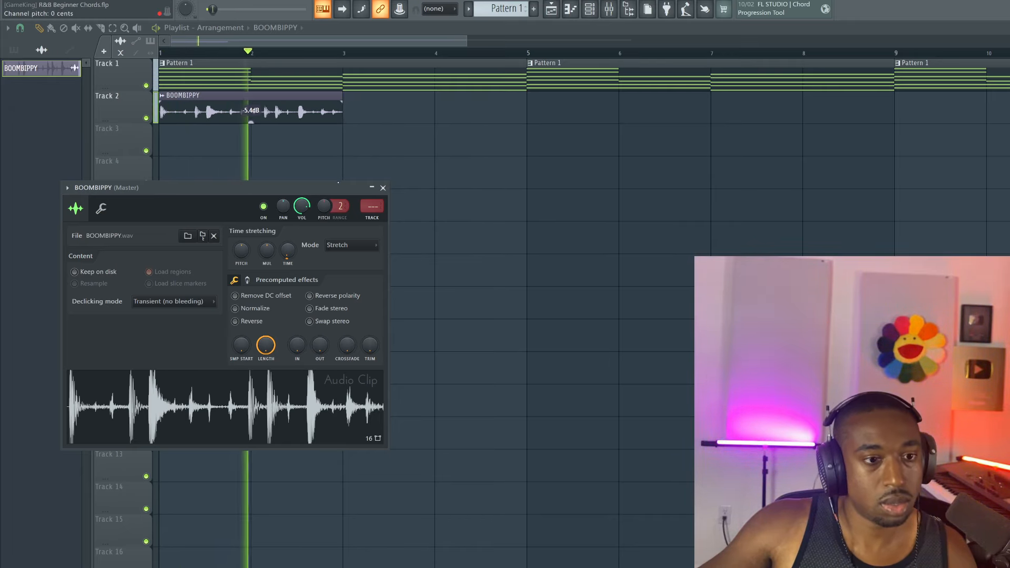
{"action": "key", "text": "space"}
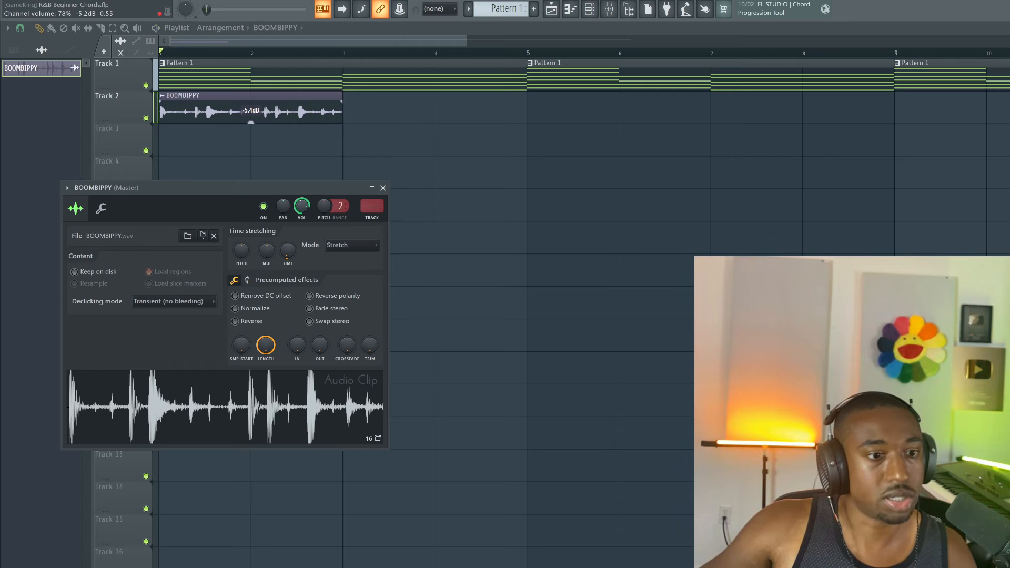
- Lower the BOOMBIPPY channel volume to 61% (-9.7 dB) and play back the drums with the chords
{"action": "left_click", "coordinate": [383, 188]}
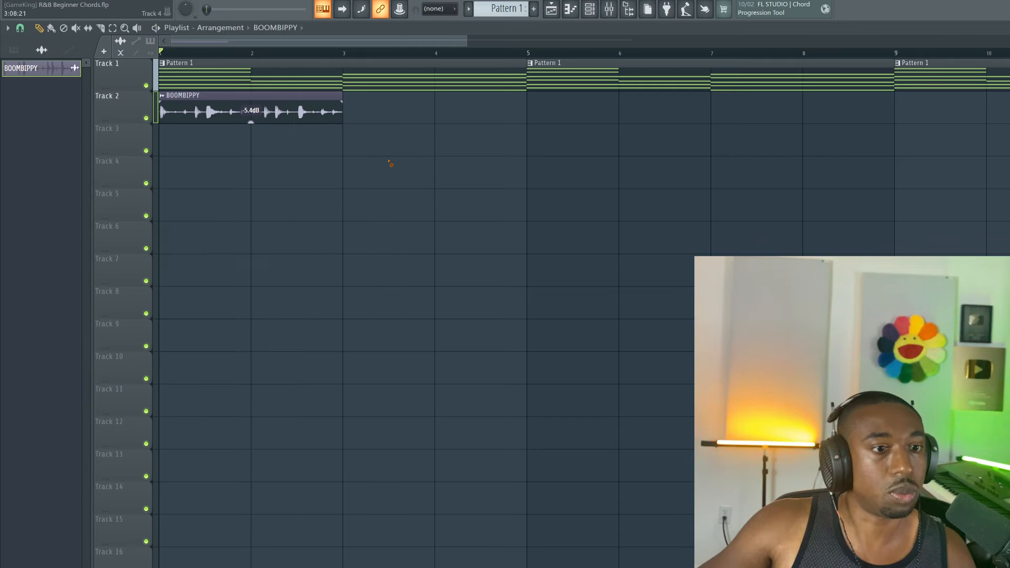
{"action": "double_click", "coordinate": [277, 97]}
{"action": "left_click_drag", "start_coordinate": [301, 206], "coordinate": [301, 216]}
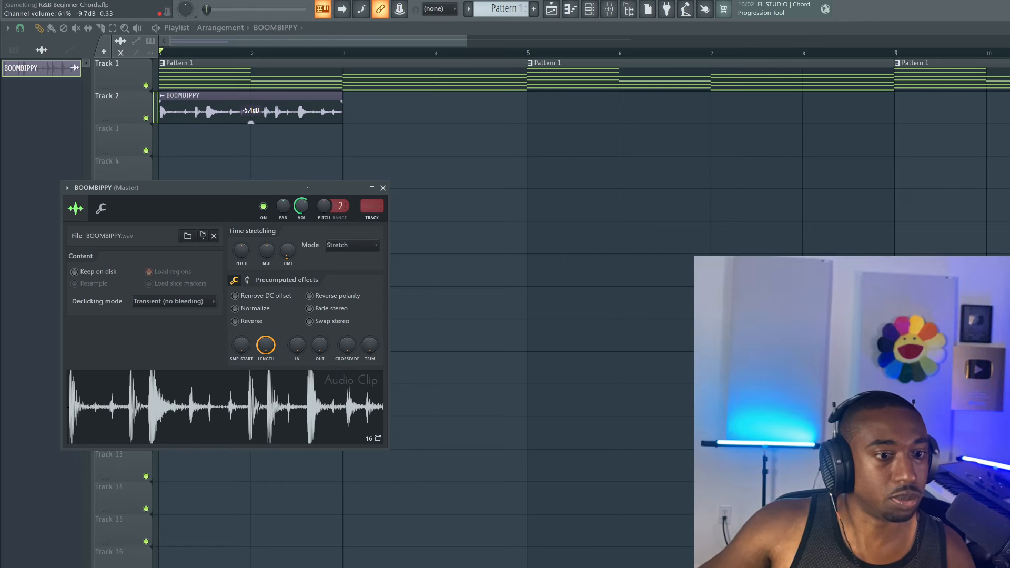
{"action": "key", "text": "ctrl+l"}
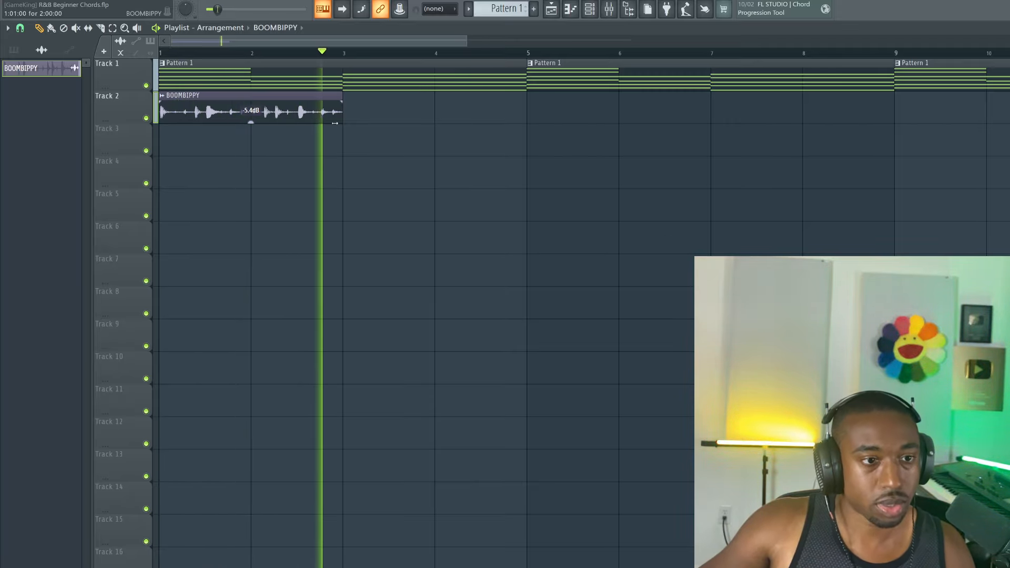
{"action": "key", "text": "space"}
- Duplicate the BOOMBIPPY clip on Track 2 to start at bar 3, and play back the arrangement
{"action": "left_click_drag", "start_coordinate": [361, 122], "coordinate": [221, 108]}
{"action": "scroll", "coordinate": [216, 53], "scroll_direction": "down", "scroll_amount": 2}
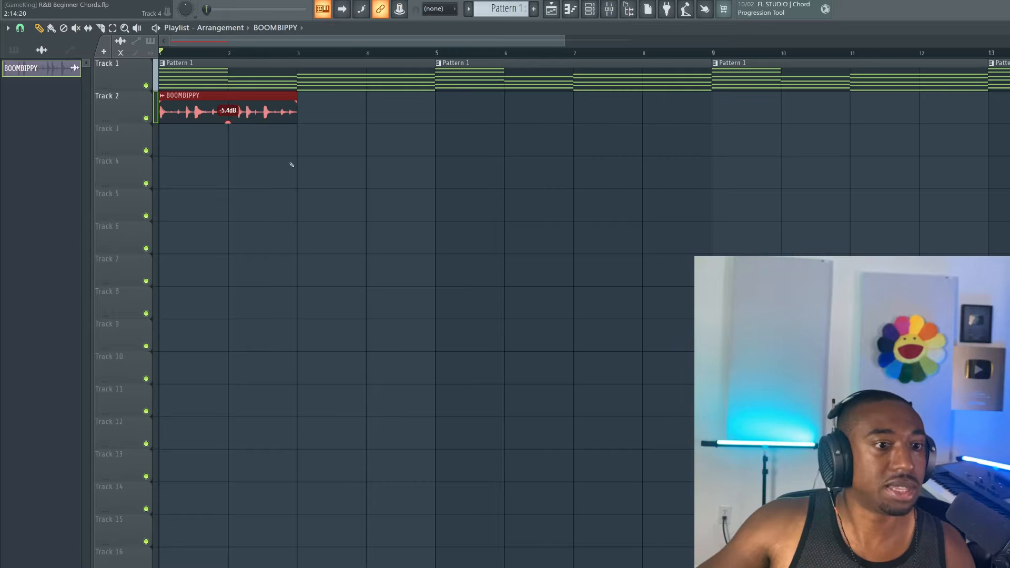
{"action": "left_click_drag", "start_coordinate": [290, 164], "coordinate": [245, 110]}
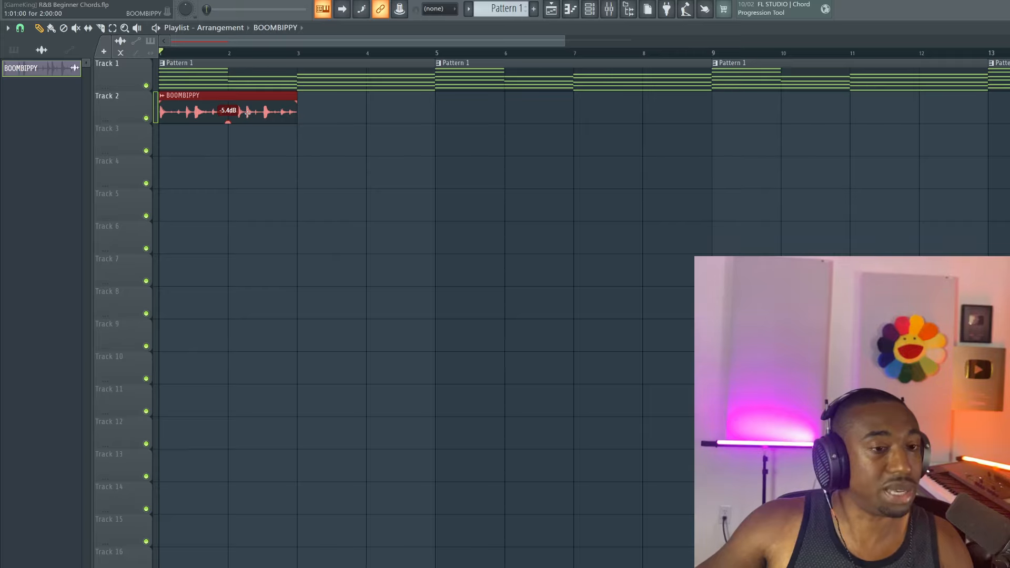
{"action": "key", "text": "ctrl+b"}
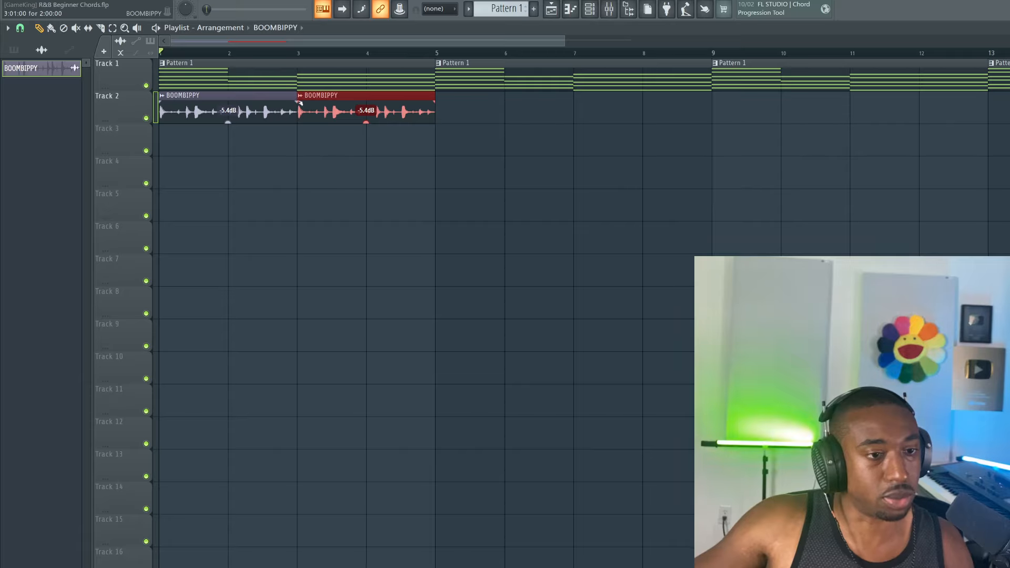
{"action": "key", "text": "space"}
{"action": "key", "text": "space"}
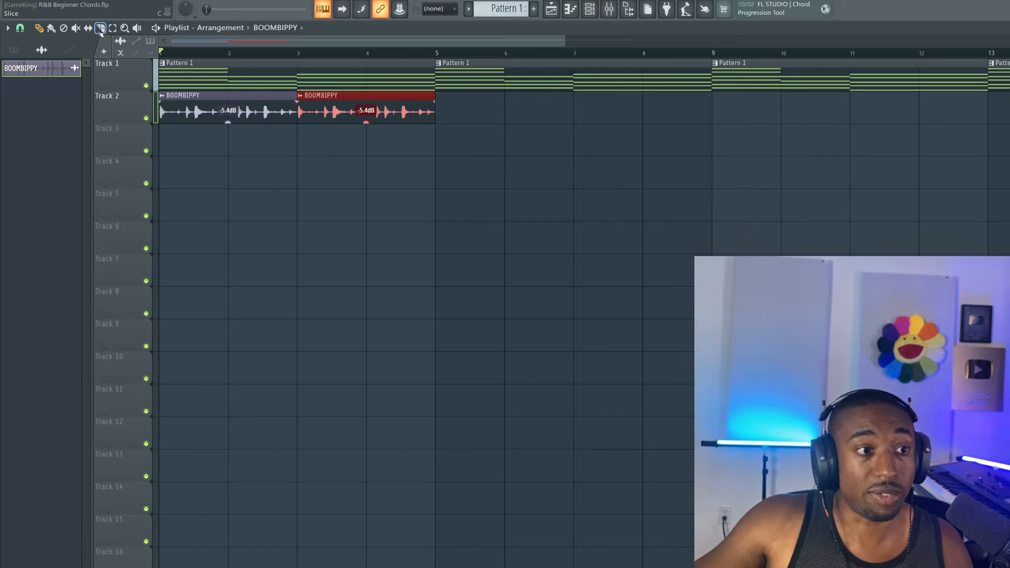
- Set the playlist's snap resolution to 1/2 beat for cutting the drum clips
{"action": "left_click", "coordinate": [19, 29]}
{"action": "left_click", "coordinate": [32, 166]}
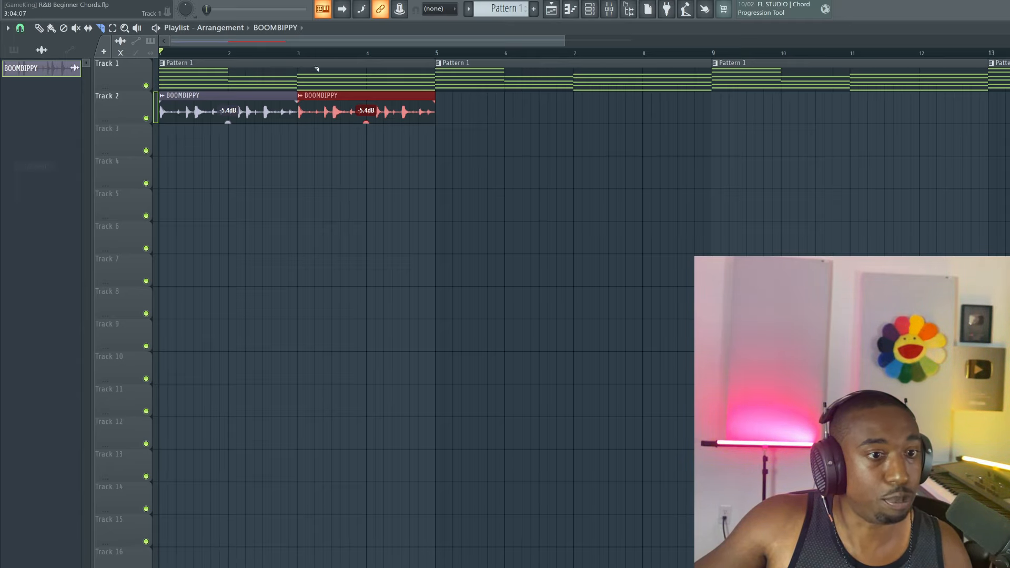
{"action": "scroll", "coordinate": [321, 69], "scroll_direction": "up", "scroll_amount": 2}
{"action": "left_click", "coordinate": [19, 28]}
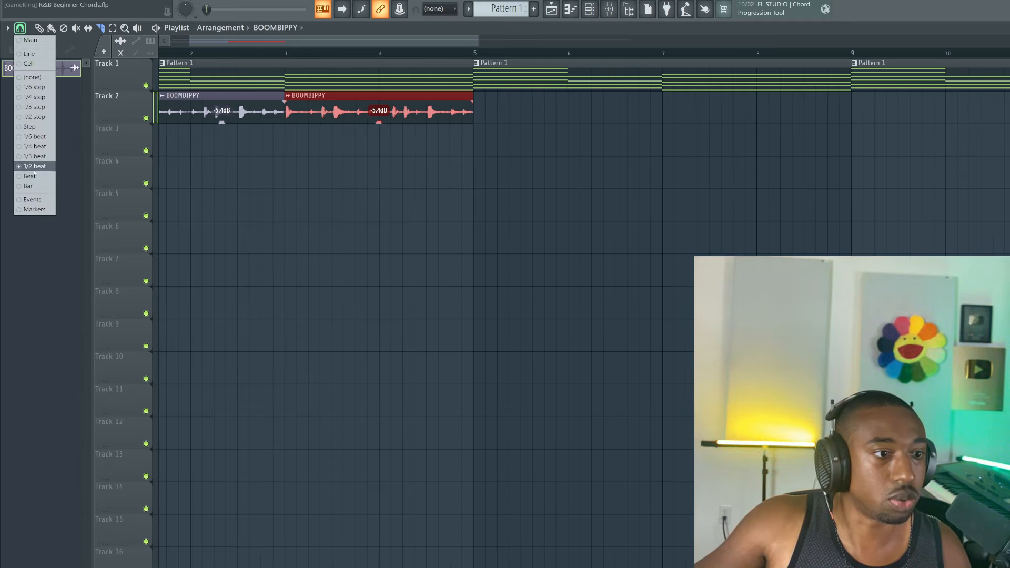
{"action": "left_click", "coordinate": [32, 172]}
{"action": "left_click", "coordinate": [19, 29]}
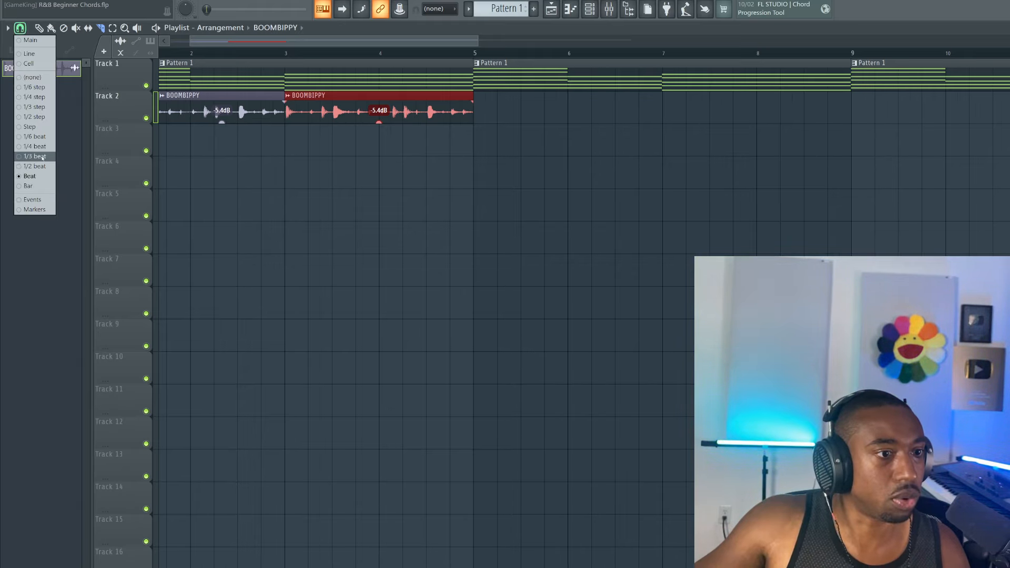
{"action": "left_click", "coordinate": [33, 163]}
{"action": "scroll", "coordinate": [404, 56], "scroll_direction": "up", "scroll_amount": 1}
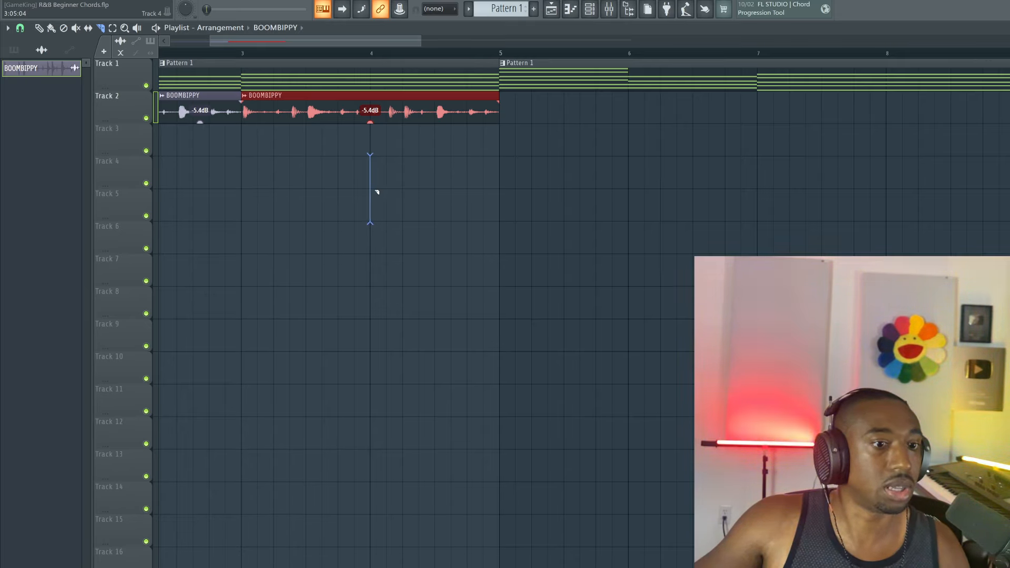
- Slice the second BOOMBIPPY clip on Track 2 at beats 3 and 4 of bar 3 to isolate the loud hit
{"action": "left_click", "coordinate": [289, 197]}
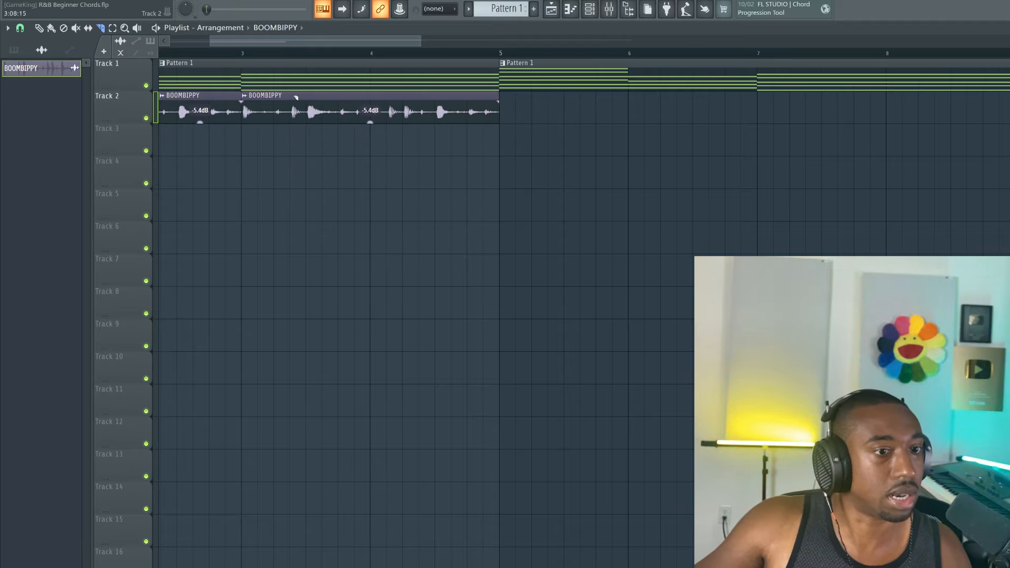
{"action": "left_click_drag", "start_coordinate": [278, 45], "coordinate": [253, 46]}
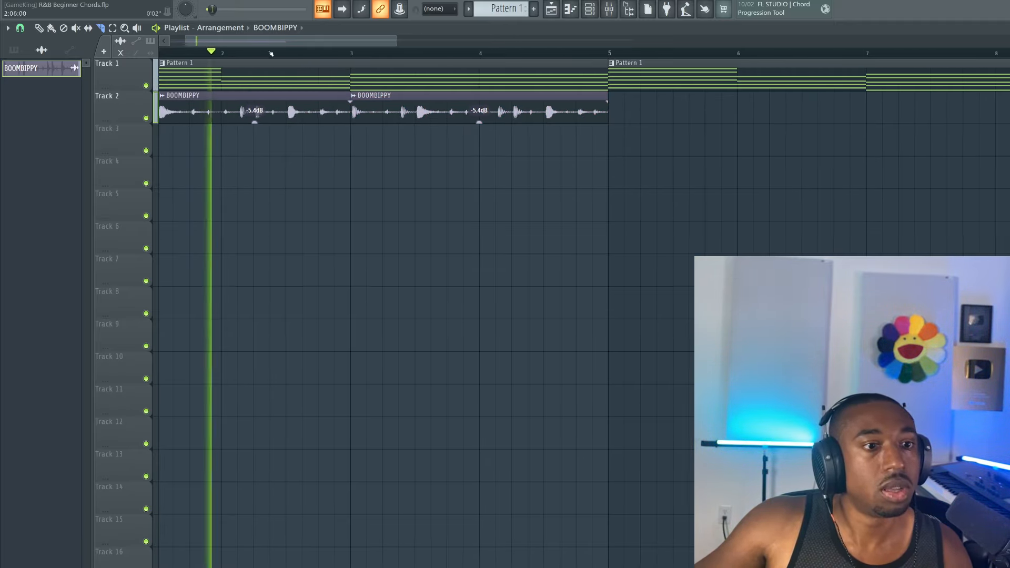
{"action": "key", "text": "space"}
{"action": "scroll", "coordinate": [398, 55], "scroll_direction": "up", "scroll_amount": 1}
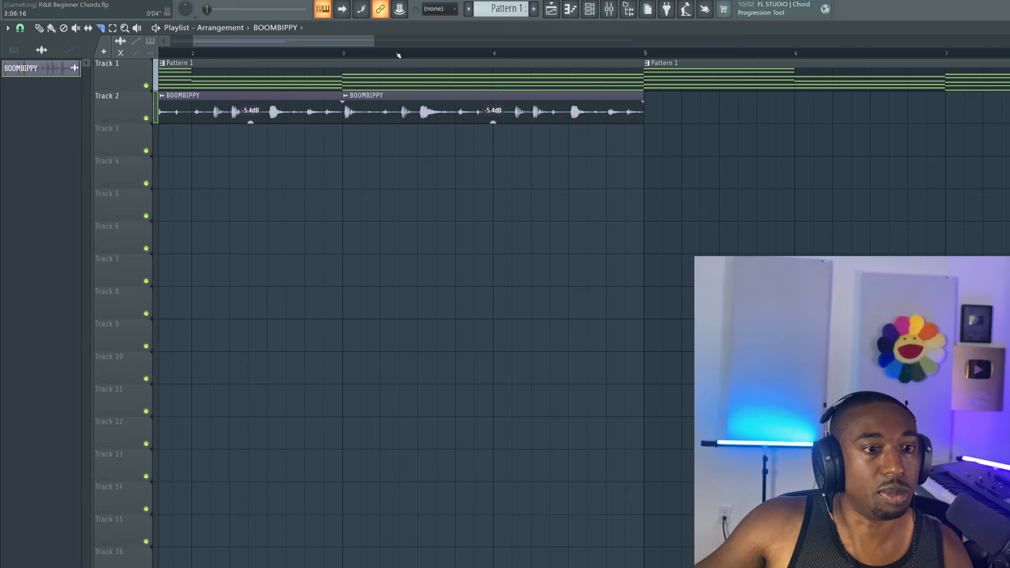
{"action": "left_click", "coordinate": [421, 115]}
{"action": "left_click_drag", "start_coordinate": [456, 90], "coordinate": [457, 124]}
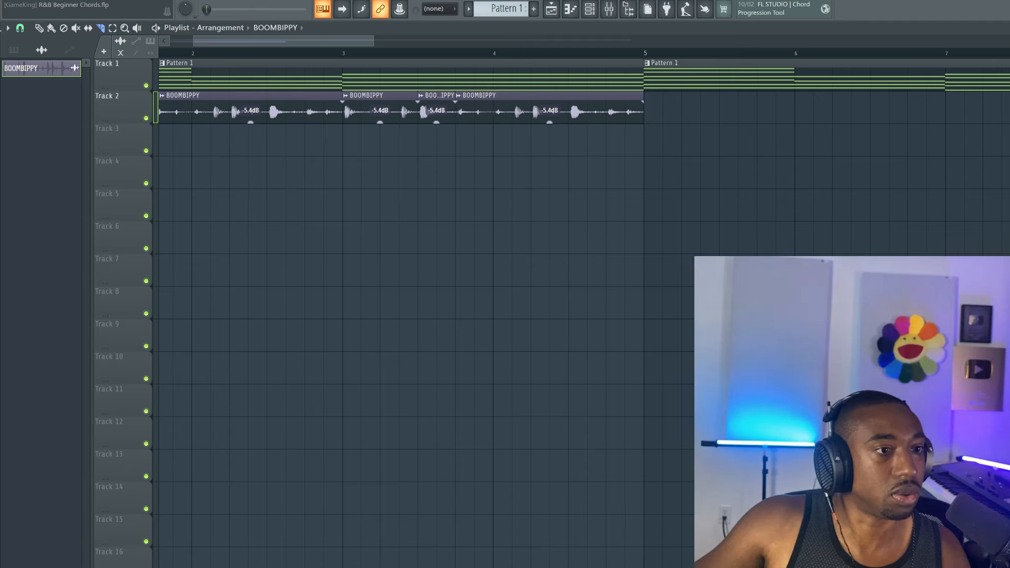
- Turn off the display of gain values on the playlist clips
{"action": "left_click", "coordinate": [8, 29]}
{"action": "mouse_move", "coordinate": [35, 58]}
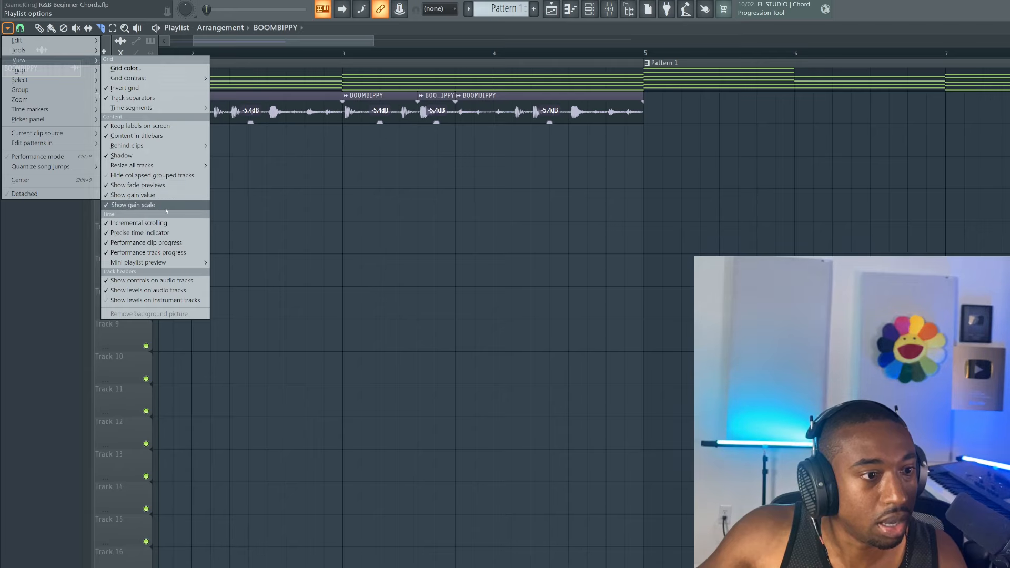
{"action": "left_click", "coordinate": [145, 195]}
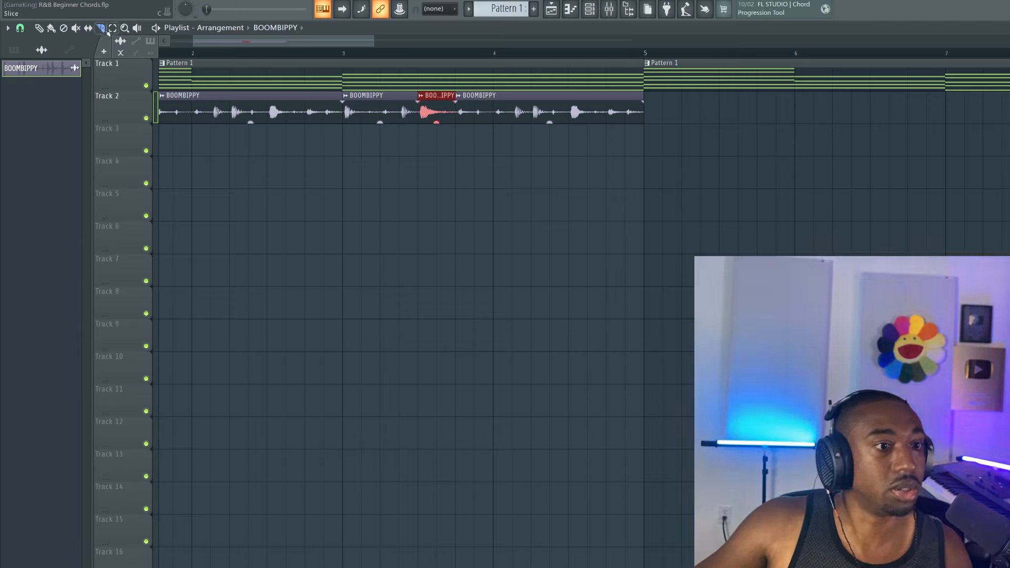
- Activate the Slip tool for the playlist clips and save the project
{"action": "left_click", "coordinate": [88, 28]}
{"action": "left_click", "coordinate": [409, 187]}
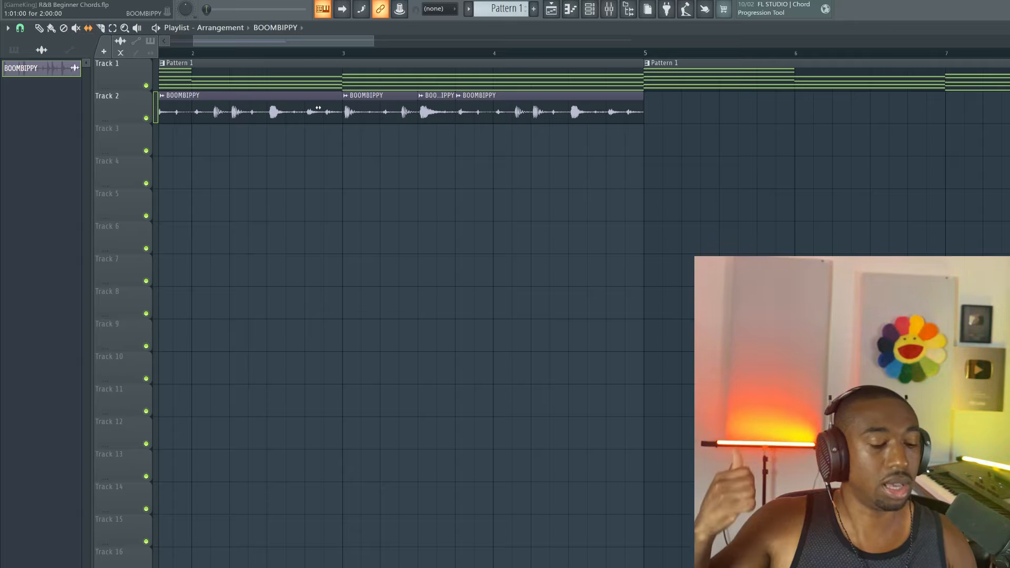
{"action": "key", "text": "ctrl+s"}
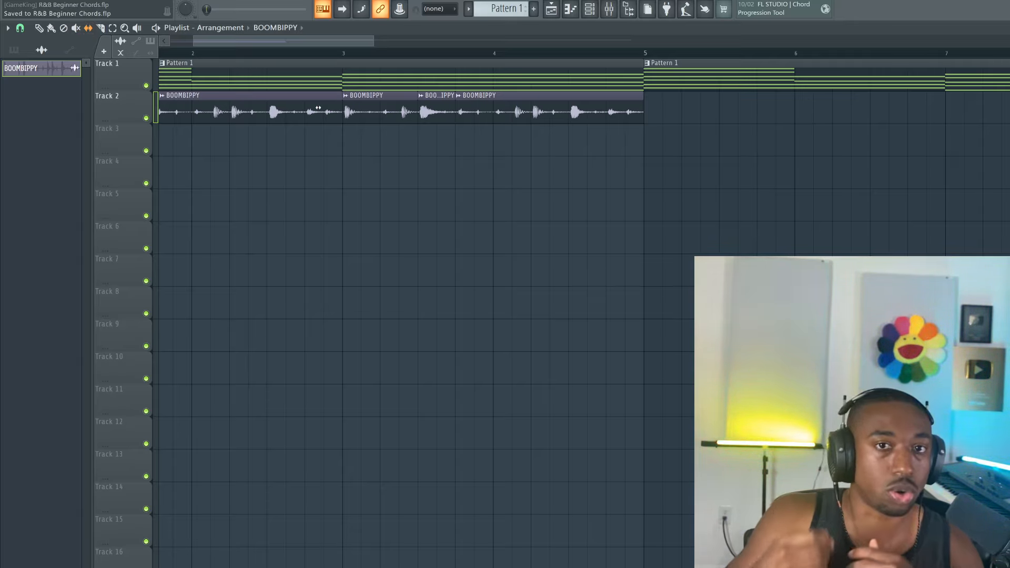
- Slip the audio of the short slice at bar 3, beat 3 away from its loud hit, looping bars 3 and 4 for playback
{"action": "scroll", "coordinate": [418, 103], "scroll_direction": "up", "scroll_amount": 2}
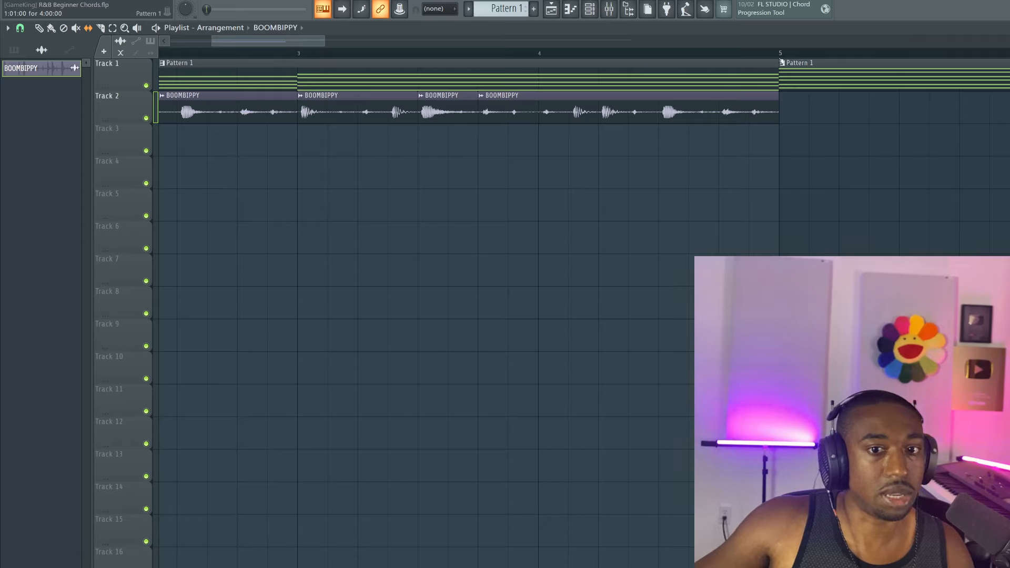
{"action": "left_click_drag", "start_coordinate": [780, 53], "coordinate": [299, 46]}
{"action": "key", "text": "space"}
{"action": "key", "text": "space"}
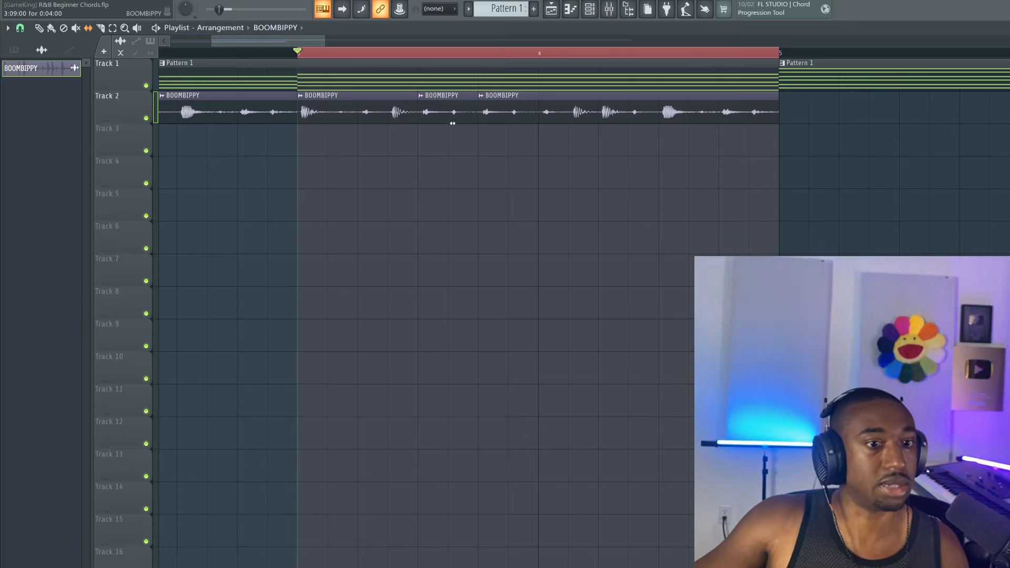
{"action": "key", "text": "space"}
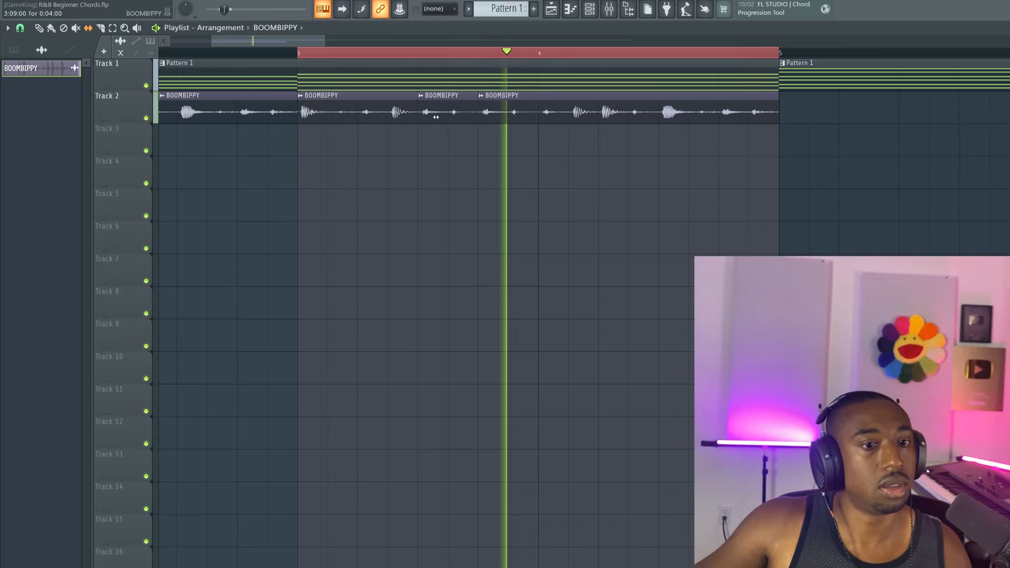
{"action": "key", "text": "space"}
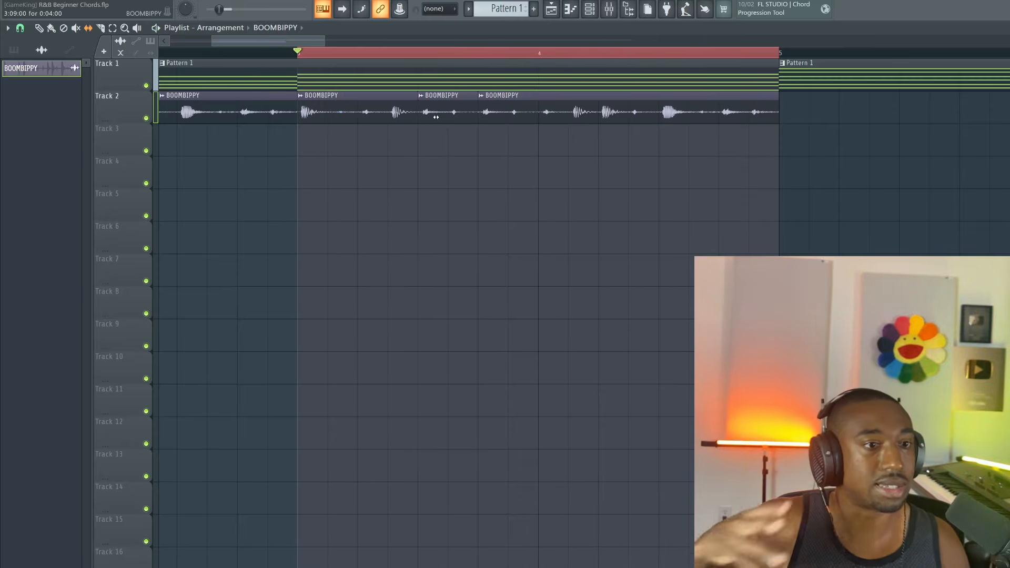
{"action": "key", "text": "space"}
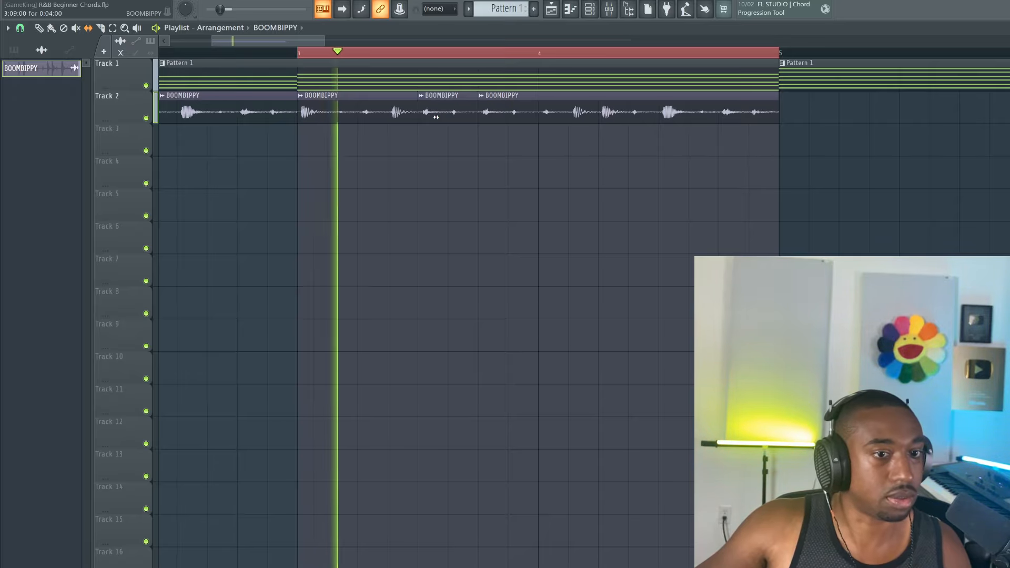
{"action": "left_click", "coordinate": [349, 56], "text": "ctrl"}
{"action": "scroll", "coordinate": [348, 56], "scroll_direction": "down", "scroll_amount": 4}
{"action": "key", "text": "space"}
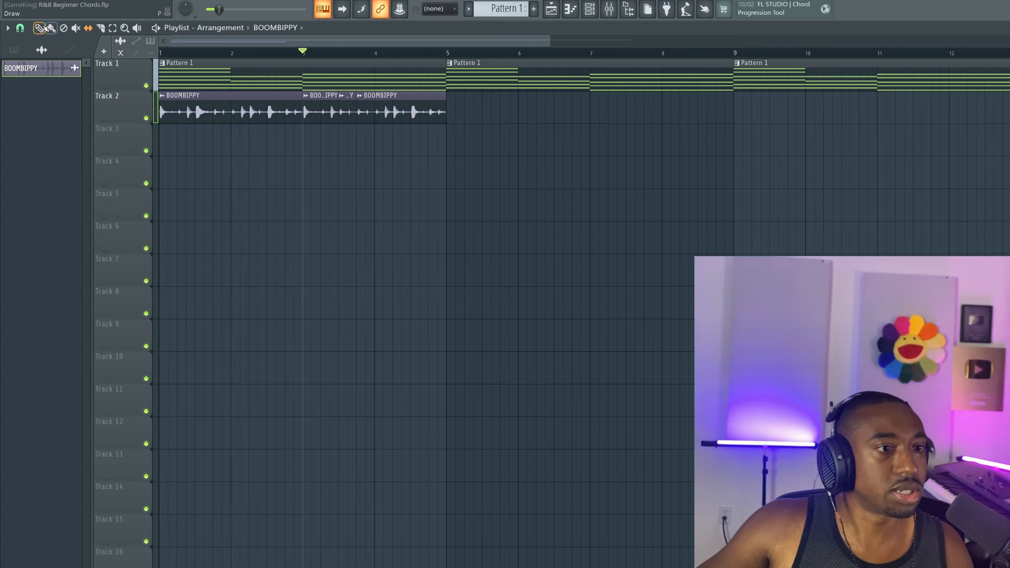
- Duplicate all BOOMBIPPY clips in bars 1 to 4 on Track 2 to start at bar 5
{"action": "left_click_drag", "start_coordinate": [411, 126], "coordinate": [190, 110]}
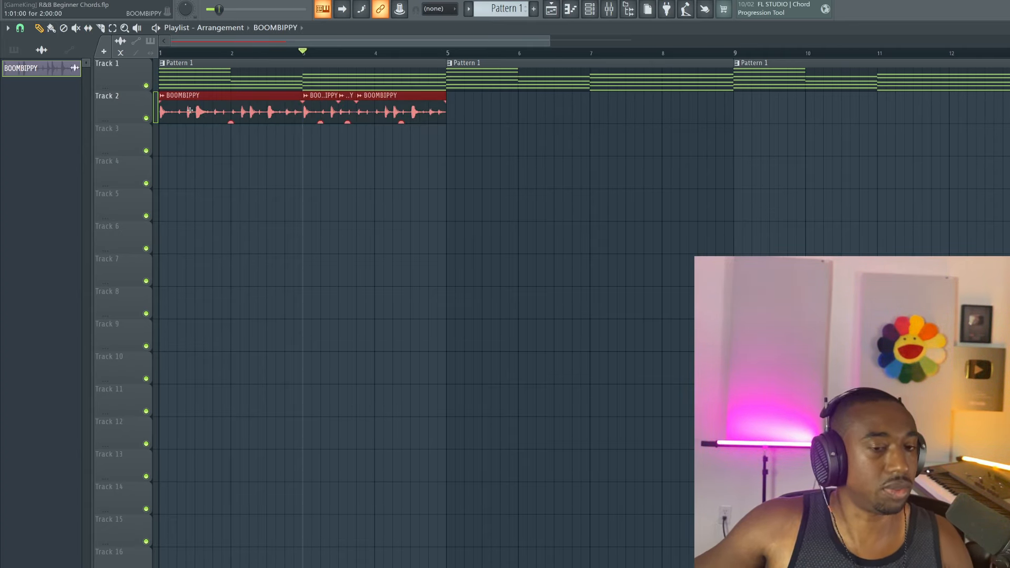
{"action": "key", "text": "ctrl+b"}
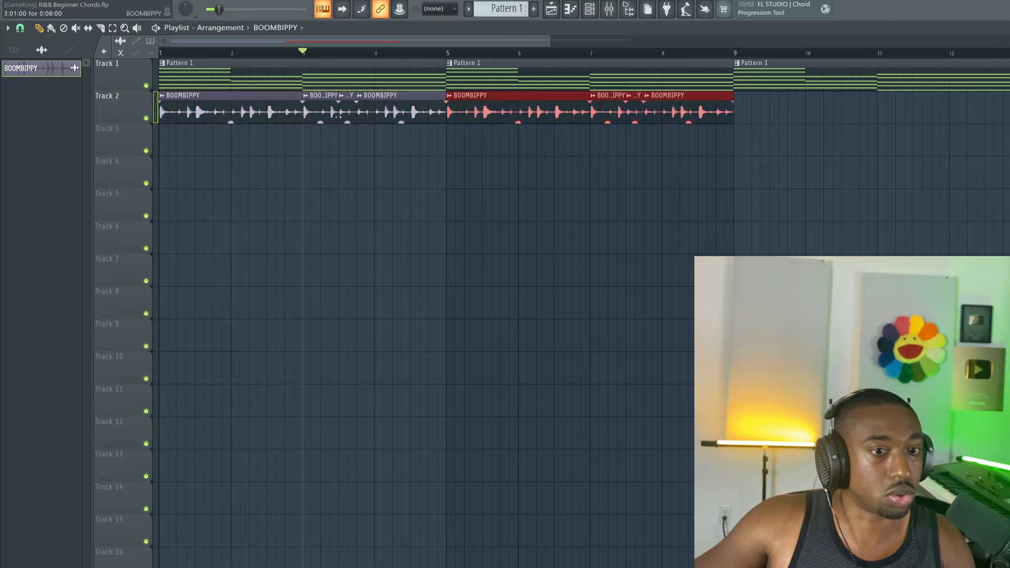
{"action": "left_click", "coordinate": [481, 95]}
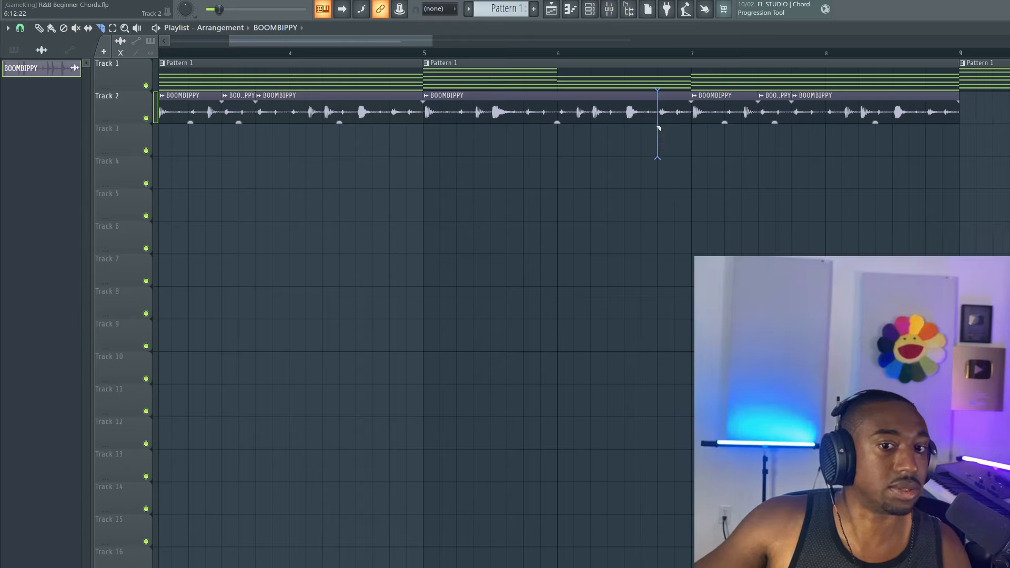
- Slice the bar 5 BOOMBIPPY clip at beat 4 of bar 6, slip the new end slice onto a loud hit, and play it back
{"action": "left_click_drag", "start_coordinate": [657, 128], "coordinate": [658, 157]}
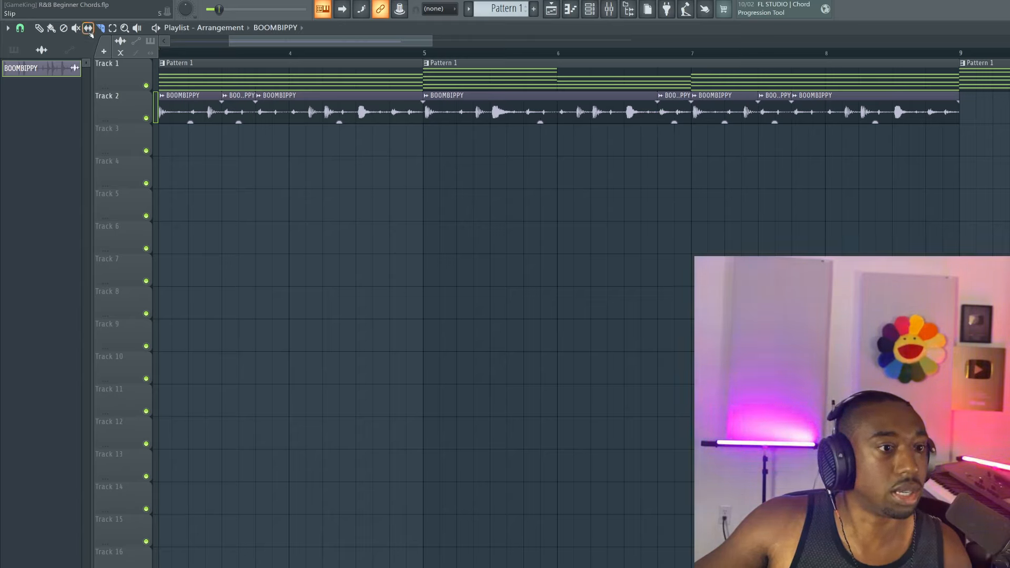
{"action": "left_click", "coordinate": [88, 28]}
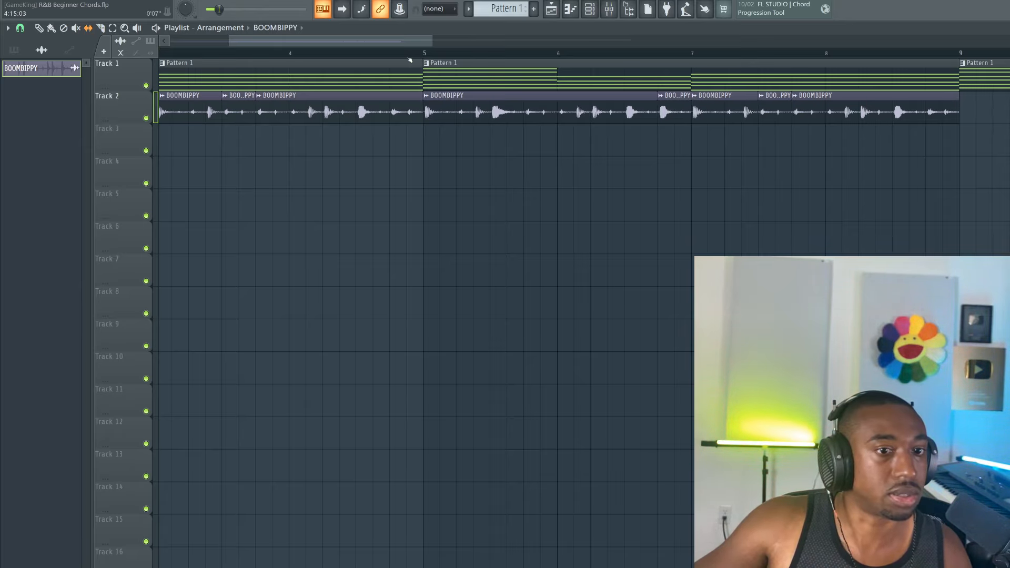
{"action": "key", "text": "space"}
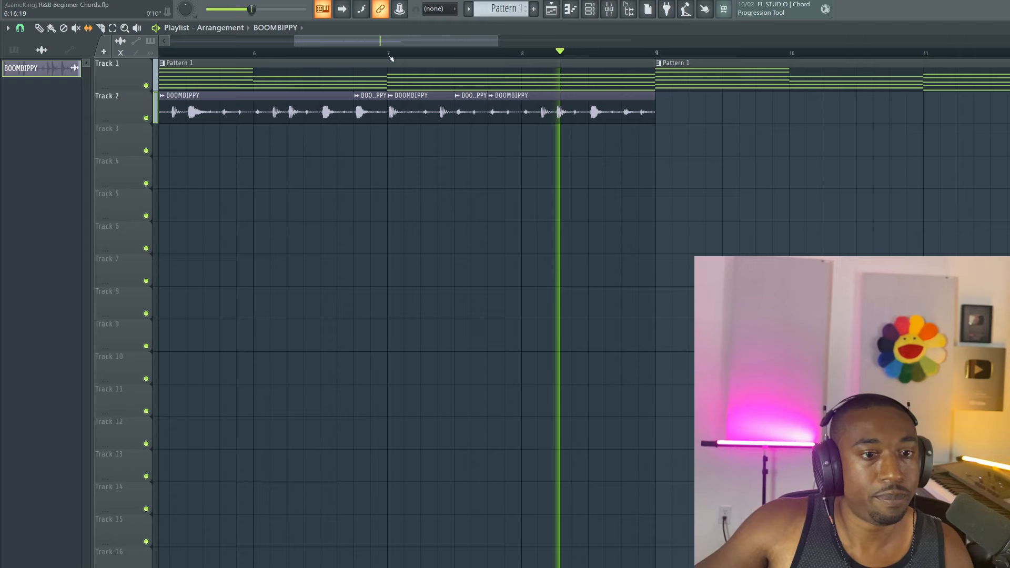
- Slip the audio of the short slice at bar 7, beat 3 onto stronger drum hits and play back the variation
{"action": "key", "text": "space"}
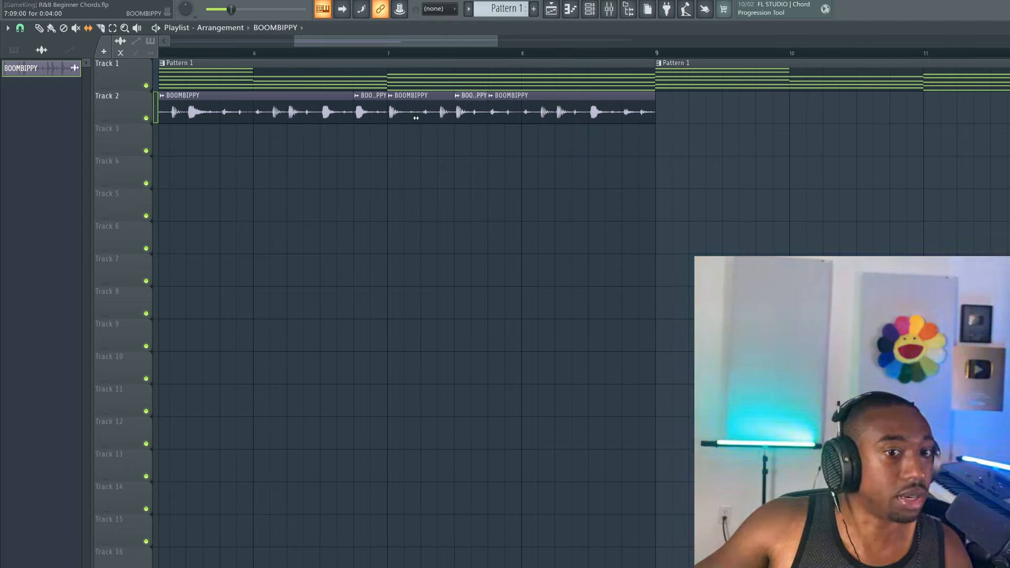
{"action": "scroll", "coordinate": [423, 55], "scroll_direction": "down", "scroll_amount": 3}
{"action": "key", "text": "space"}
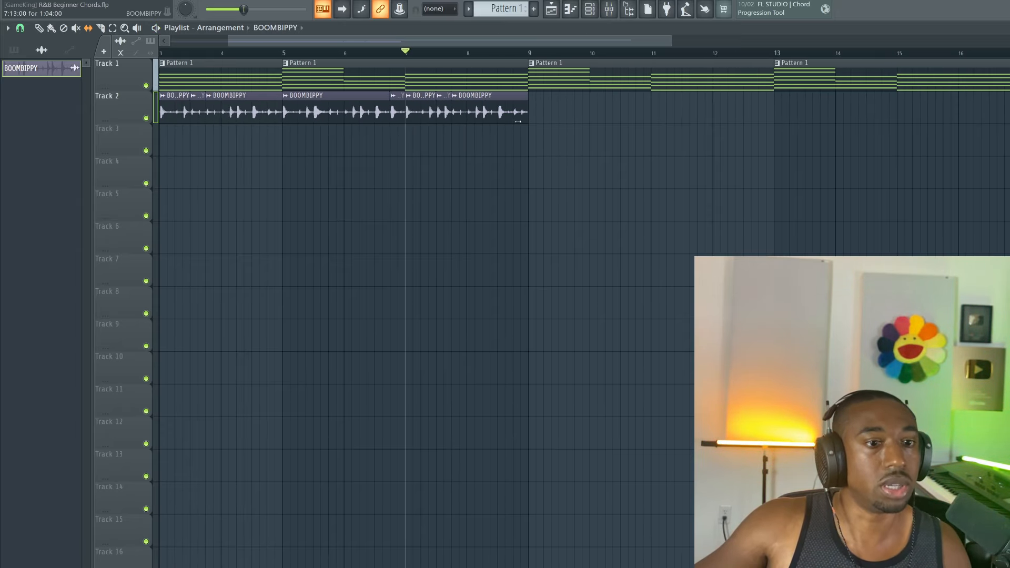
- Duplicate all Track 2 drum clips in bars 1 to 8 to start at bar 9
{"action": "left_click_drag", "start_coordinate": [548, 115], "coordinate": [78, 101]}
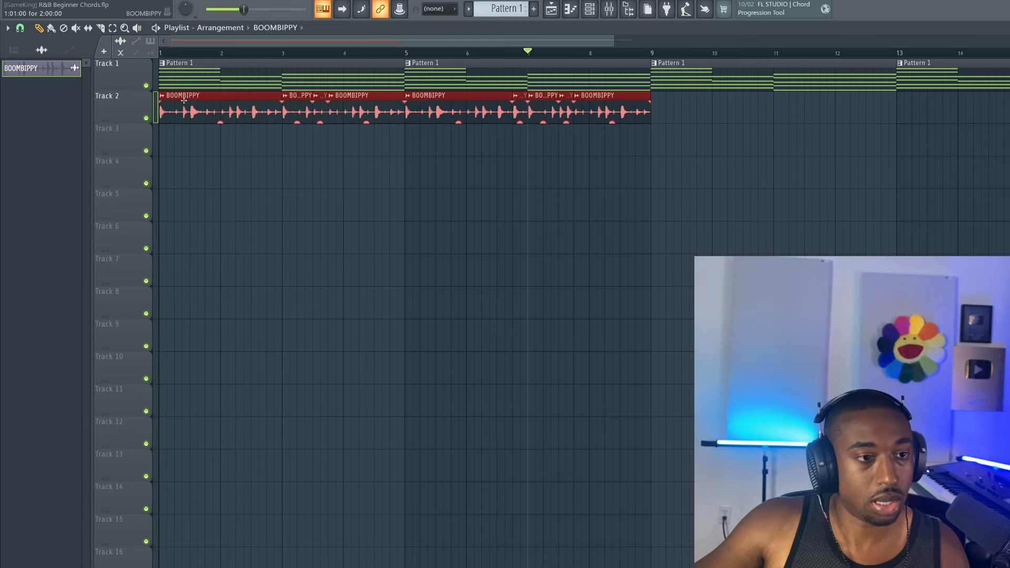
{"action": "key", "text": "ctrl+b"}
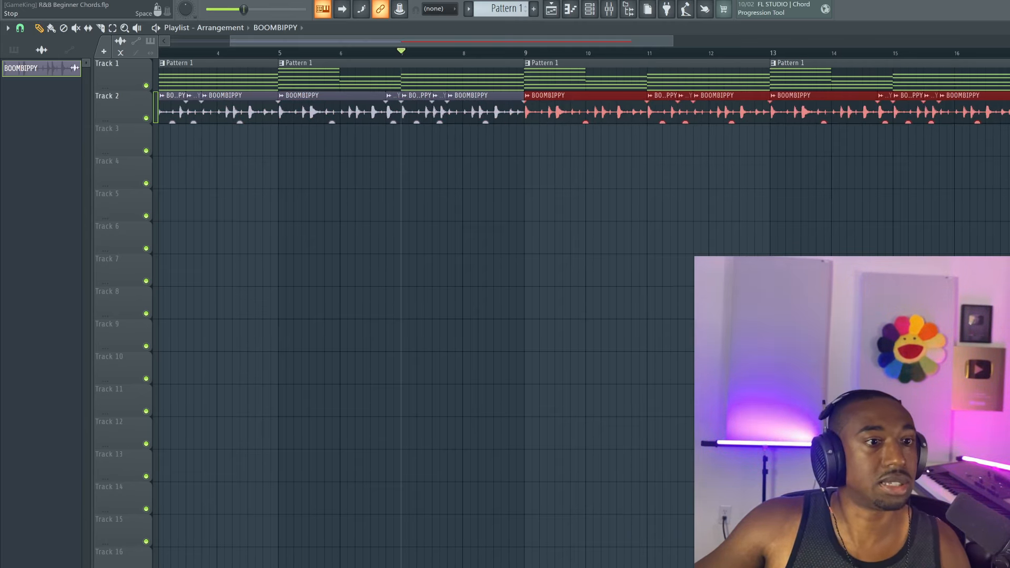
- Show all channels in the Channel rack and open the Layer channel's settings while the arrangement plays
{"action": "key", "text": "F6"}
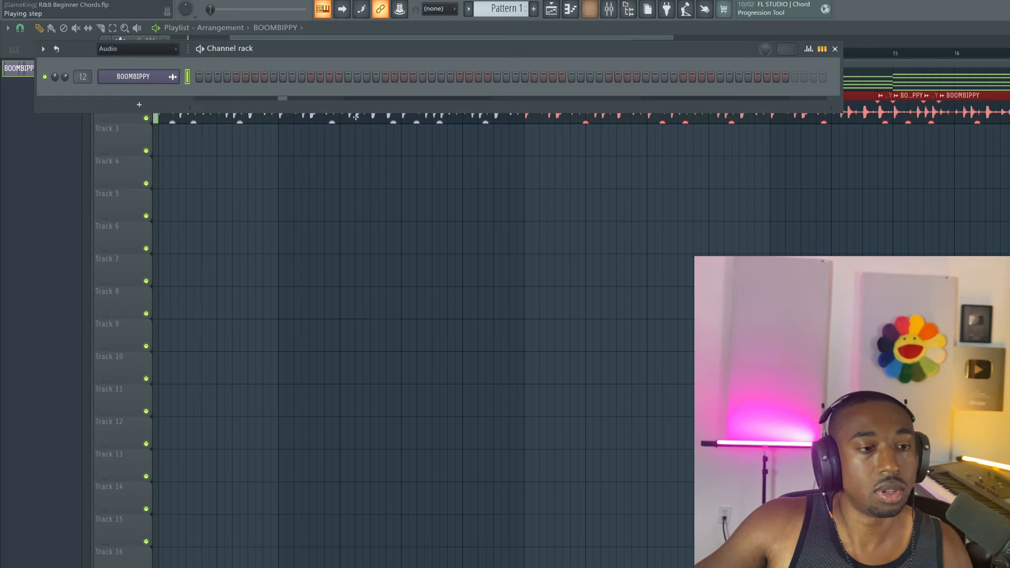
{"action": "left_click", "coordinate": [122, 48]}
{"action": "left_click", "coordinate": [122, 61]}
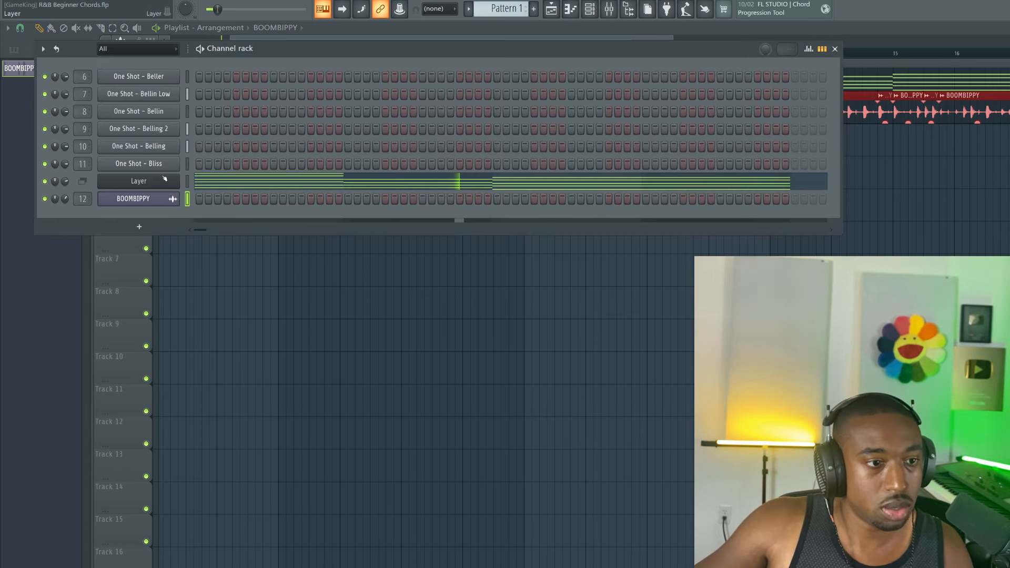
{"action": "left_click", "coordinate": [158, 181]}
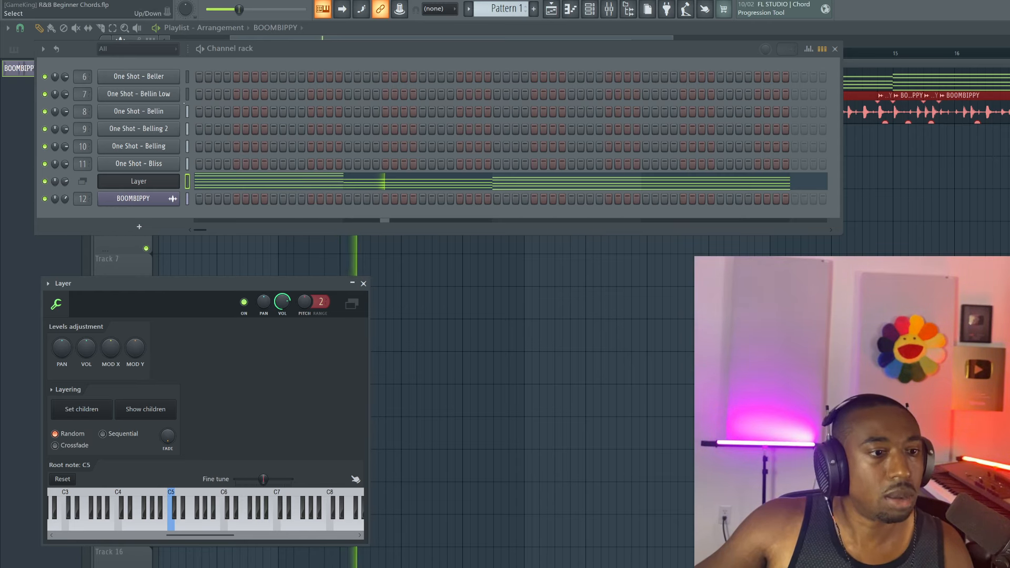
- Enable Porta in the miscellaneous settings of the One Shot - Bellin channel and close its window
{"action": "left_click", "coordinate": [176, 111]}
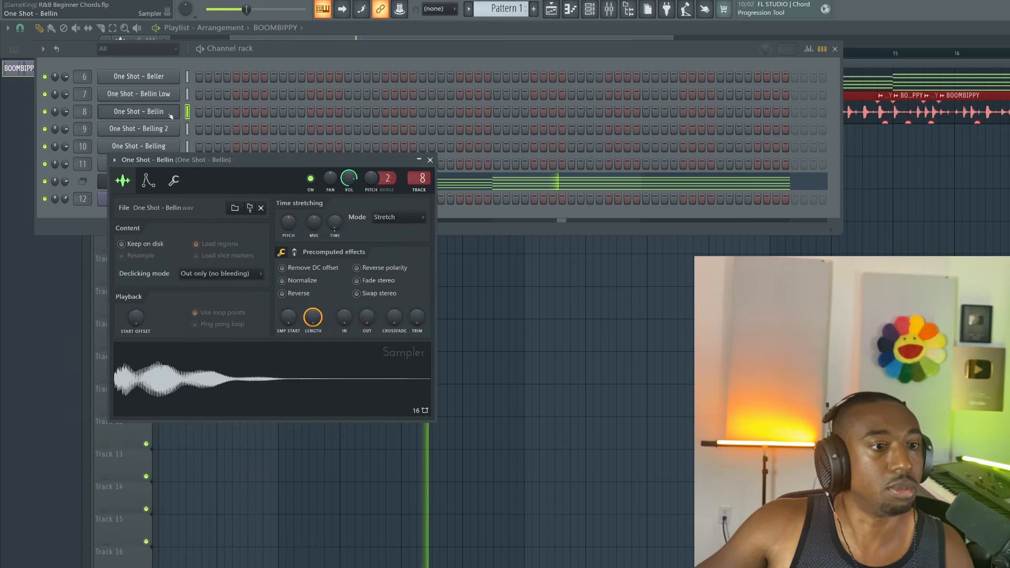
{"action": "left_click", "coordinate": [228, 246]}
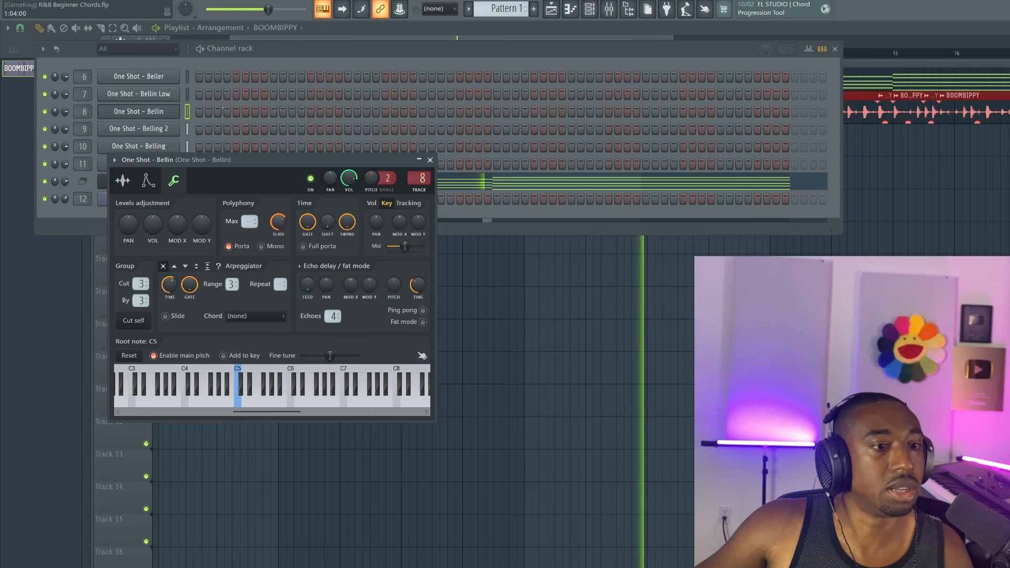
{"action": "left_click", "coordinate": [430, 160]}
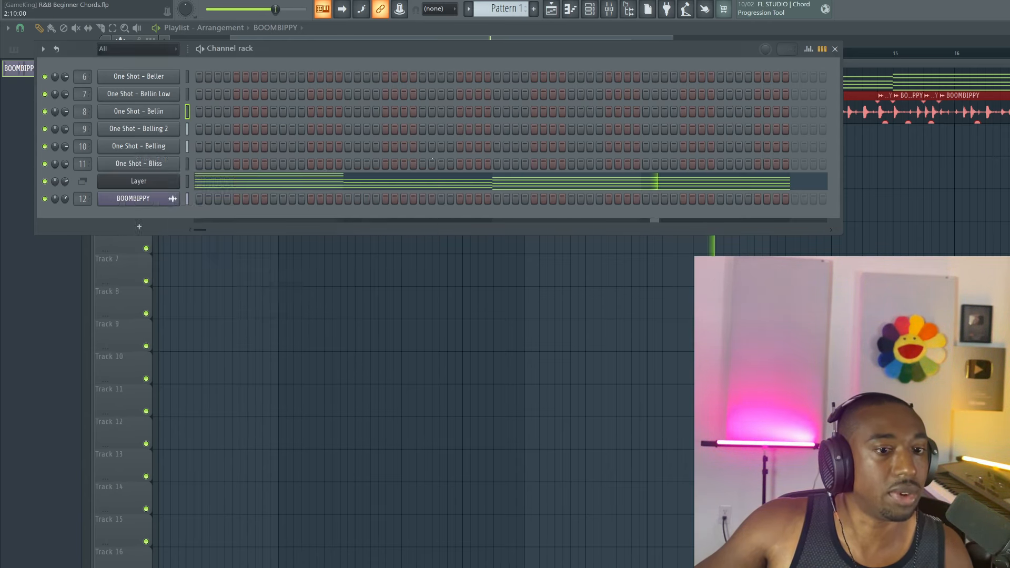
- Inspect the sampler settings of the One Shot - Belling 2 channel, close them and return to the playlist during playback
{"action": "left_click", "coordinate": [156, 128]}
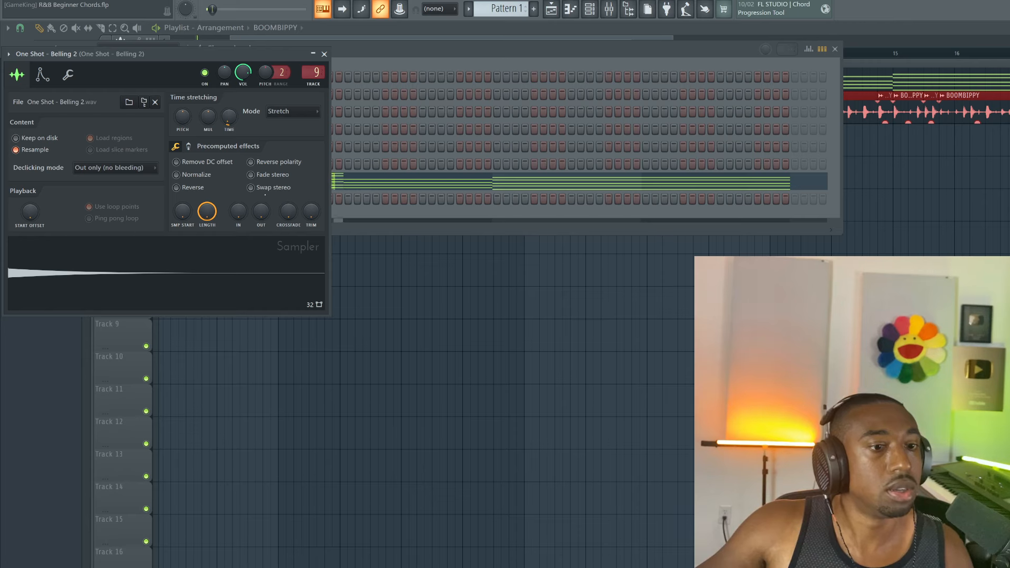
{"action": "left_click", "coordinate": [324, 54]}
{"action": "left_click", "coordinate": [589, 8]}
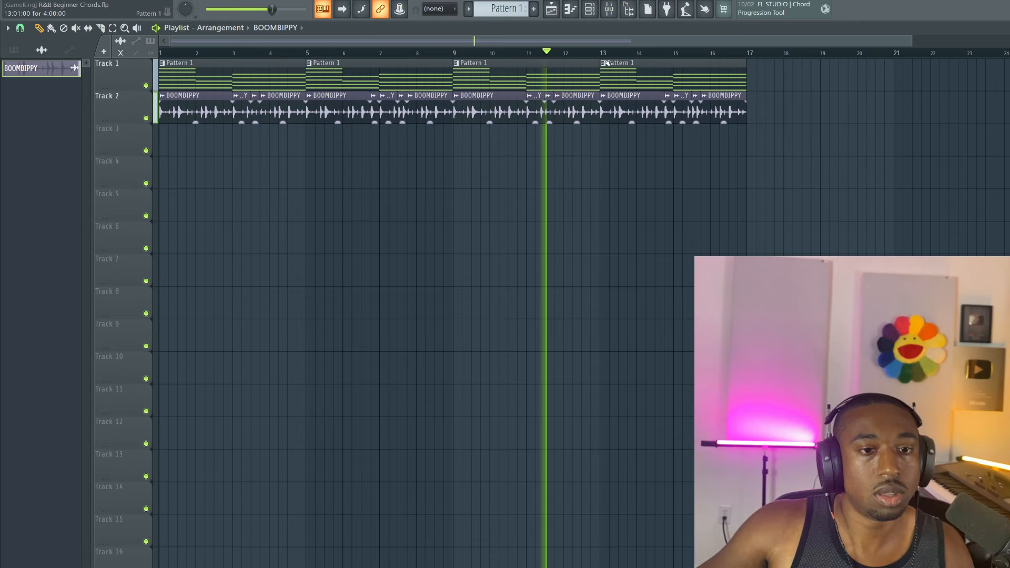
- Switch to the empty Pattern 2 and add a Toxic Biohazard channel to the Channel rack
{"action": "left_click", "coordinate": [593, 16]}
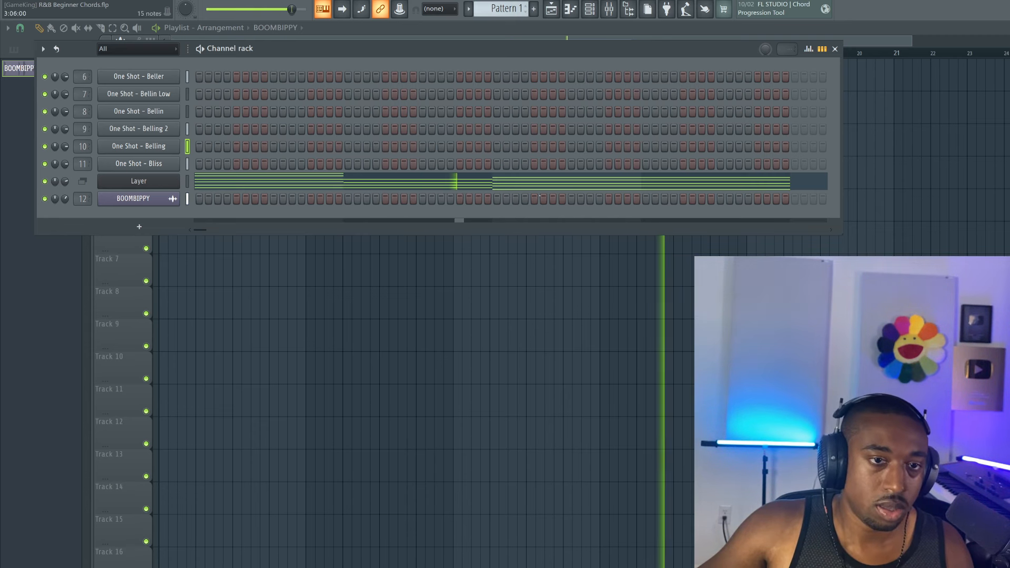
{"action": "key", "text": "F6"}
{"action": "left_click", "coordinate": [589, 9]}
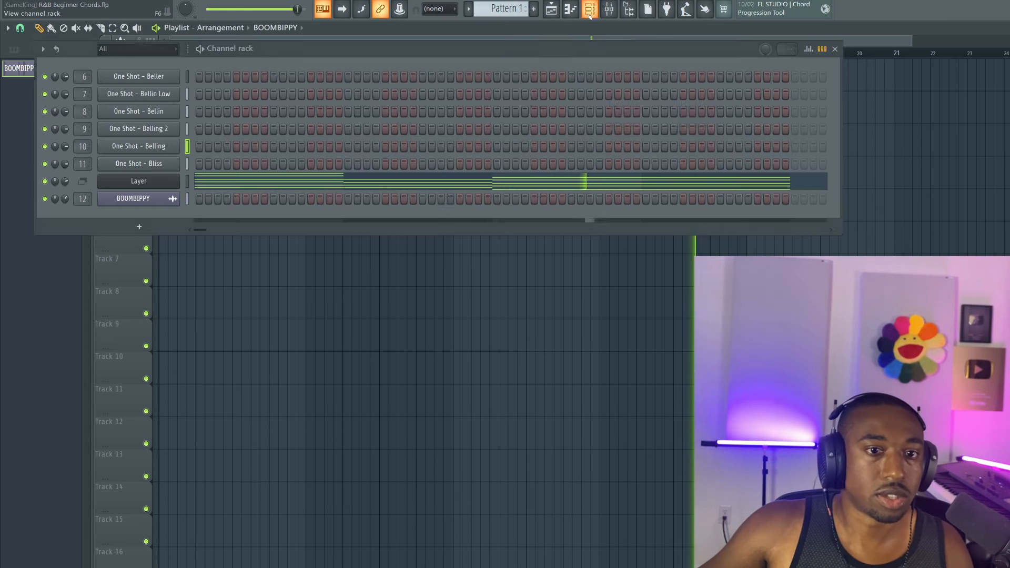
{"action": "left_click", "coordinate": [533, 8]}
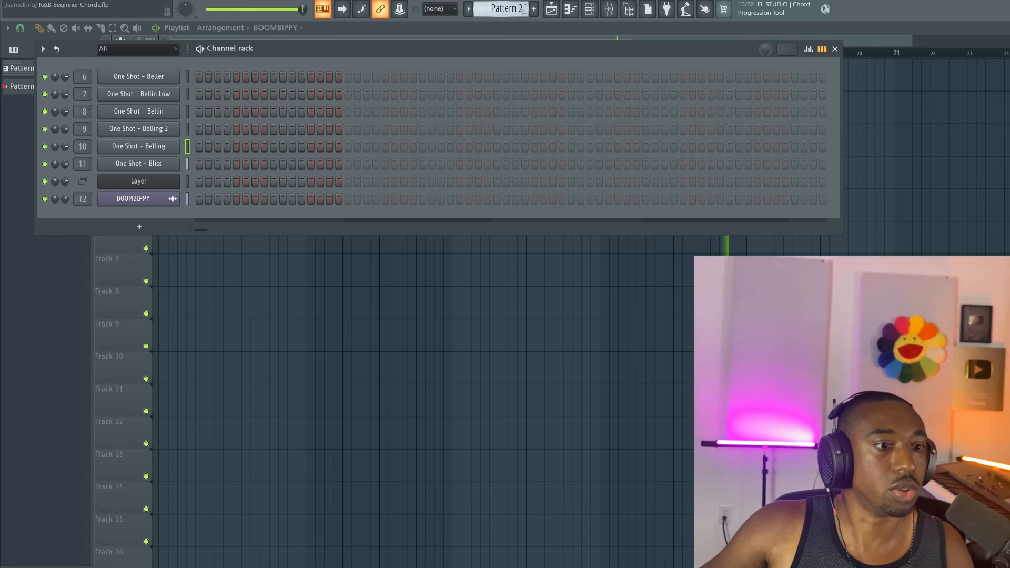
{"action": "left_click", "coordinate": [141, 227]}
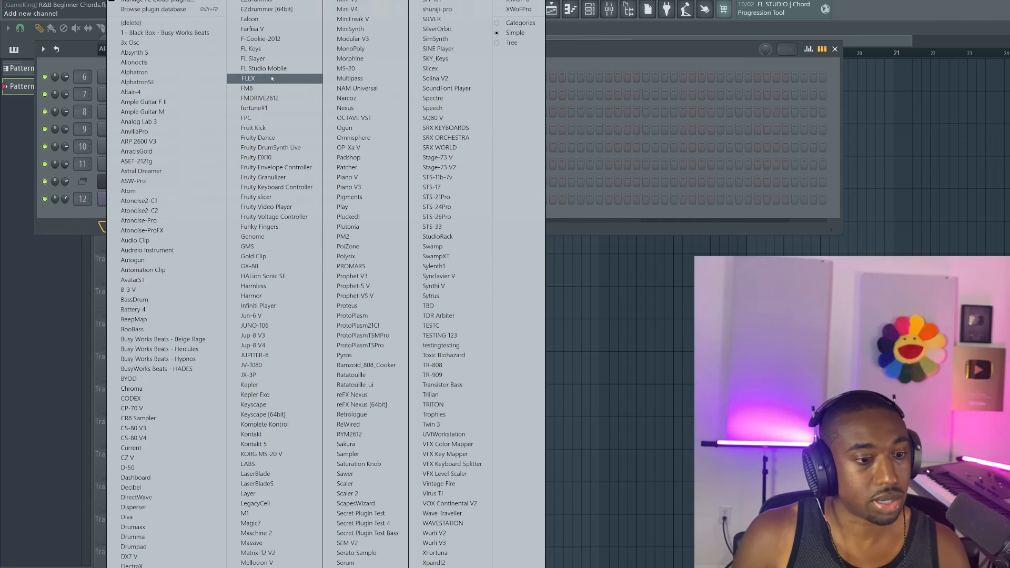
{"action": "left_click", "coordinate": [444, 355]}
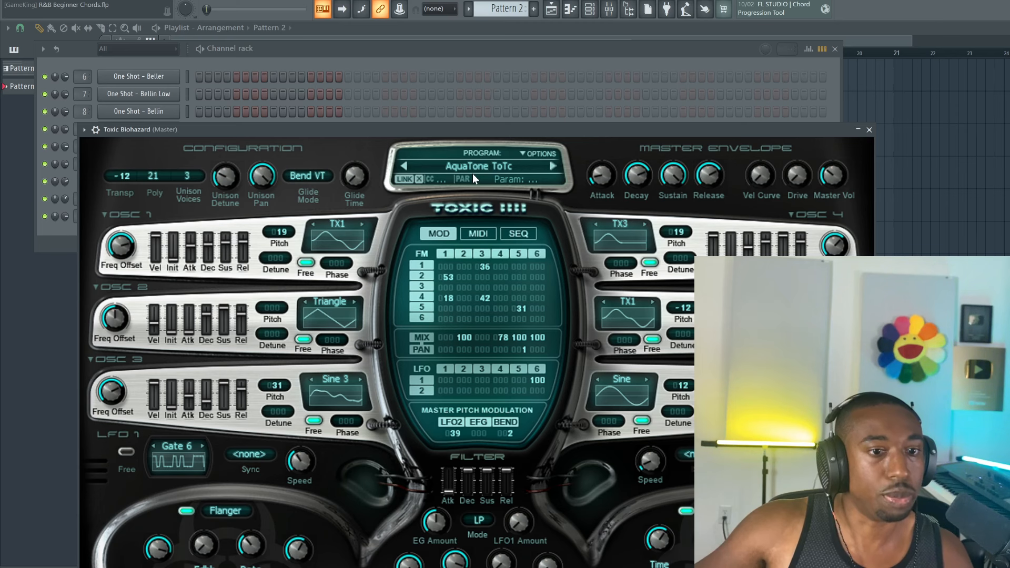
- Load the 10 Ton preset from Toxic Biohazard's Basses bank and route the channel to mixer track 13
{"action": "left_click", "coordinate": [473, 167]}
{"action": "left_click", "coordinate": [357, 263]}
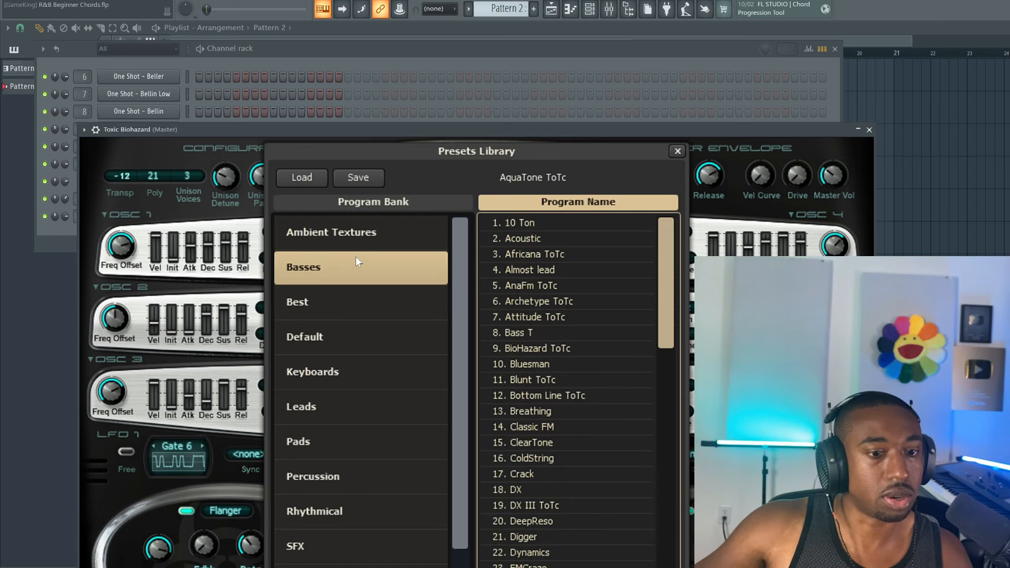
{"action": "double_click", "coordinate": [533, 224]}
{"action": "left_click", "coordinate": [869, 129]}
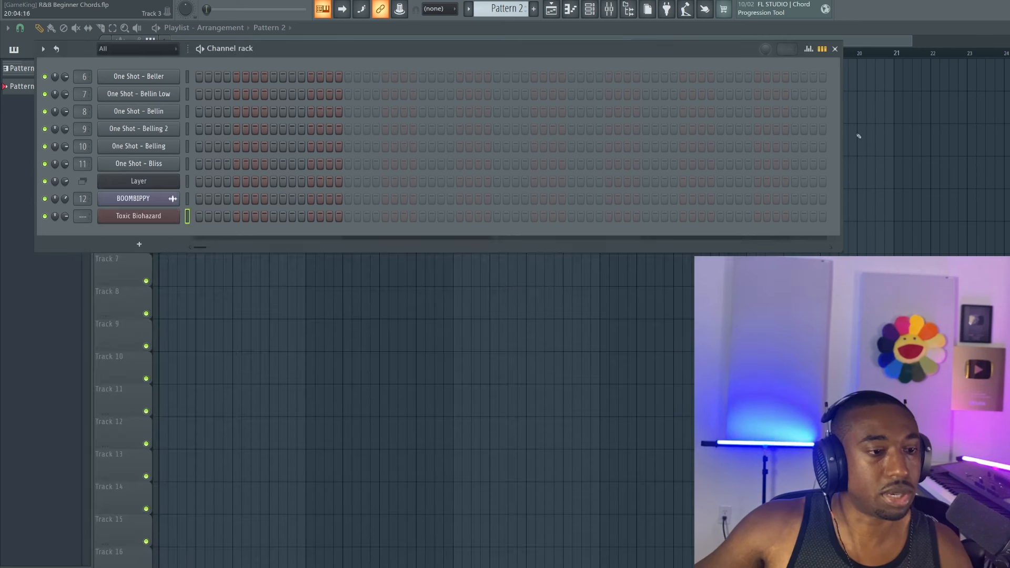
{"action": "key", "text": "ctrl+l"}
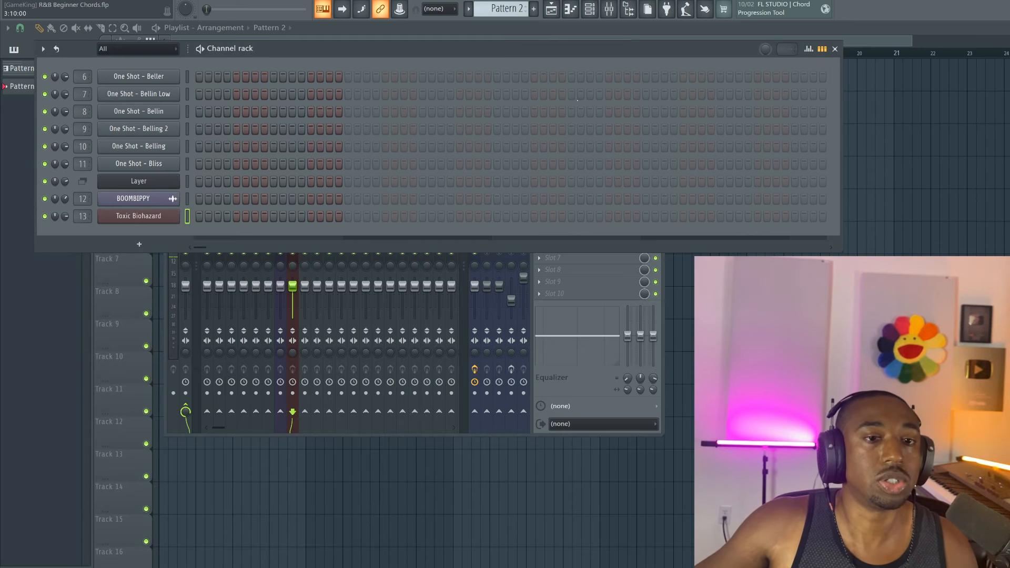
- Copy the Layer channel's chord notes from Pattern 1 into the Toxic Biohazard channel in Pattern 2
{"action": "scroll", "coordinate": [520, 9], "scroll_direction": "up", "scroll_amount": 1}
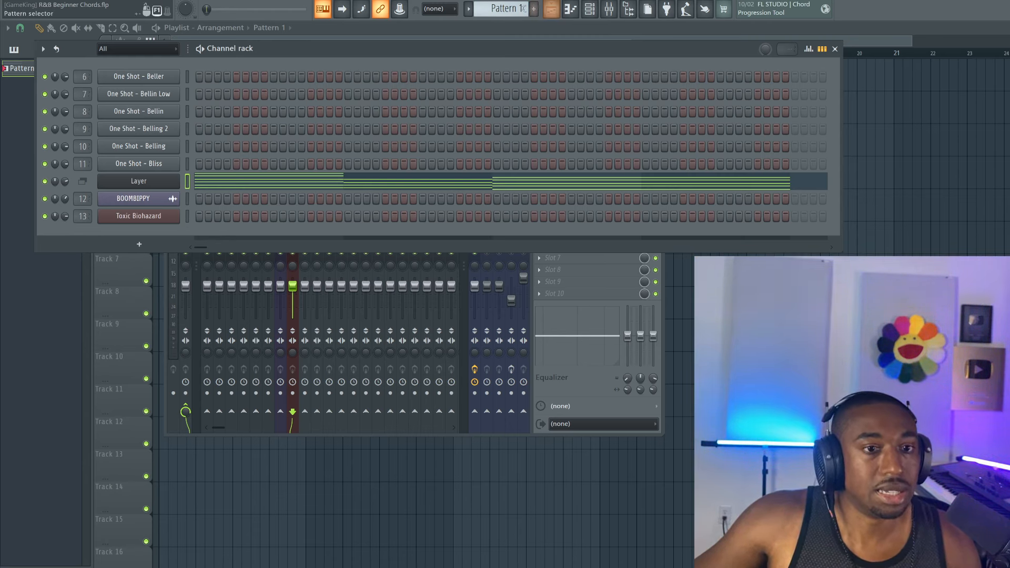
{"action": "left_click", "coordinate": [524, 8]}
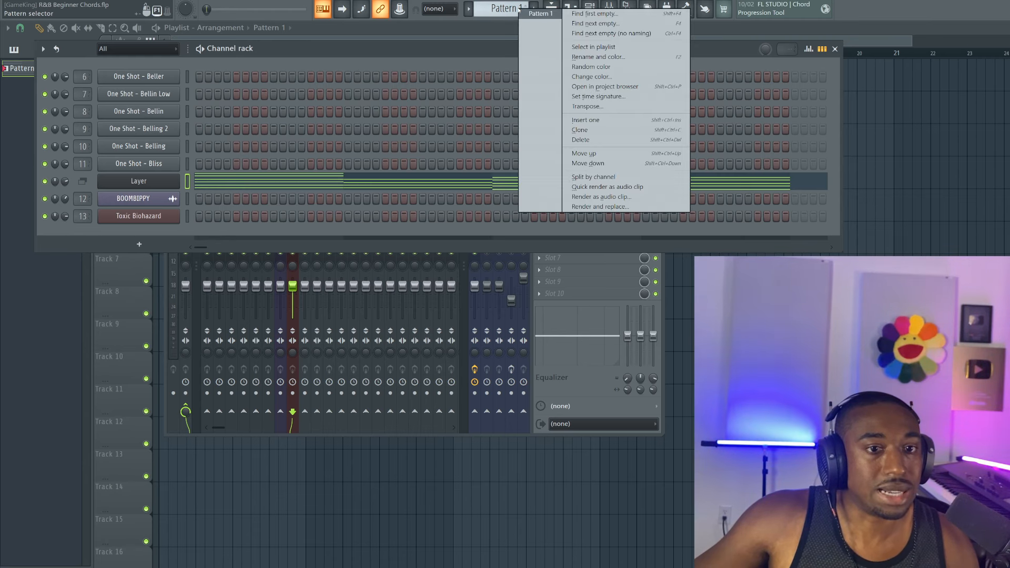
{"action": "left_click", "coordinate": [595, 13]}
{"action": "key", "text": "Return"}
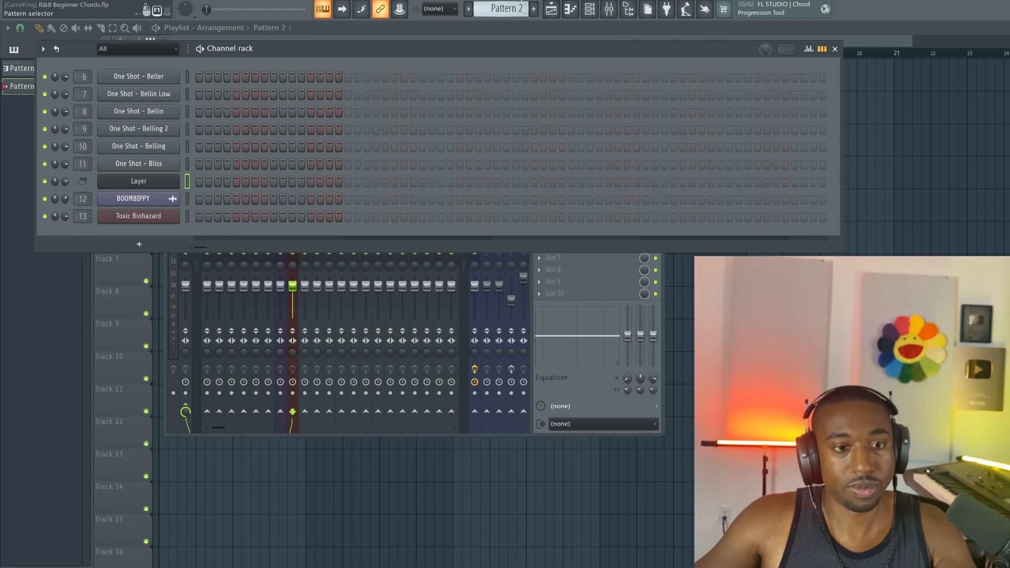
{"action": "key", "text": "ctrl+v"}
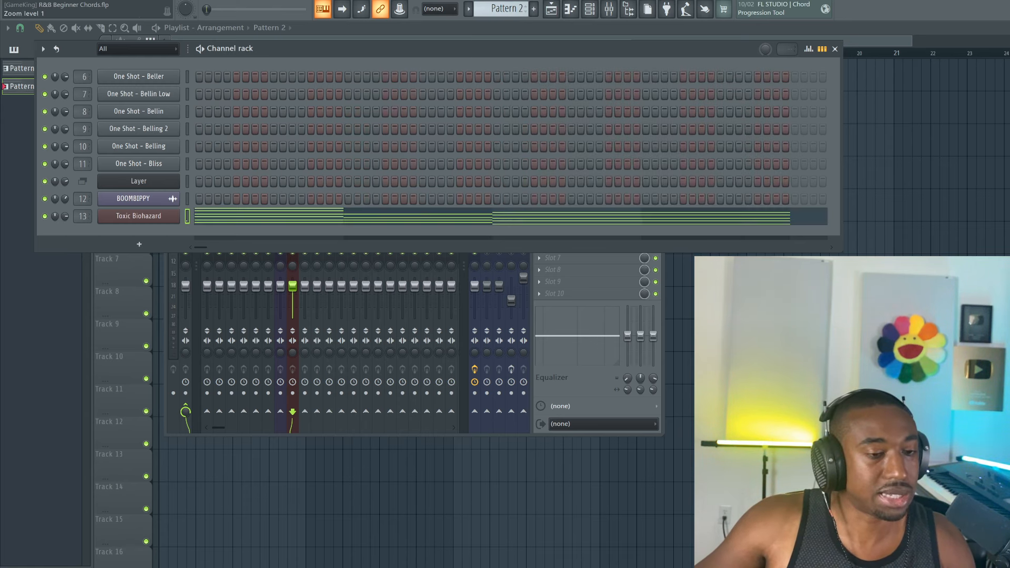
- Delete every Toxic Biohazard note in Pattern 2 except the lowest note of each chord (E4, E4, D4)
{"action": "left_click", "coordinate": [238, 212]}
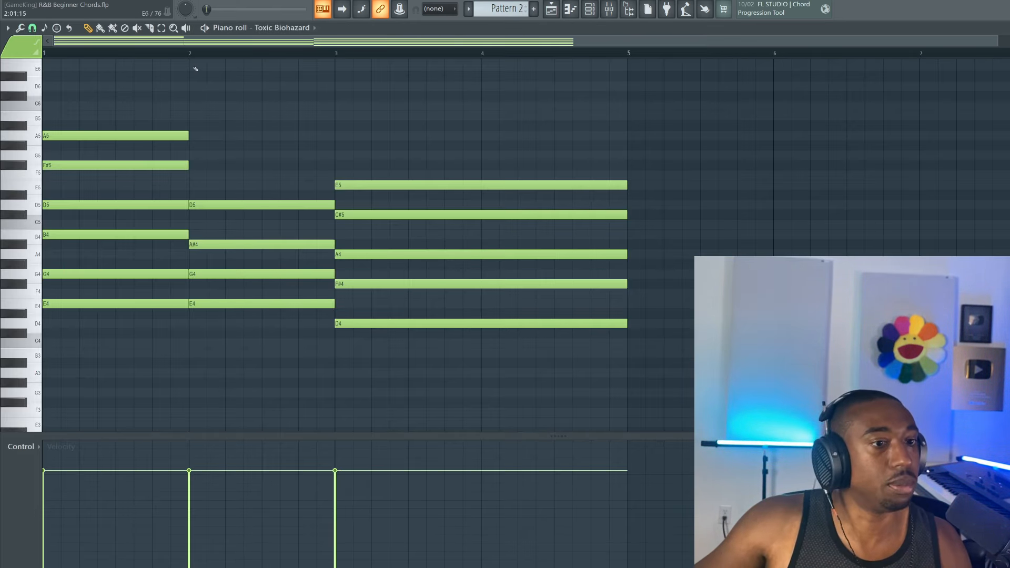
{"action": "scroll", "coordinate": [191, 57], "scroll_direction": "down", "scroll_amount": 1}
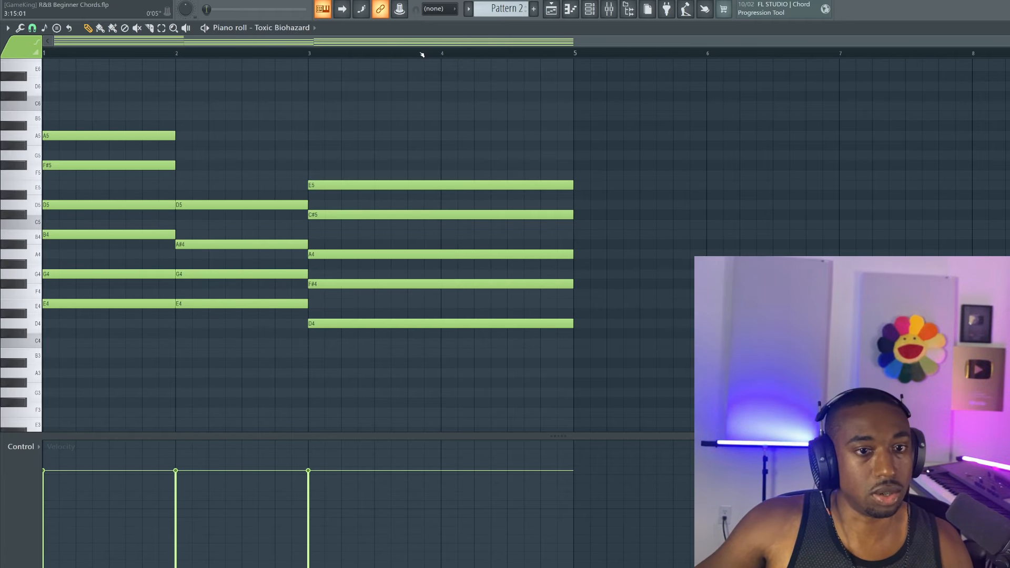
{"action": "key", "text": "F6"}
{"action": "key", "text": "F9"}
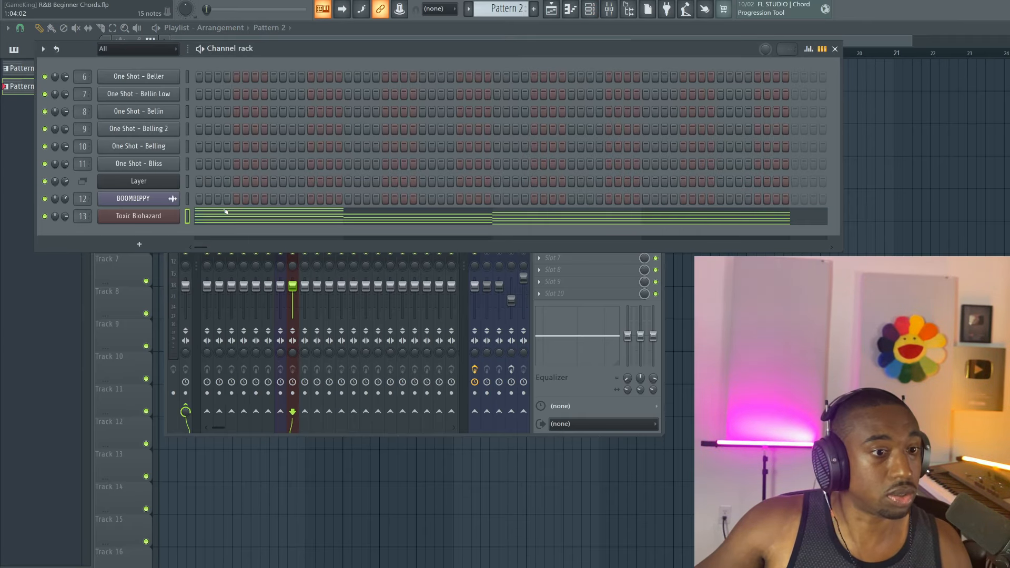
{"action": "key", "text": "F7"}
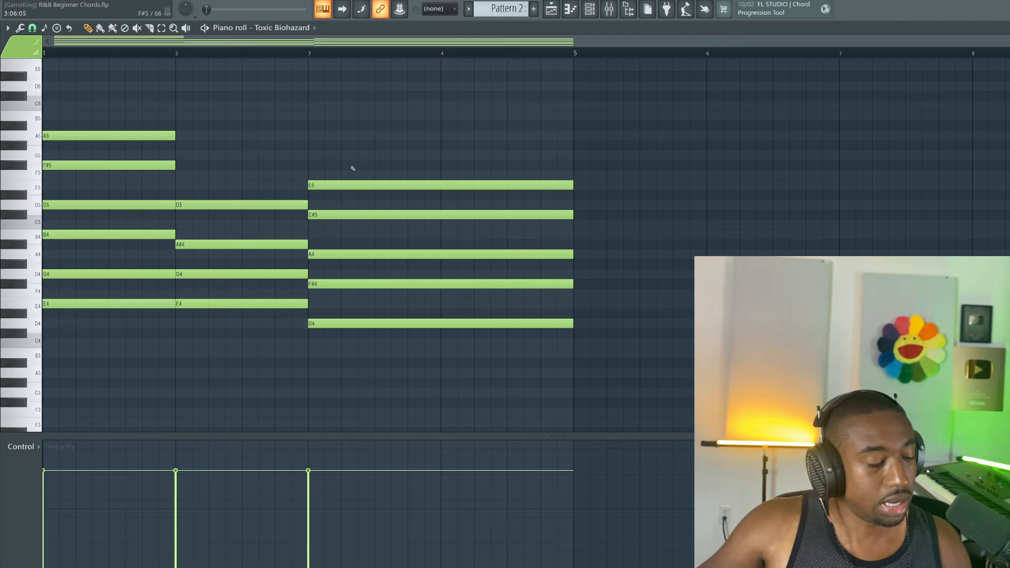
{"action": "left_click_drag", "start_coordinate": [422, 292], "coordinate": [385, 185]}
{"action": "left_click_drag", "start_coordinate": [275, 146], "coordinate": [196, 274]}
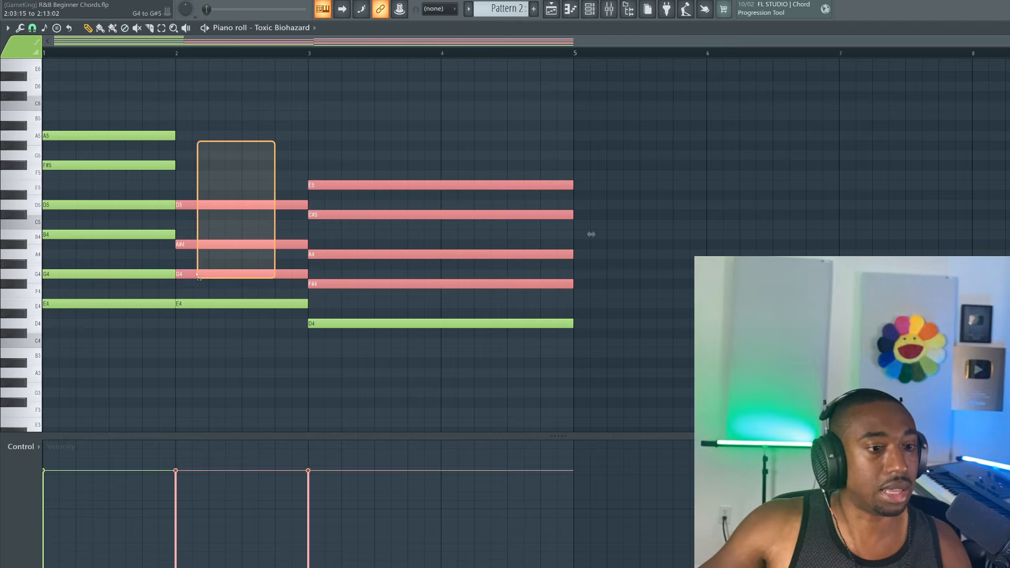
{"action": "left_click_drag", "start_coordinate": [138, 264], "coordinate": [98, 95]}
{"action": "left_click_drag", "start_coordinate": [147, 284], "coordinate": [121, 265]}
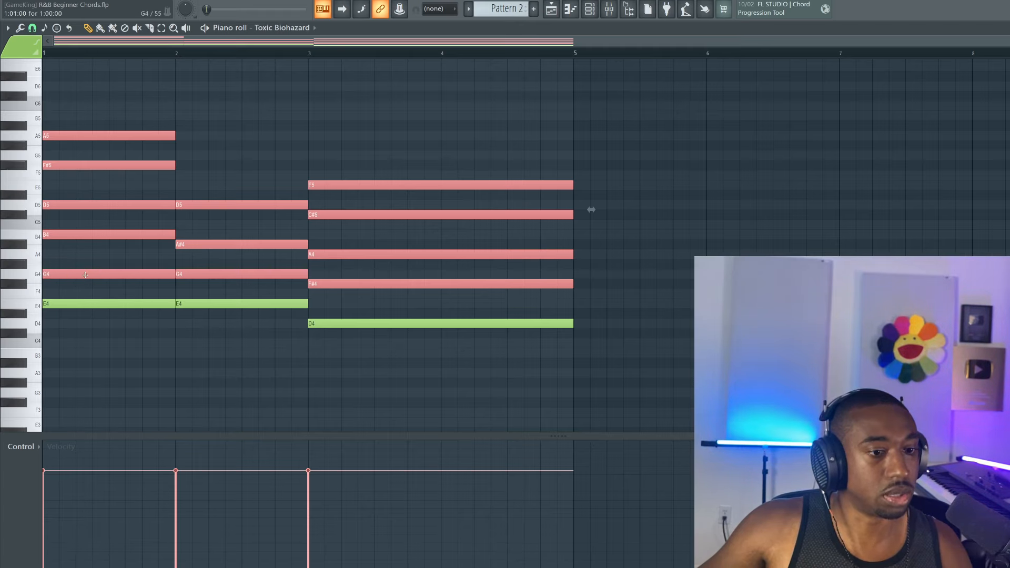
{"action": "key", "text": "Delete"}
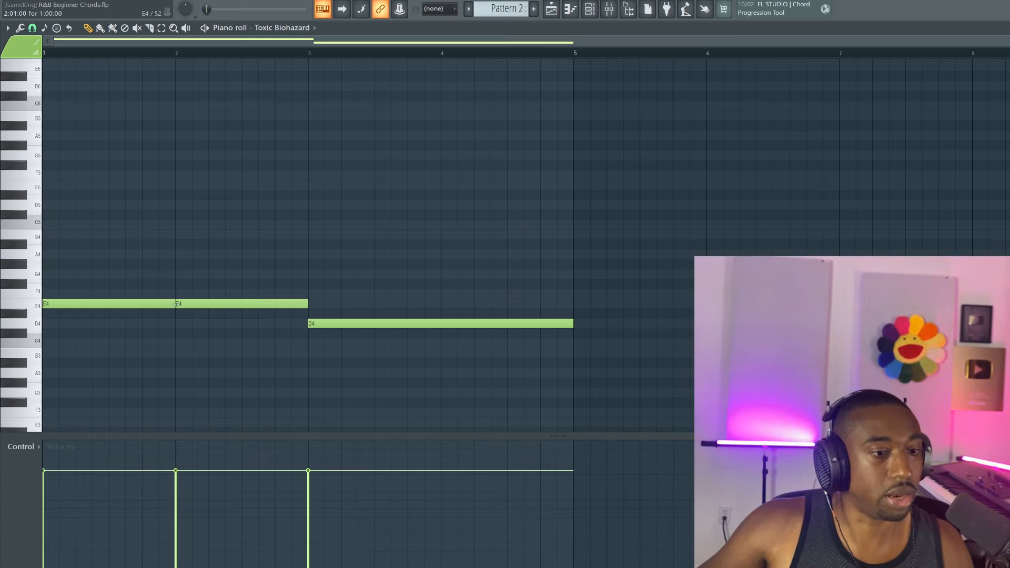
- Place Pattern 2 on Track 3 at bar 1, set the playlist snap to Bar and play back the arrangement
{"action": "left_click", "coordinate": [551, 9]}
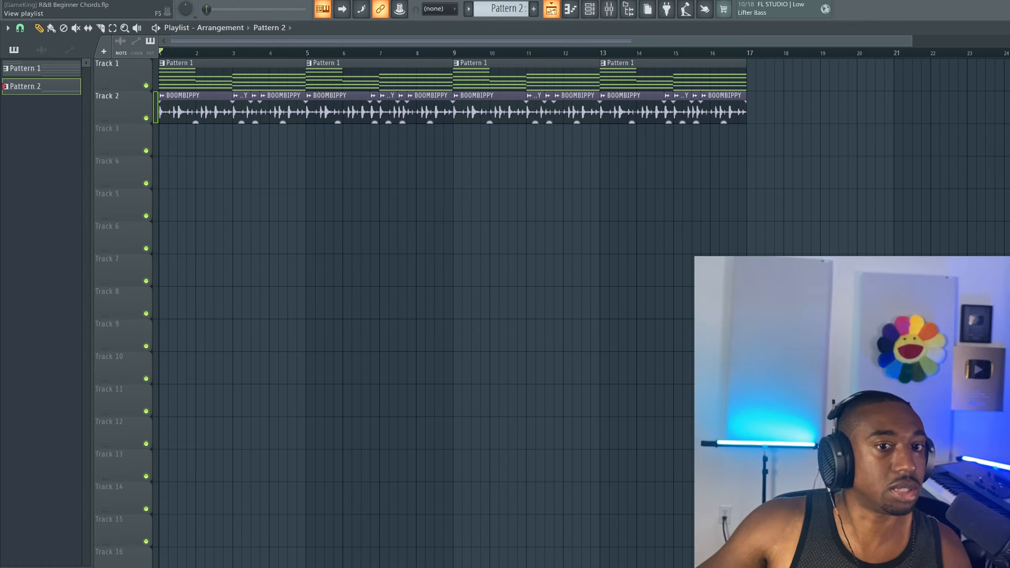
{"action": "left_click_drag", "start_coordinate": [23, 87], "coordinate": [203, 140]}
{"action": "left_click", "coordinate": [20, 28]}
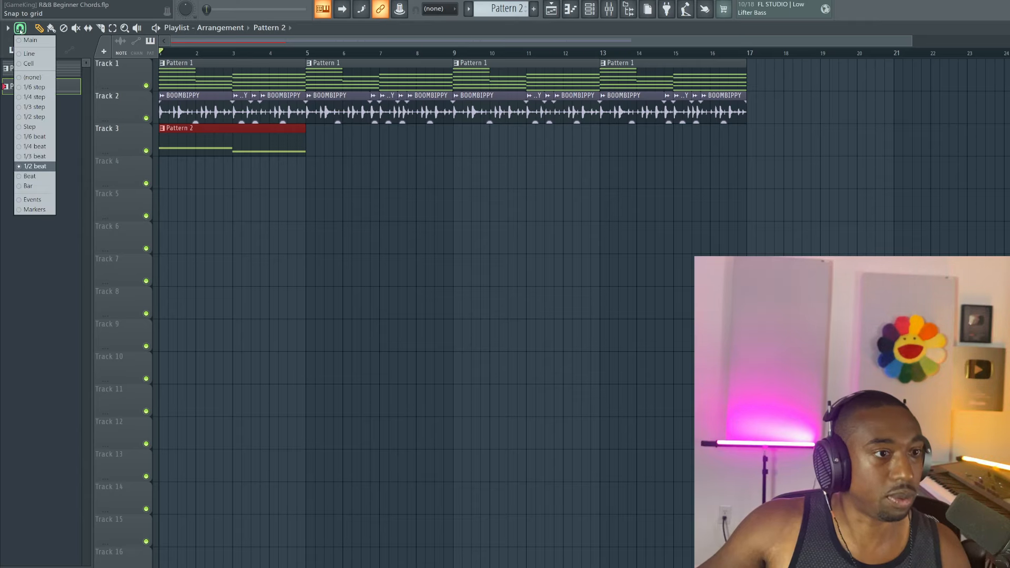
{"action": "left_click", "coordinate": [26, 186]}
{"action": "left_click", "coordinate": [261, 226], "text": "ctrl"}
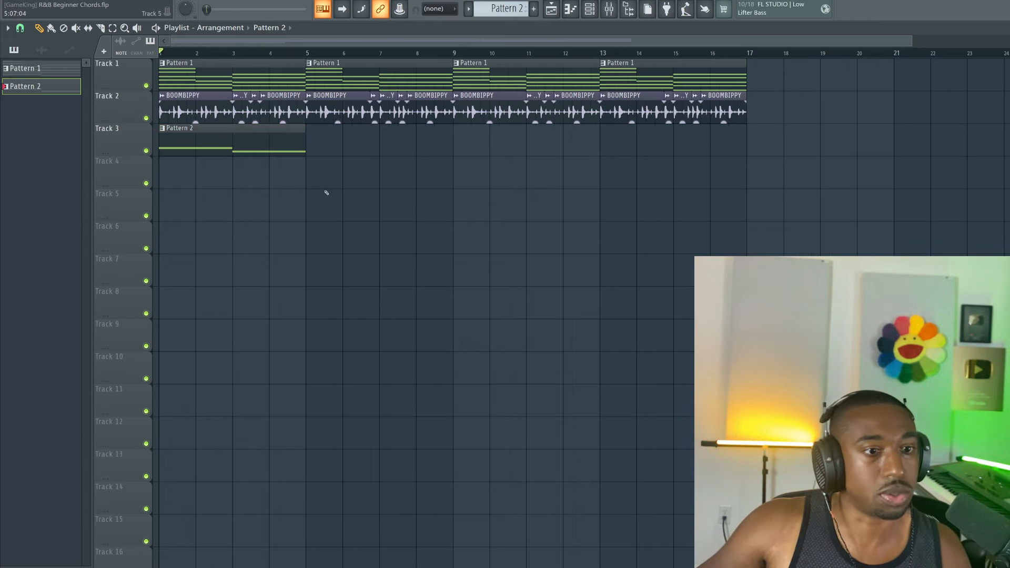
{"action": "key", "text": "space"}
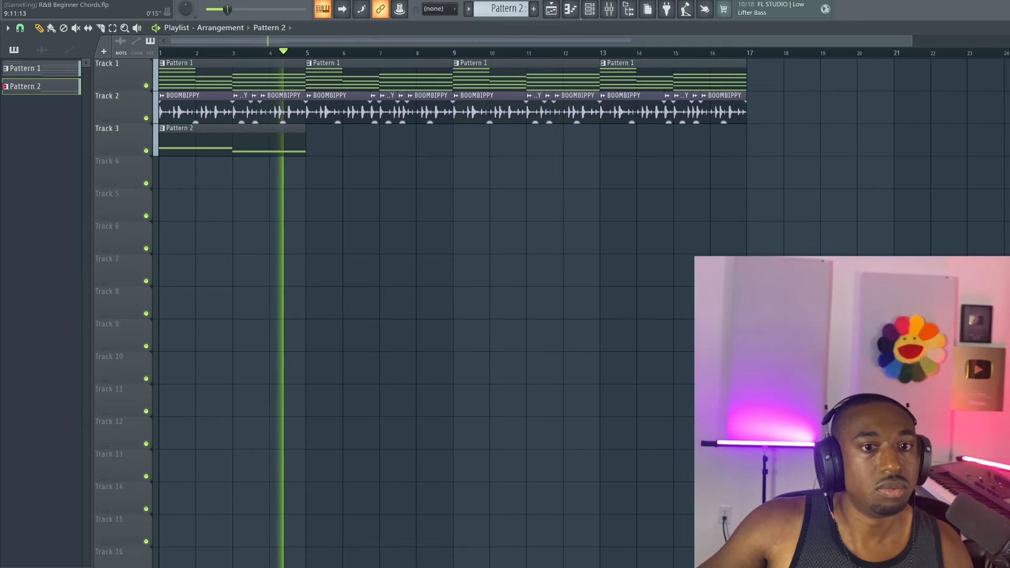
{"action": "key", "text": "space"}
- Shorten the ends of all three bass notes in Pattern 2 slightly to leave small gaps, and play them back
{"action": "double_click", "coordinate": [230, 143]}
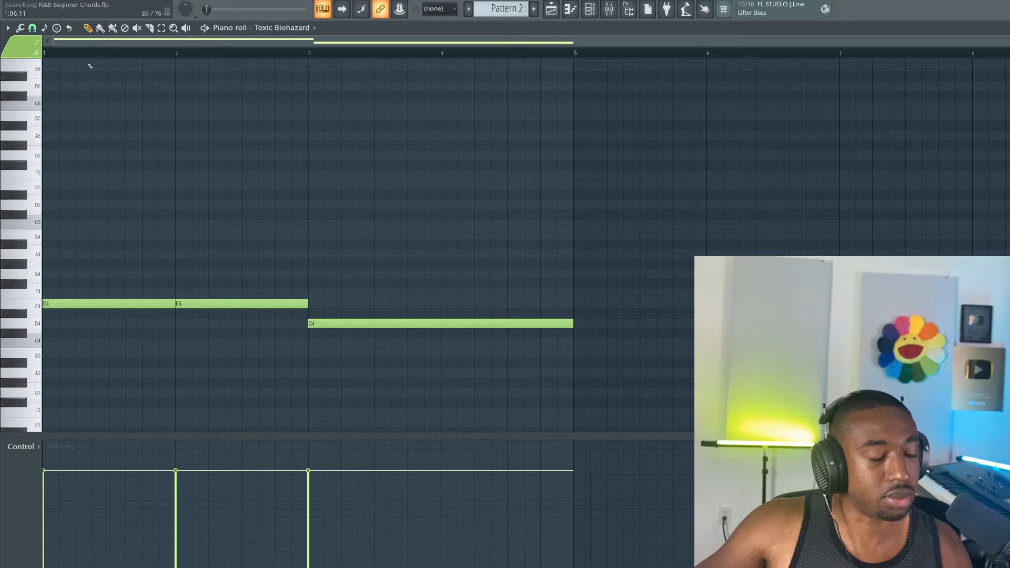
{"action": "key", "text": "ctrl+a"}
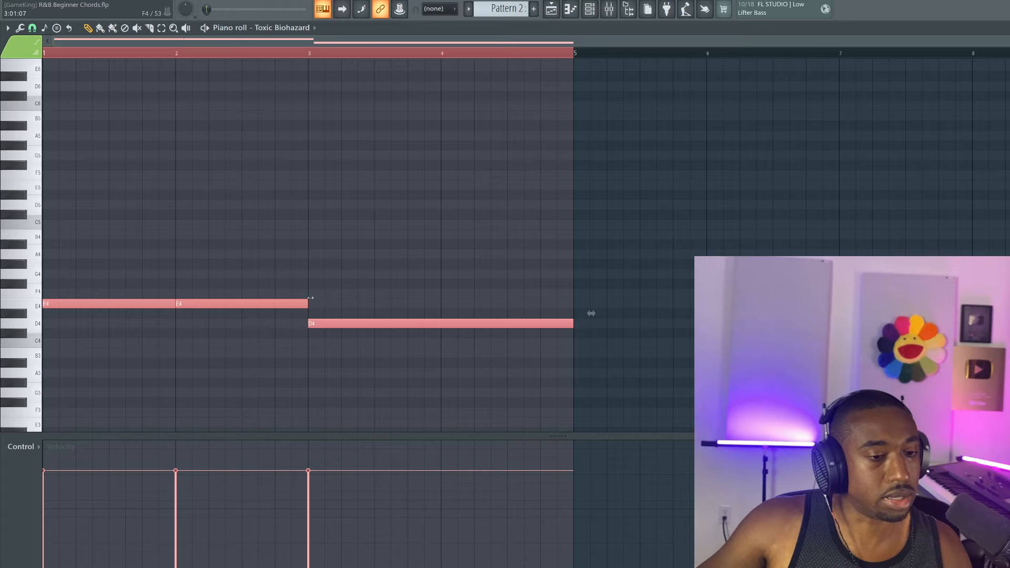
{"action": "left_click", "coordinate": [239, 243]}
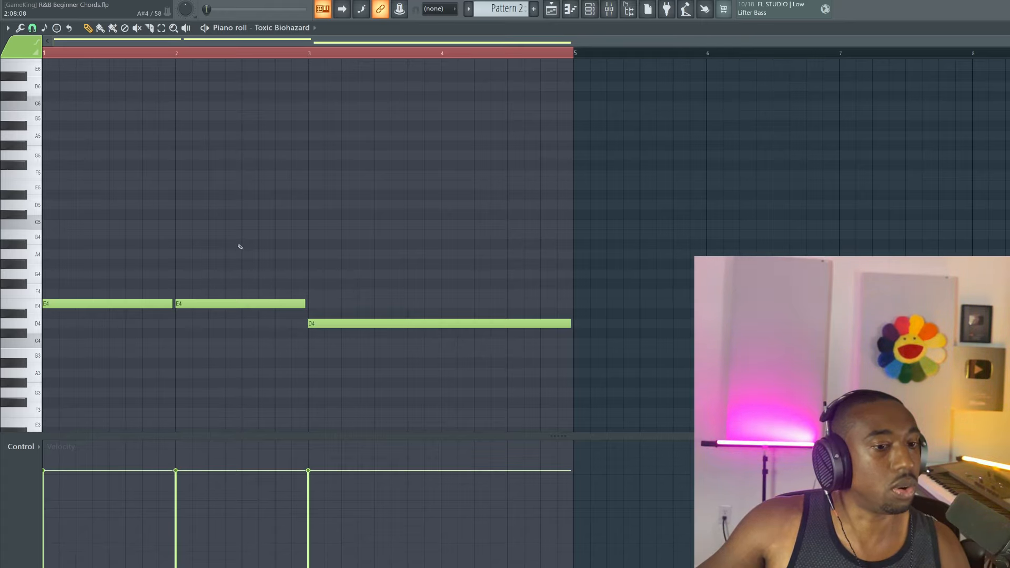
{"action": "key", "text": "space"}
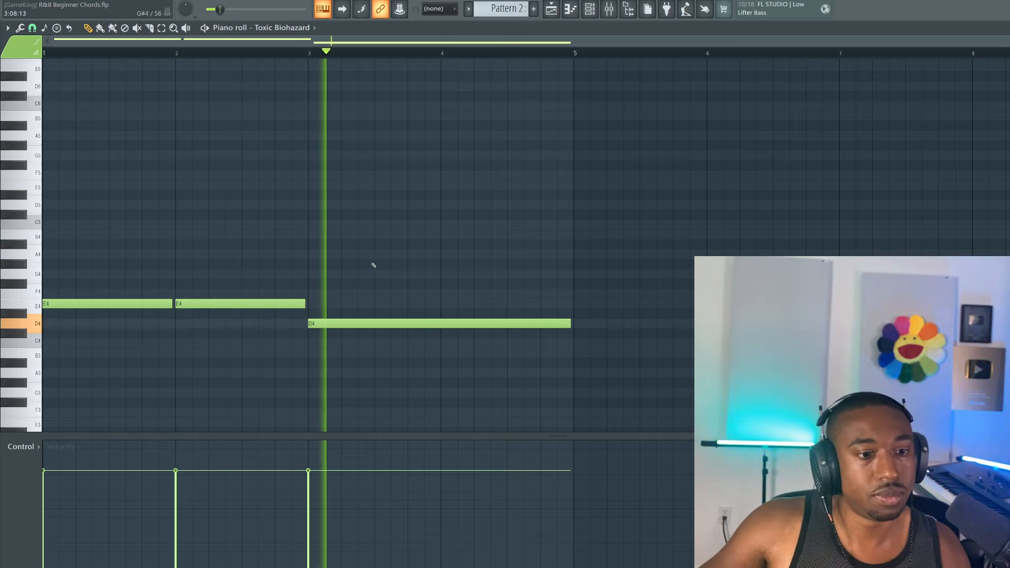
{"action": "key", "text": "space"}
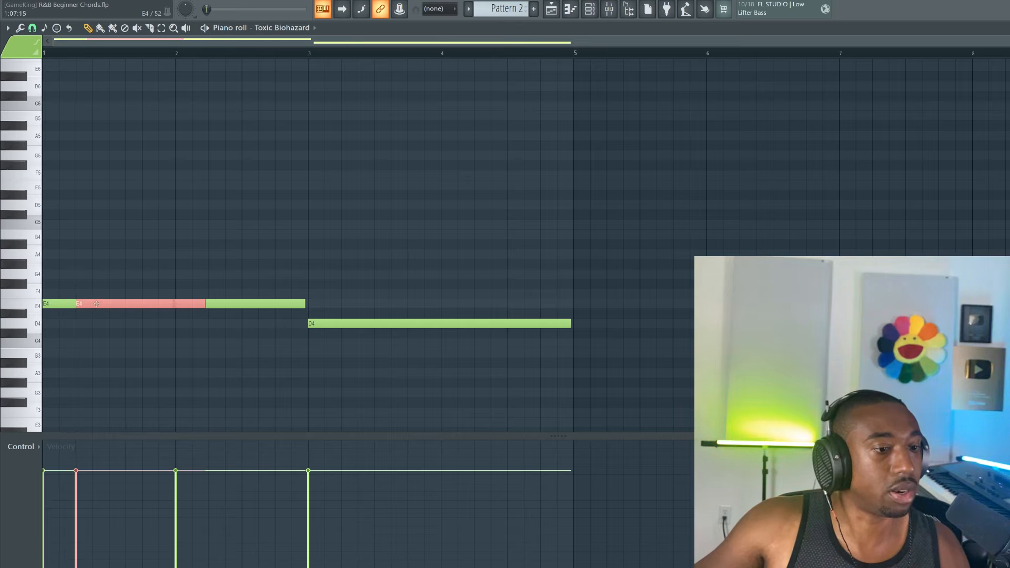
- Add a B4 note at beat 3 and a C5 note at beat 4 of bar 1, and play them back
{"action": "left_click_drag", "start_coordinate": [223, 304], "coordinate": [223, 244]}
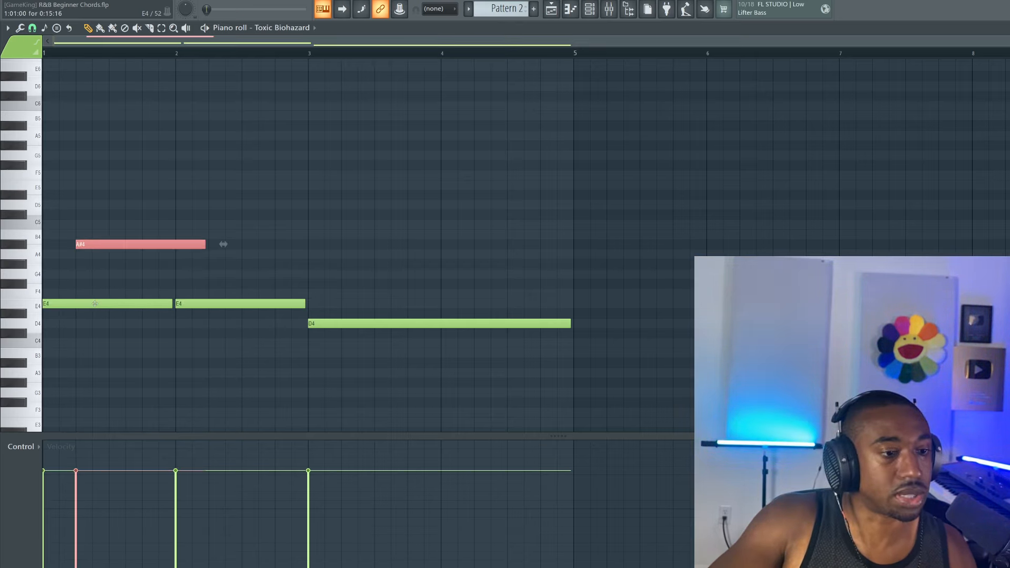
{"action": "left_click_drag", "start_coordinate": [108, 232], "coordinate": [158, 230]}
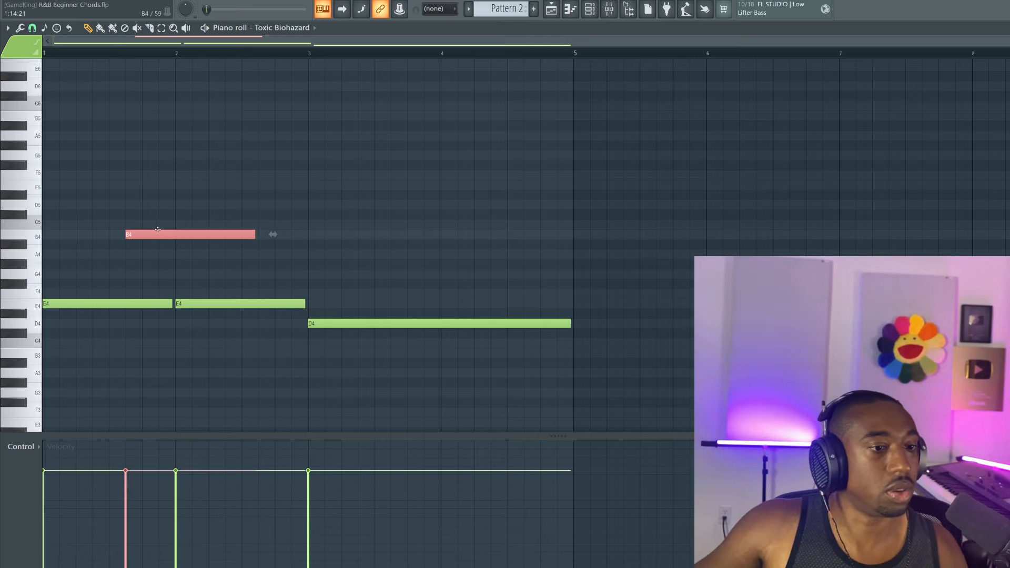
{"action": "left_click", "coordinate": [141, 223]}
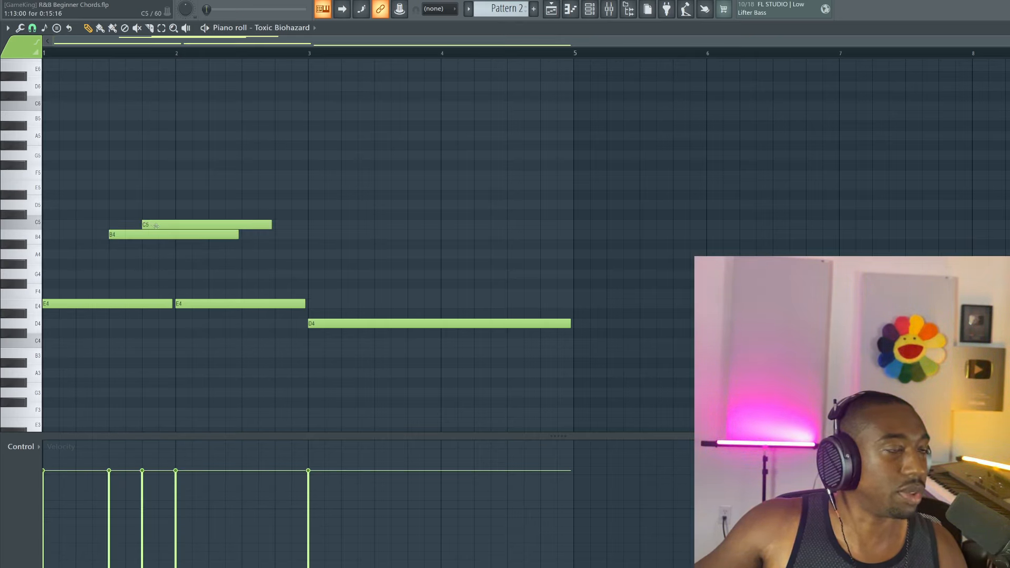
{"action": "key", "text": "space"}
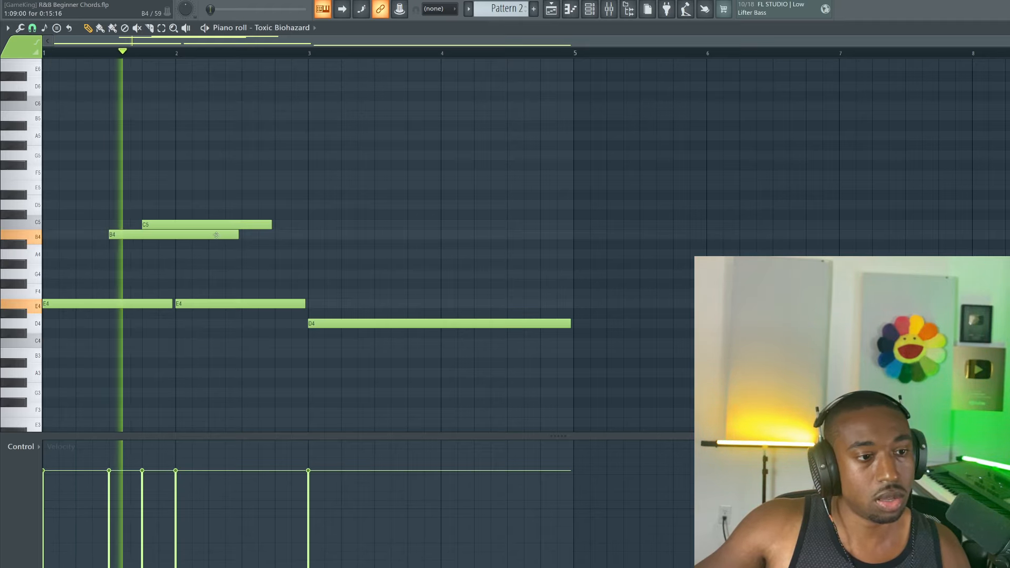
{"action": "key", "text": "space"}
- Shorten the B4 and C5 notes to one beat each, end the first E4 just before B4, and play back
{"action": "left_click_drag", "start_coordinate": [237, 245], "coordinate": [170, 203]}
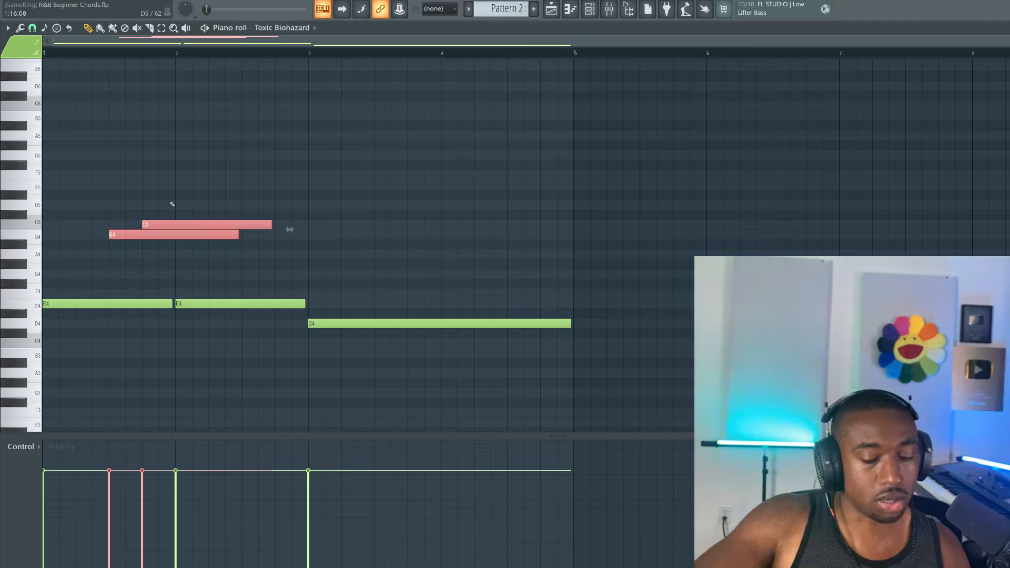
{"action": "left_click_drag", "start_coordinate": [289, 229], "coordinate": [193, 229]}
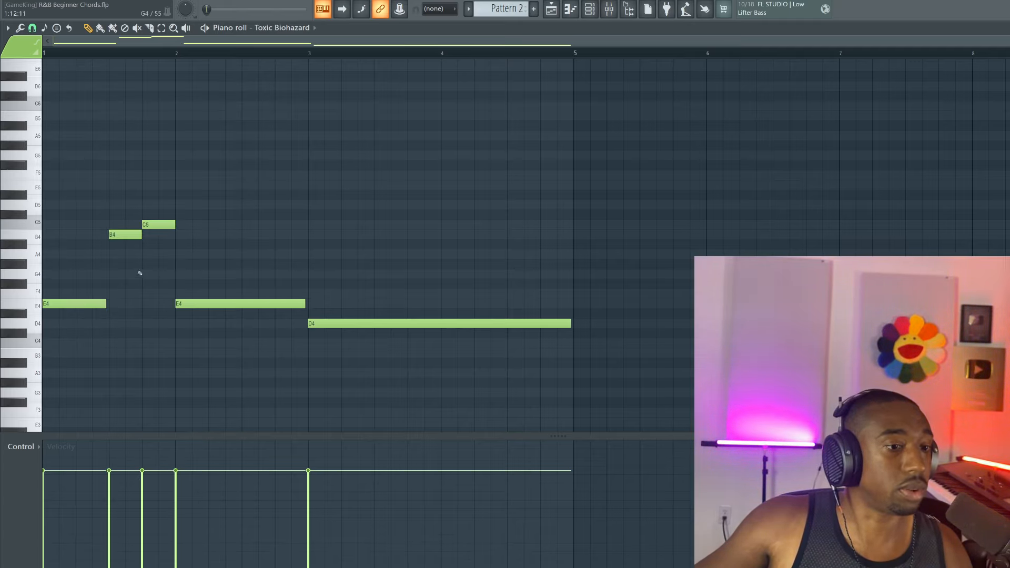
{"action": "key", "text": "space"}
- Trim the ends of the B4 and C5 notes slightly to leave small gaps, and play back the bassline
{"action": "left_click_drag", "start_coordinate": [176, 246], "coordinate": [125, 201]}
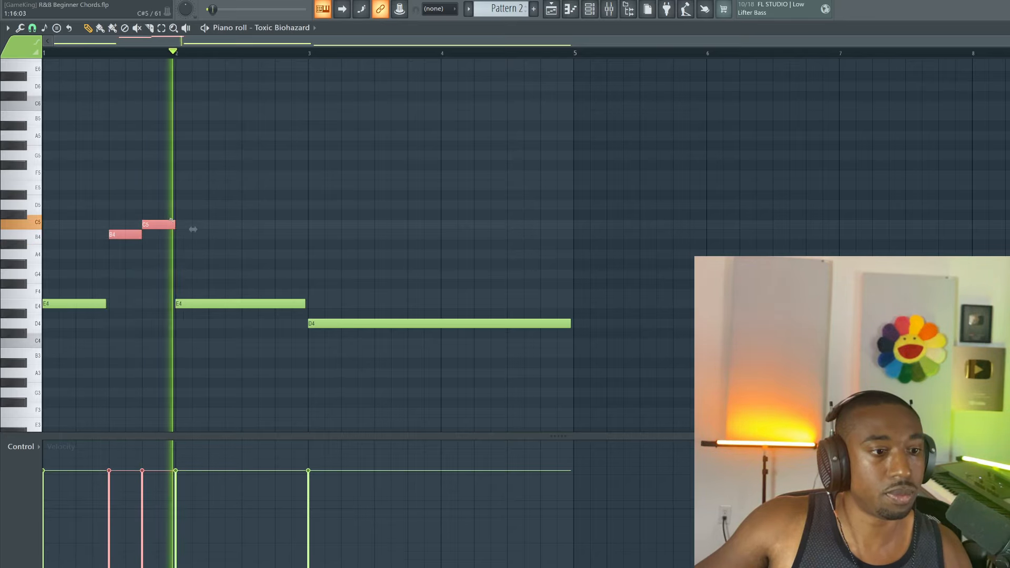
{"action": "left_click_drag", "start_coordinate": [173, 225], "coordinate": [168, 225]}
{"action": "right_click", "coordinate": [226, 194]}
{"action": "key", "text": "space"}
{"action": "key", "text": "space"}
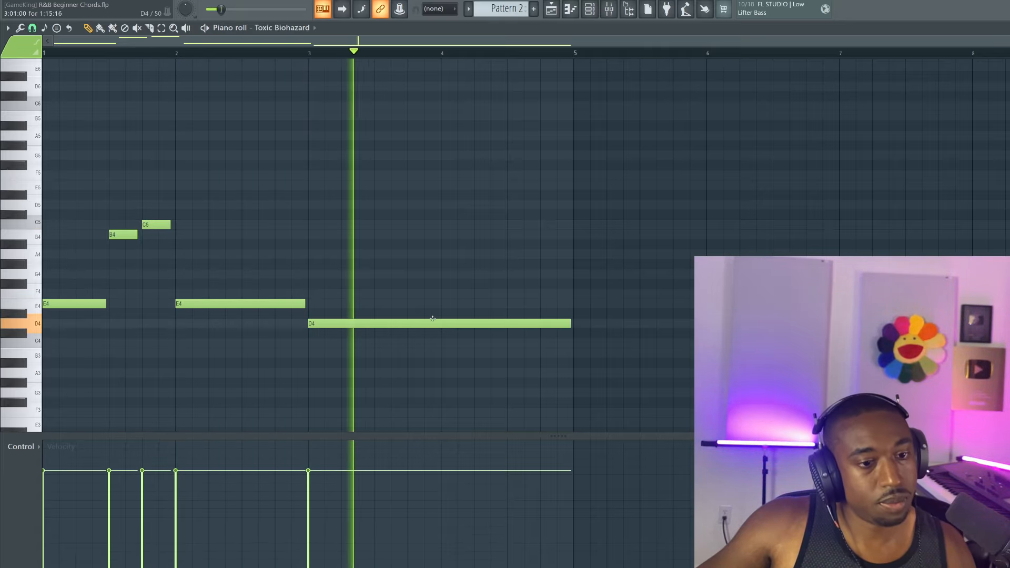
- Shorten the long D4 note to end just before bar 4, and add short D5 and G4 notes on that bar's first two beats
{"action": "key", "text": "space"}
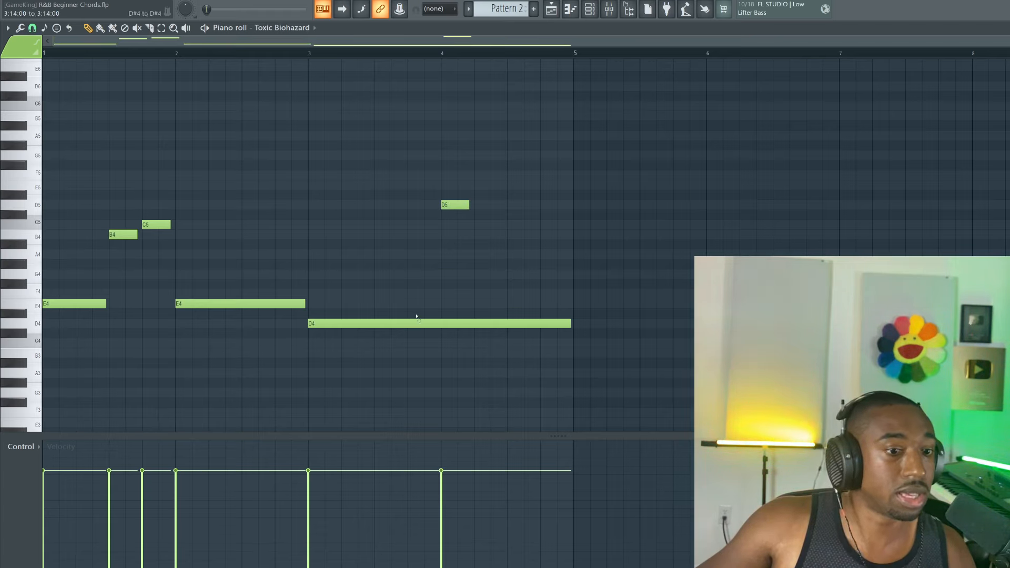
{"action": "left_click_drag", "start_coordinate": [588, 326], "coordinate": [526, 327]}
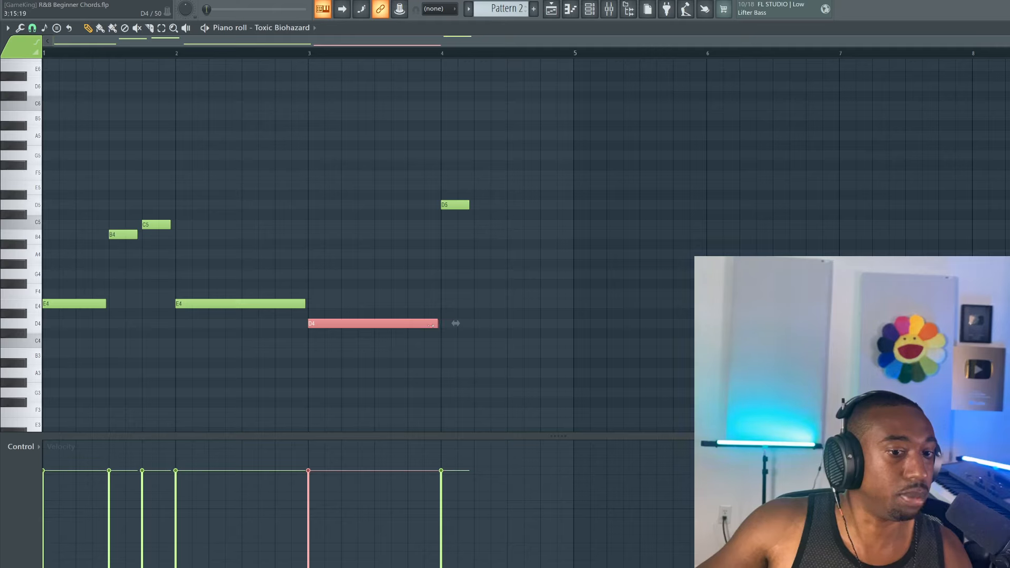
{"action": "key", "text": "ctrl+s"}
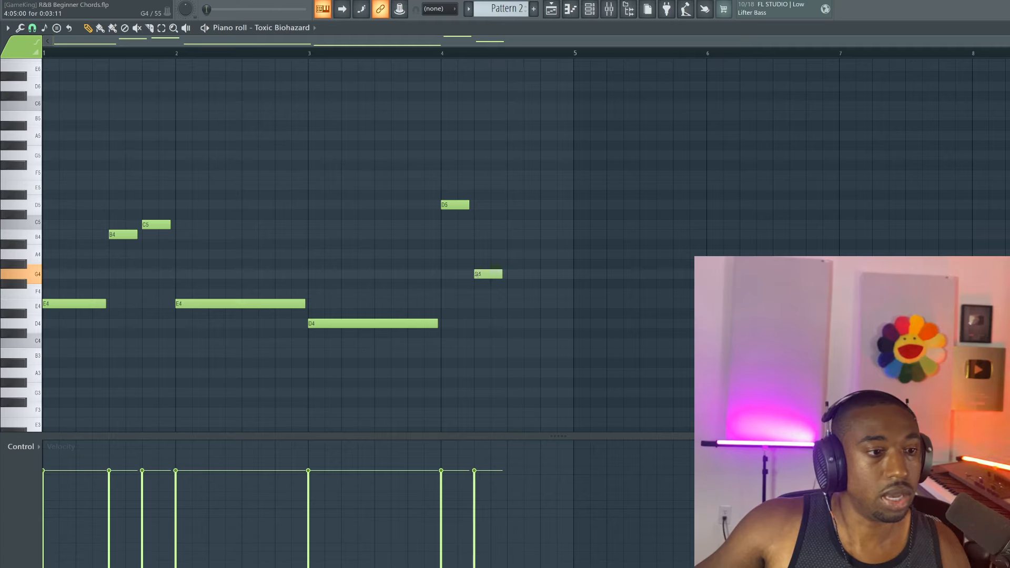
{"action": "left_click_drag", "start_coordinate": [403, 323], "coordinate": [513, 334]}
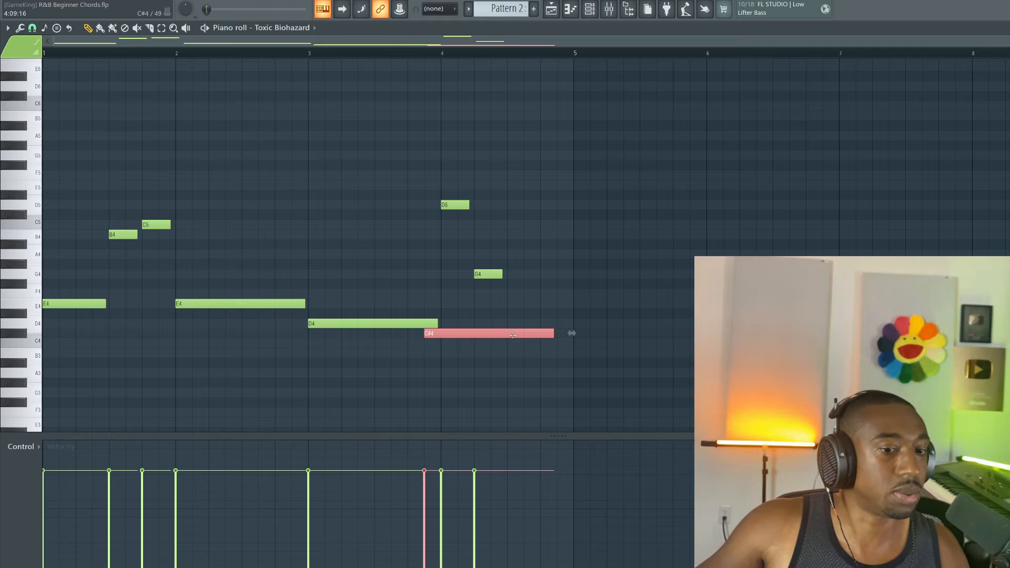
{"action": "key", "text": "Up"}
{"action": "key", "text": "Up"}
{"action": "key", "text": "Up"}
{"action": "key", "text": "Up"}
{"action": "key", "text": "Up"}
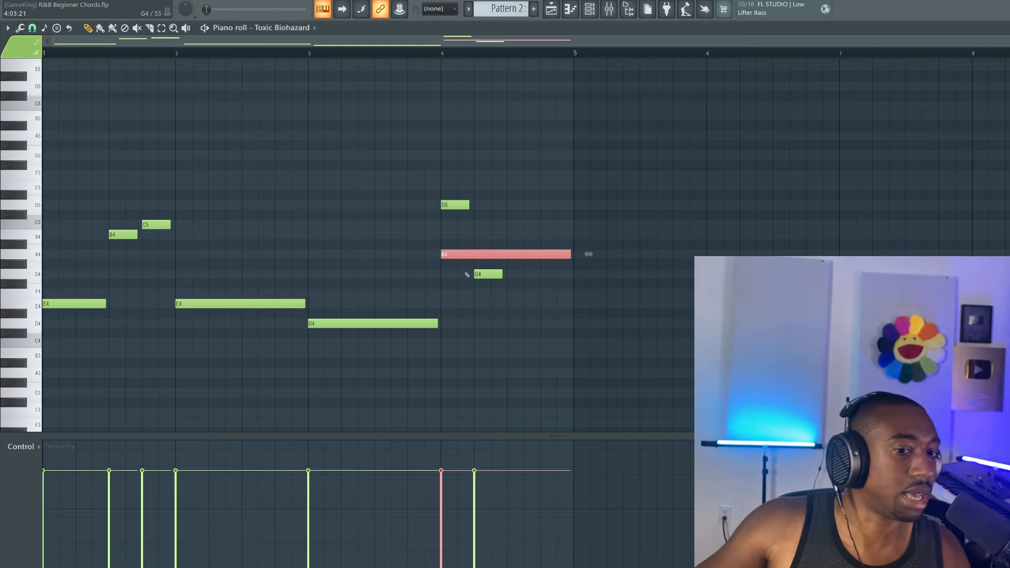
{"action": "right_click", "coordinate": [468, 259]}
- Raise the short G4 note on beat 2 of bar 4 to A4 and play back the bassline
{"action": "left_click_drag", "start_coordinate": [486, 269], "coordinate": [485, 248]}
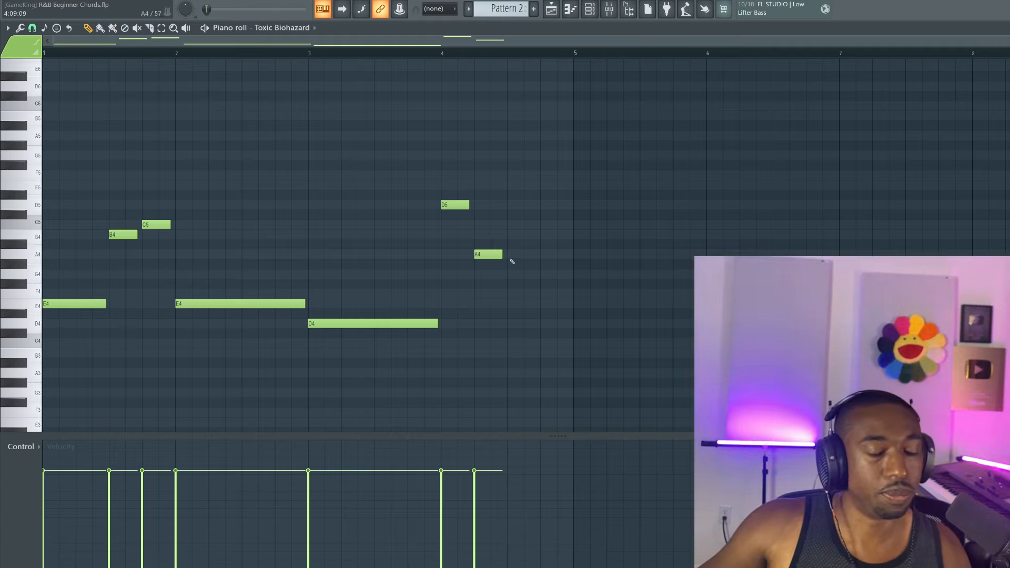
{"action": "key", "text": "space"}
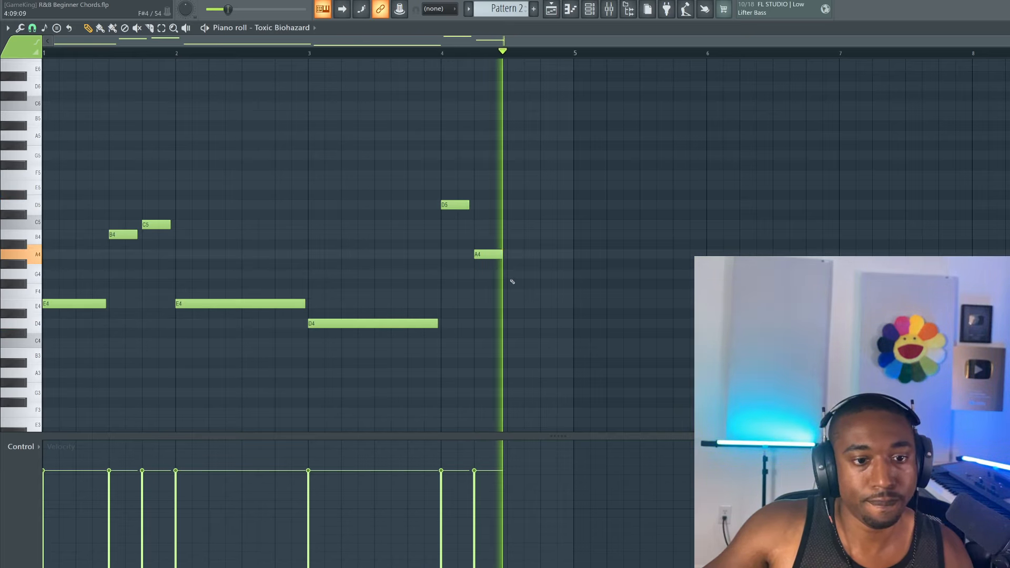
{"action": "key", "text": "space"}
- Add short E4 and D4 notes on beats 3 and 4 of bar 4, and play back the full four-bar bassline
{"action": "left_click_drag", "start_coordinate": [513, 315], "coordinate": [512, 271]}
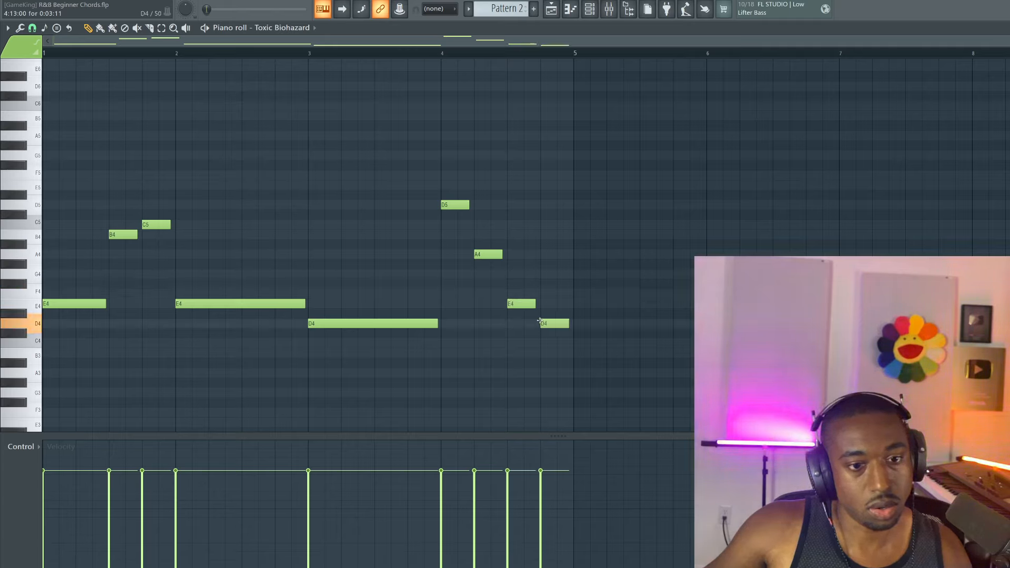
{"action": "key", "text": "space"}
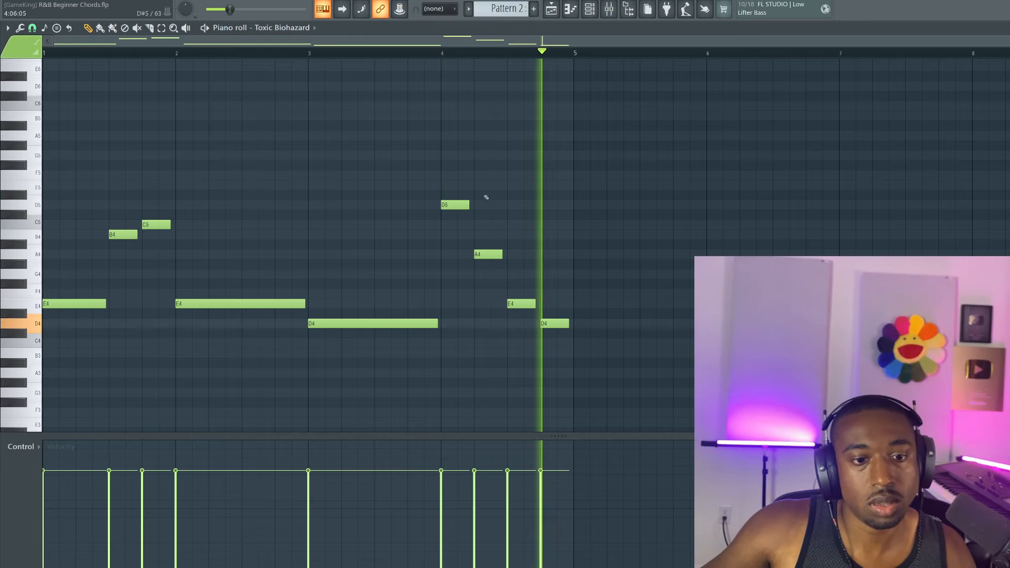
{"action": "key", "text": "space"}
- Duplicate the entire four-bar bassline so the copy starts at bar 5, and play it back
{"action": "left_click_drag", "start_coordinate": [656, 376], "coordinate": [46, 101]}
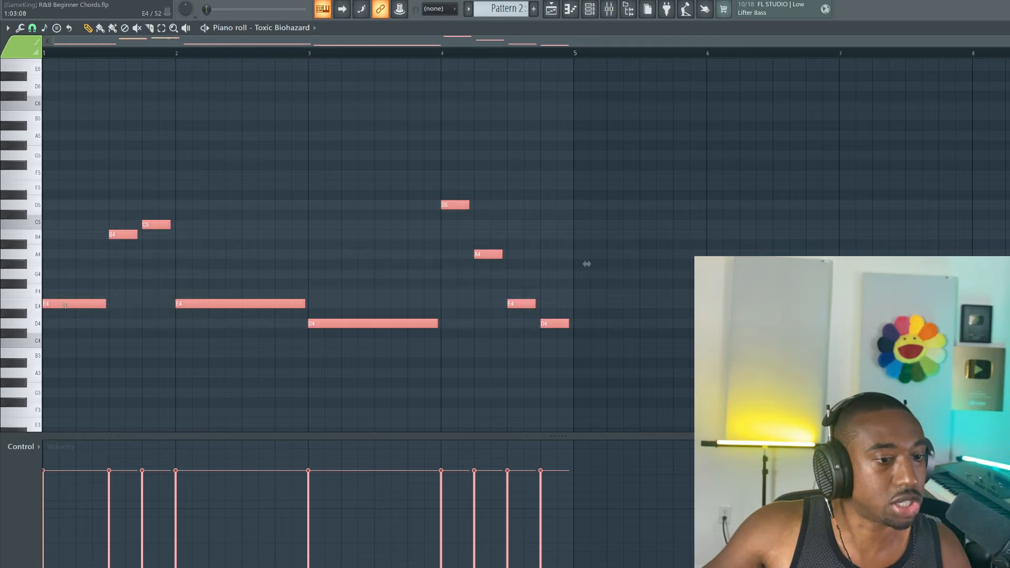
{"action": "left_click_drag", "start_coordinate": [65, 305], "coordinate": [596, 305], "text": "shift"}
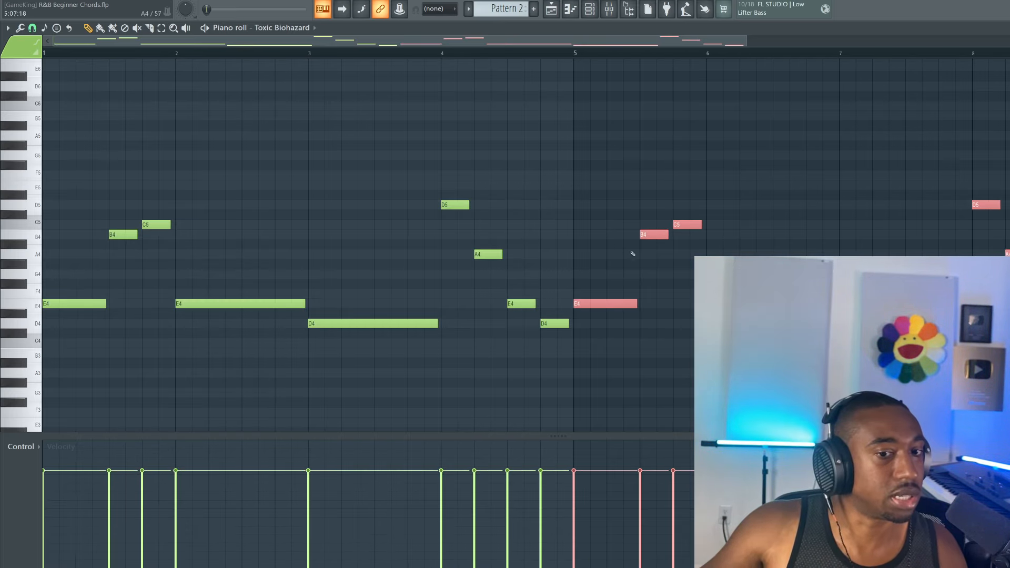
{"action": "key", "text": "space"}
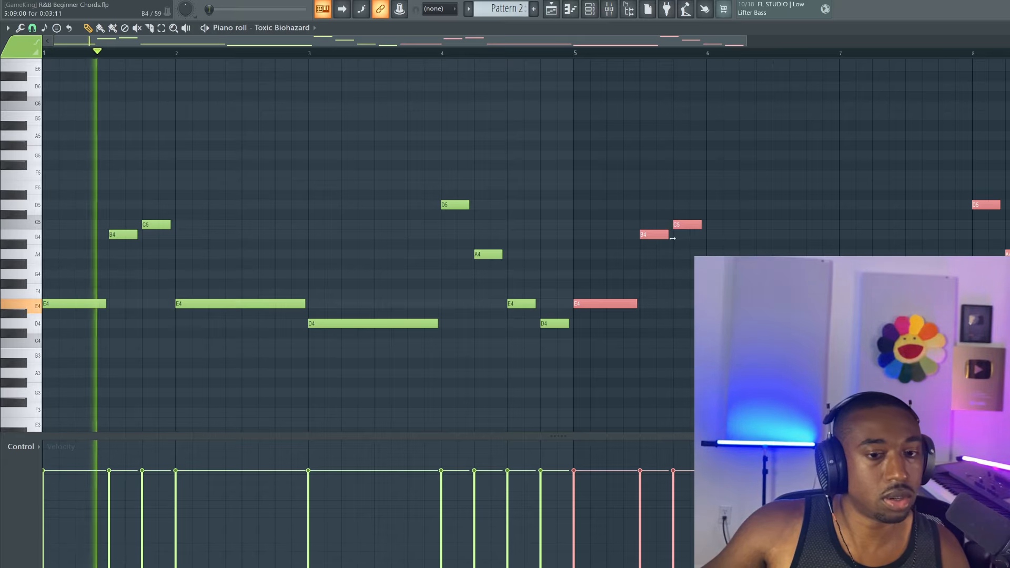
- Vary bar 5 by deleting its B4, extending E4 by one beat and lowering C5 to B4, while playing the bassline
{"action": "right_click", "coordinate": [655, 234]}
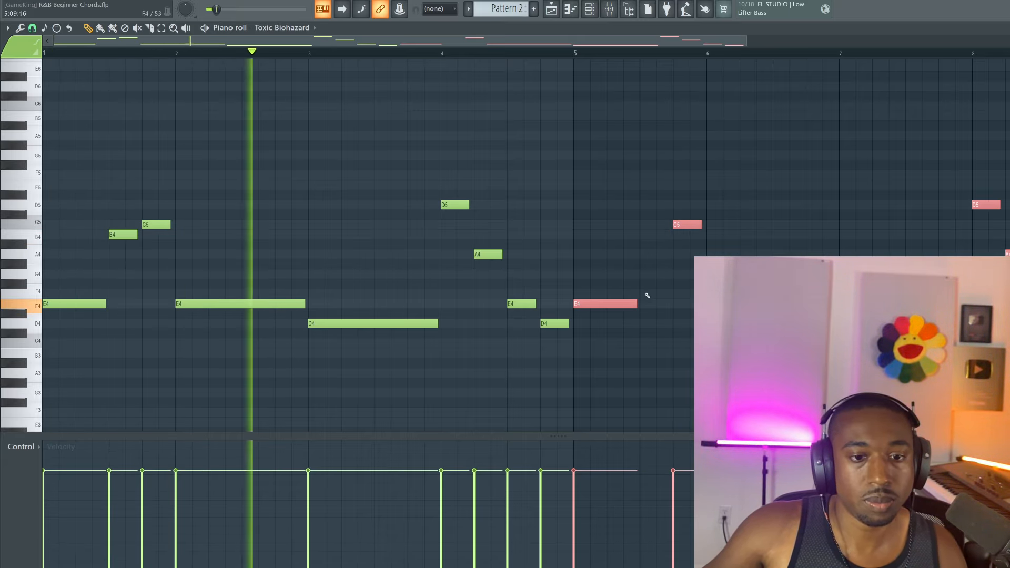
{"action": "left_click_drag", "start_coordinate": [635, 304], "coordinate": [669, 307]}
{"action": "left_click_drag", "start_coordinate": [684, 224], "coordinate": [684, 235]}
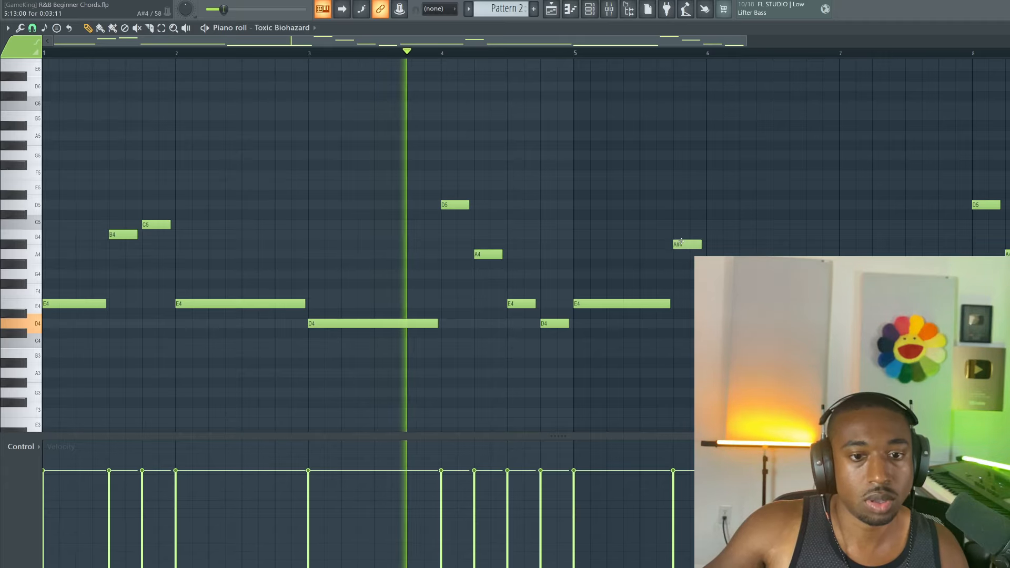
{"action": "scroll", "coordinate": [571, 51], "scroll_direction": "down", "scroll_amount": 3}
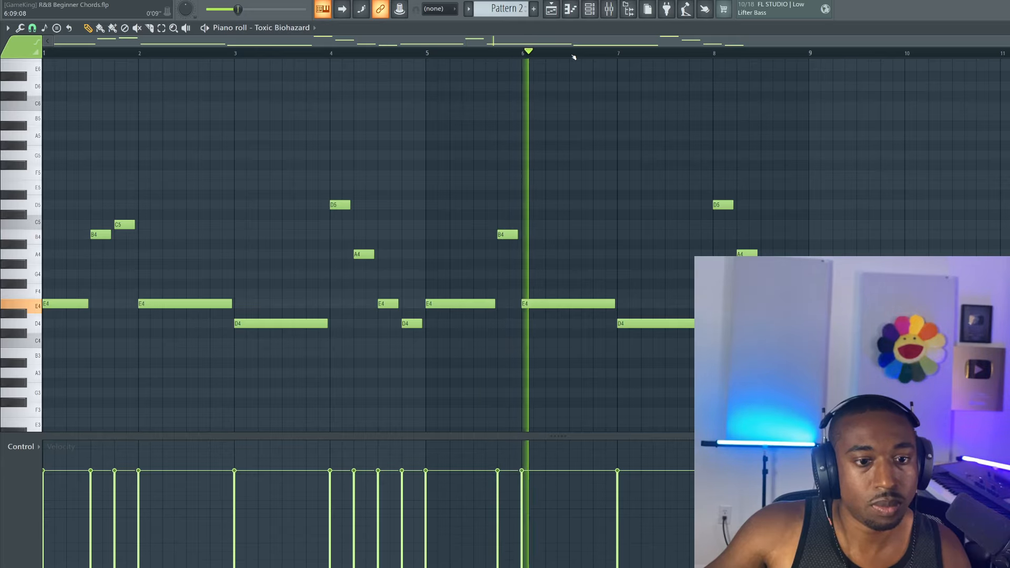
{"action": "scroll", "coordinate": [572, 55], "scroll_direction": "down", "scroll_amount": 1}
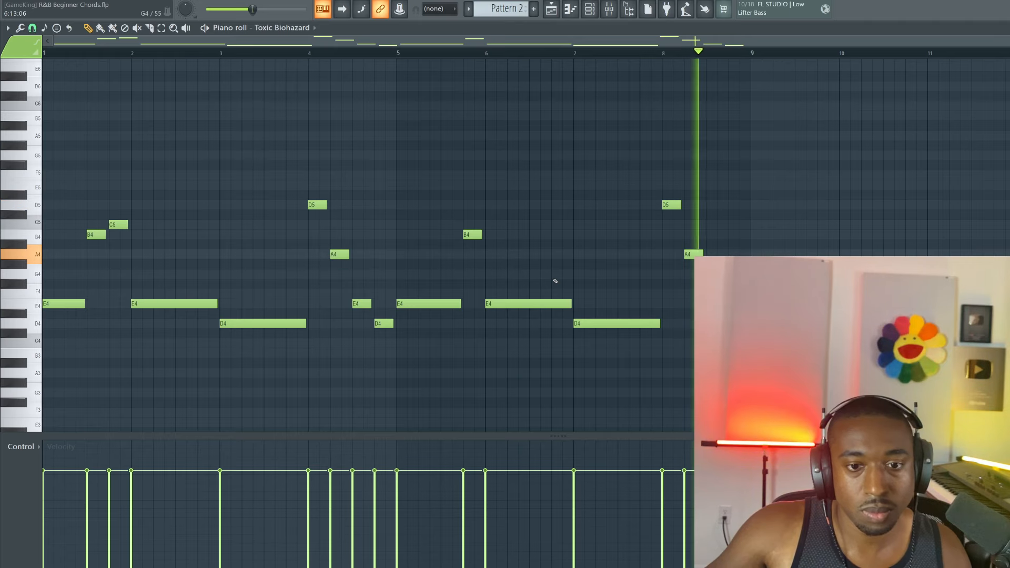
- Examine the Toxic Biohazard channel's time shift setting while playing back the arrangement
{"action": "key", "text": "F5"}
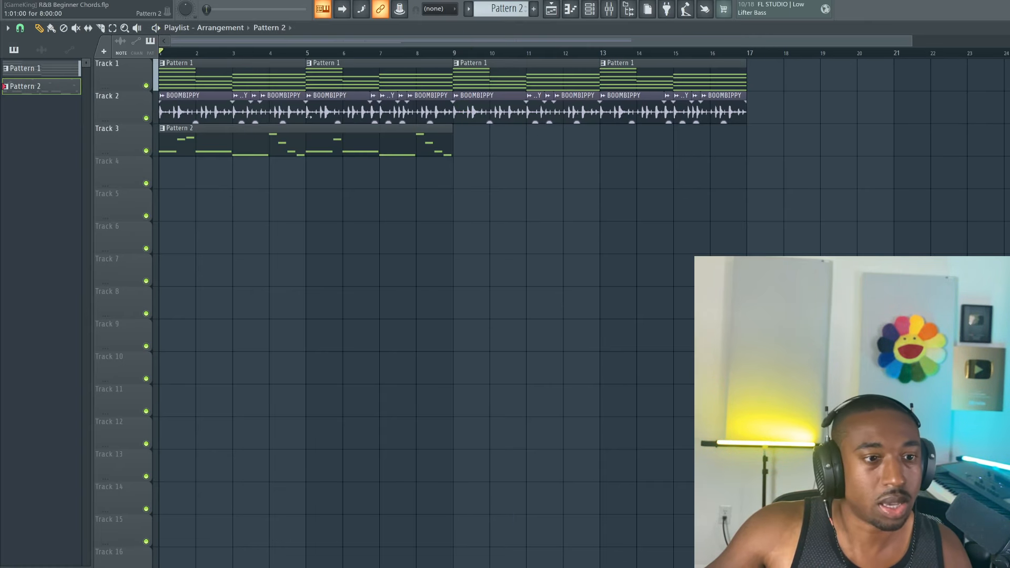
{"action": "left_click", "coordinate": [590, 9]}
{"action": "left_click", "coordinate": [139, 216]}
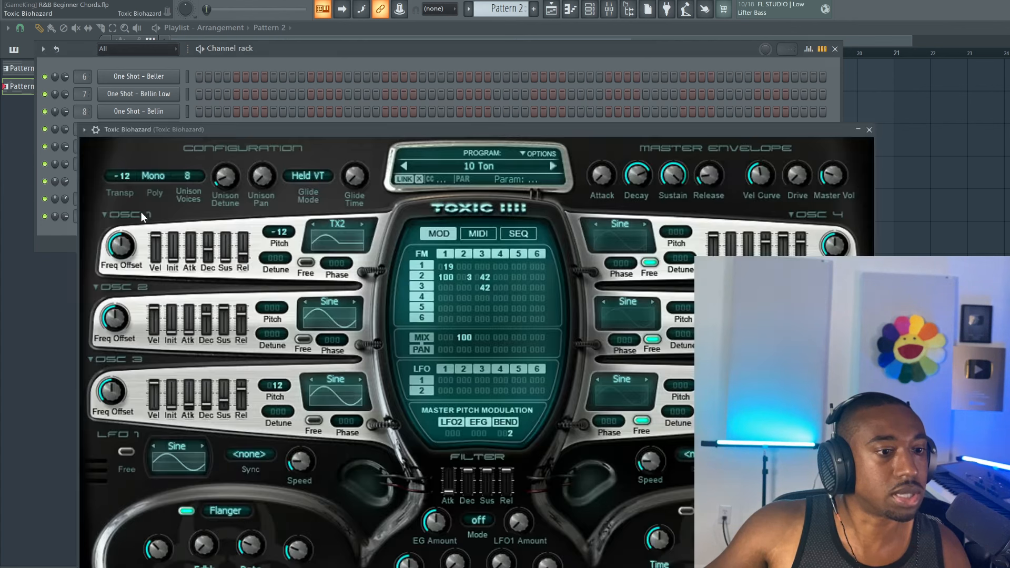
{"action": "left_click", "coordinate": [103, 135]}
{"action": "left_click", "coordinate": [117, 150]}
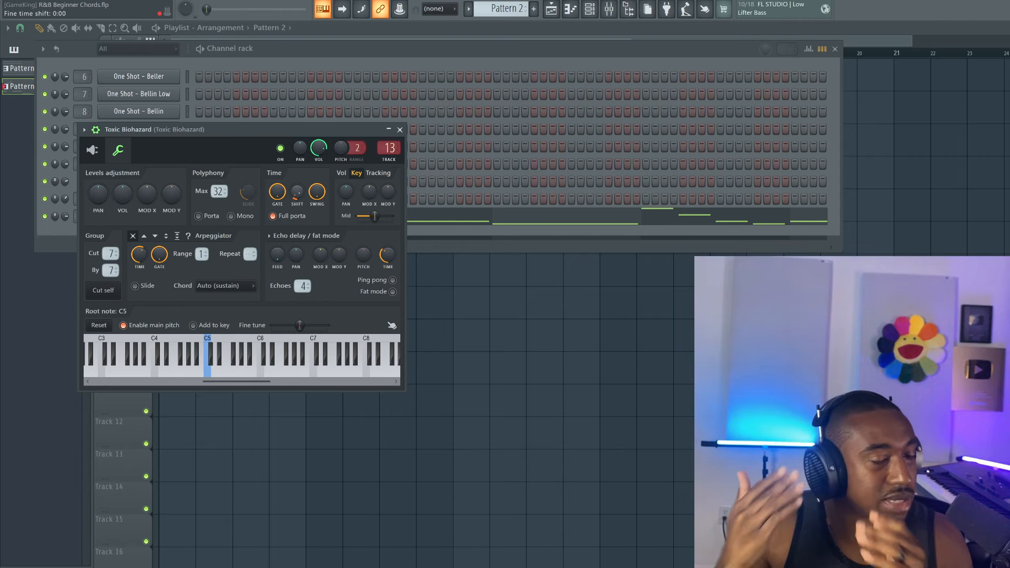
{"action": "key", "text": "space"}
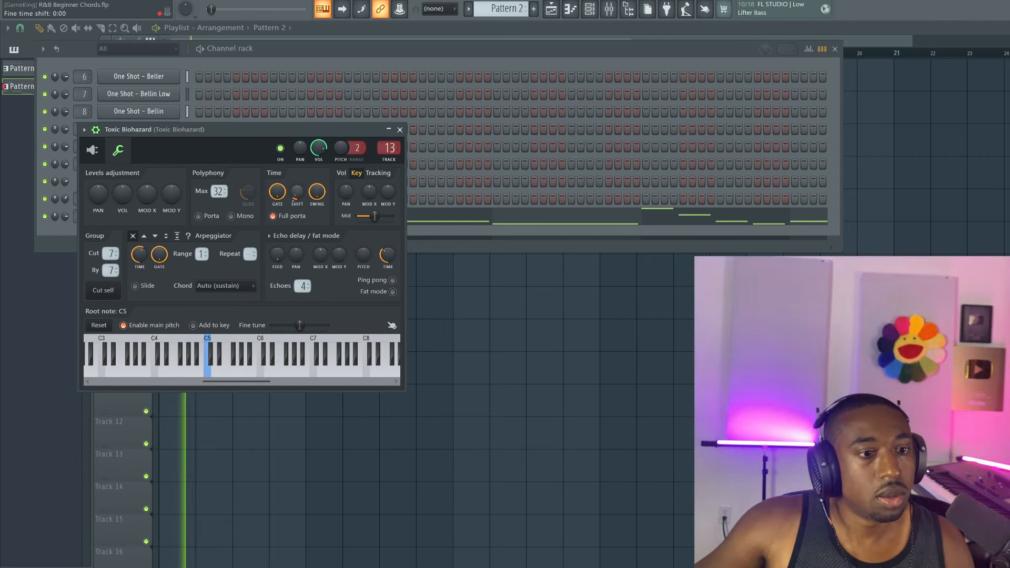
{"action": "left_click", "coordinate": [95, 153]}
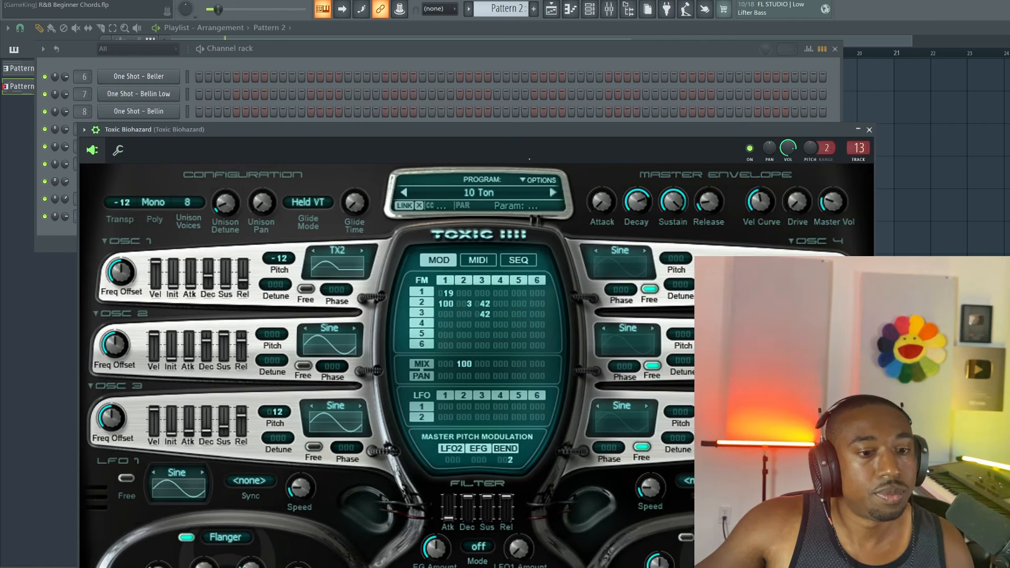
{"action": "left_click", "coordinate": [870, 130]}
- Duplicate the Pattern 2 clip on Track 3 so the bassline also covers bars 9 to 16
{"action": "key", "text": "F6"}
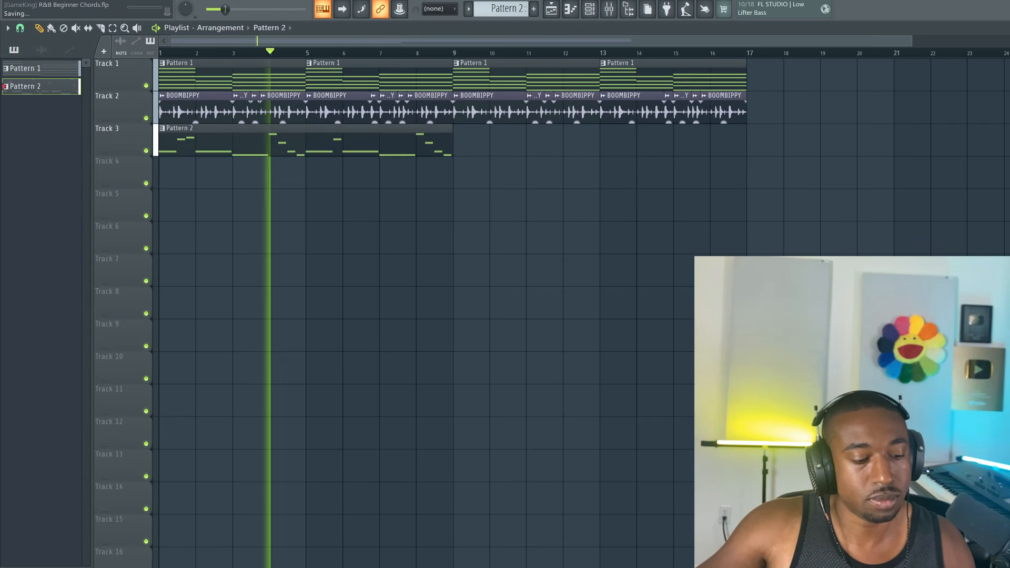
{"action": "left_click", "coordinate": [274, 147], "text": "ctrl"}
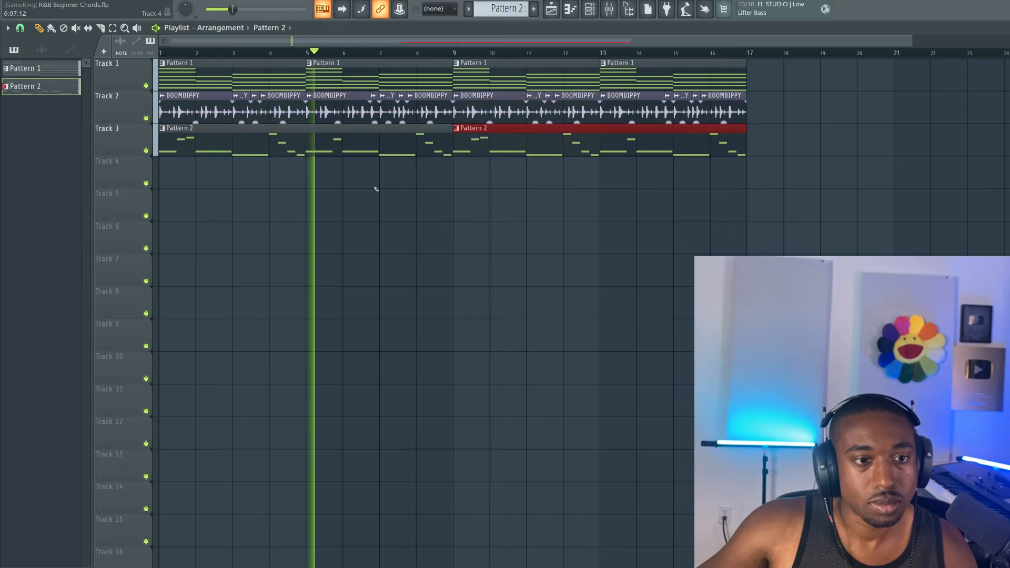
{"action": "key", "text": "ctrl+b"}
{"action": "key", "text": "ctrl+d"}
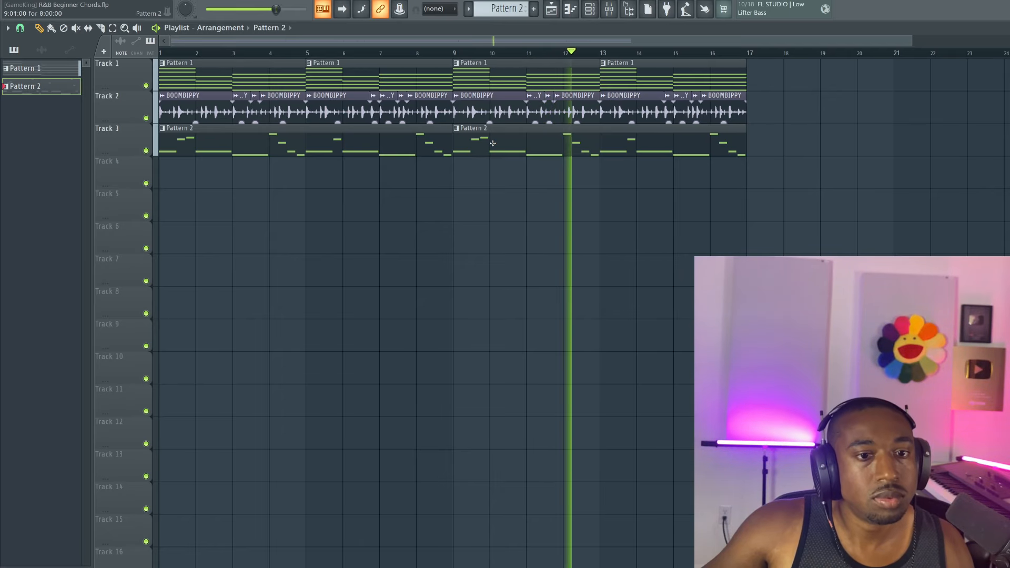
- Set the Toxic Biohazard channel's fine time shift to 0:02 and play back the arrangement
{"action": "left_click", "coordinate": [599, 13]}
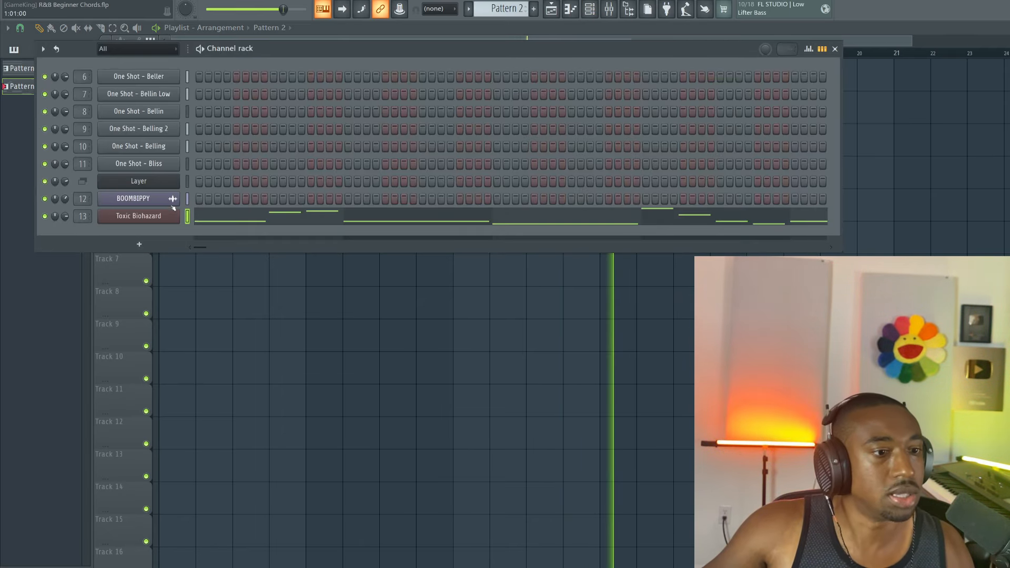
{"action": "left_click", "coordinate": [164, 210]}
{"action": "left_click", "coordinate": [118, 150]}
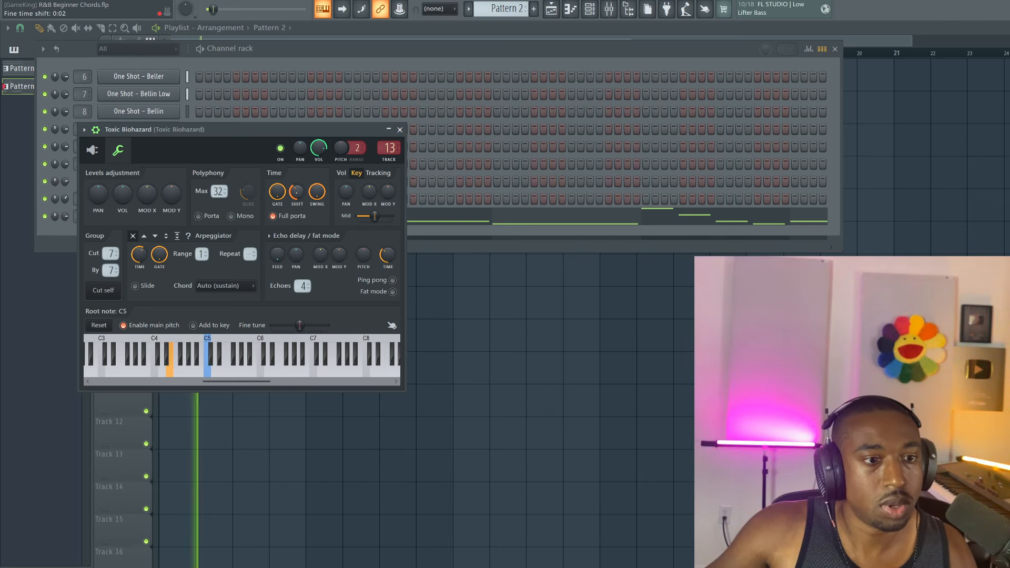
{"action": "key", "text": "space"}
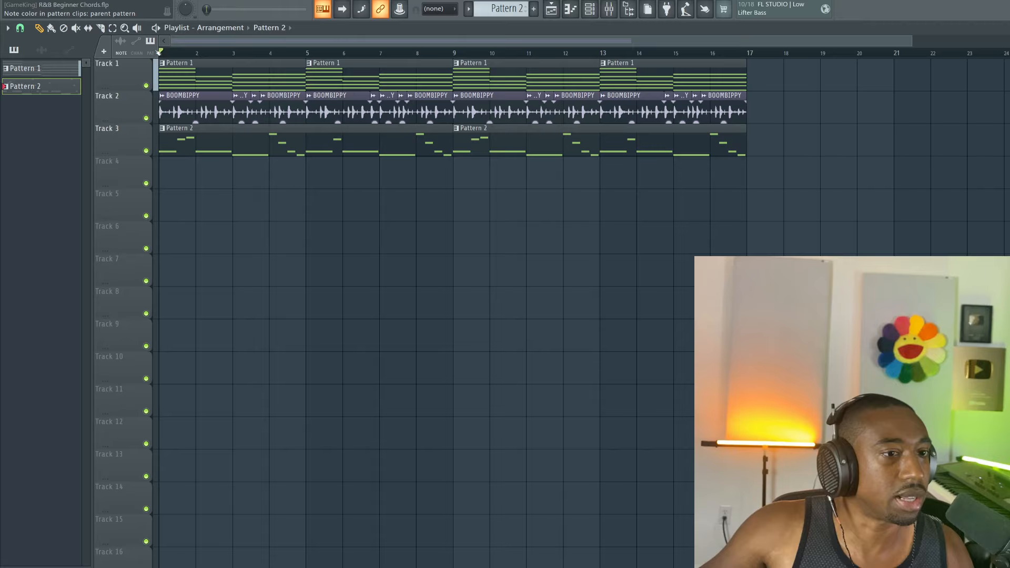
- Review the arrangement's clips, then play it back with the Toxic Biohazard channel's settings open
{"action": "scroll", "coordinate": [159, 52], "scroll_direction": "up", "scroll_amount": 10}
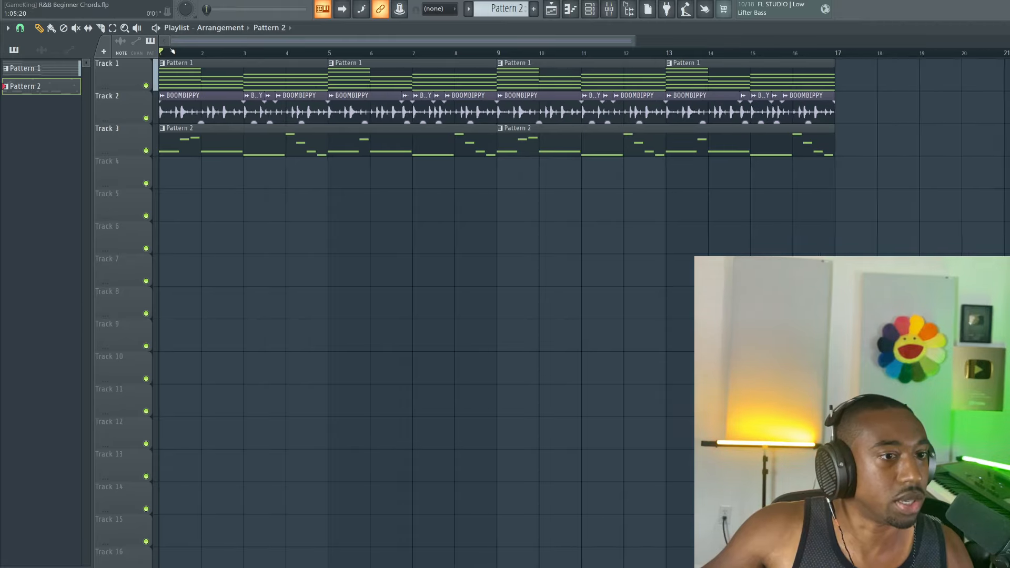
{"action": "scroll", "coordinate": [176, 62], "scroll_direction": "up", "scroll_amount": 2}
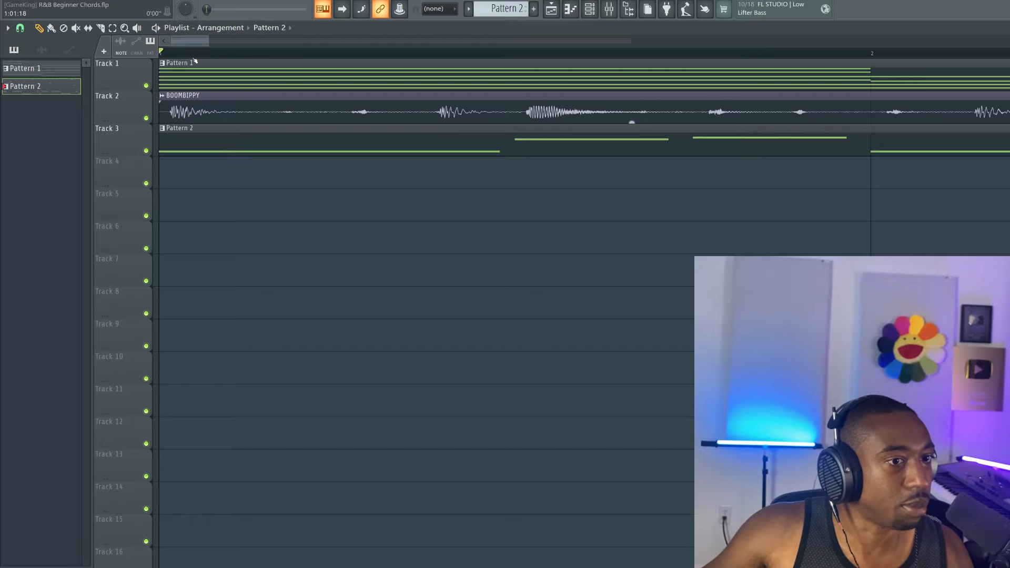
{"action": "scroll", "coordinate": [194, 60], "scroll_direction": "down", "scroll_amount": 8}
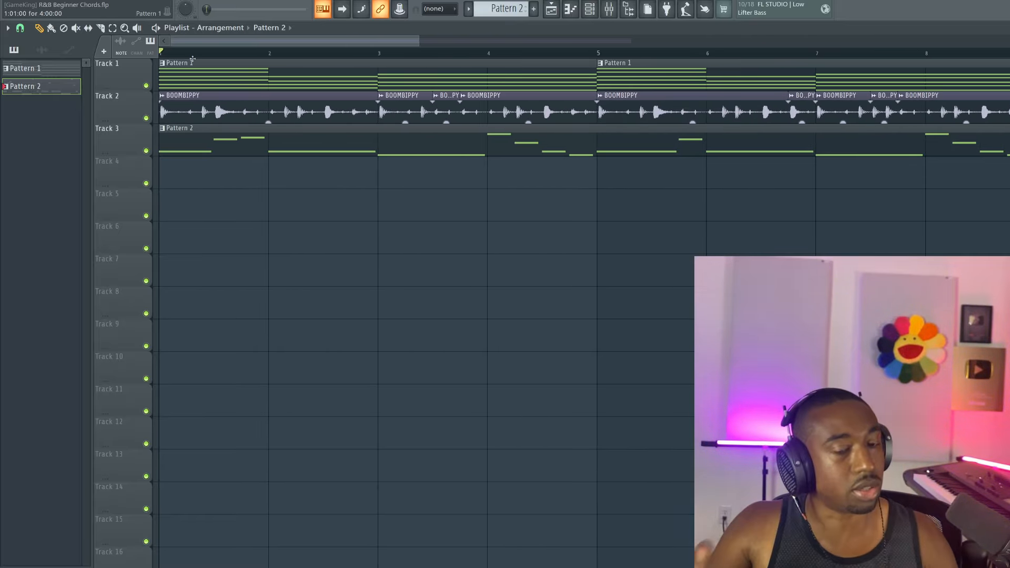
{"action": "scroll", "coordinate": [192, 59], "scroll_direction": "down", "scroll_amount": 1}
{"action": "scroll", "coordinate": [196, 56], "scroll_direction": "down", "scroll_amount": 6}
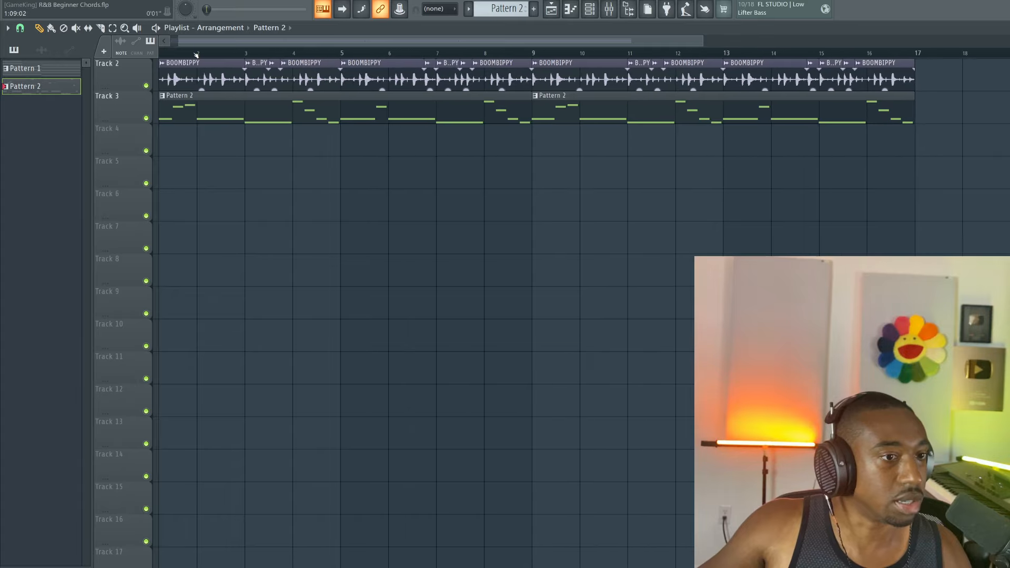
{"action": "left_click", "coordinate": [589, 10]}
{"action": "left_click", "coordinate": [162, 216]}
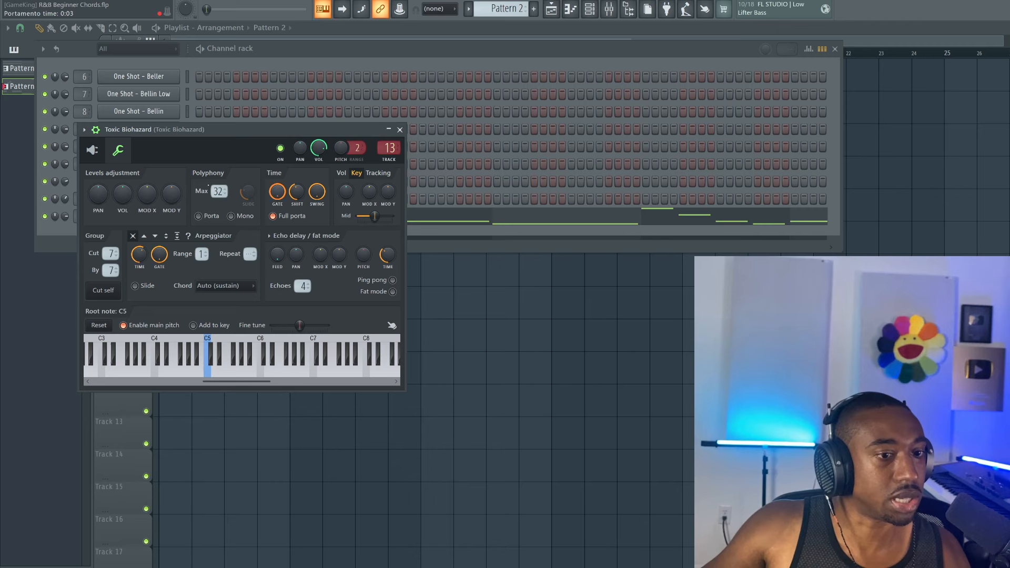
{"action": "key", "text": "space"}
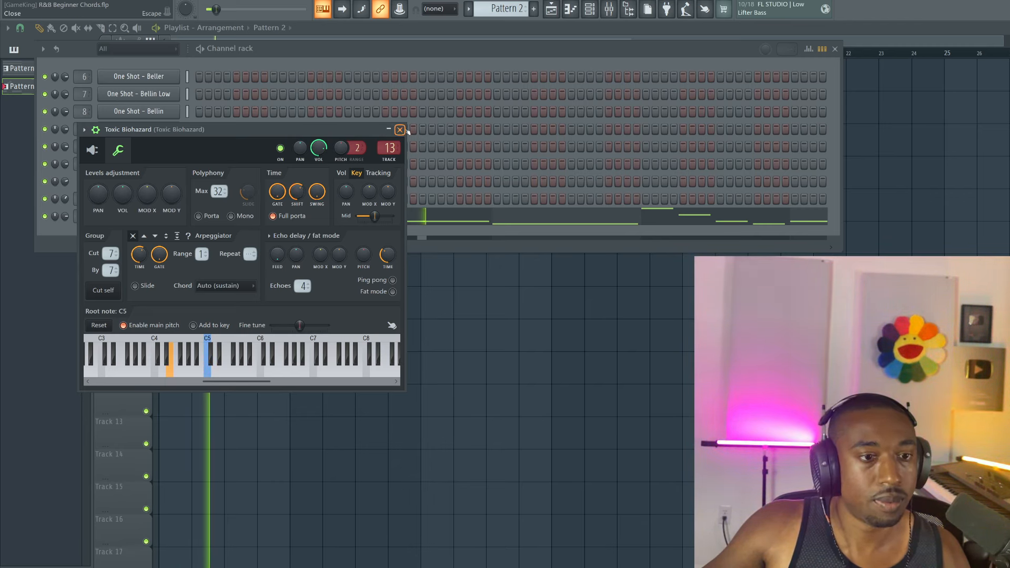
{"action": "left_click", "coordinate": [400, 130]}
{"action": "key", "text": "F6"}
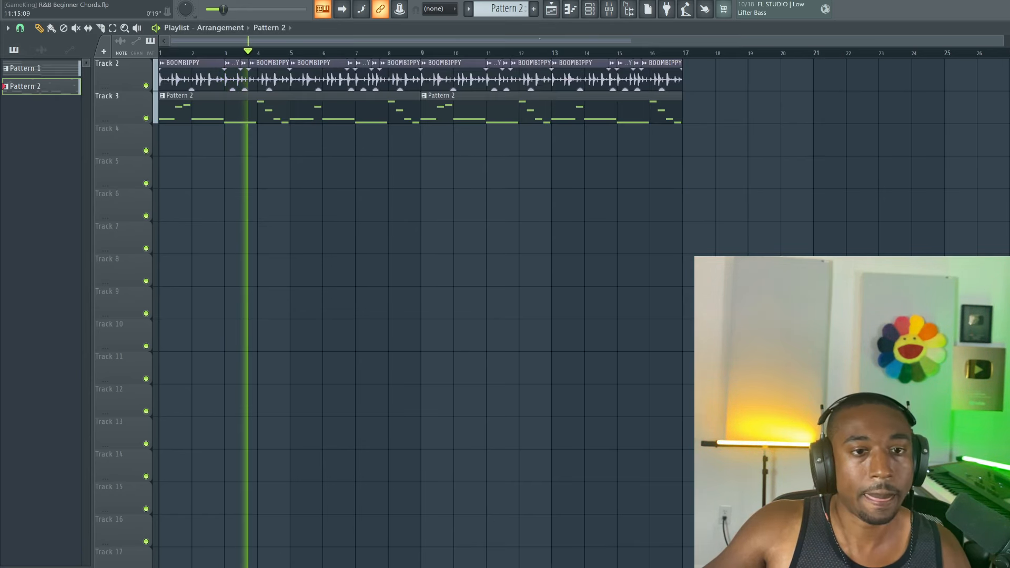
- Set the Toxic Biohazard channel's fine time shift to 0:00 while playing back the arrangement
{"action": "left_click", "coordinate": [590, 17]}
{"action": "left_click", "coordinate": [138, 216]}
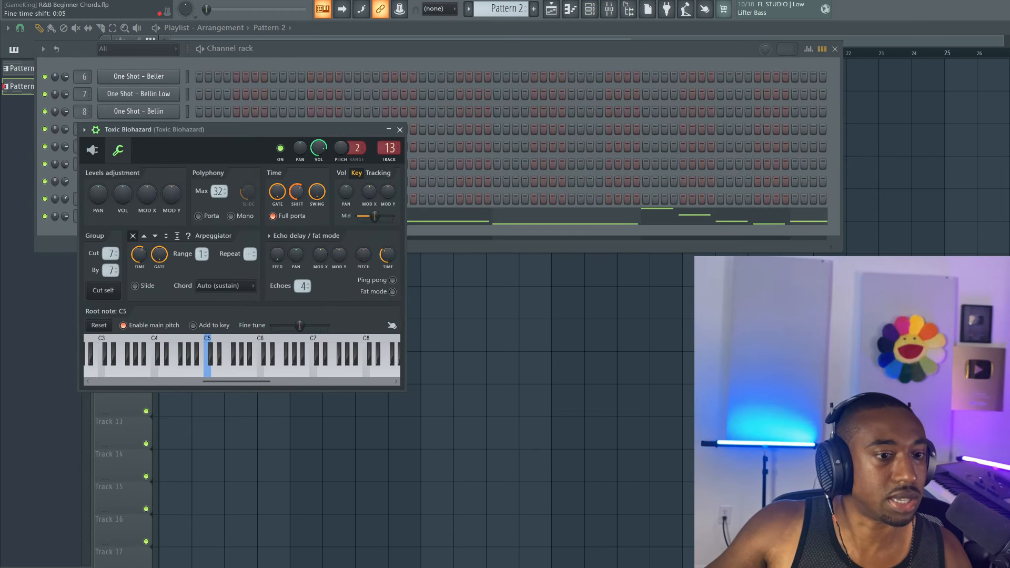
{"action": "left_click_drag", "start_coordinate": [297, 192], "coordinate": [297, 209]}
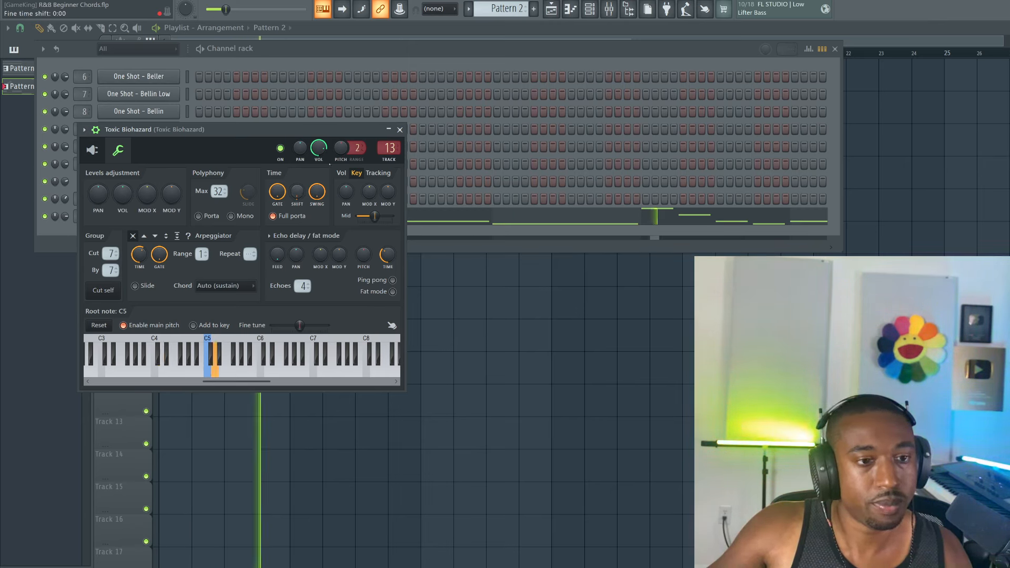
{"action": "left_click", "coordinate": [400, 130]}
{"action": "key", "text": "F6"}
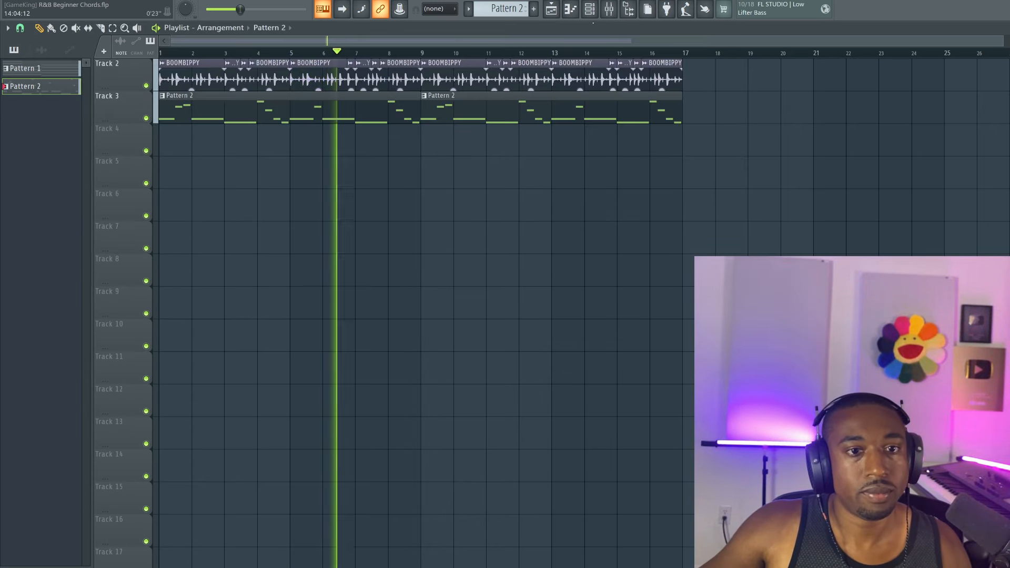
{"action": "left_click", "coordinate": [589, 9]}
{"action": "left_click", "coordinate": [590, 9]}
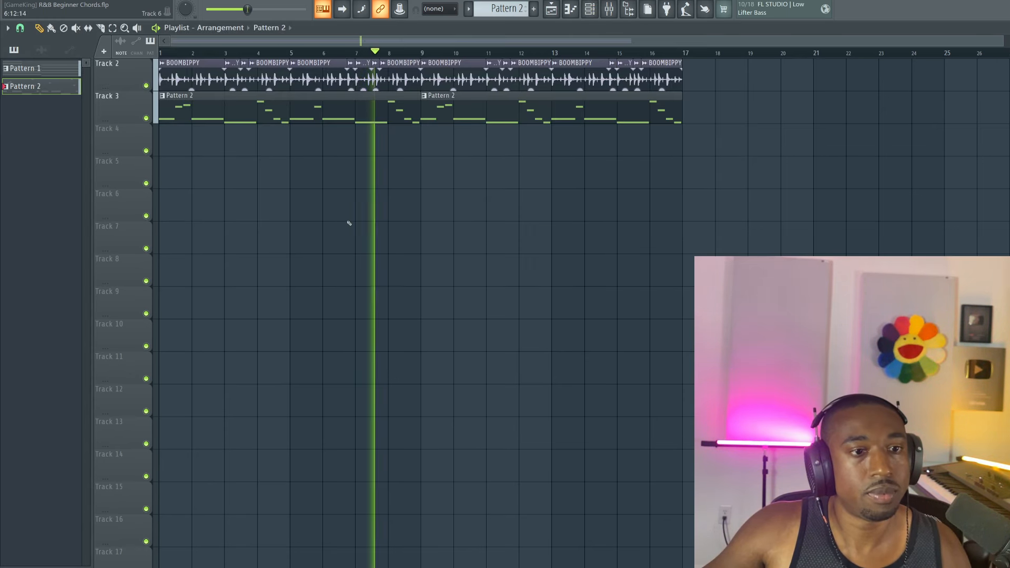
- Stop playback, then color mixer Insert 14 gold and rename it Melody
{"action": "left_click", "coordinate": [608, 9]}
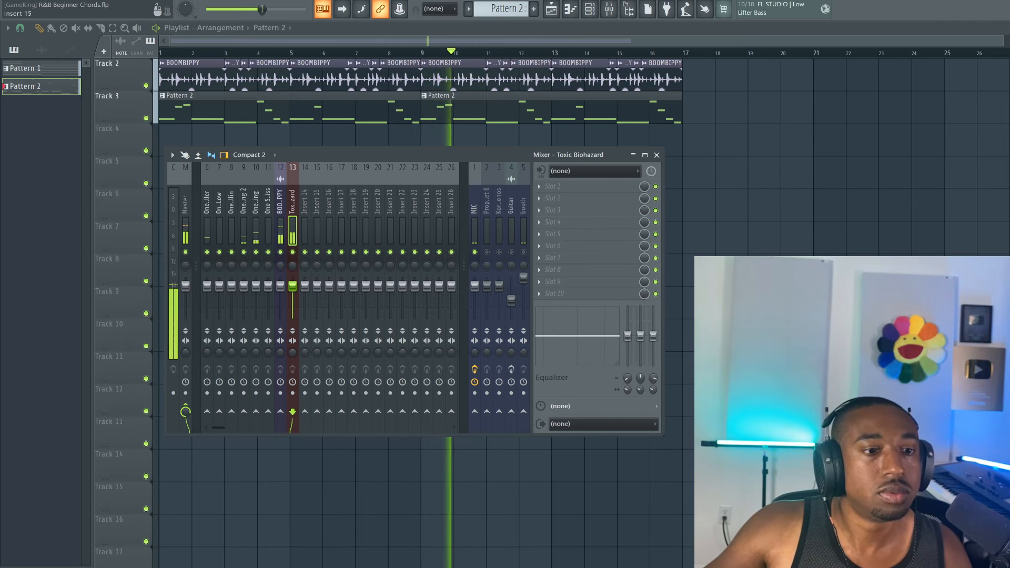
{"action": "key", "text": "space"}
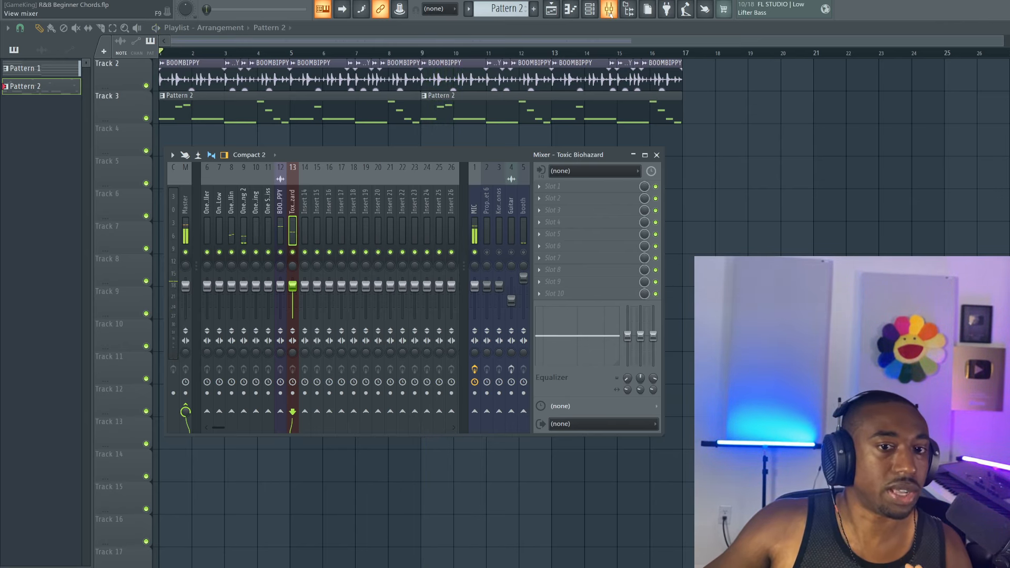
{"action": "left_click", "coordinate": [608, 9]}
{"action": "left_click", "coordinate": [609, 10]}
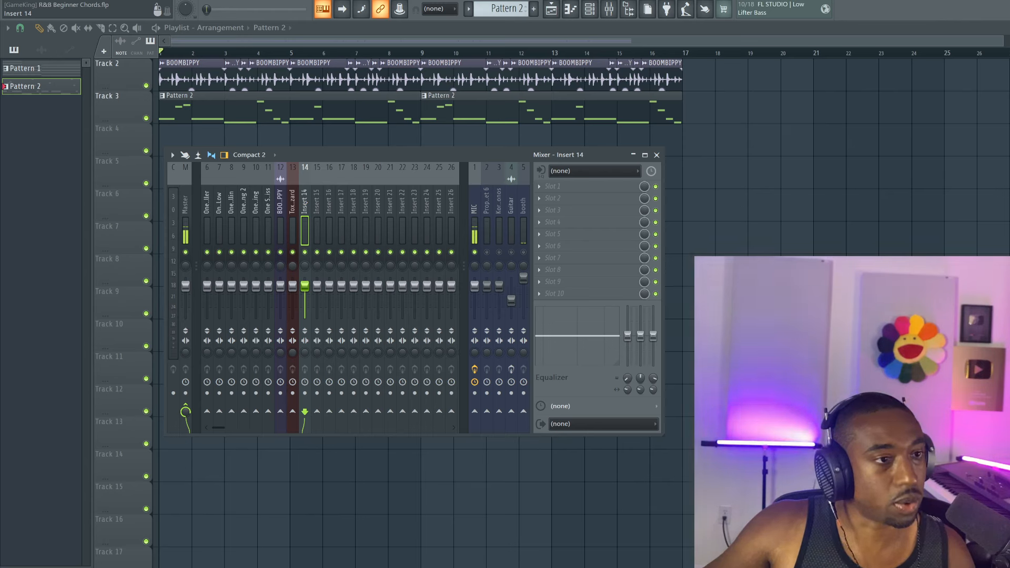
{"action": "right_click", "coordinate": [304, 206]}
{"action": "right_click", "coordinate": [304, 207]}
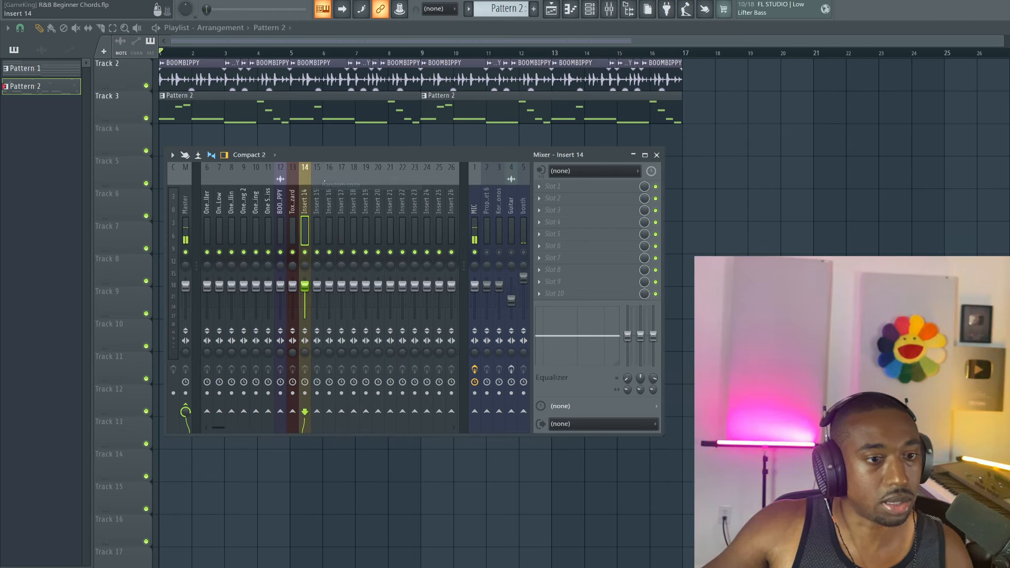
{"action": "right_click", "coordinate": [305, 206]}
{"action": "left_click", "coordinate": [342, 175]}
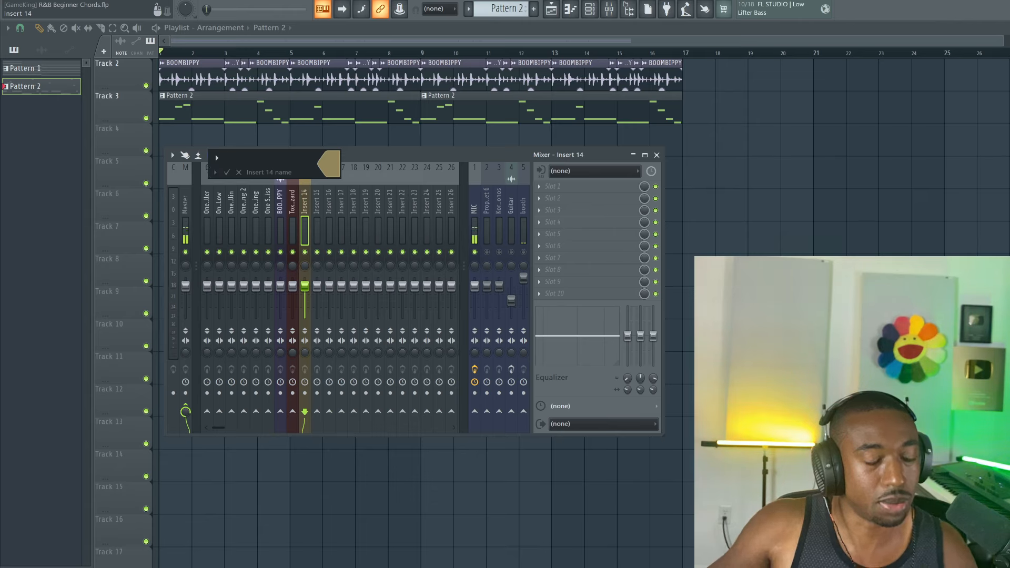
{"action": "type", "text": "Melody"}
{"action": "key", "text": "Return"}
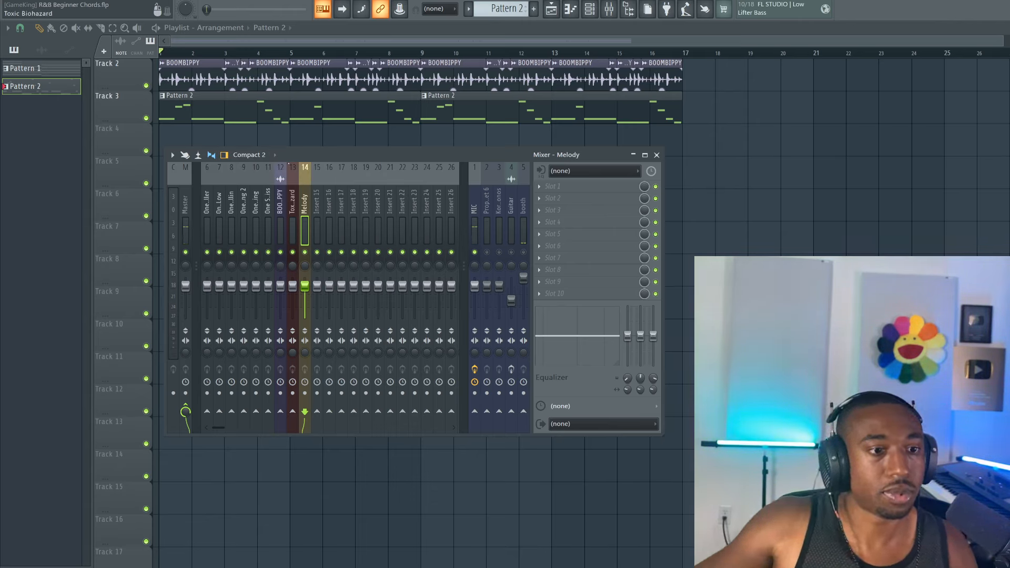
- Move the Melody mixer track to position 12 and route the one-shot tracks 6 to 11 to it
{"action": "key", "text": "alt+Left"}
{"action": "key", "text": "alt+Left"}
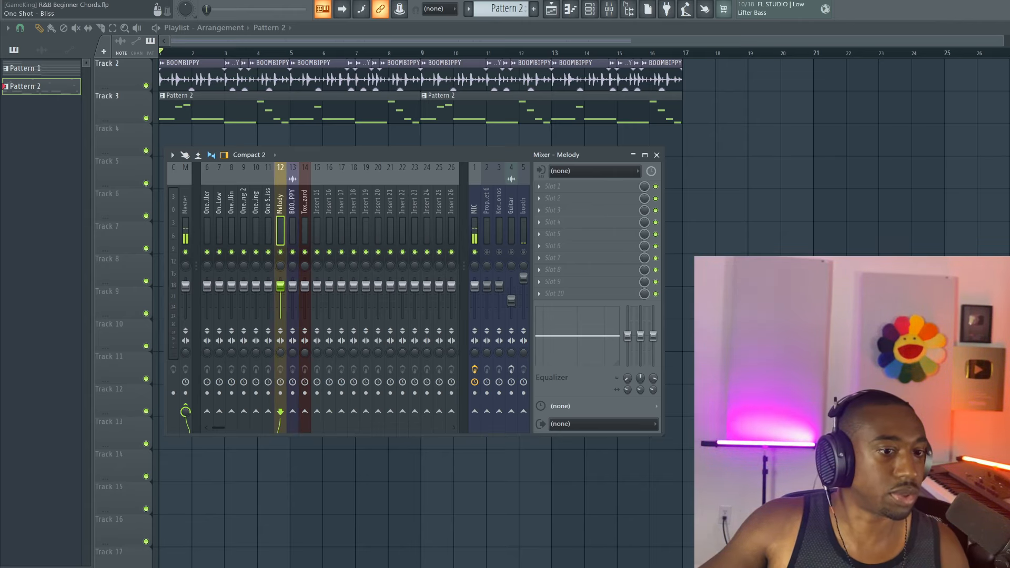
{"action": "left_click_drag", "start_coordinate": [268, 217], "coordinate": [194, 218]}
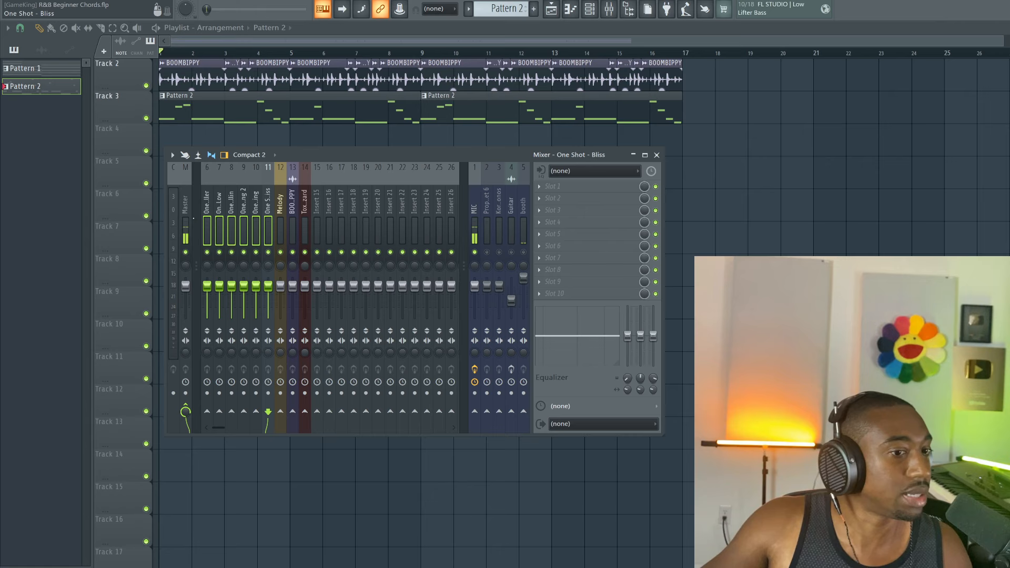
{"action": "right_click", "coordinate": [281, 412]}
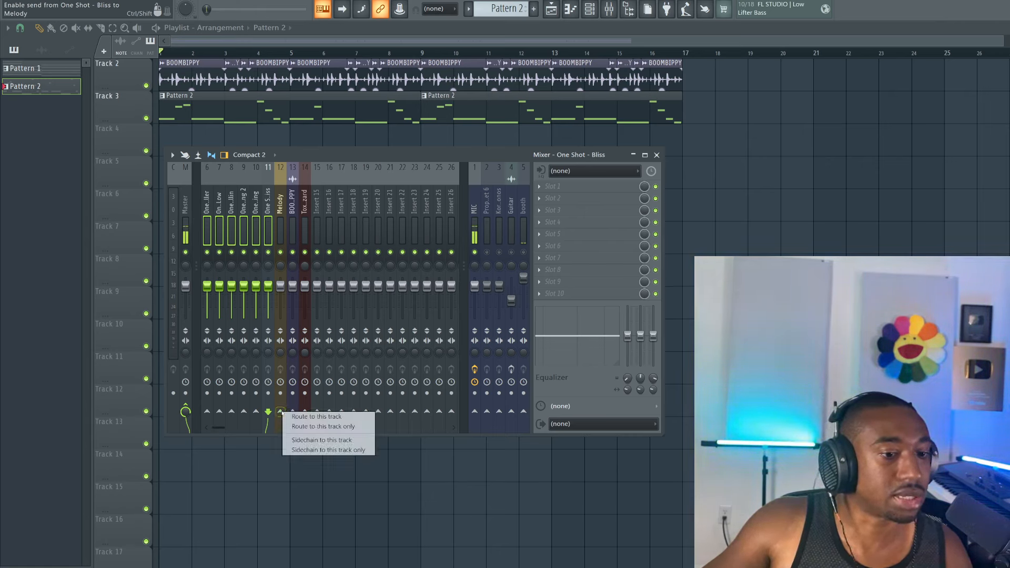
{"action": "left_click", "coordinate": [311, 416]}
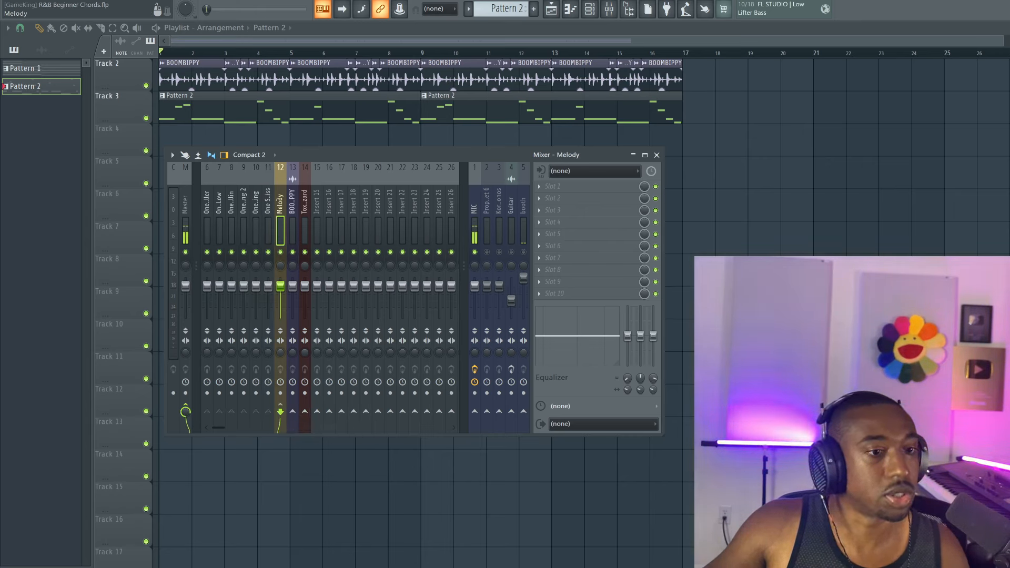
{"action": "left_click_drag", "start_coordinate": [227, 202], "coordinate": [208, 203]}
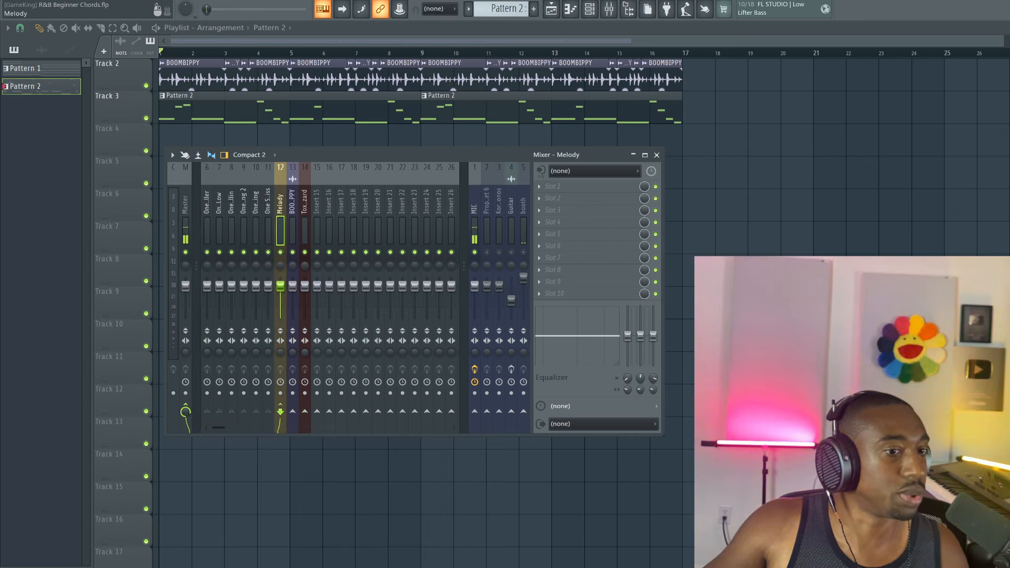
- Load Transporter in the Melody track's first effect slot and lower its Loop A and Loop B levels to about -17
{"action": "left_click", "coordinate": [556, 192]}
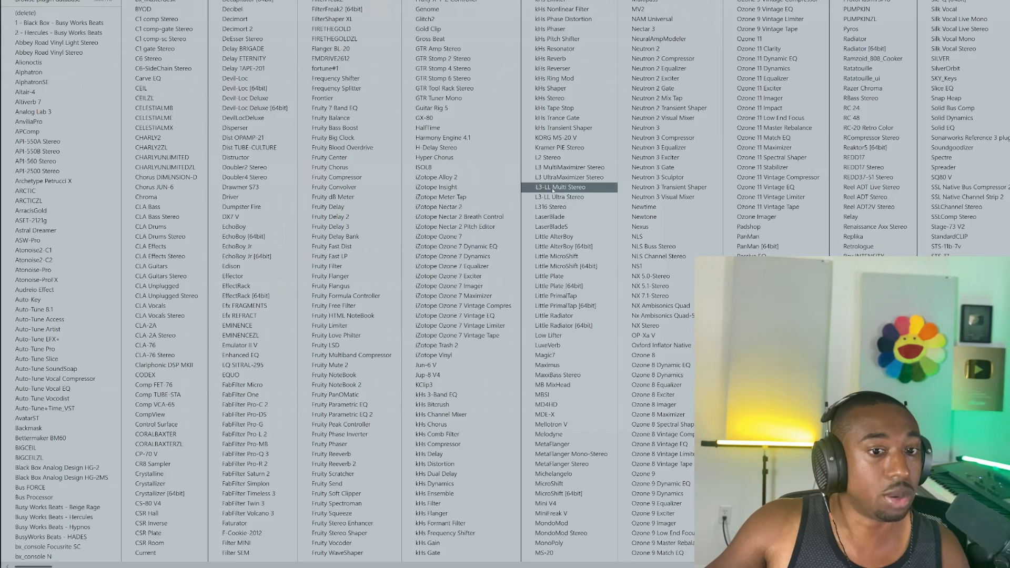
{"action": "scroll", "coordinate": [505, 284], "scroll_direction": "down", "scroll_amount": 1}
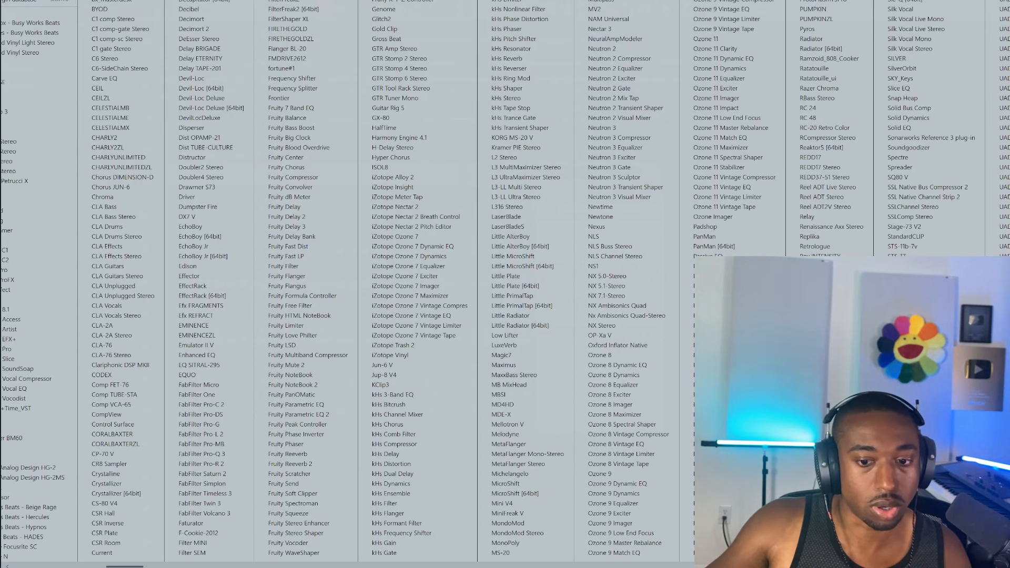
{"action": "left_click", "coordinate": [904, 447]}
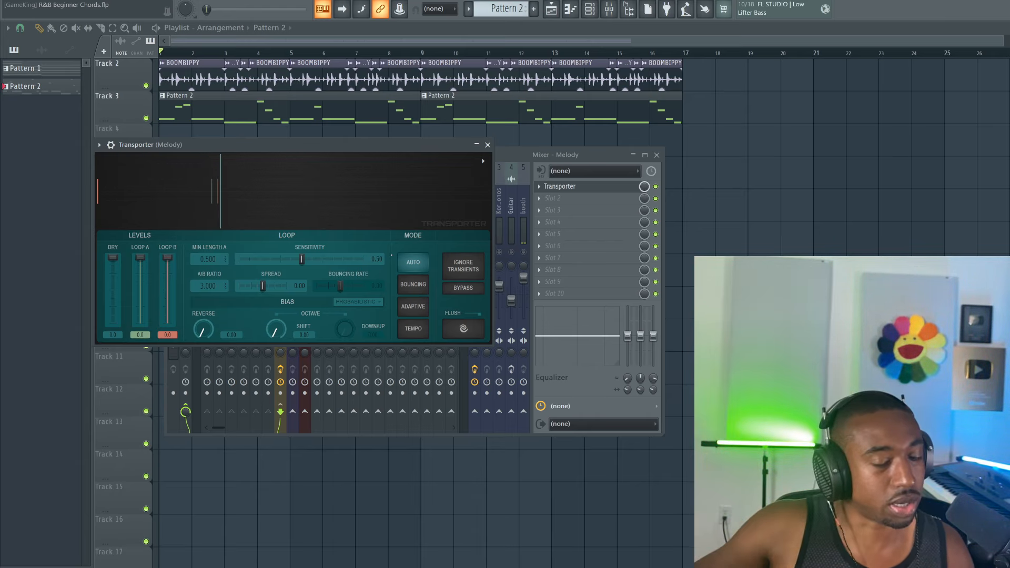
{"action": "left_click_drag", "start_coordinate": [138, 258], "coordinate": [169, 290]}
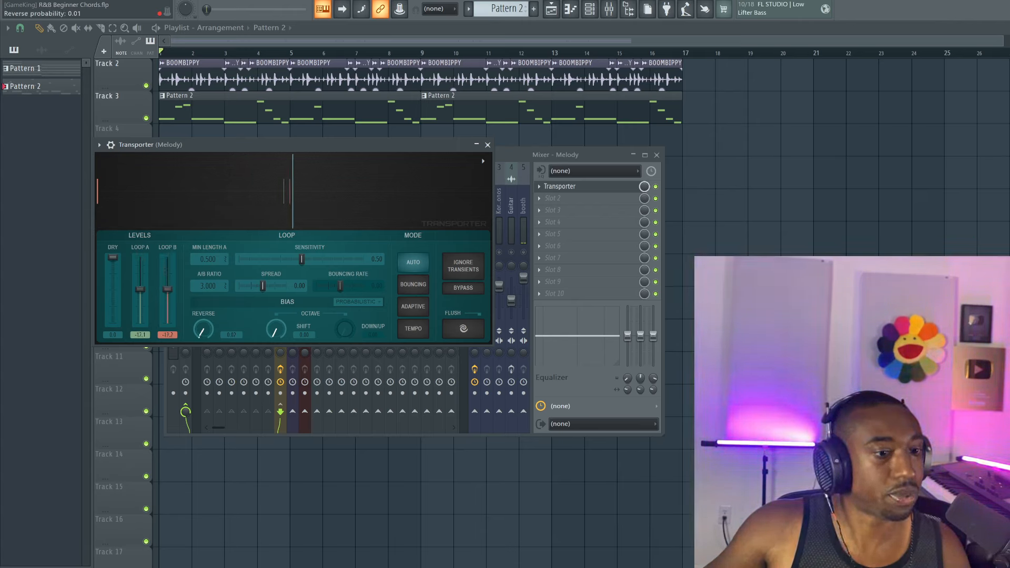
- Set Transporter's reverse bias to 0.54, octave shift to 1.00, mode to Bouncing and spread to 0.40, auditioning it in the arrangement
{"action": "left_click_drag", "start_coordinate": [203, 328], "coordinate": [203, 321]}
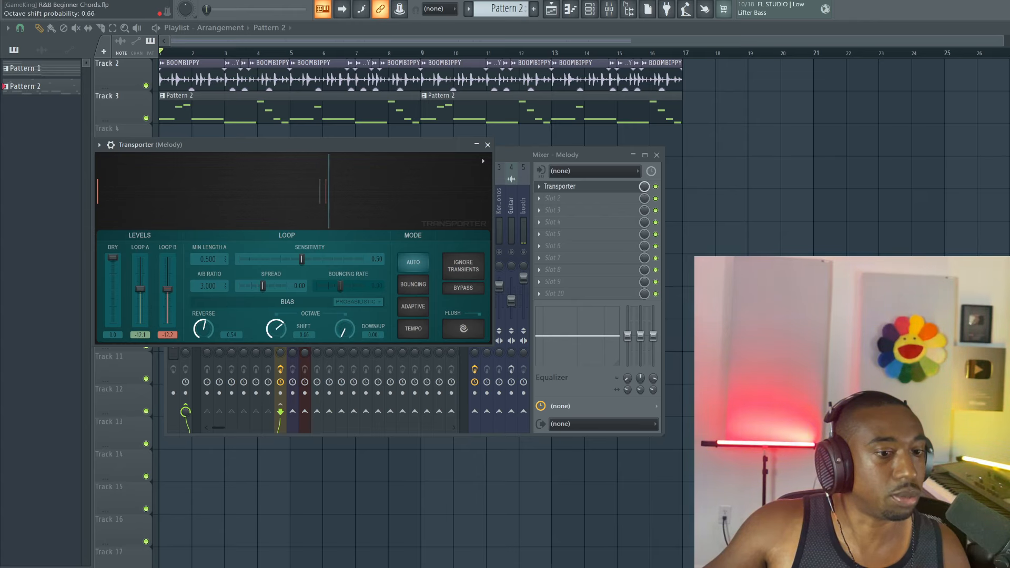
{"action": "left_click_drag", "start_coordinate": [276, 329], "coordinate": [276, 318]}
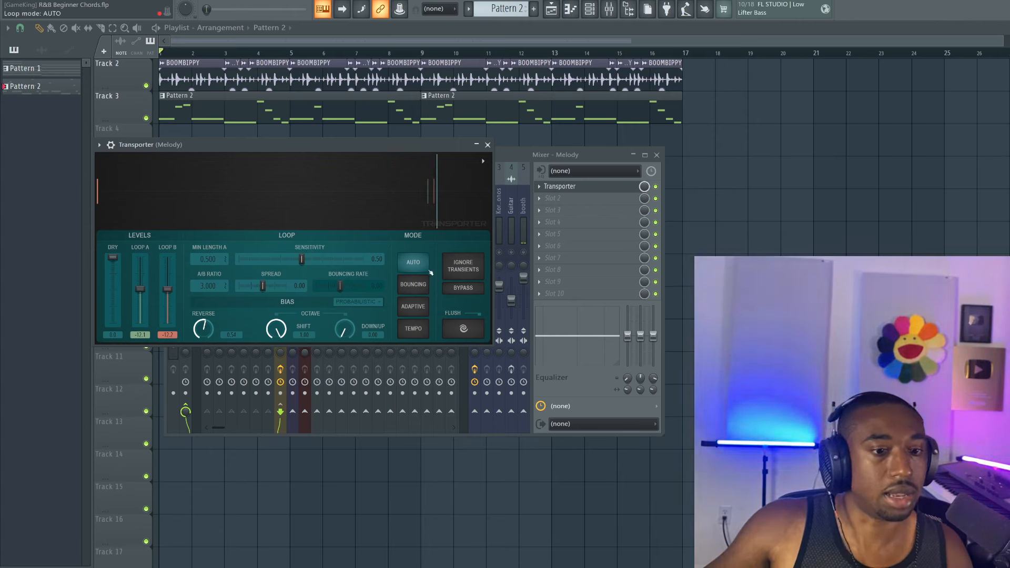
{"action": "left_click", "coordinate": [415, 284]}
{"action": "left_click_drag", "start_coordinate": [264, 287], "coordinate": [271, 285]}
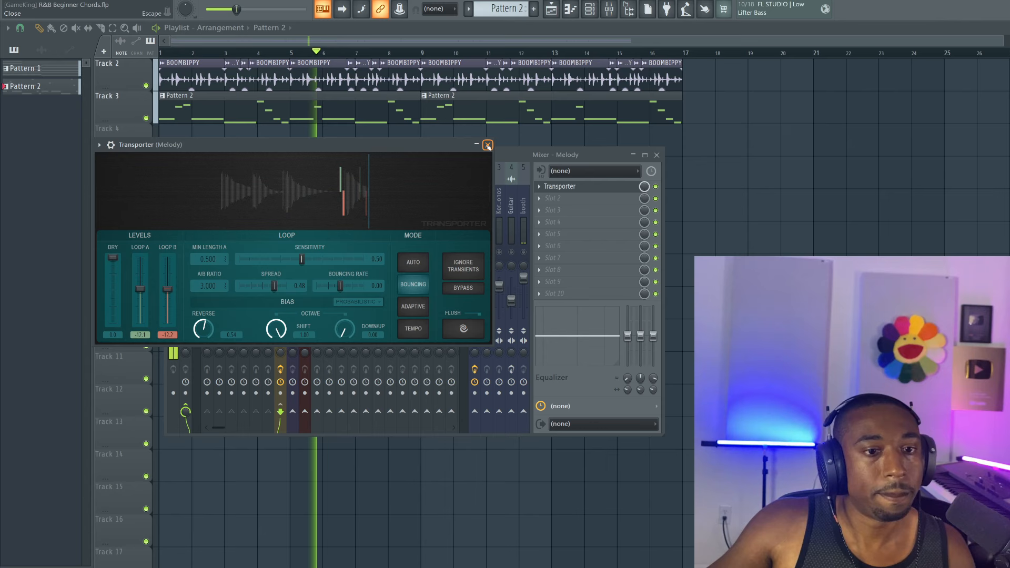
{"action": "key", "text": "space"}
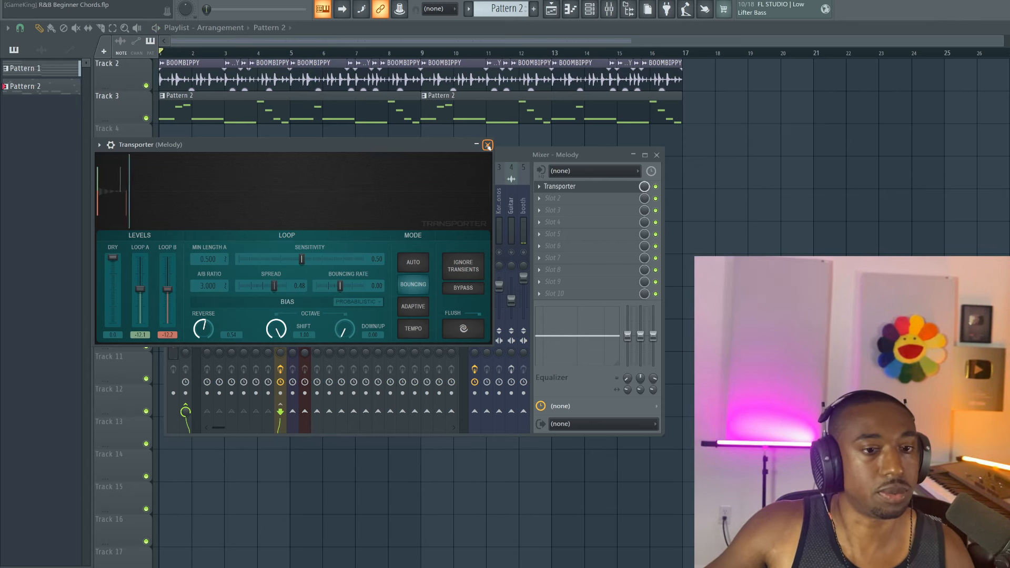
{"action": "left_click", "coordinate": [488, 145]}
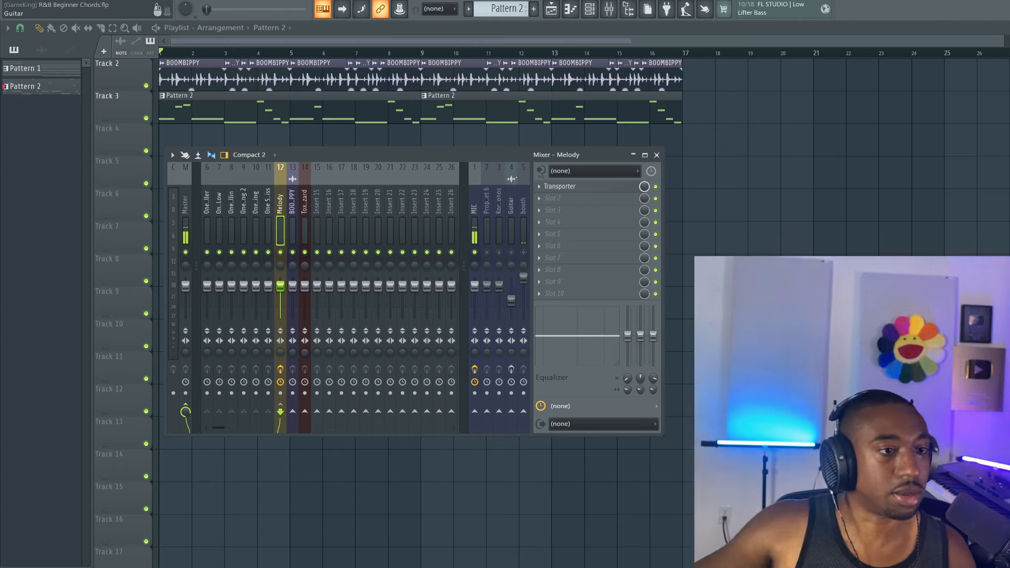
- Load Edison in the Melody track's second effect slot and arm it to record on play
{"action": "left_click", "coordinate": [571, 203]}
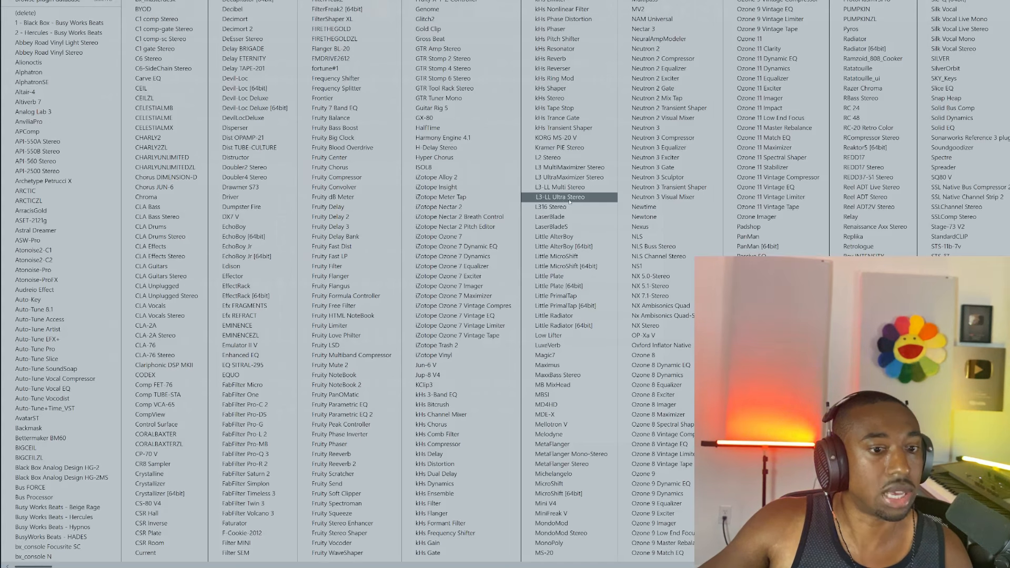
{"action": "left_click", "coordinate": [267, 269]}
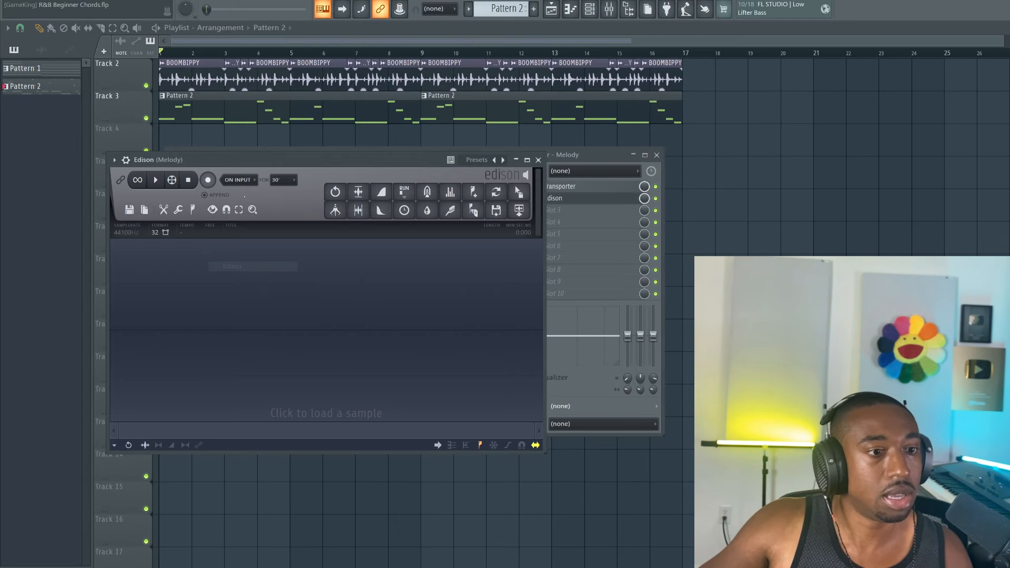
{"action": "left_click", "coordinate": [240, 181]}
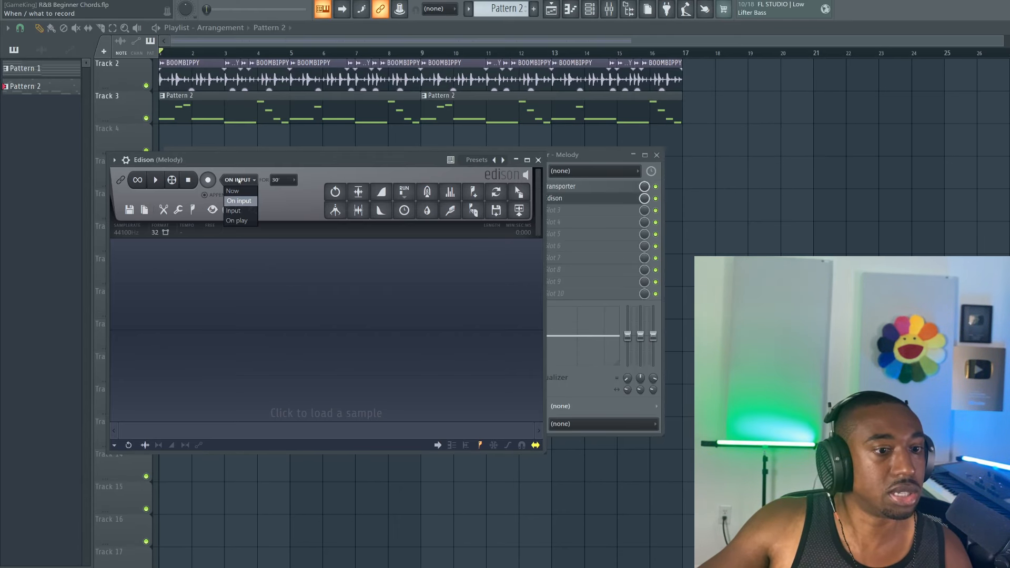
{"action": "left_click", "coordinate": [237, 220]}
{"action": "left_click", "coordinate": [209, 181]}
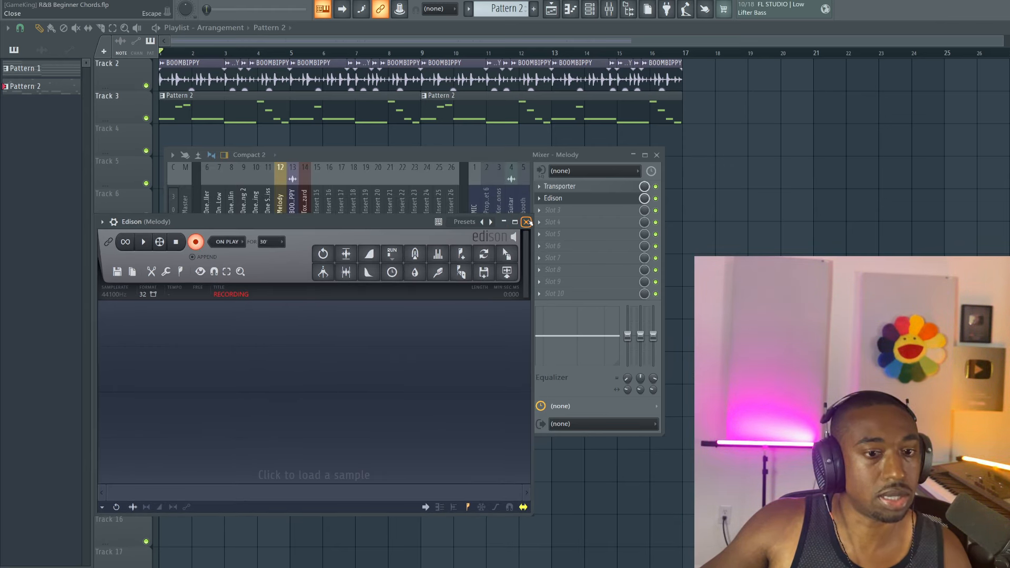
- Play the arrangement through bar 17 to record the Melody track into Edison, fine-tuning Transporter's Loop A and Loop B levels during playback
{"action": "left_click", "coordinate": [526, 222]}
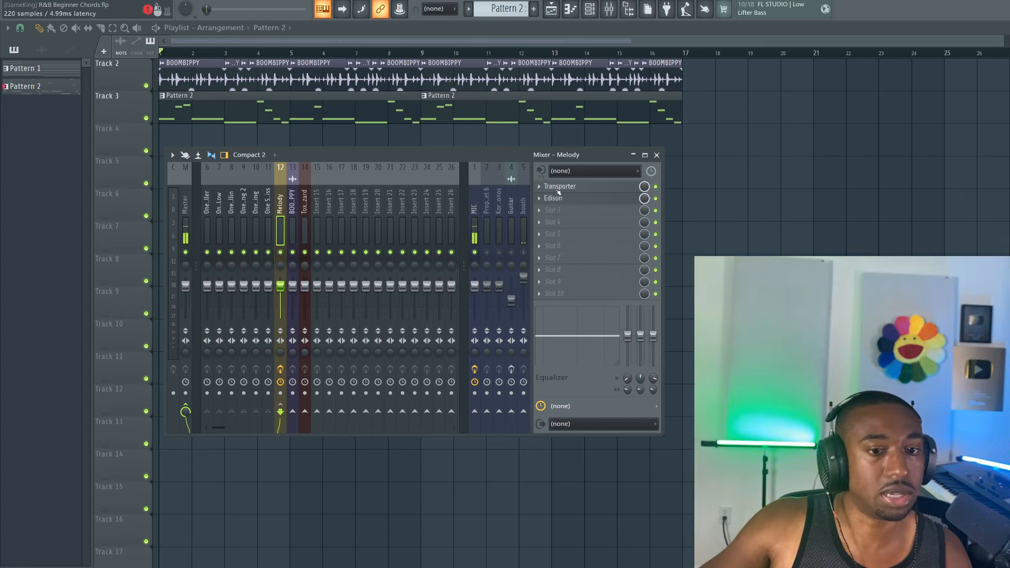
{"action": "left_click", "coordinate": [560, 187]}
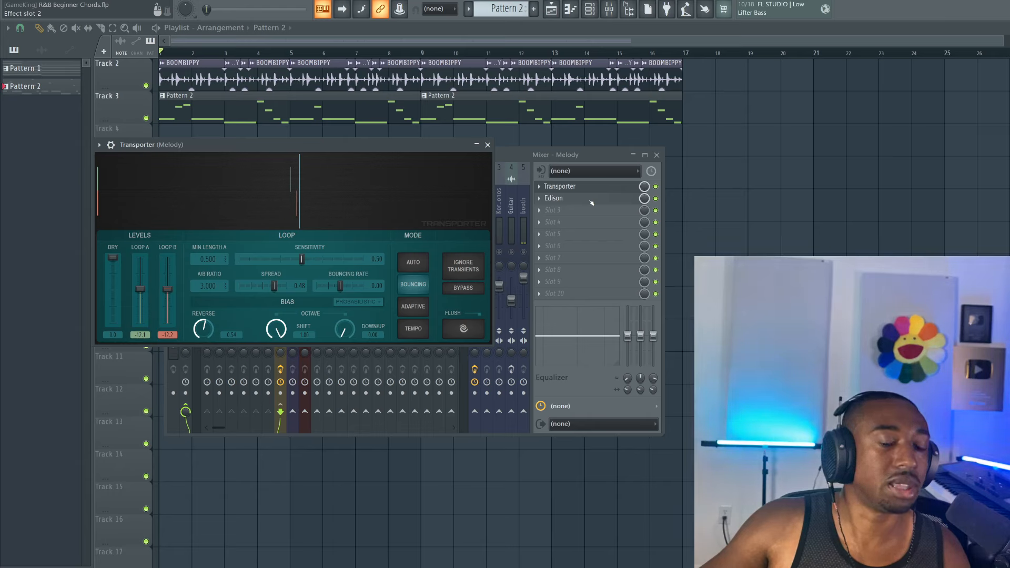
{"action": "key", "text": "space"}
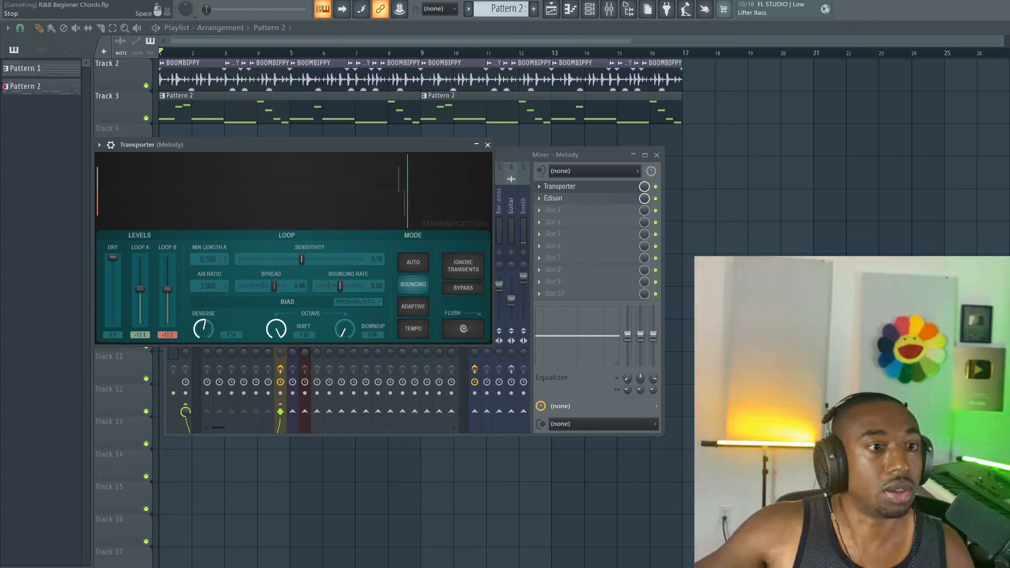
{"action": "key", "text": "space"}
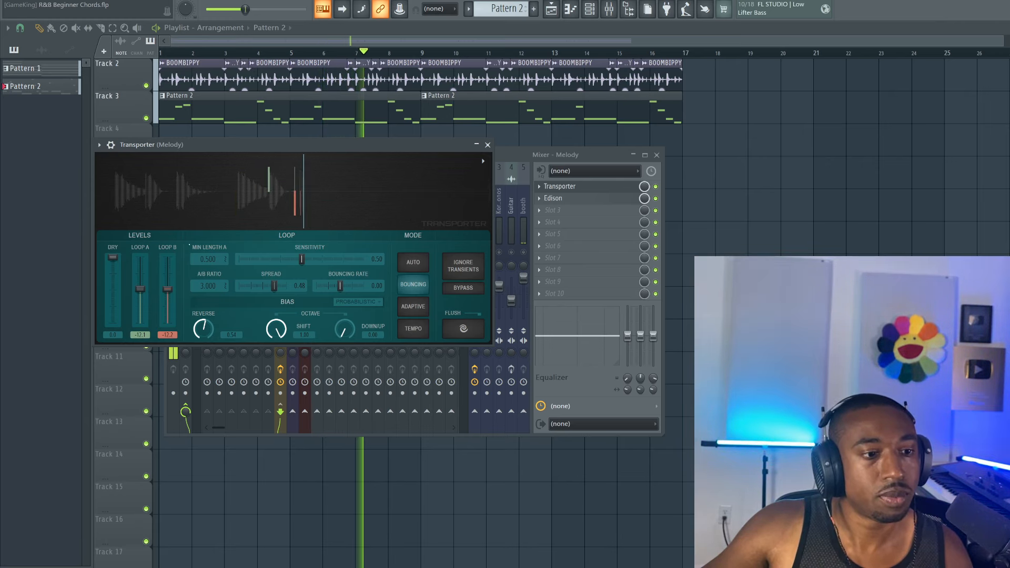
{"action": "mouse_move", "coordinate": [167, 290]}
{"action": "left_mouse_down"}
{"action": "mouse_move", "coordinate": [167, 273]}
{"action": "mouse_move", "coordinate": [140, 281]}
{"action": "mouse_move", "coordinate": [140, 270]}
{"action": "mouse_move", "coordinate": [168, 273]}
{"action": "mouse_move", "coordinate": [165, 283]}
{"action": "mouse_move", "coordinate": [140, 282]}
{"action": "mouse_move", "coordinate": [167, 276]}
{"action": "mouse_move", "coordinate": [140, 292]}
{"action": "mouse_move", "coordinate": [152, 277]}
{"action": "mouse_move", "coordinate": [167, 289]}
{"action": "mouse_move", "coordinate": [155, 289]}
{"action": "left_mouse_up"}
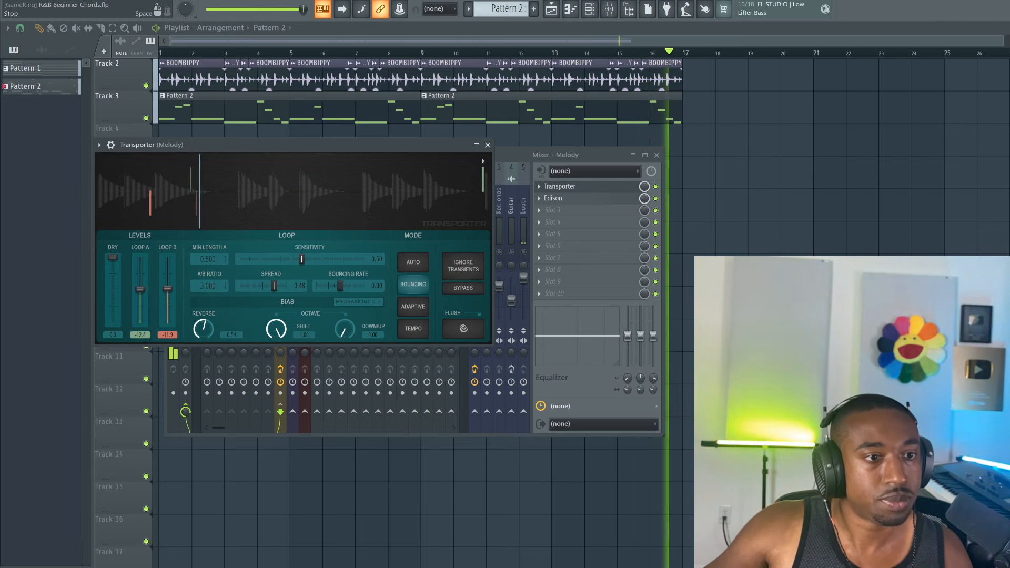
{"action": "key", "text": "space"}
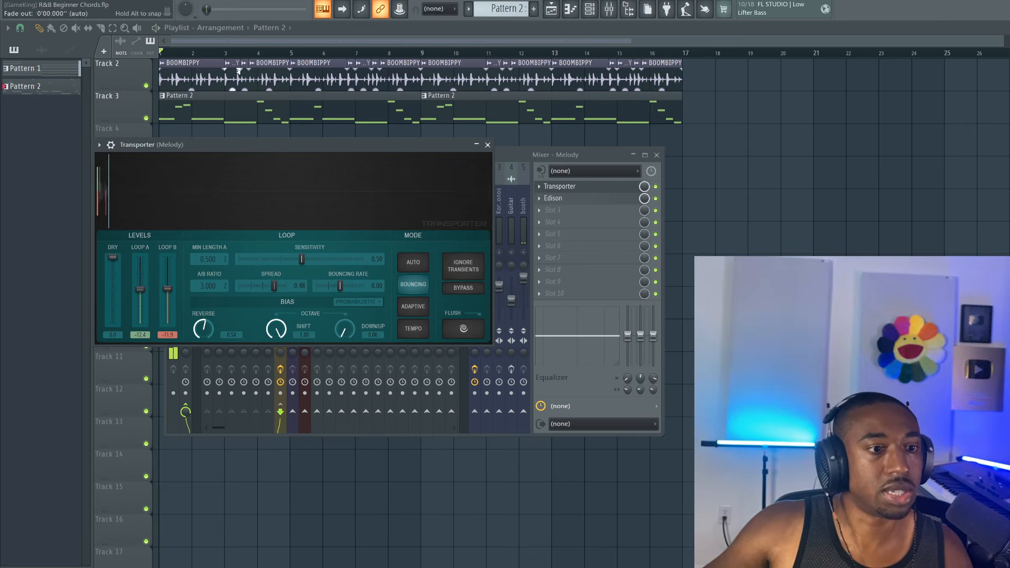
{"action": "left_click", "coordinate": [476, 145]}
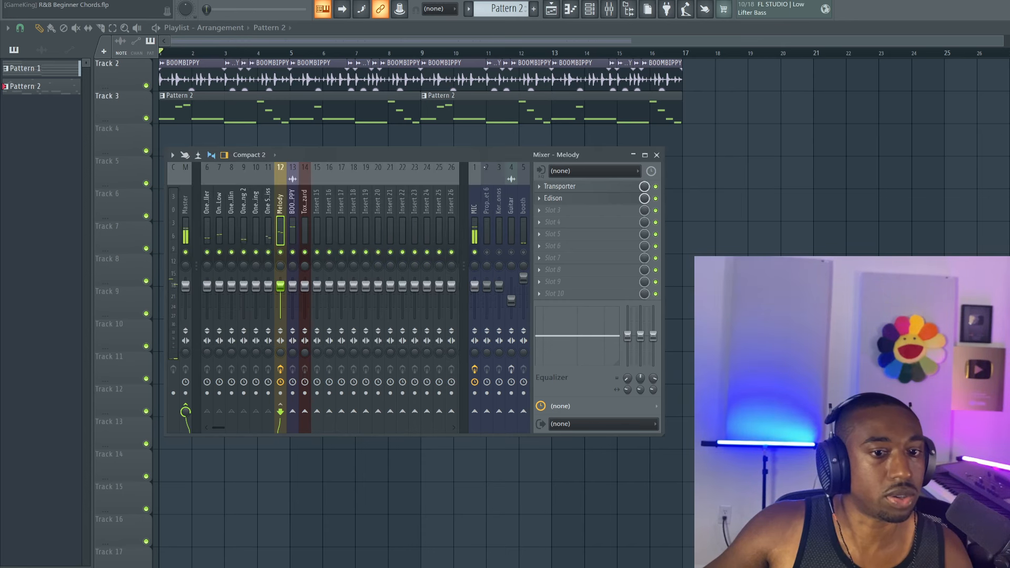
- End Edison's recording, send the captured melody to the playlist as an audio clip on Track 4, and close the open windows
{"action": "left_click", "coordinate": [572, 202]}
{"action": "left_click", "coordinate": [197, 242]}
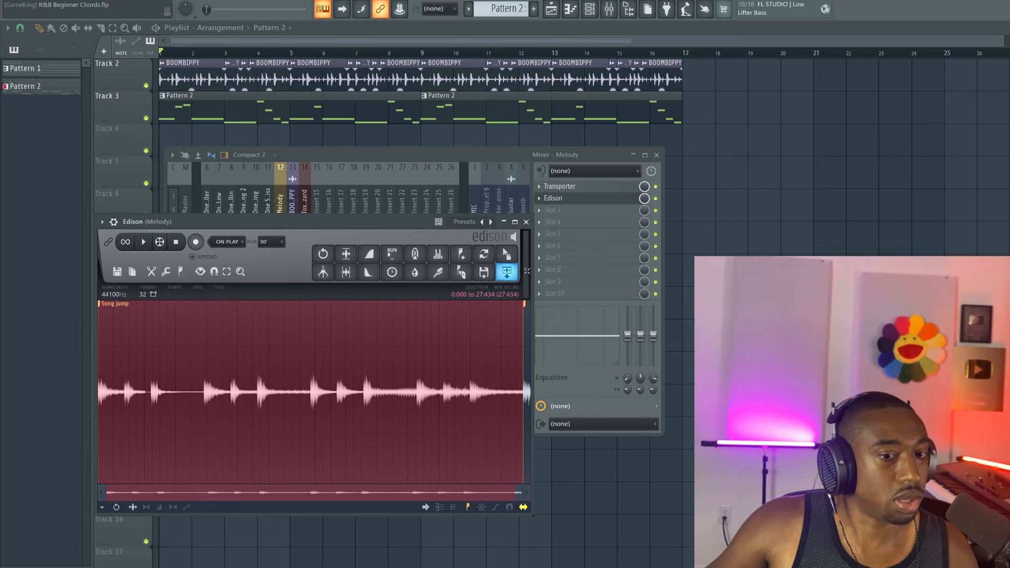
{"action": "mouse_move", "coordinate": [527, 270]}
{"action": "left_mouse_down"}
{"action": "mouse_move", "coordinate": [492, 271]}
{"action": "mouse_move", "coordinate": [638, 278]}
{"action": "mouse_move", "coordinate": [523, 278]}
{"action": "left_mouse_up"}
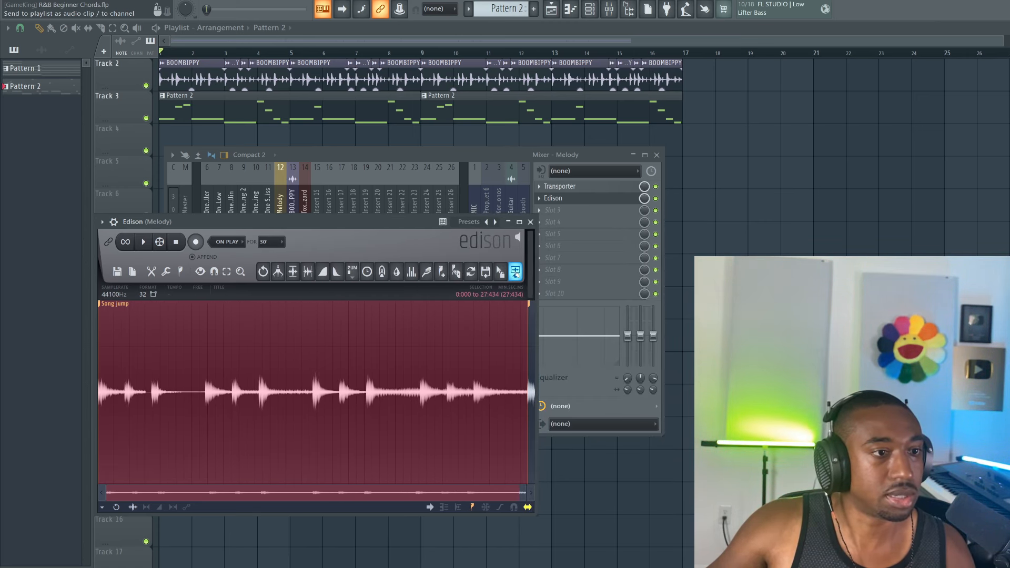
{"action": "left_click", "coordinate": [515, 271]}
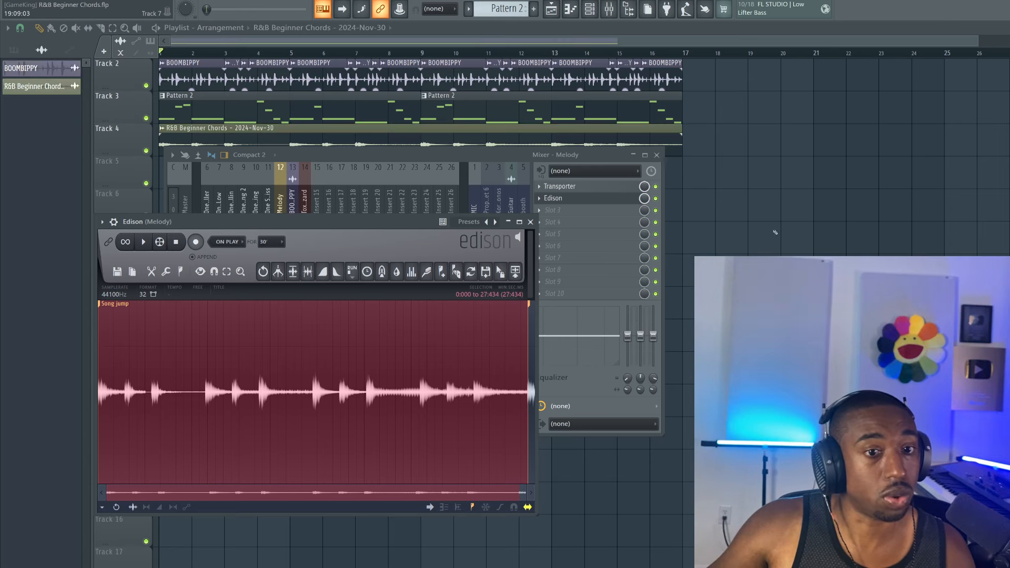
{"action": "key", "text": "F12"}
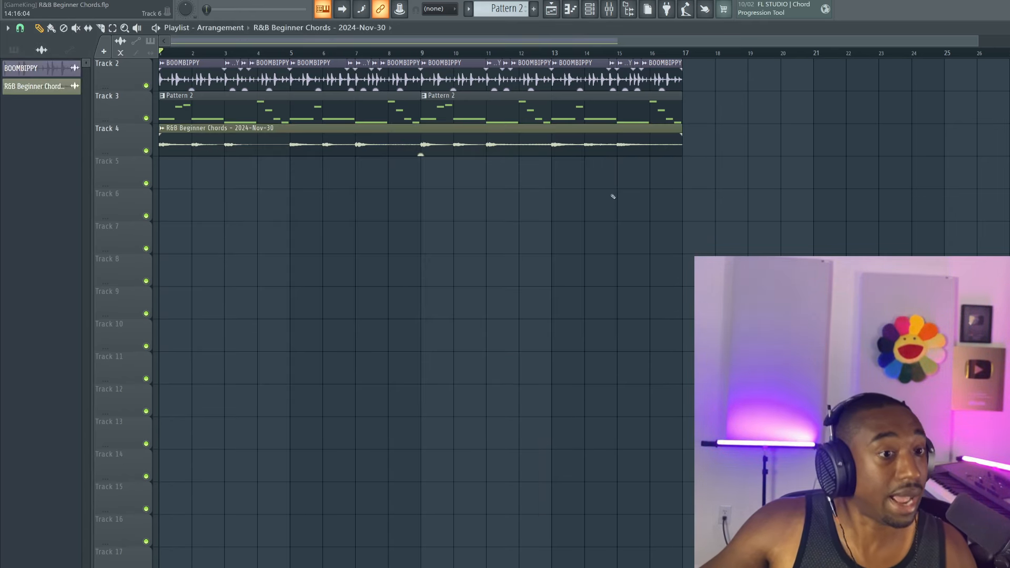
- Trim the excess tail of the recorded audio clip on Track 4 so that it ends exactly at bar 17
{"action": "scroll", "coordinate": [699, 121], "scroll_direction": "up", "scroll_amount": 1}
{"action": "scroll", "coordinate": [698, 57], "scroll_direction": "up", "scroll_amount": 8}
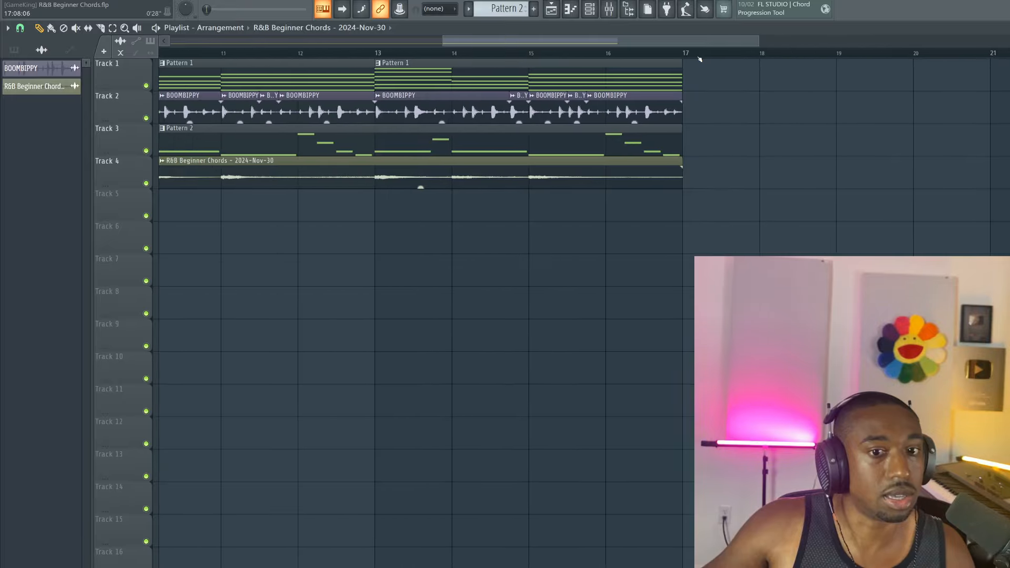
{"action": "scroll", "coordinate": [697, 59], "scroll_direction": "up", "scroll_amount": 2}
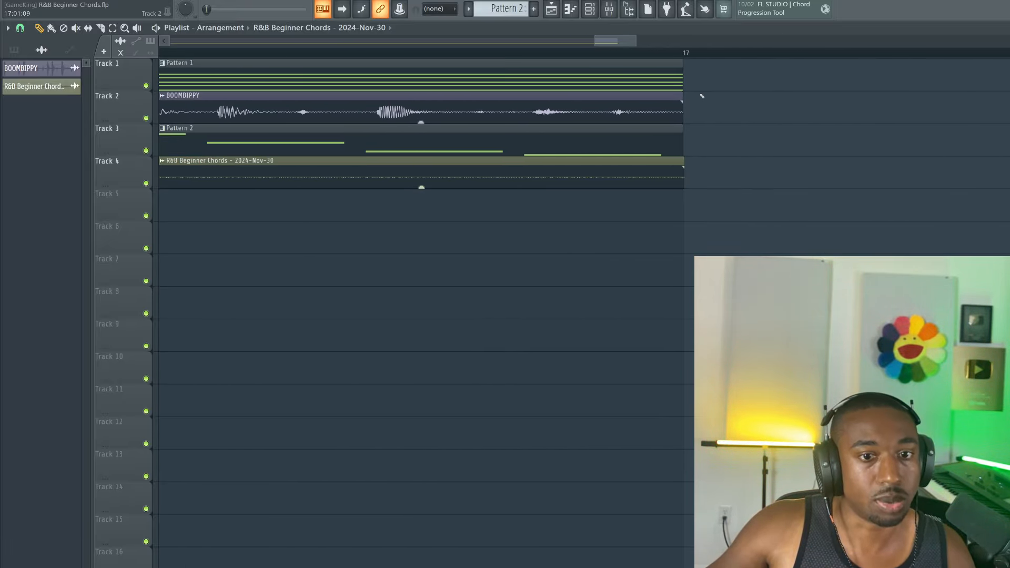
{"action": "scroll", "coordinate": [699, 52], "scroll_direction": "up", "scroll_amount": 1}
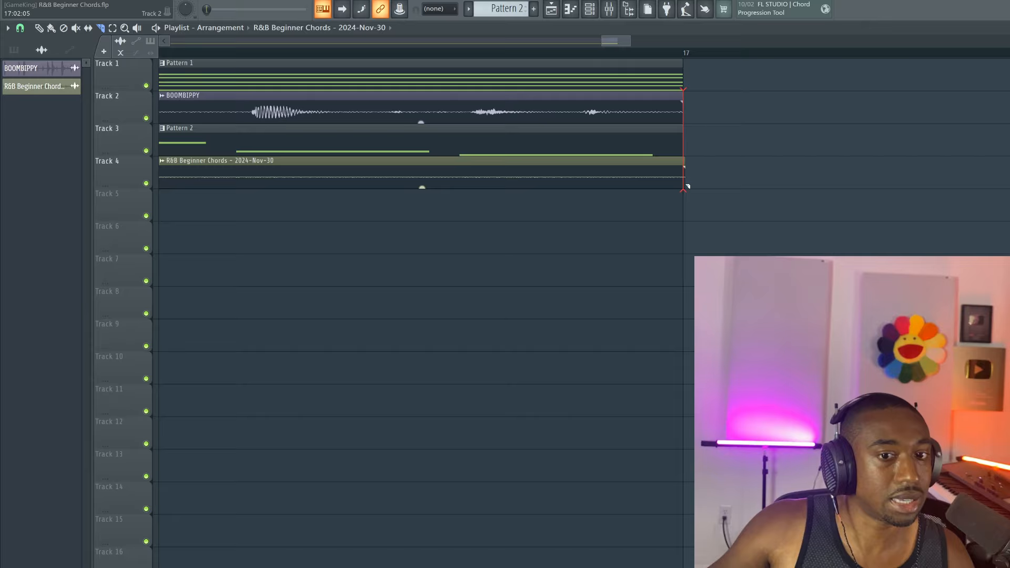
{"action": "scroll", "coordinate": [321, 55], "scroll_direction": "down", "scroll_amount": 8}
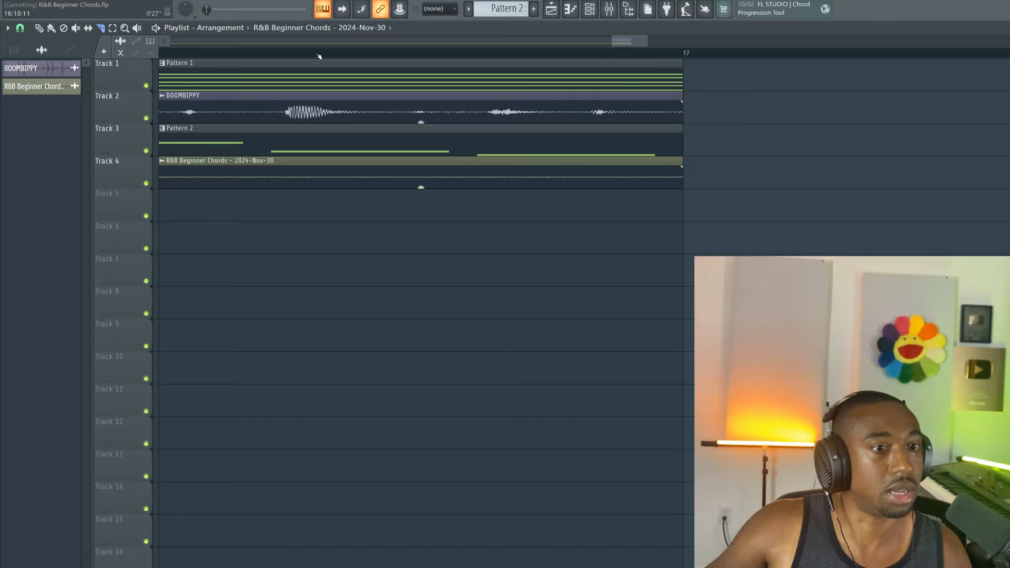
{"action": "left_click_drag", "start_coordinate": [580, 50], "coordinate": [396, 50]}
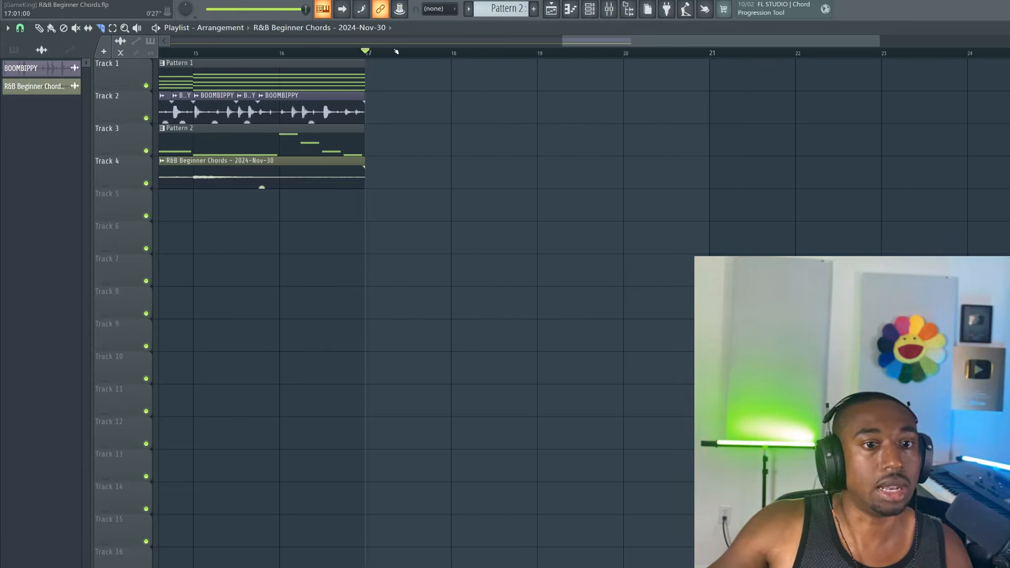
{"action": "left_click_drag", "start_coordinate": [631, 41], "coordinate": [200, 41]}
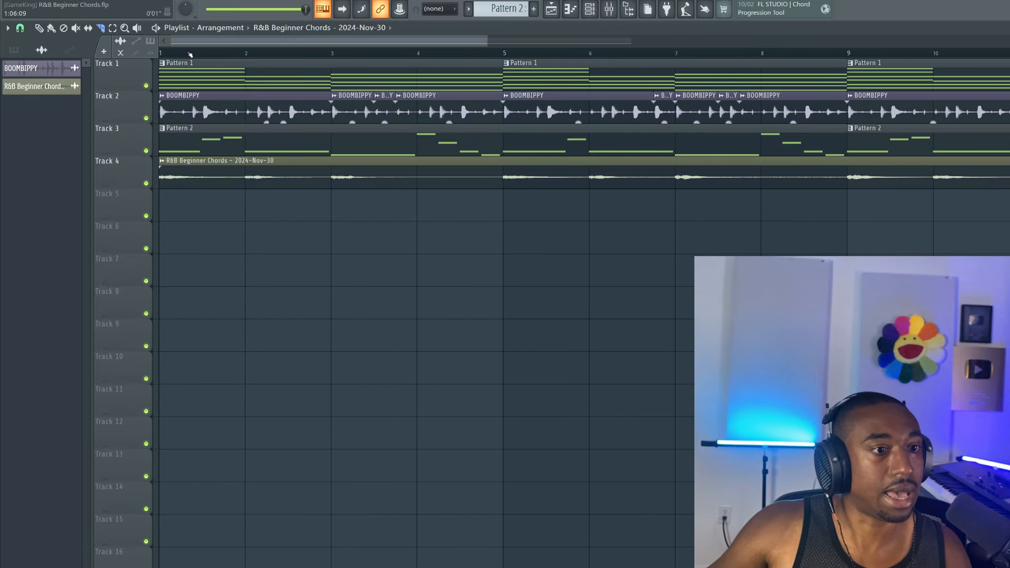
{"action": "scroll", "coordinate": [178, 48], "scroll_direction": "down", "scroll_amount": 3}
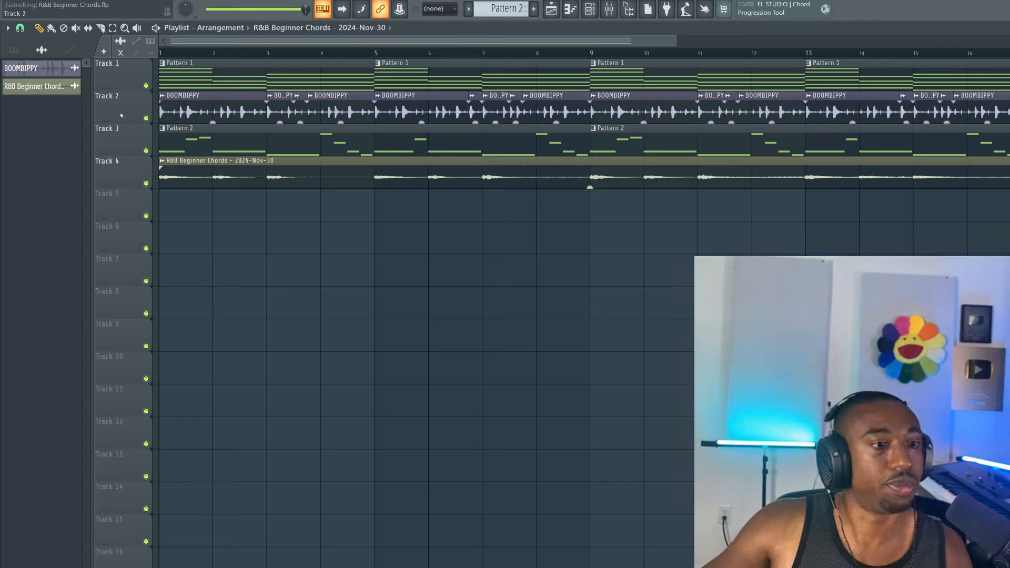
- Mute the four Pattern 1 clips on Track 1, save the project, and audition the recorded clip with the drums and bassline
{"action": "key", "text": "t"}
{"action": "left_click", "coordinate": [276, 180]}
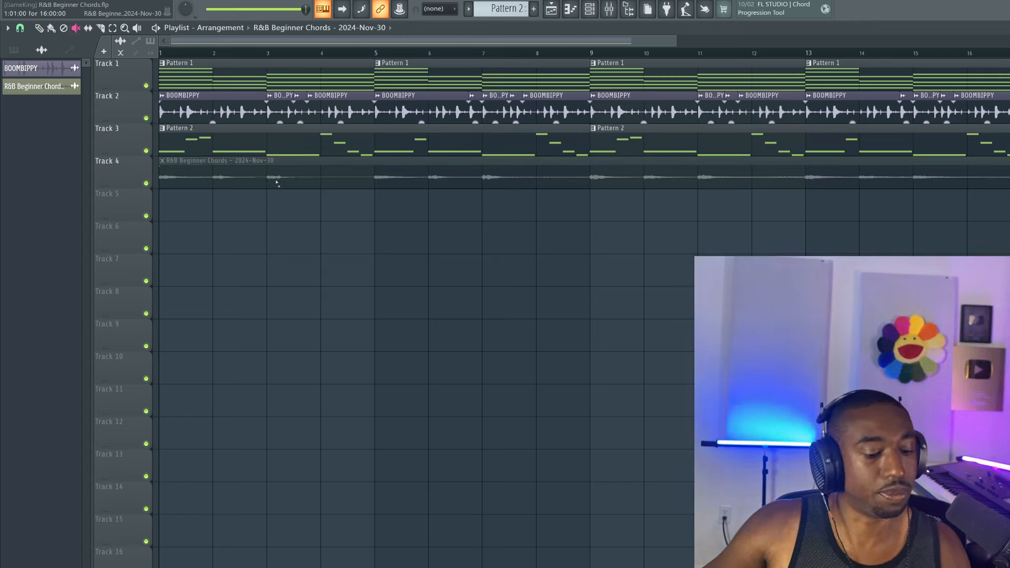
{"action": "key", "text": "ctrl+s"}
{"action": "left_click_drag", "start_coordinate": [269, 79], "coordinate": [479, 69]}
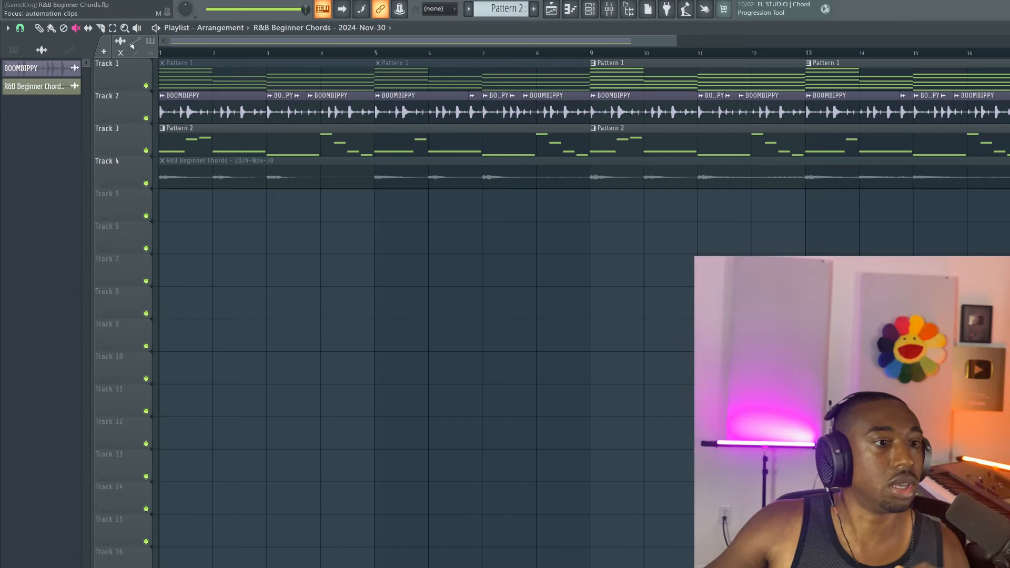
{"action": "left_click_drag", "start_coordinate": [626, 70], "coordinate": [842, 74]}
{"action": "left_click", "coordinate": [430, 174]}
{"action": "key", "text": "space"}
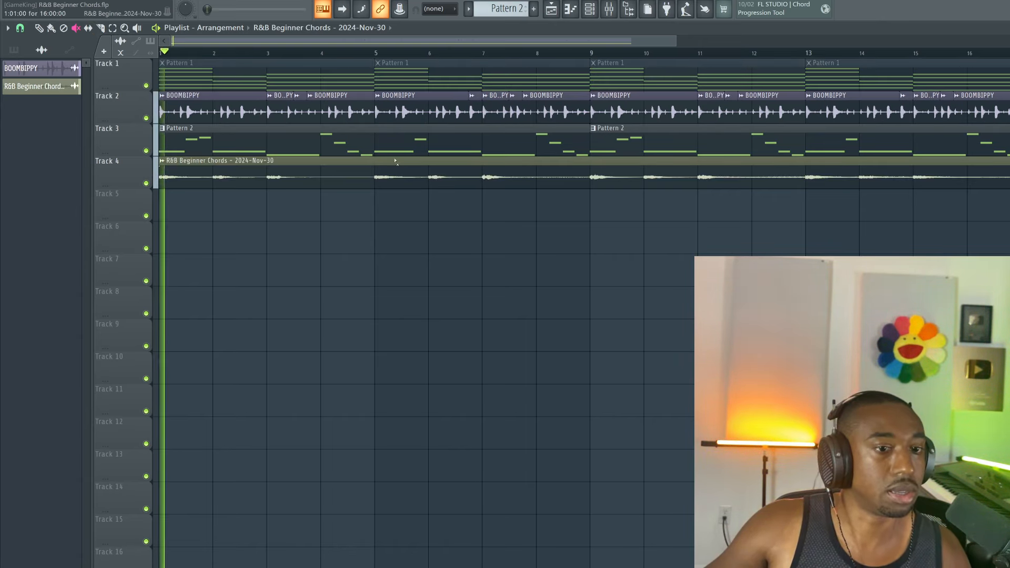
{"action": "scroll", "coordinate": [286, 69], "scroll_direction": "down", "scroll_amount": 4}
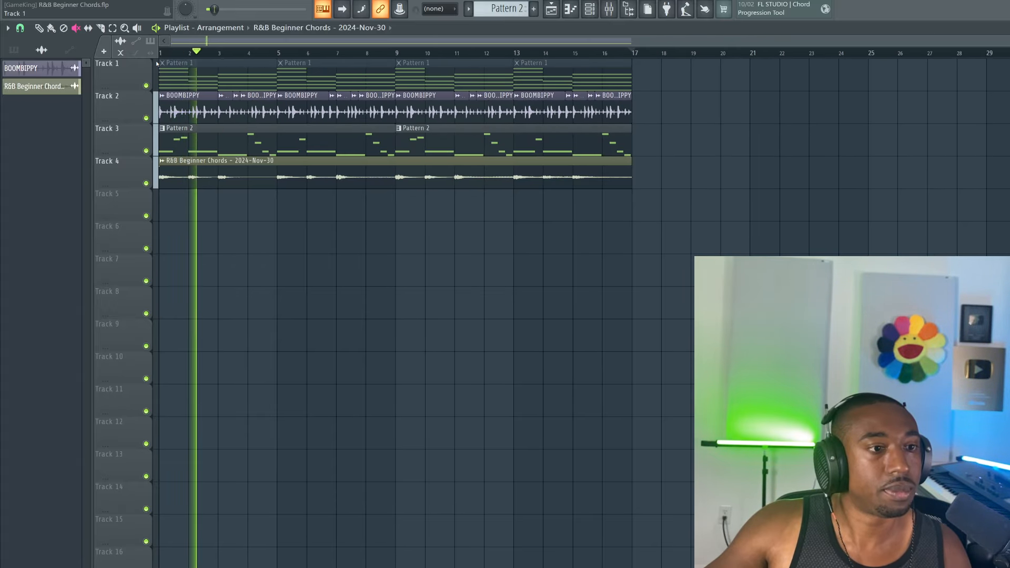
- Duplicate the Pattern 1, BOOMBIPPY and Pattern 2 clips from bar 17 onward and select bars 17 to 33 as the playback range
{"action": "left_click", "coordinate": [39, 28]}
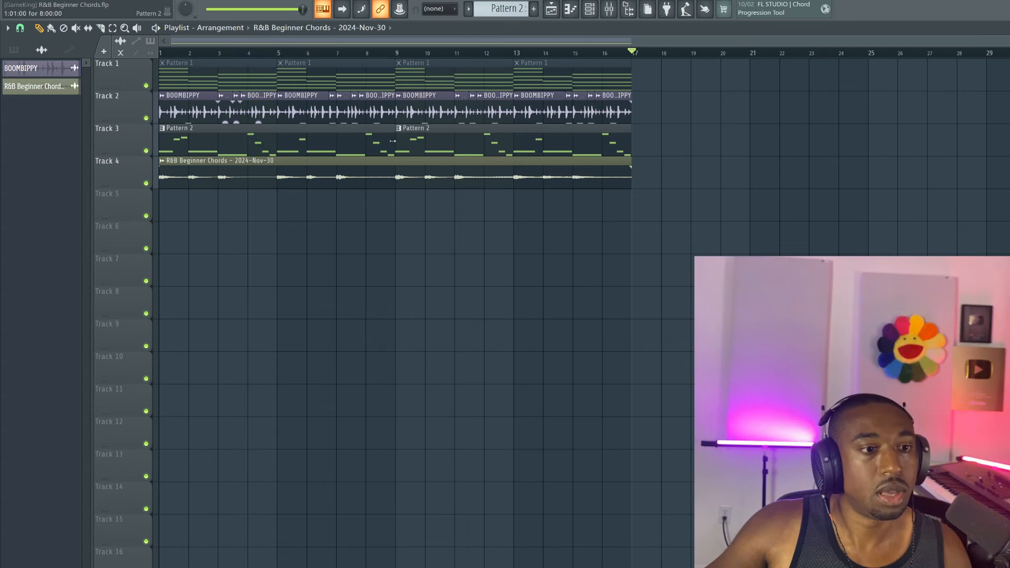
{"action": "left_click_drag", "start_coordinate": [666, 156], "coordinate": [176, 90]}
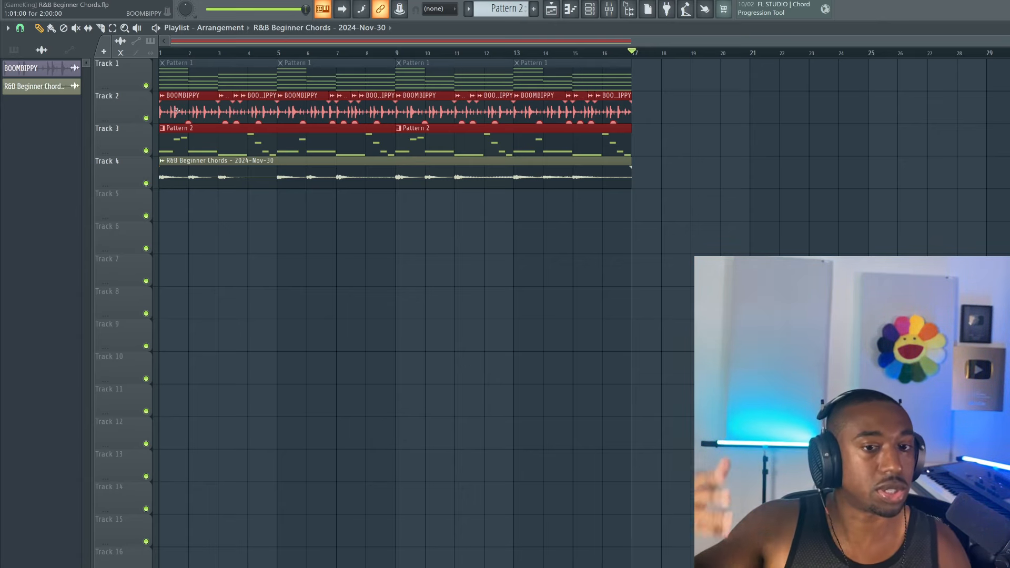
{"action": "key", "text": "ctrl+b"}
{"action": "left_click", "coordinate": [381, 255], "text": "ctrl"}
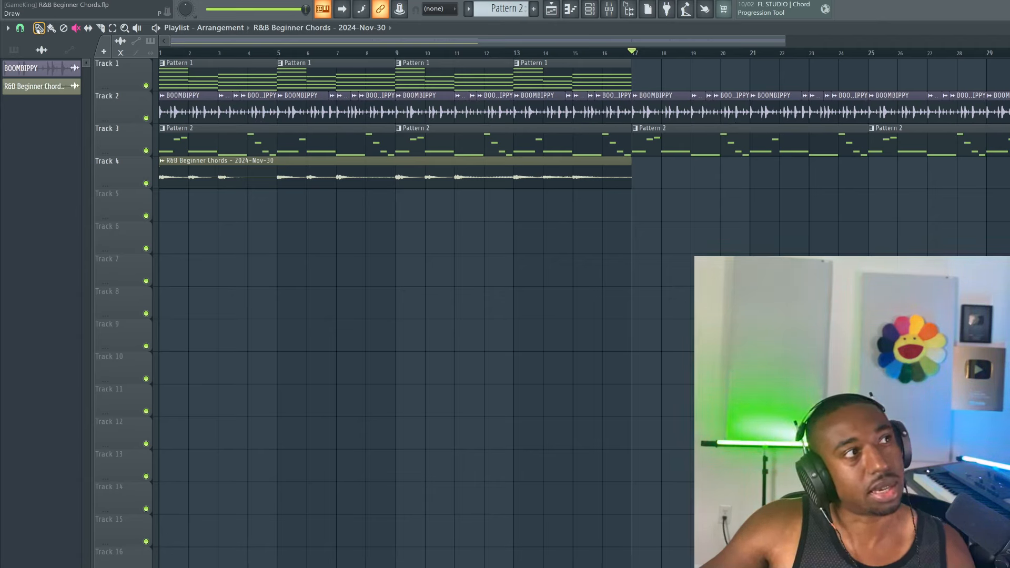
{"action": "left_click_drag", "start_coordinate": [247, 61], "coordinate": [597, 86]}
{"action": "key", "text": "ctrl+b"}
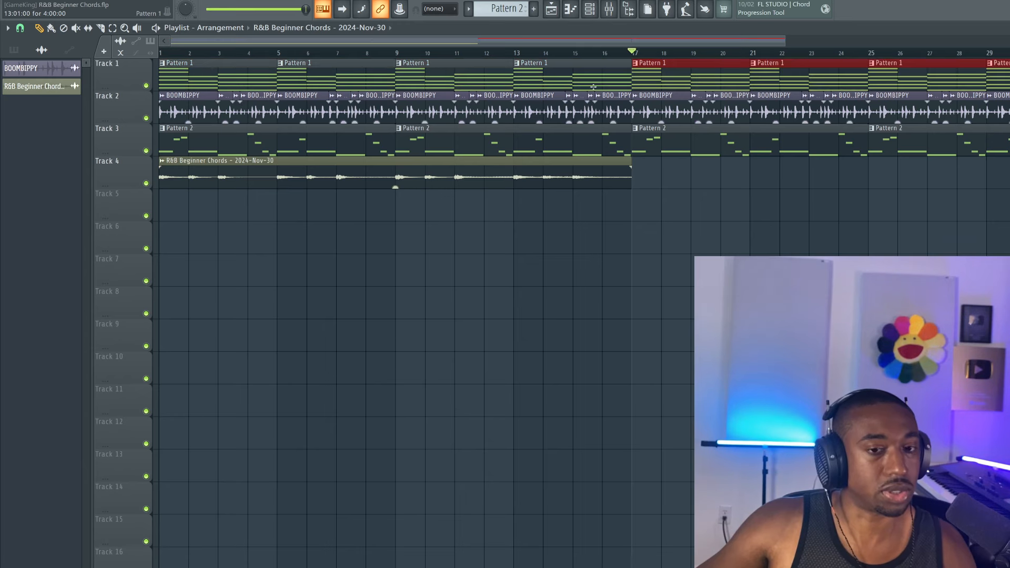
{"action": "right_click", "coordinate": [751, 216]}
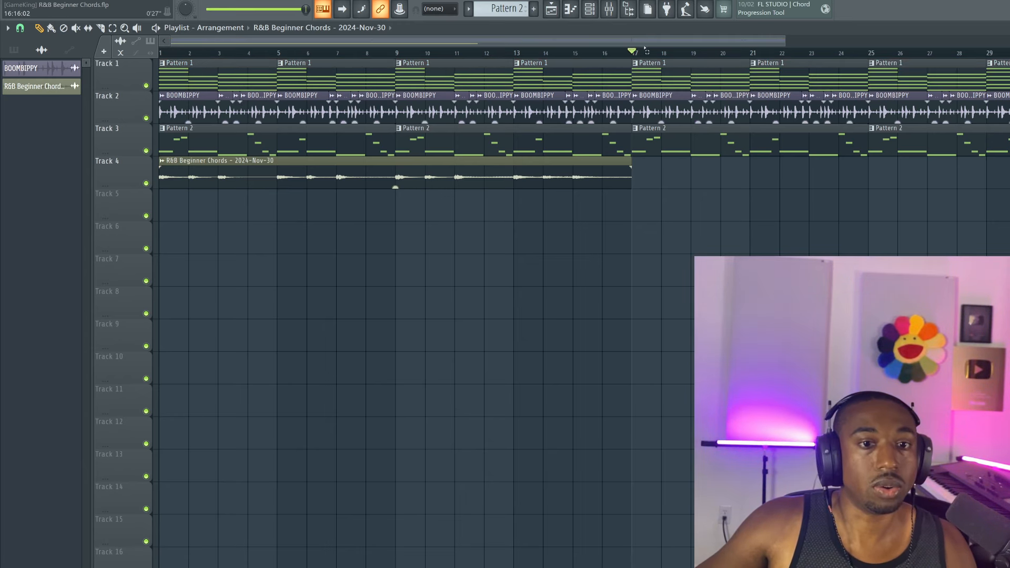
{"action": "left_click_drag", "start_coordinate": [645, 51], "coordinate": [1009, 52]}
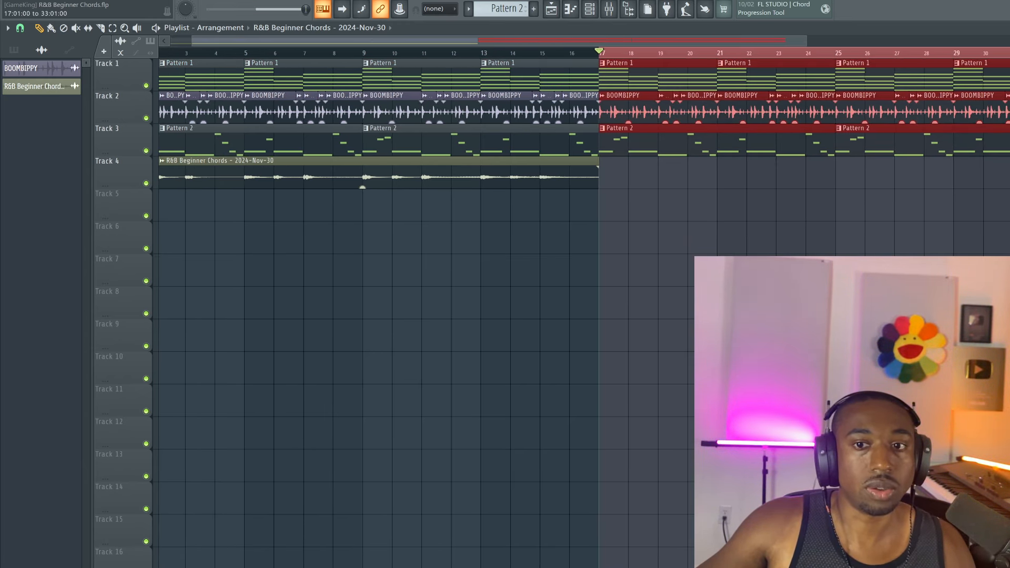
- Start a new empty sample in the Melody track's Edison and keep its recording mode set to On play
{"action": "left_click", "coordinate": [613, 16]}
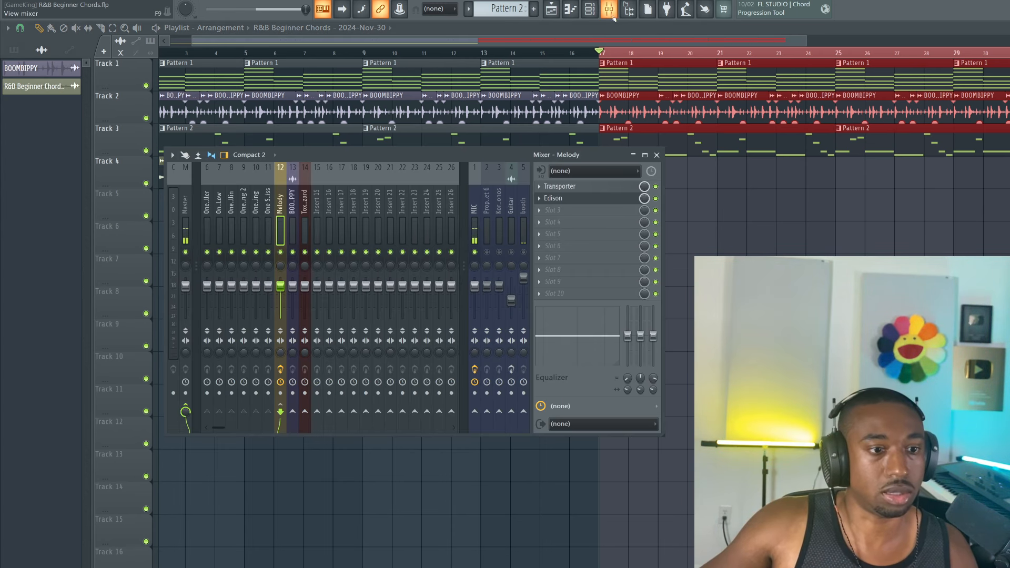
{"action": "left_click", "coordinate": [592, 187]}
{"action": "left_click", "coordinate": [581, 198]}
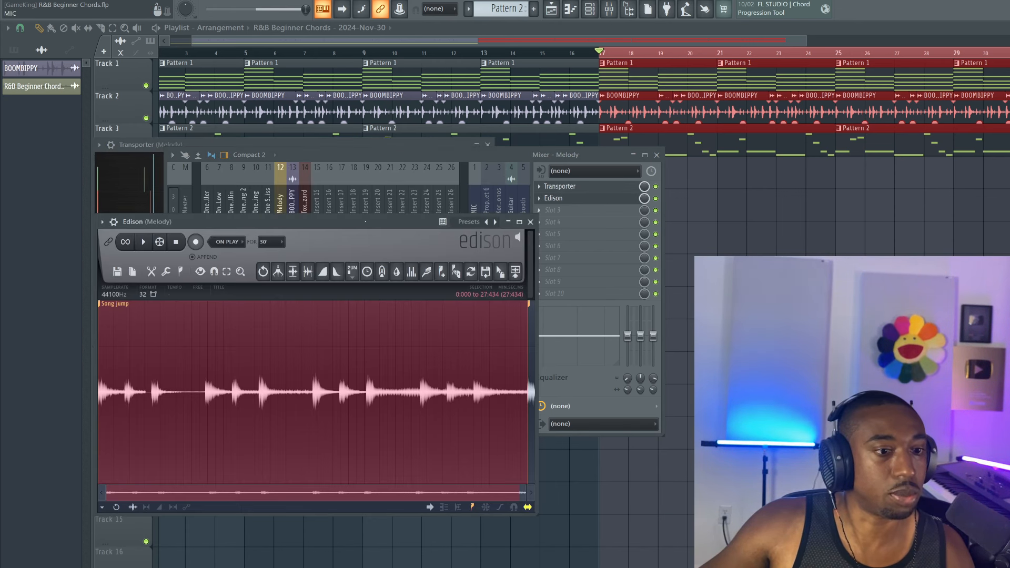
{"action": "left_click", "coordinate": [121, 272]}
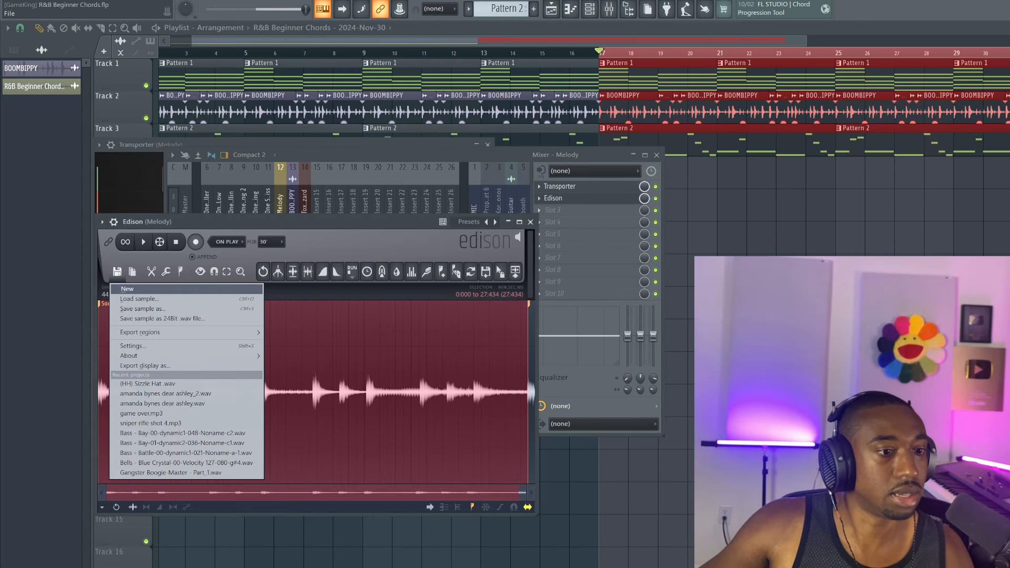
{"action": "left_click", "coordinate": [126, 289]}
{"action": "left_click", "coordinate": [226, 242]}
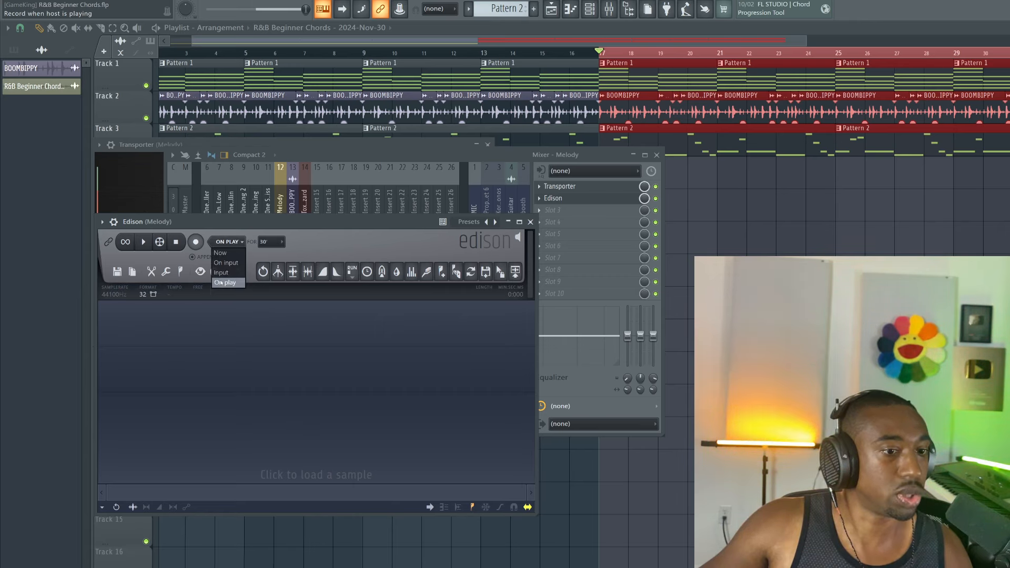
{"action": "left_click", "coordinate": [530, 221]}
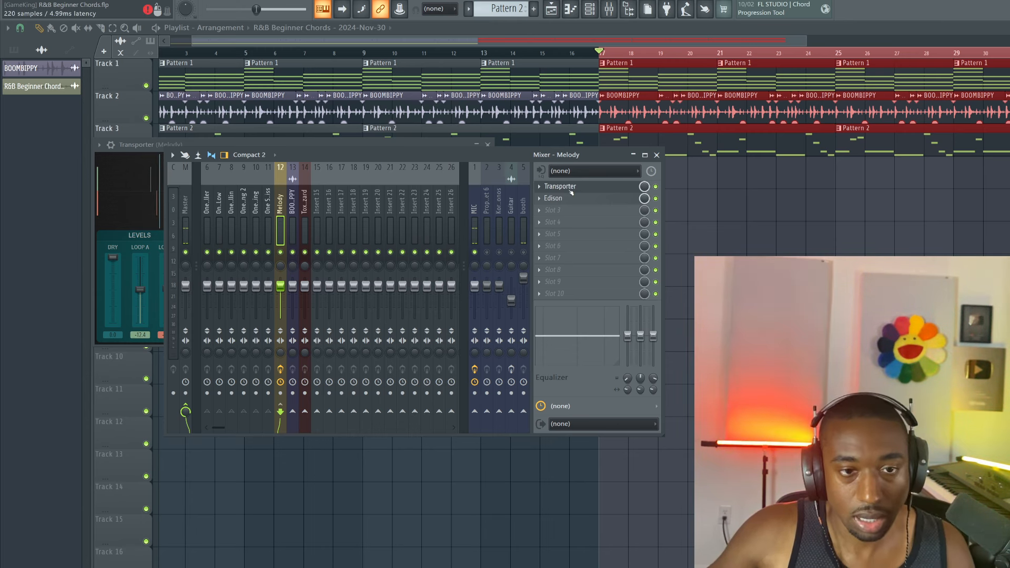
- Lower Transporter's Dry level on the Melody track to -INF dB so only the effect signal is recorded
{"action": "left_click", "coordinate": [560, 187]}
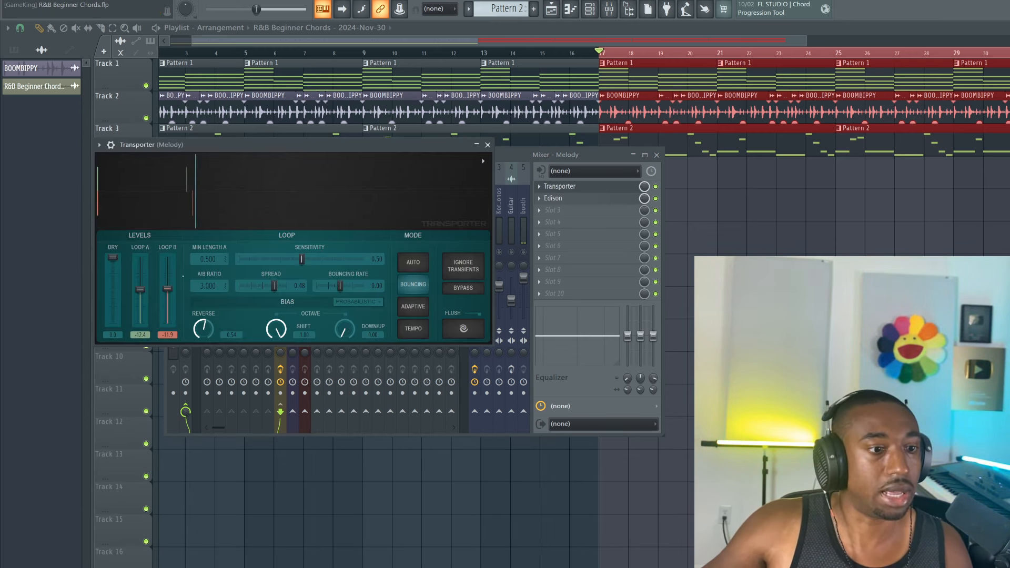
{"action": "left_click_drag", "start_coordinate": [110, 277], "coordinate": [110, 292]}
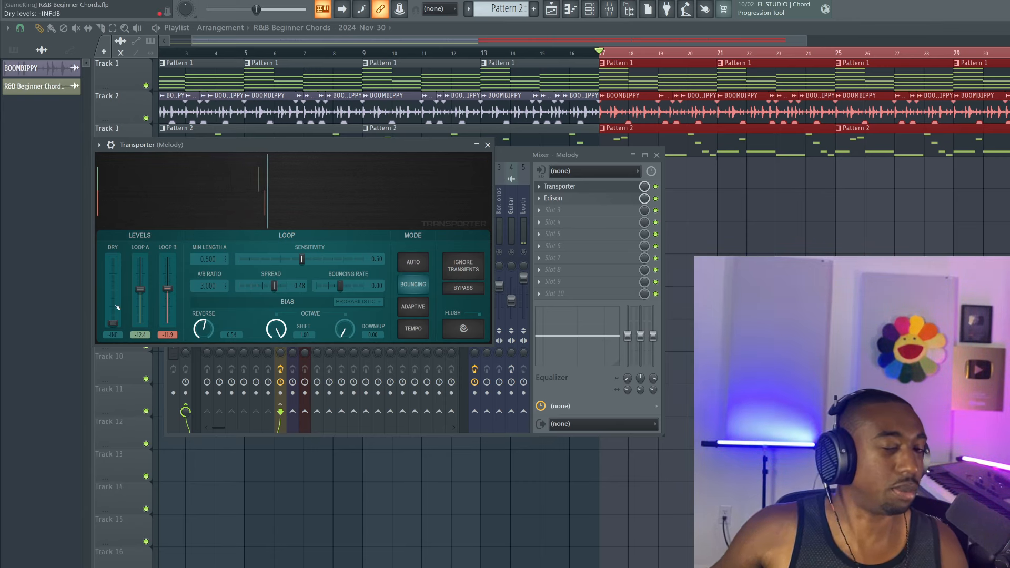
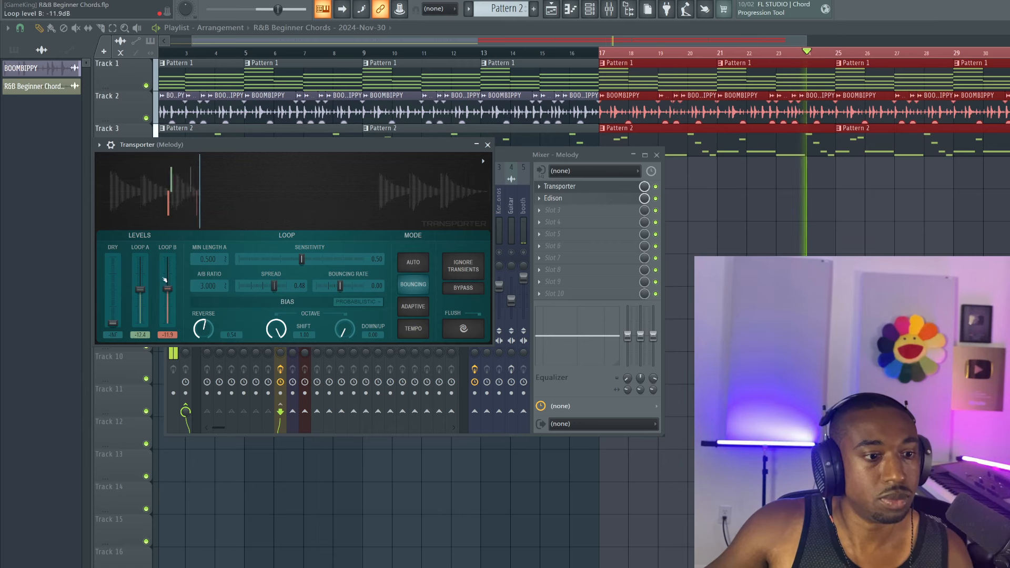
- Ride Transporter's Loop A and Loop B levels during recording, raising Loop B to about -7.5 dB and bringing it back to about -11.5 dB
{"action": "left_click_drag", "start_coordinate": [167, 288], "coordinate": [168, 282]}
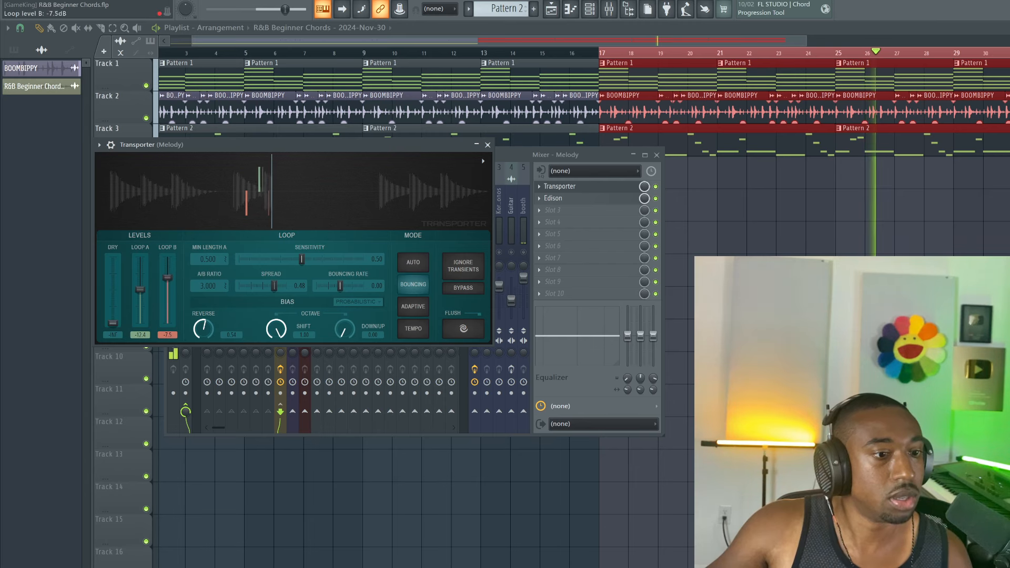
{"action": "left_click_drag", "start_coordinate": [167, 277], "coordinate": [149, 299]}
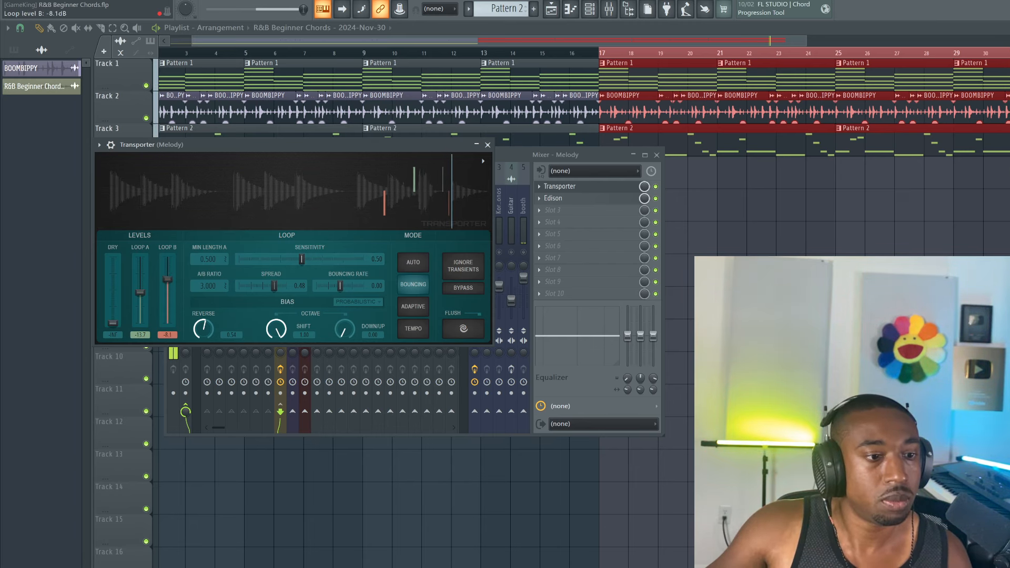
{"action": "left_click_drag", "start_coordinate": [167, 279], "coordinate": [167, 287]}
- Stop playback, end the recording in the Melody track's Edison, and place it as an audio clip on Track 4 from bar 17
{"action": "key", "text": "space"}
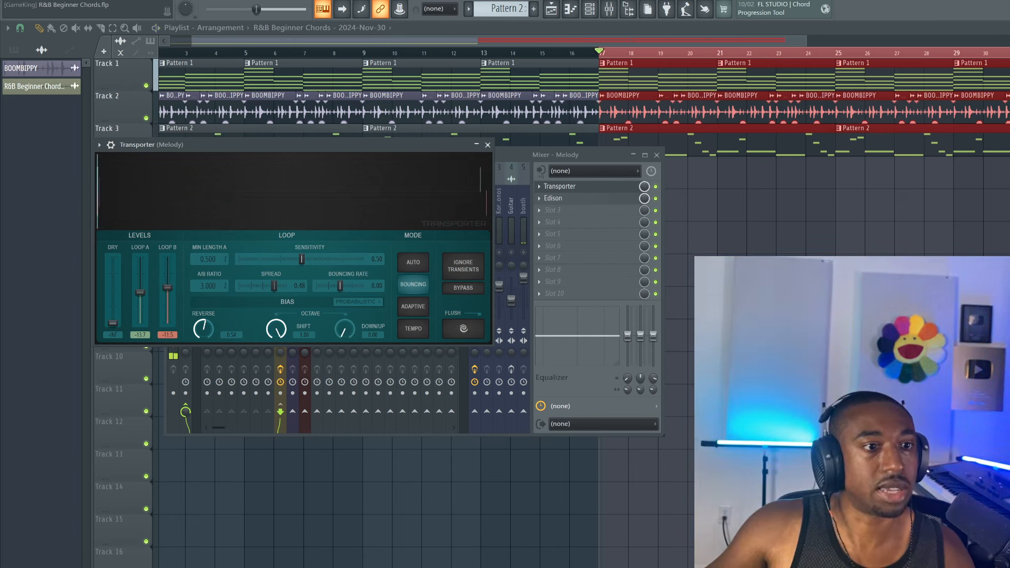
{"action": "left_click", "coordinate": [563, 198]}
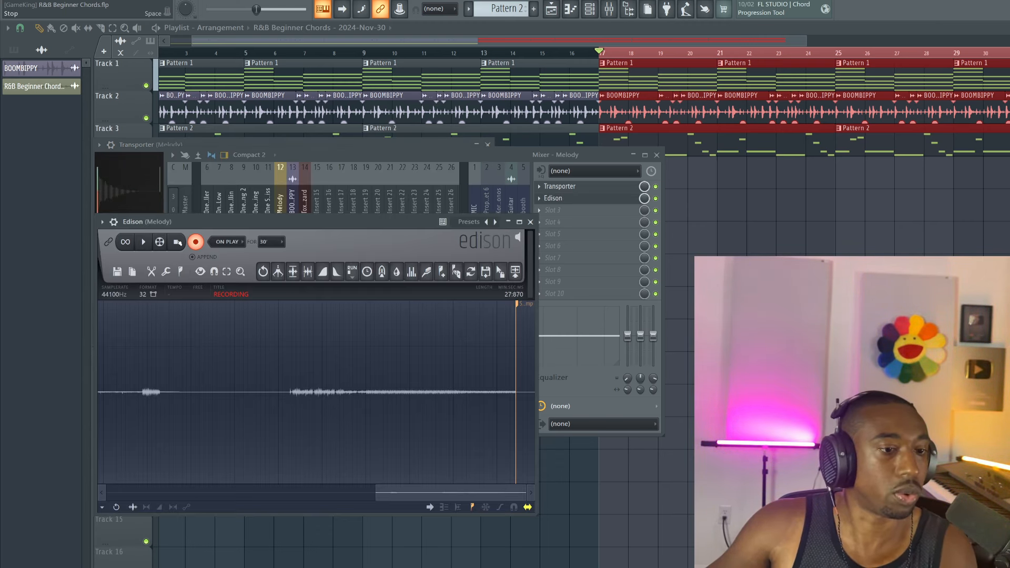
{"action": "left_click", "coordinate": [178, 241]}
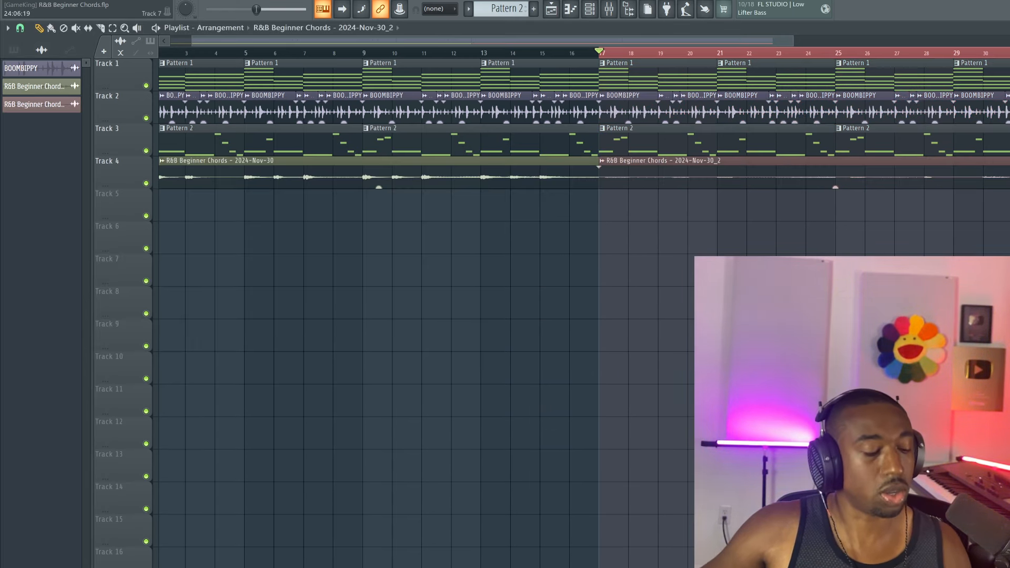
- Rename the newly recorded audio clip at bar 17 on Track 4 as TEXTURE
{"action": "left_click", "coordinate": [602, 161]}
{"action": "left_click", "coordinate": [618, 180]}
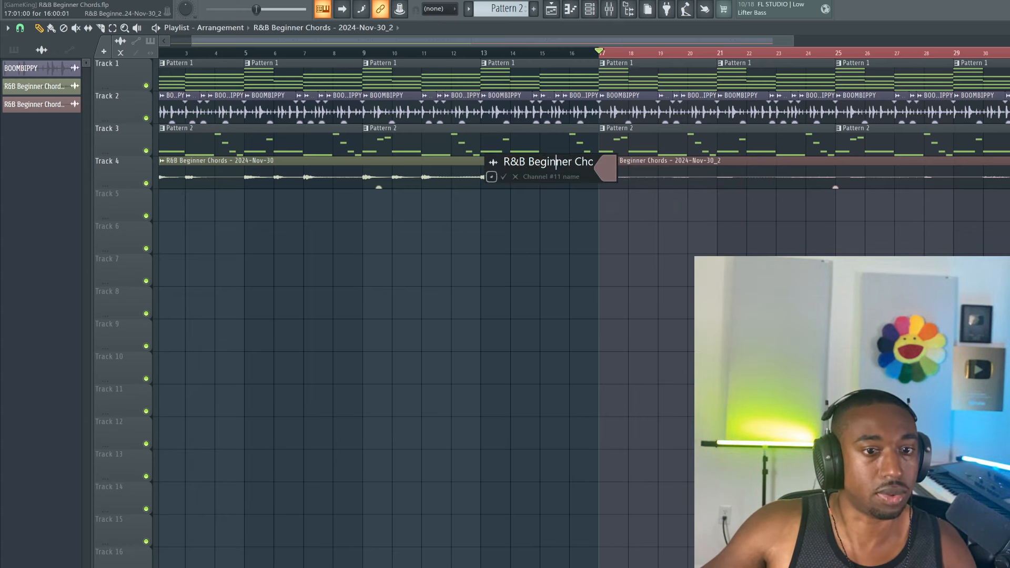
{"action": "type", "text": "TE"}
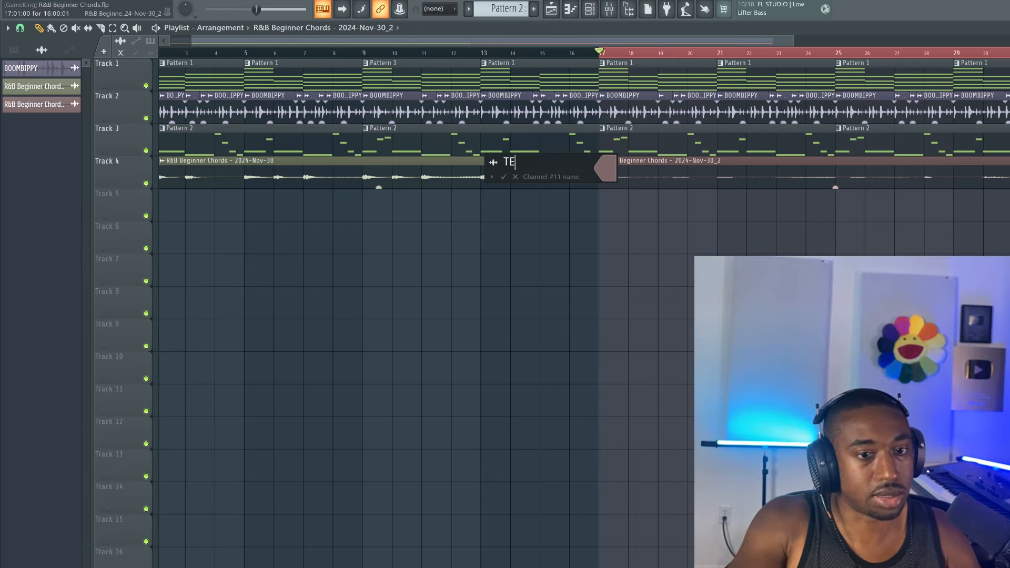
{"action": "type", "text": "XTURE"}
{"action": "key", "text": "Return"}
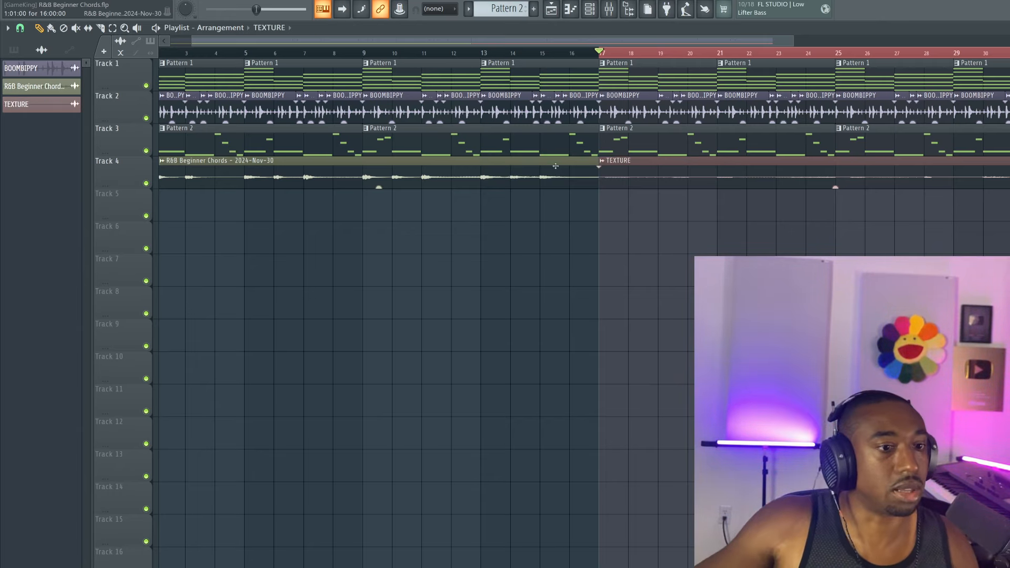
- Rename the first recorded audio clip on Track 4 as MELODY _ TEXTURE
{"action": "left_click", "coordinate": [163, 162]}
{"action": "left_click", "coordinate": [182, 206]}
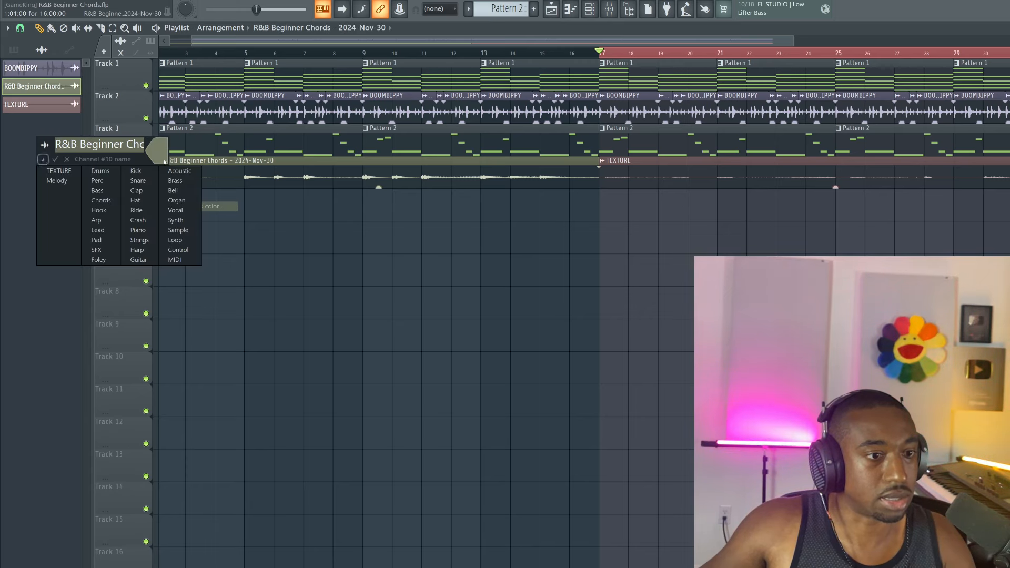
{"action": "left_click_drag", "start_coordinate": [143, 145], "coordinate": [140, 145]}
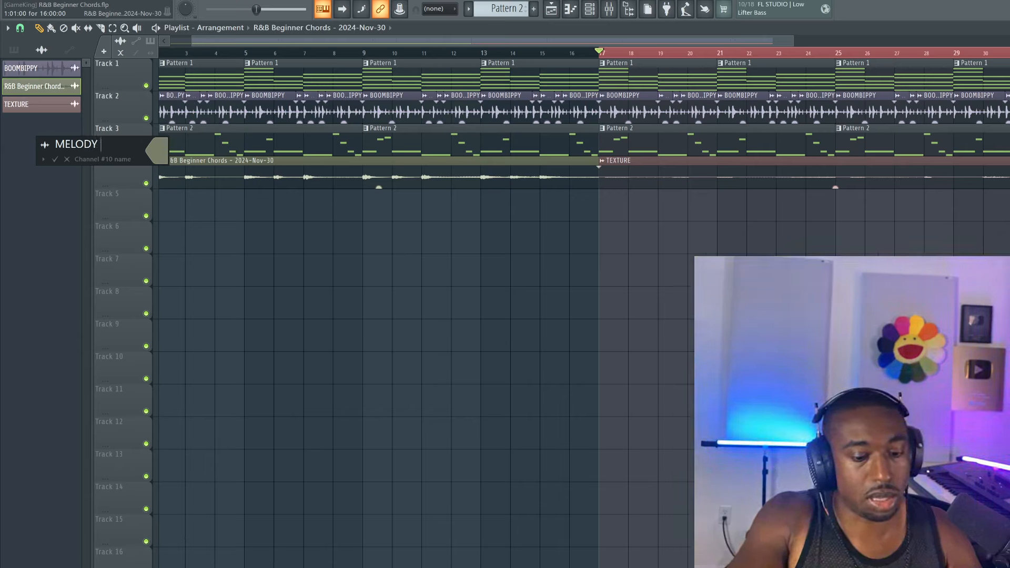
{"action": "type", "text": "XTURE"}
{"action": "key", "text": "Return"}
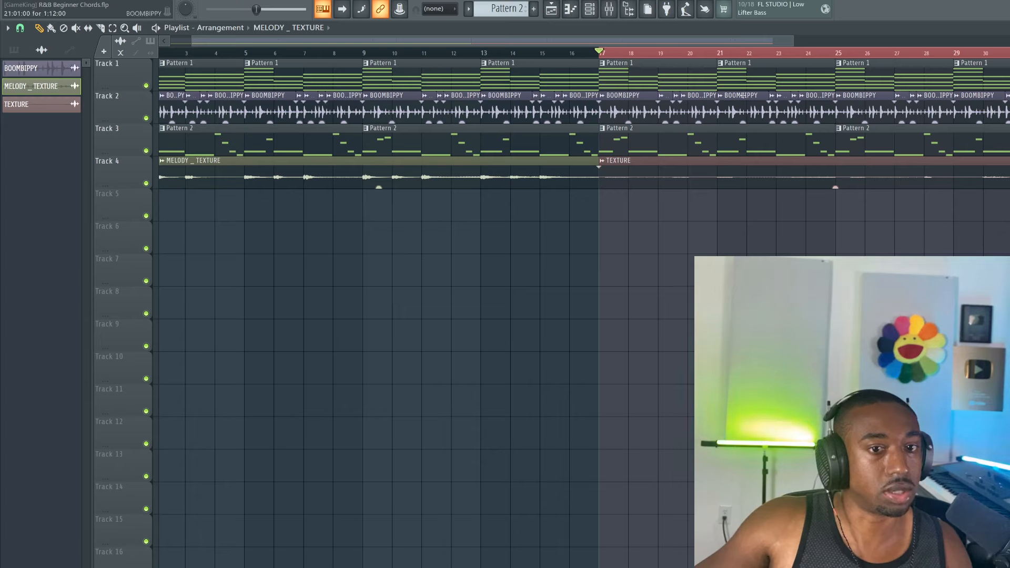
- Clear the playlist time selection and raise the TEXTURE clip's gain on Track 4
{"action": "key", "text": "ctrl+d"}
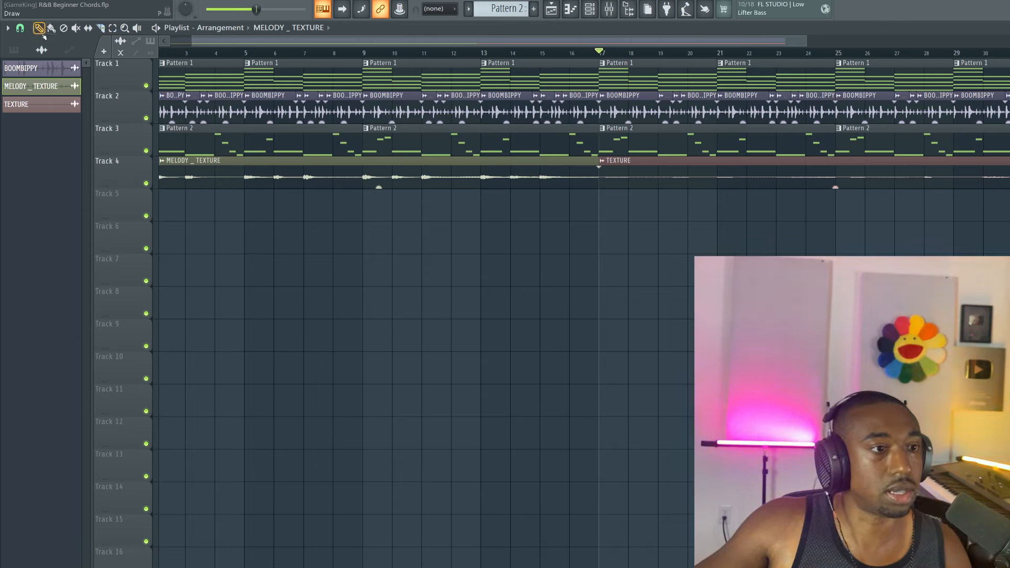
{"action": "key", "text": "space"}
{"action": "key", "text": "space"}
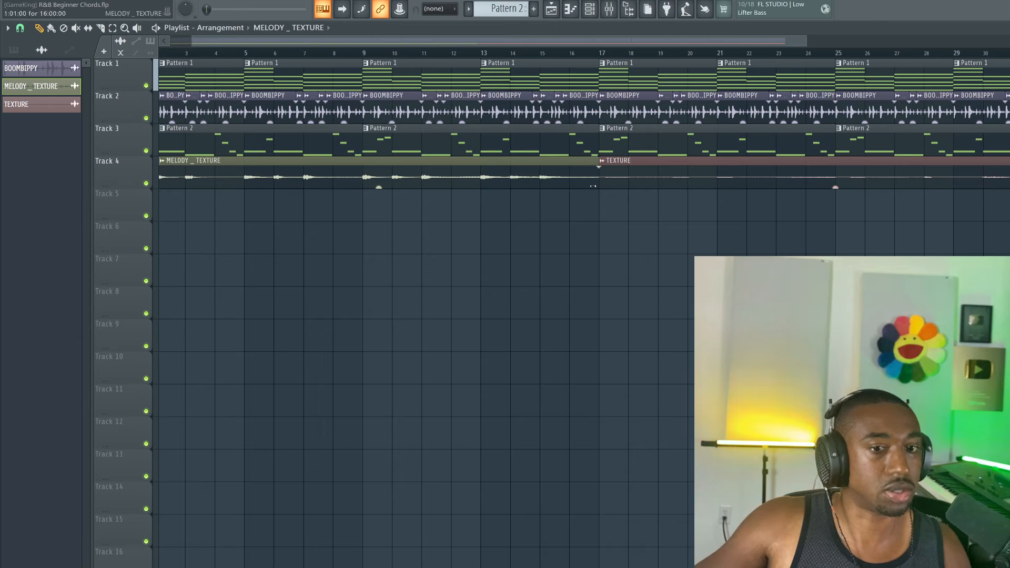
{"action": "left_click_drag", "start_coordinate": [835, 187], "coordinate": [835, 179]}
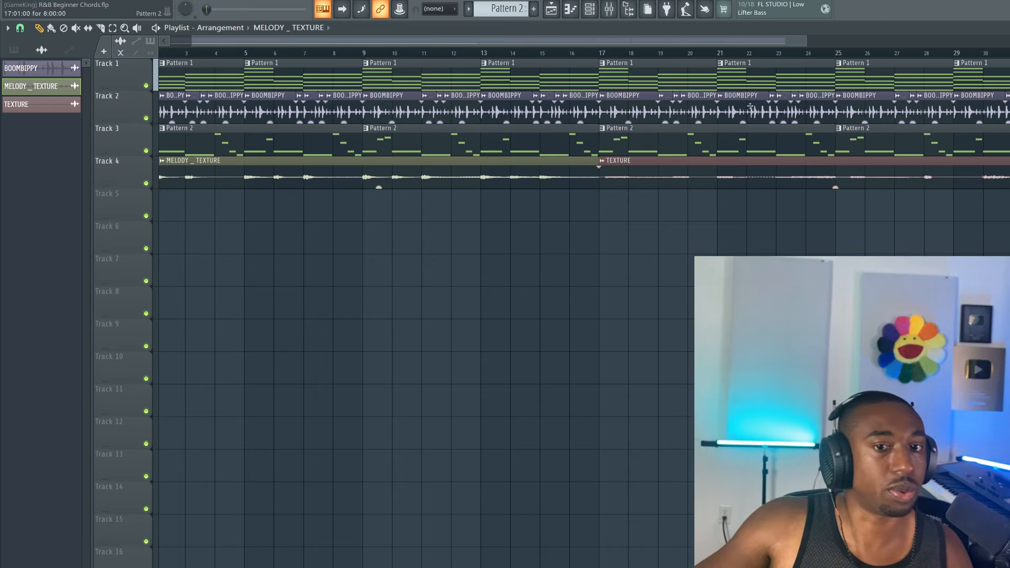
- Delete the Pattern 1 clips from bar 17 onward on Track 1, and raise the TEXTURE clip's gain further during playback
{"action": "left_click_drag", "start_coordinate": [650, 71], "coordinate": [963, 78]}
{"action": "key", "text": "space"}
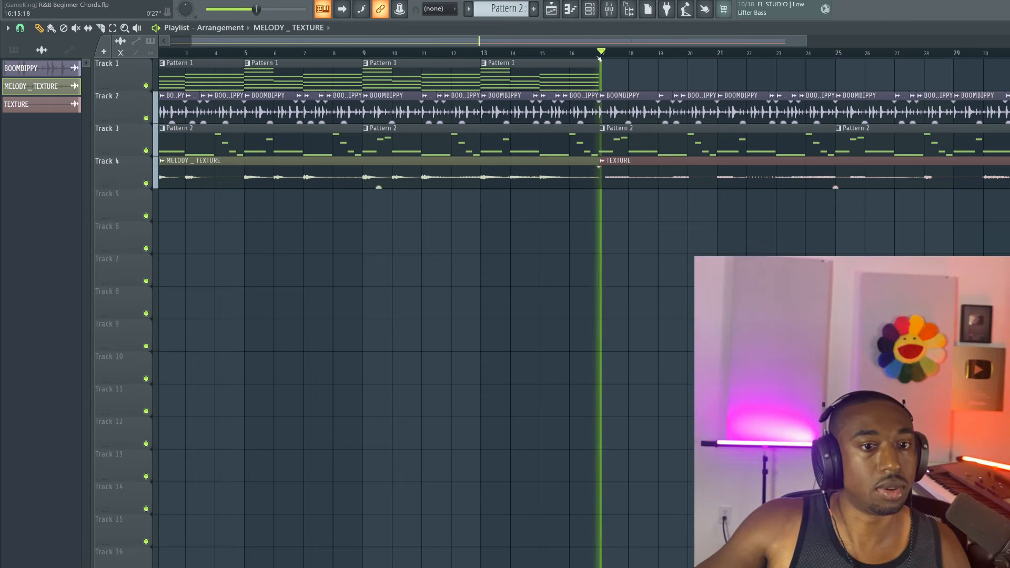
{"action": "left_click_drag", "start_coordinate": [835, 187], "coordinate": [835, 181]}
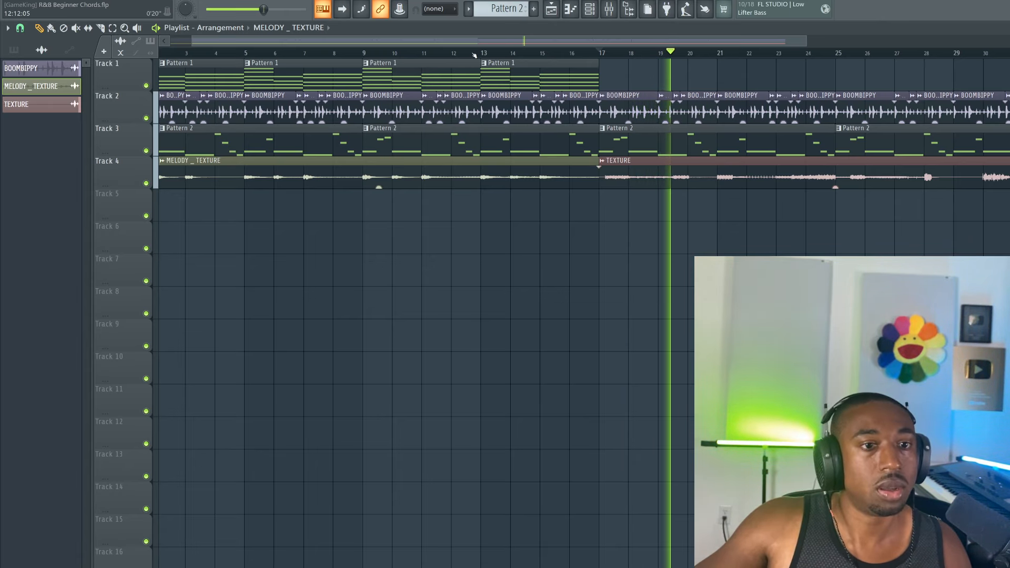
{"action": "left_click_drag", "start_coordinate": [474, 41], "coordinate": [544, 42]}
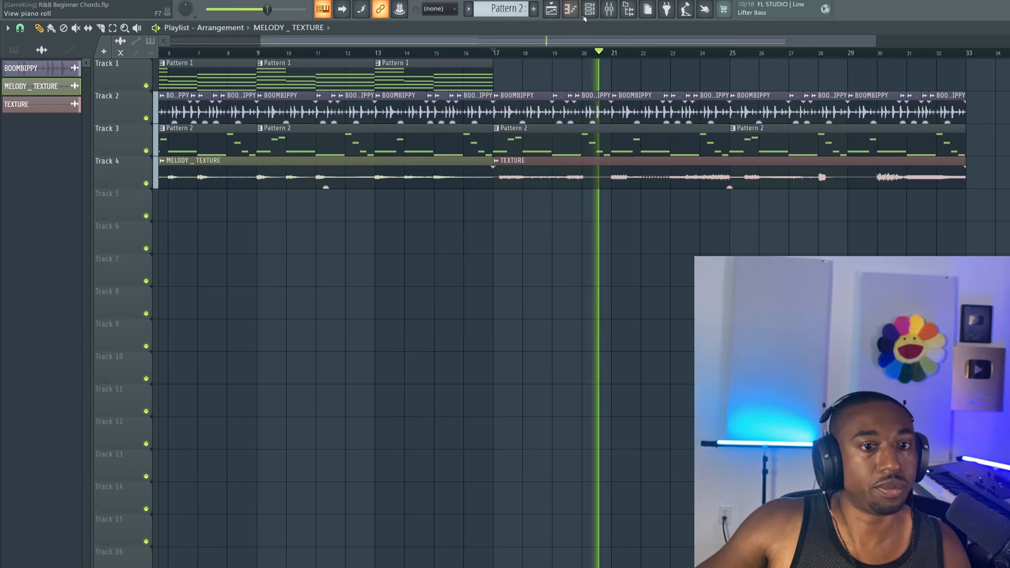
- Check the Unsorted channels in the channel rack and the TEXTURE clip's channel settings
{"action": "key", "text": "F6"}
{"action": "left_click", "coordinate": [123, 50]}
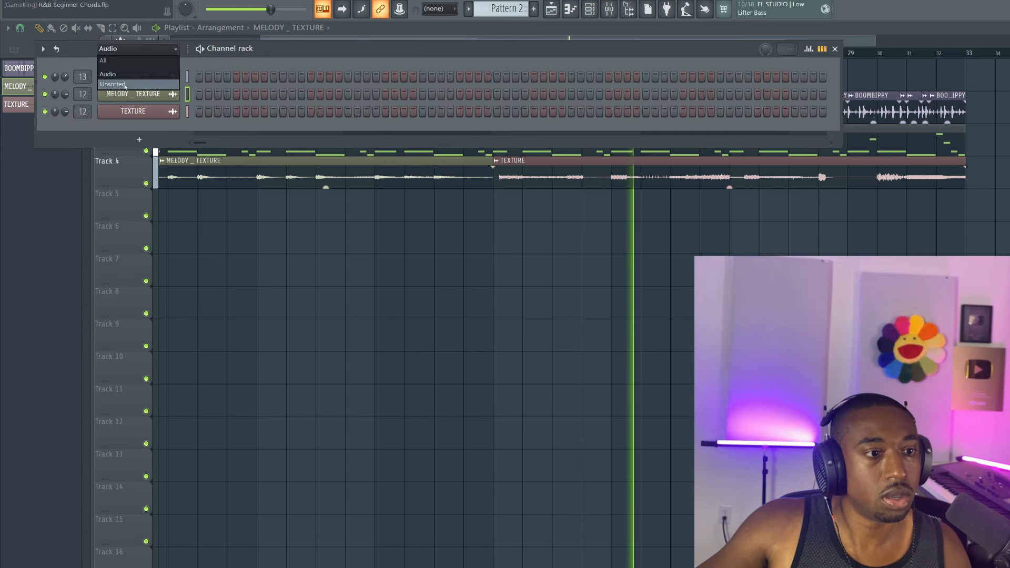
{"action": "left_click", "coordinate": [126, 61]}
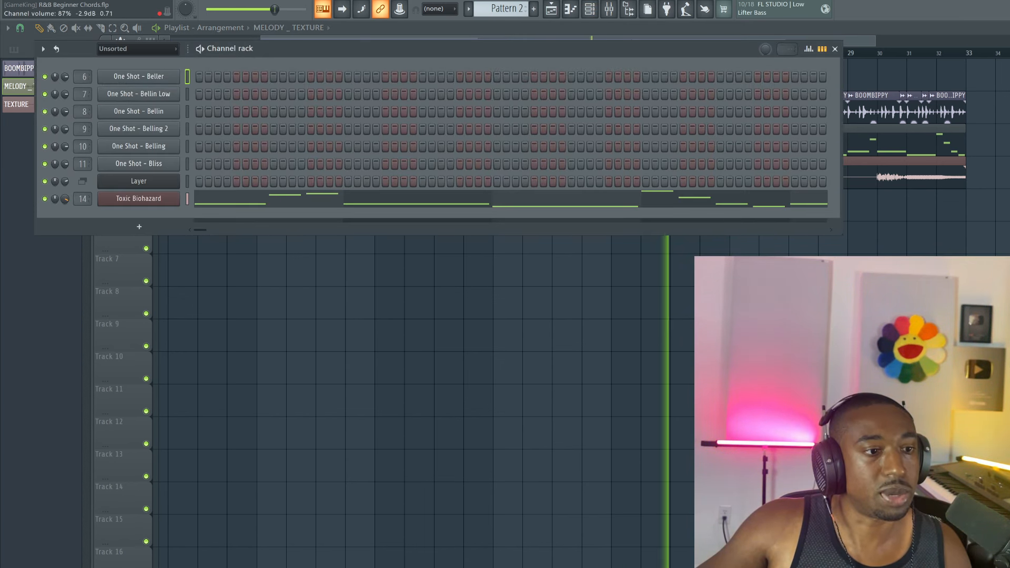
{"action": "key", "text": "F6"}
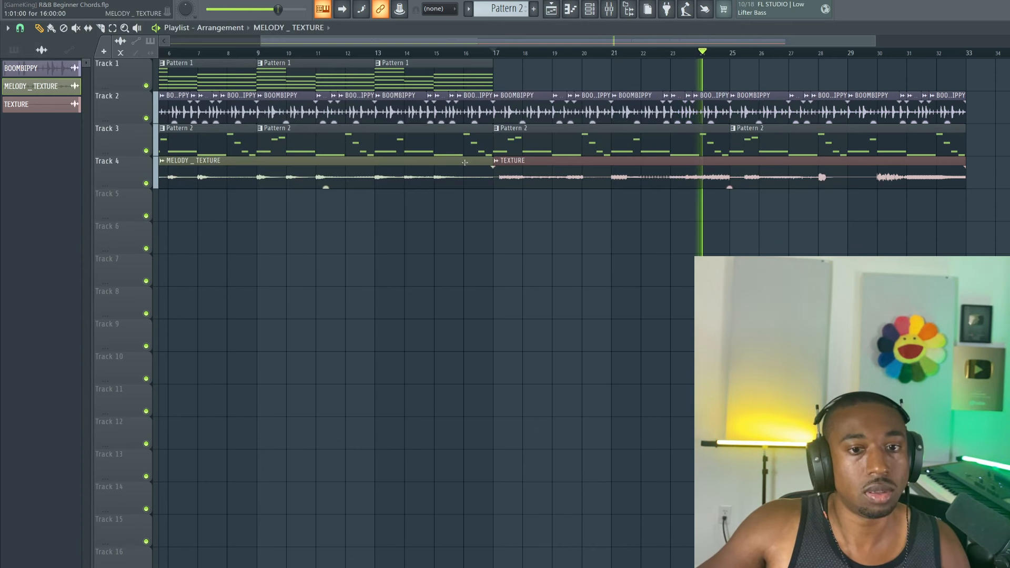
{"action": "double_click", "coordinate": [551, 160]}
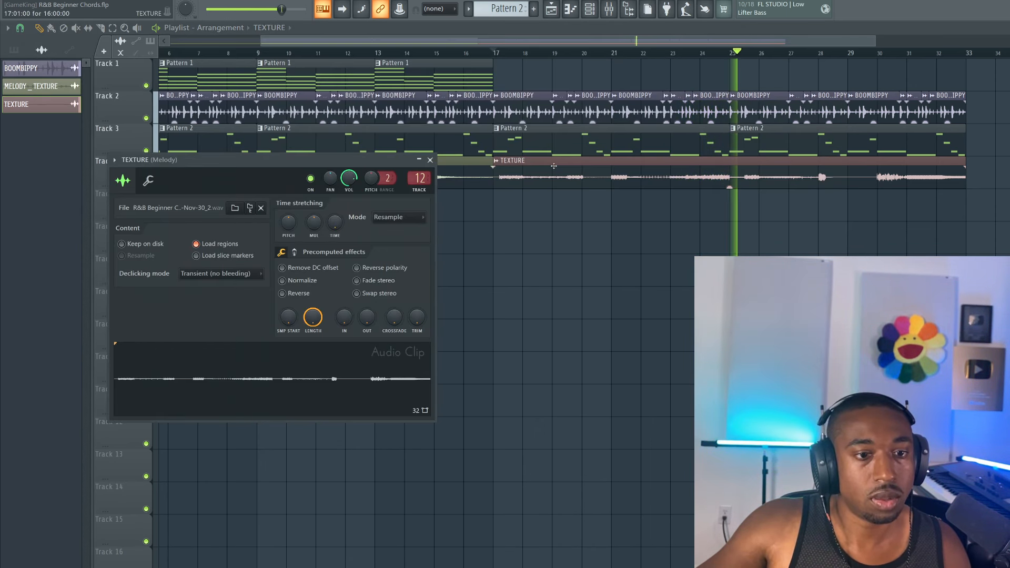
- Stop playback and delete Transporter and Edison from the Melody mixer track
{"action": "key", "text": "F9"}
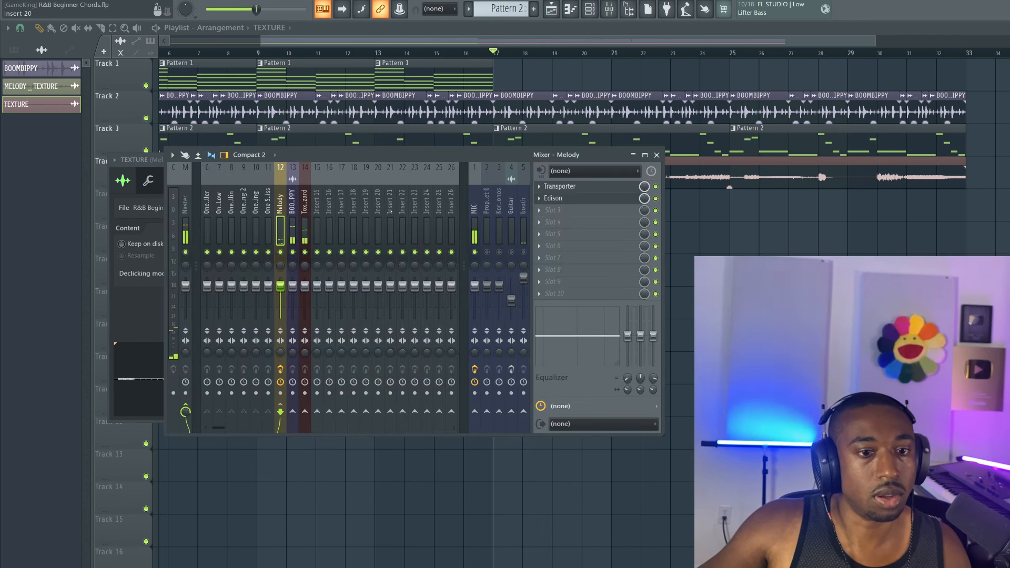
{"action": "key", "text": "space"}
{"action": "left_click", "coordinate": [540, 188]}
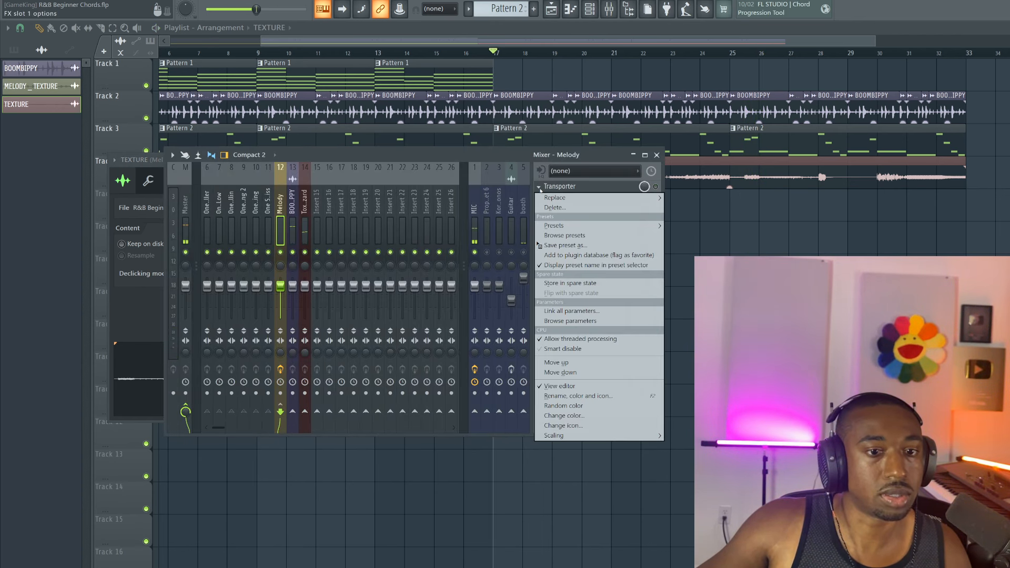
{"action": "left_click", "coordinate": [552, 209]}
{"action": "left_click", "coordinate": [593, 319]}
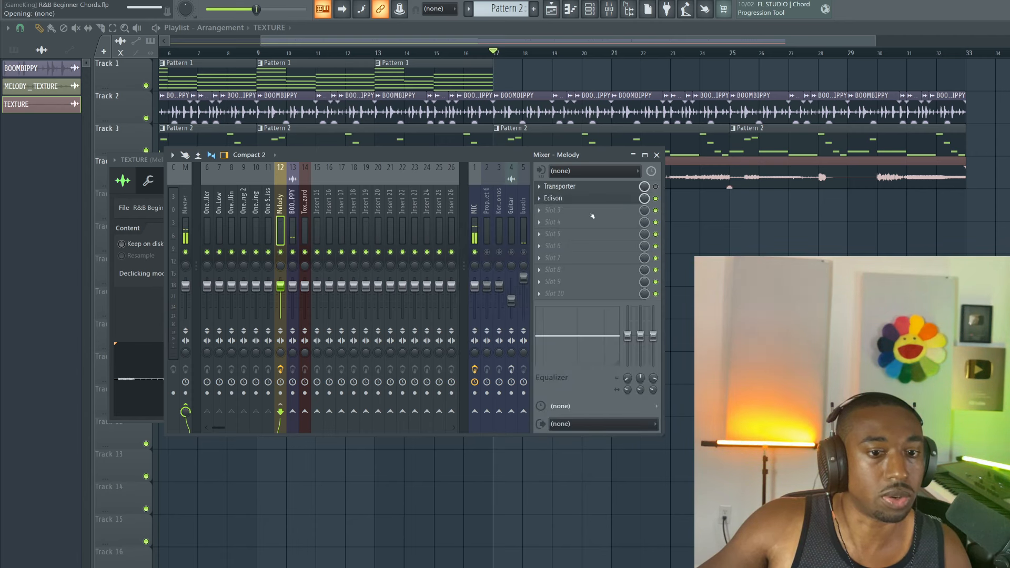
{"action": "left_click", "coordinate": [546, 200]}
{"action": "left_click", "coordinate": [552, 220]}
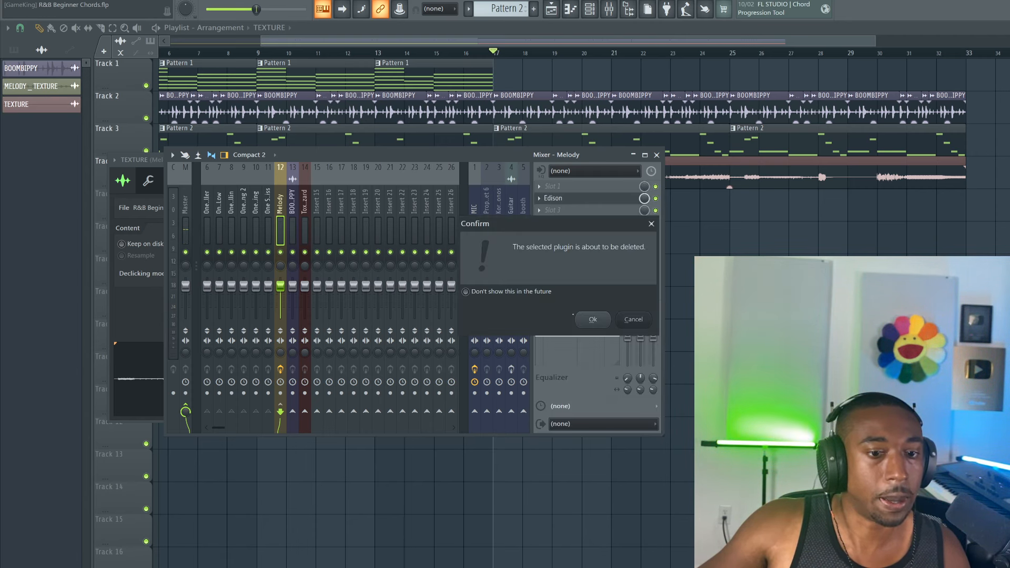
{"action": "left_click", "coordinate": [584, 318]}
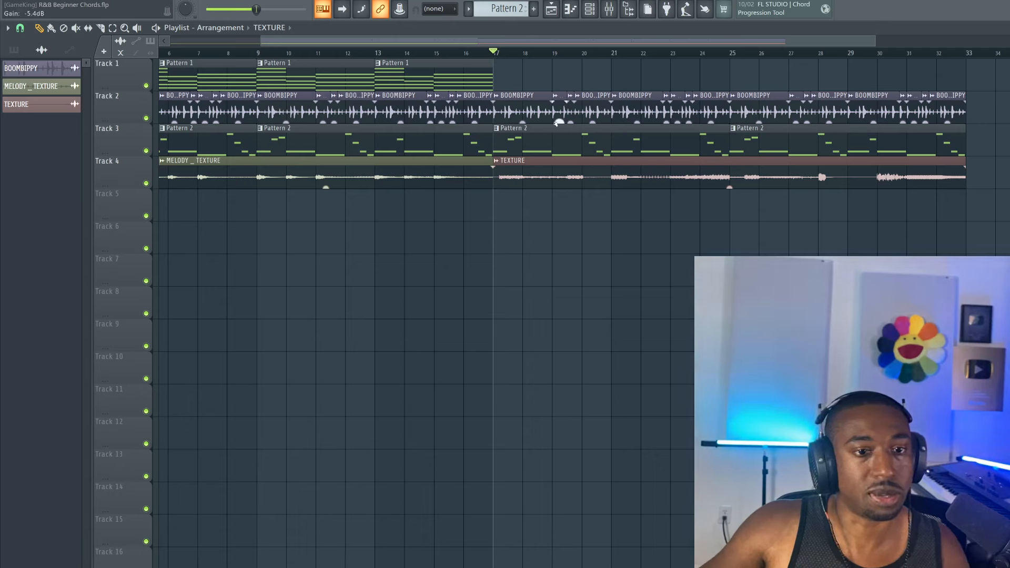
- Play from bar 17, raise the TEXTURE clip's gain to balance it with the drums and bass, and save the project
{"action": "key", "text": "space"}
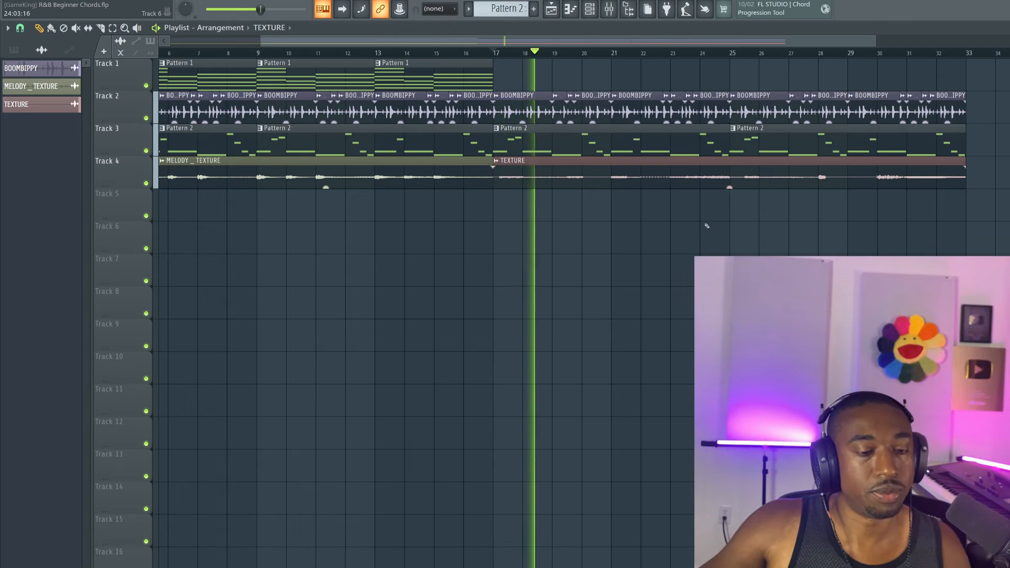
{"action": "key", "text": "ctrl+s"}
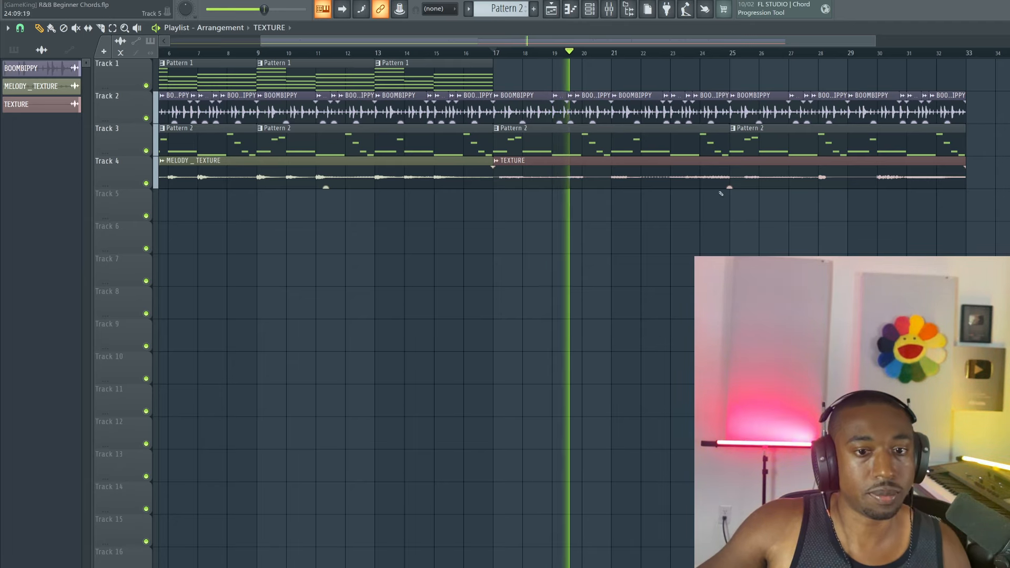
{"action": "mouse_move", "coordinate": [730, 187]}
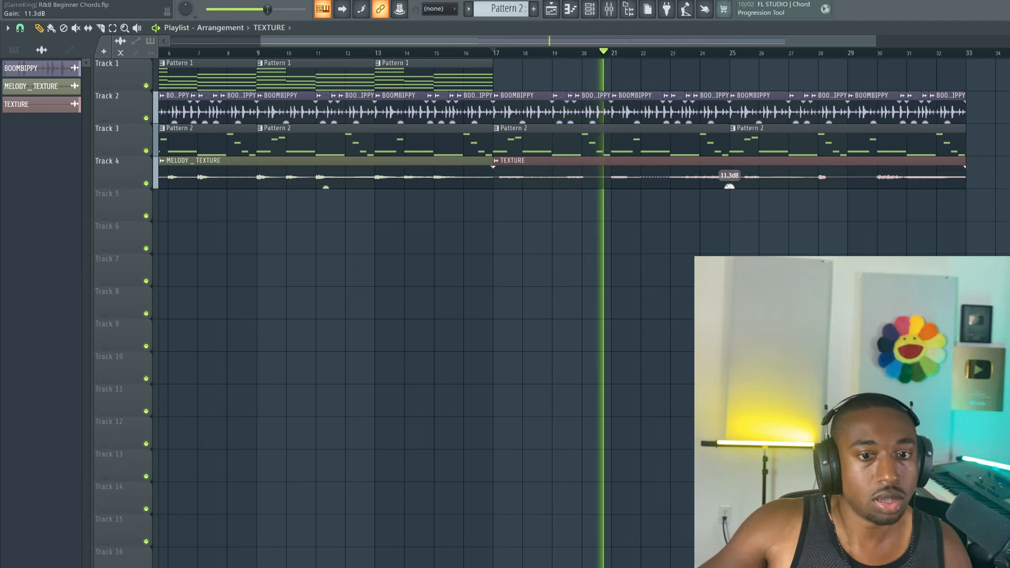
{"action": "left_click_drag", "start_coordinate": [730, 186], "coordinate": [730, 180]}
{"action": "key", "text": "ctrl+s"}
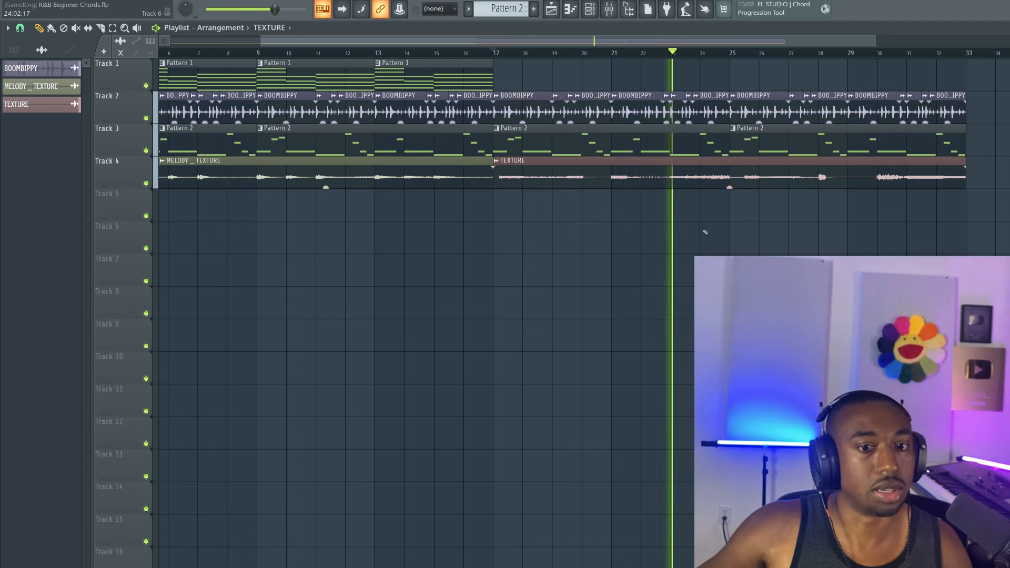
- Save the project, fine-tune the TEXTURE clip's gain, and audition the rest of the section with the whole arrangement in view
{"action": "mouse_move", "coordinate": [730, 187]}
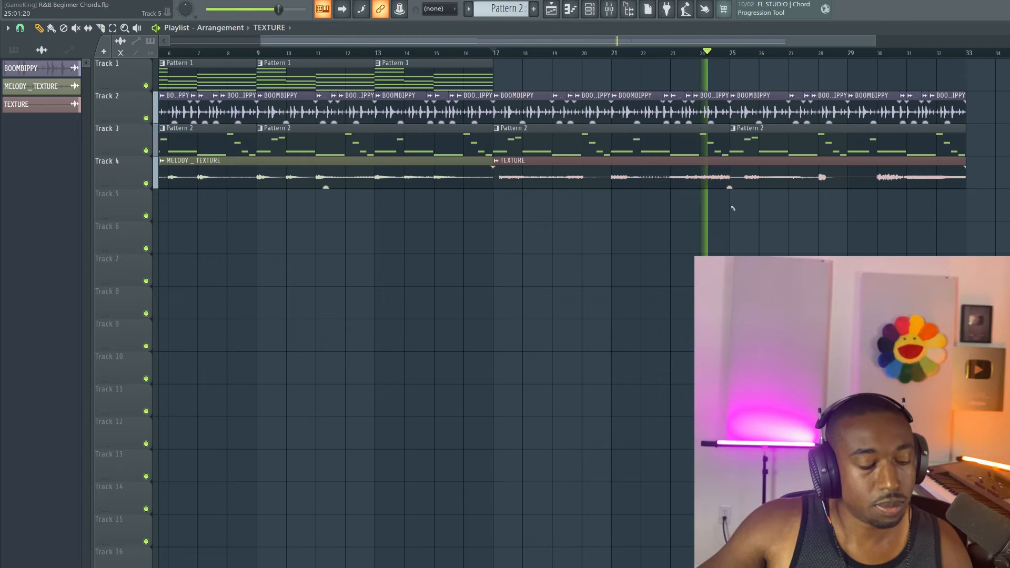
{"action": "key", "text": "ctrl+s"}
{"action": "left_click_drag", "start_coordinate": [732, 187], "coordinate": [729, 188]}
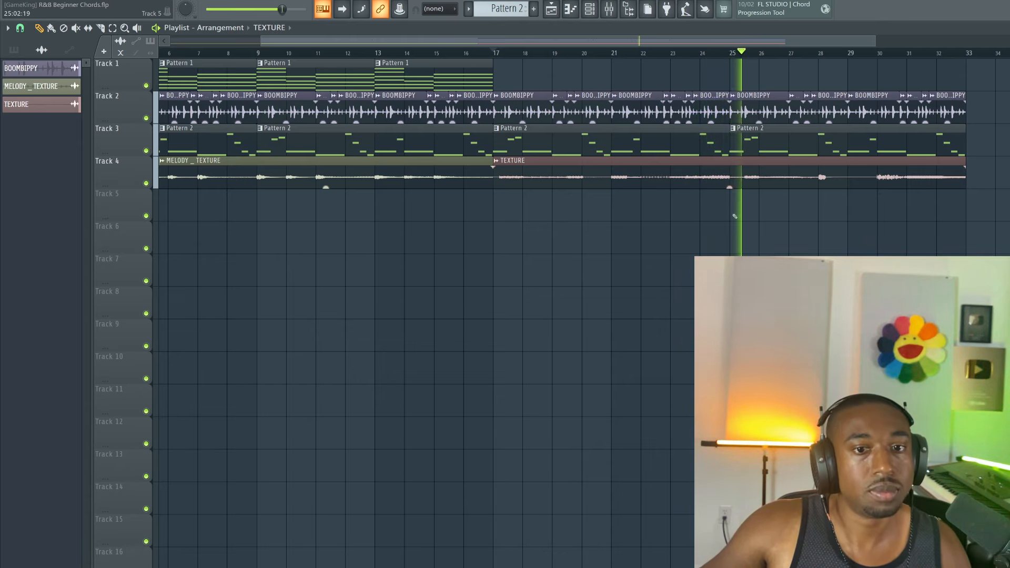
{"action": "scroll", "coordinate": [526, 58], "scroll_direction": "down", "scroll_amount": 2}
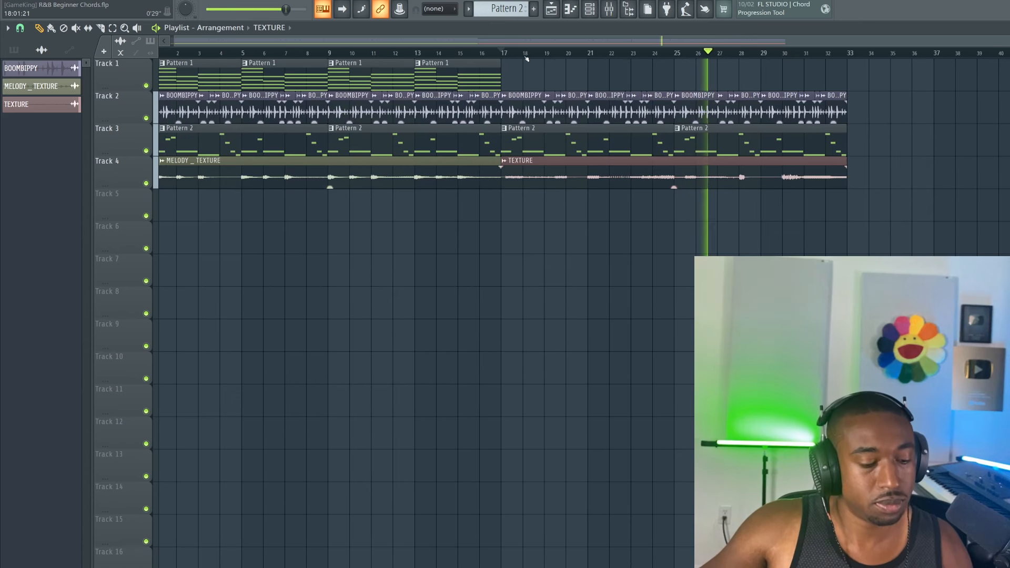
{"action": "left_click", "coordinate": [589, 16]}
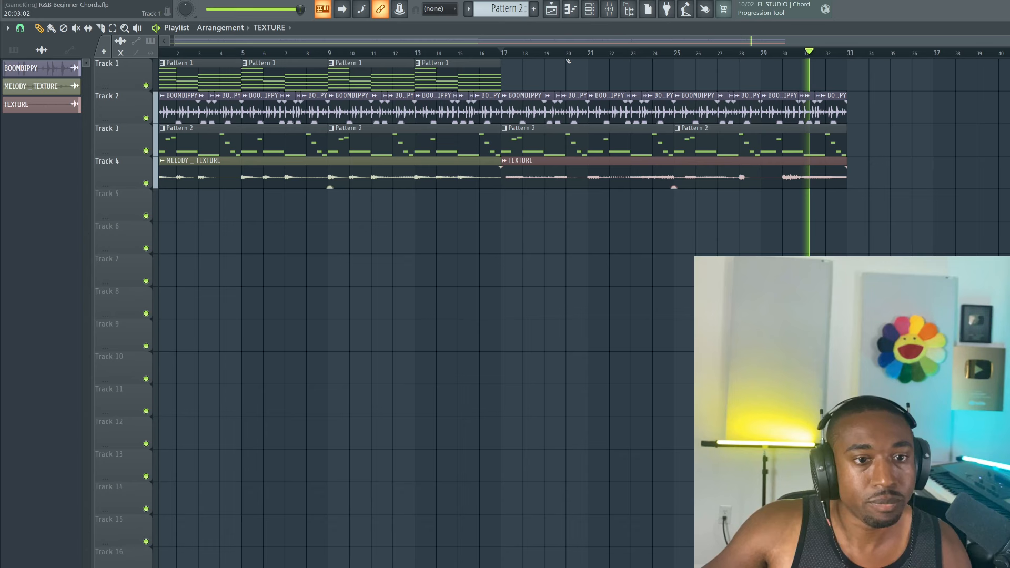
- Save the project and mute the four Pattern 1 chord clips on Track 1
{"action": "scroll", "coordinate": [568, 56], "scroll_direction": "down", "scroll_amount": 1}
{"action": "key", "text": "ctrl+s"}
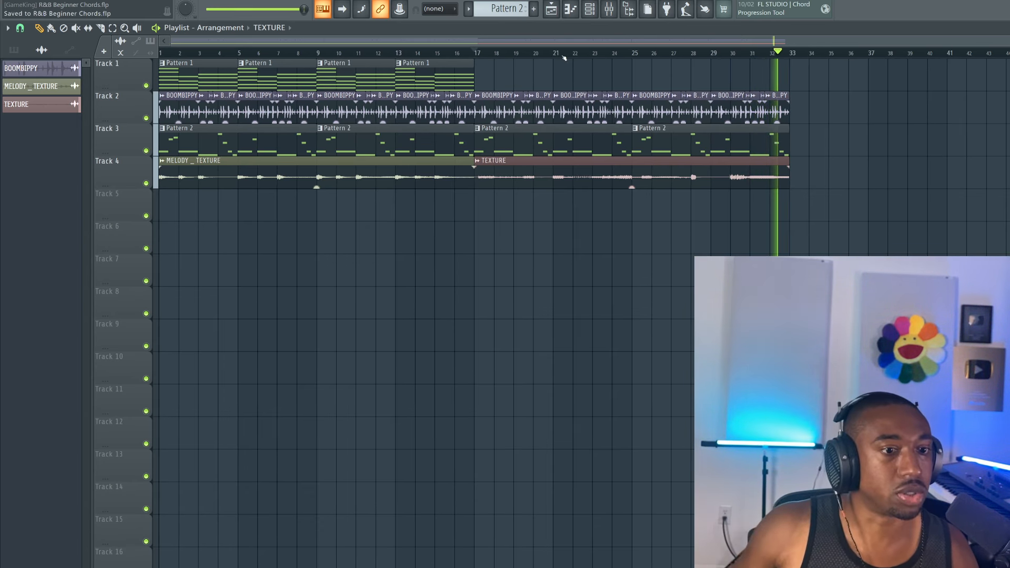
{"action": "key", "text": "t"}
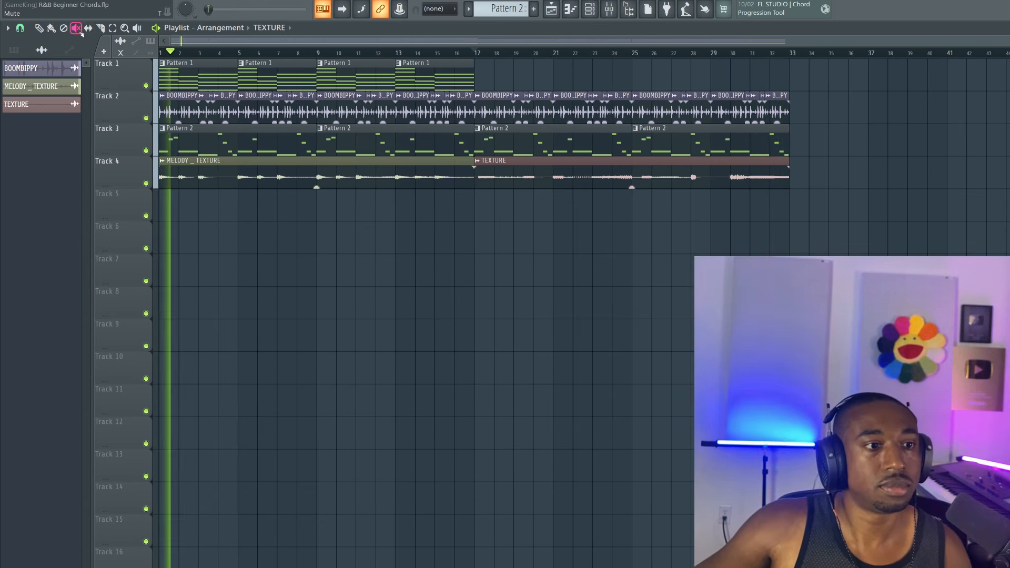
{"action": "left_click_drag", "start_coordinate": [219, 63], "coordinate": [412, 73]}
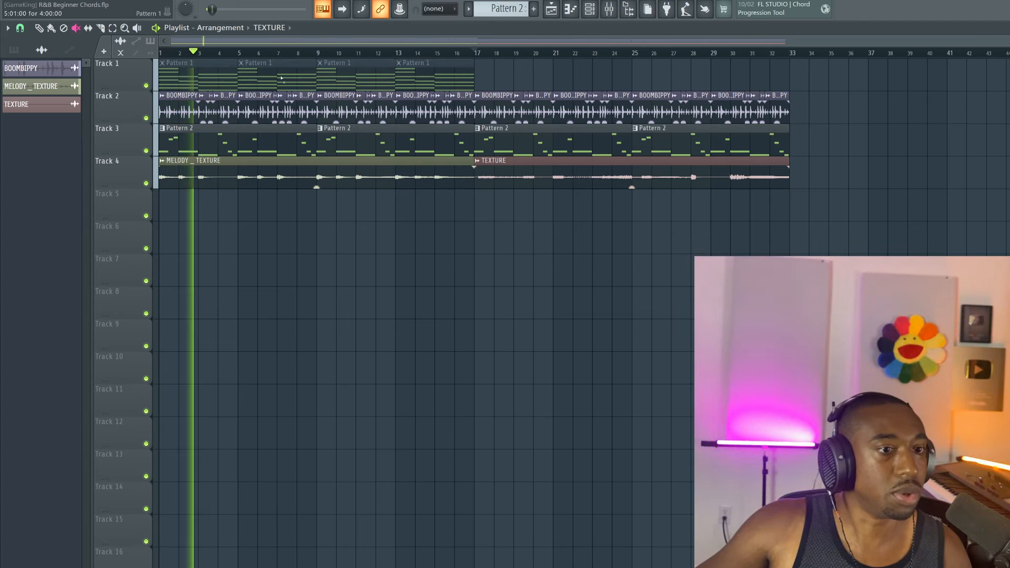
- Rename playlist Track 1 as "chords" and Track 2 as "drums"
{"action": "right_click", "coordinate": [103, 65]}
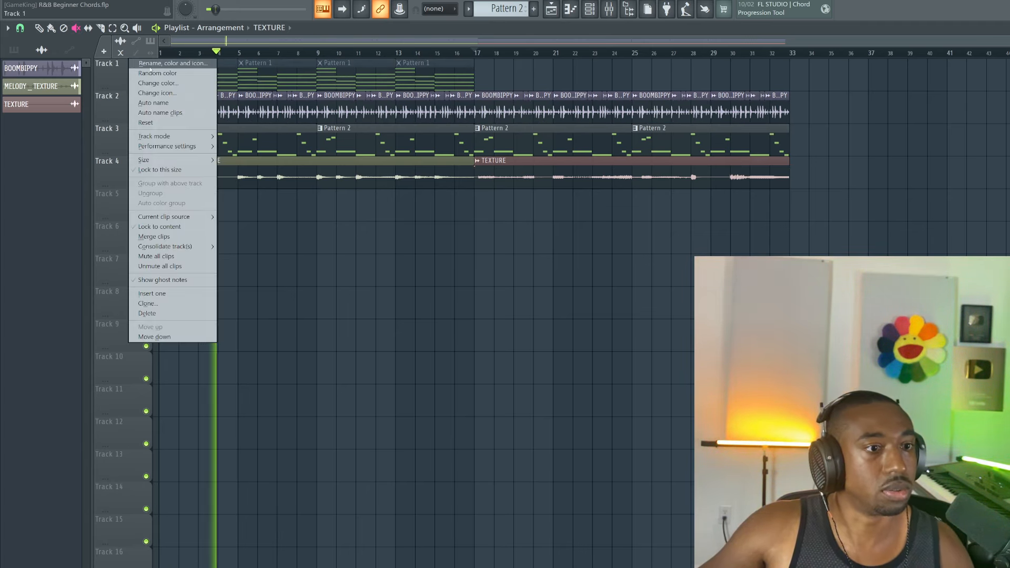
{"action": "left_click", "coordinate": [131, 72]}
{"action": "type", "text": "chords"}
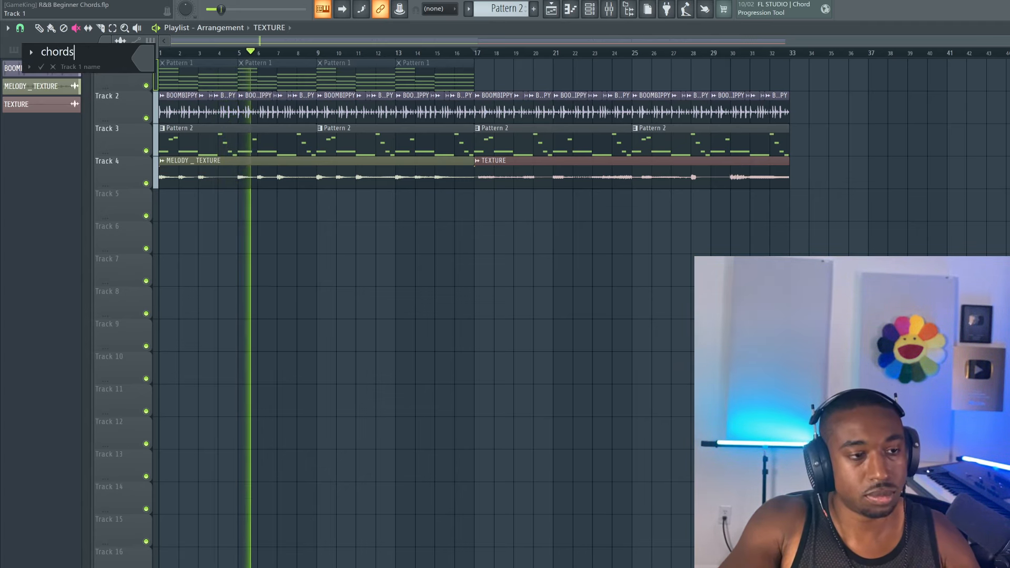
{"action": "key", "text": "Return"}
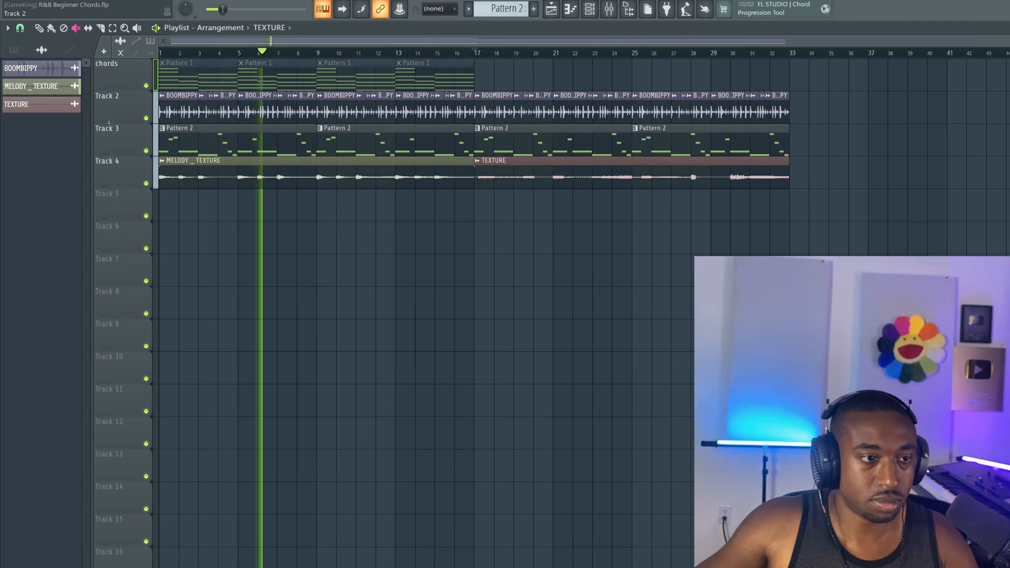
{"action": "right_click", "coordinate": [123, 93]}
{"action": "left_click", "coordinate": [139, 97]}
{"action": "type", "text": "dru"}
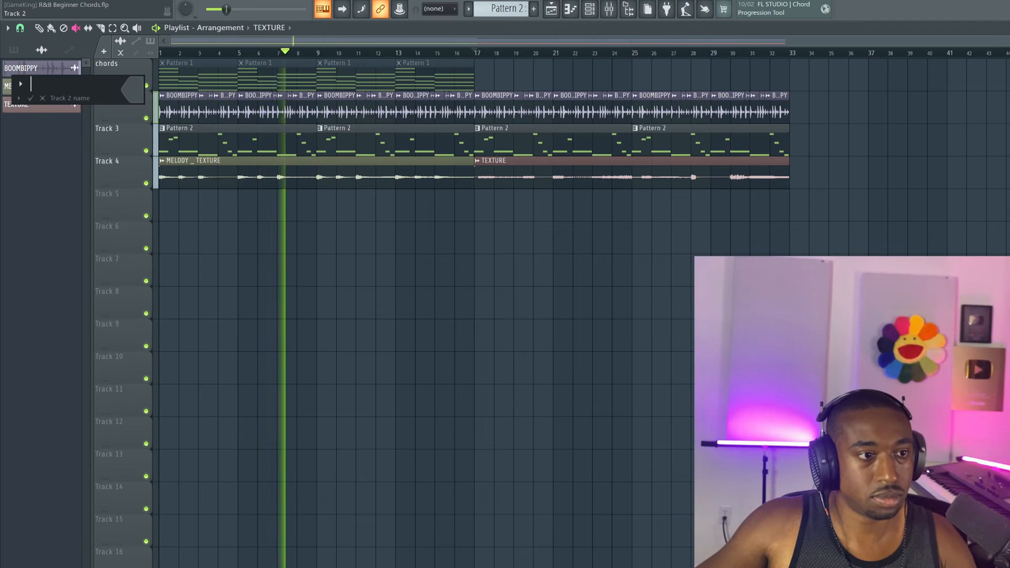
{"action": "type", "text": "ms"}
{"action": "key", "text": "Return"}
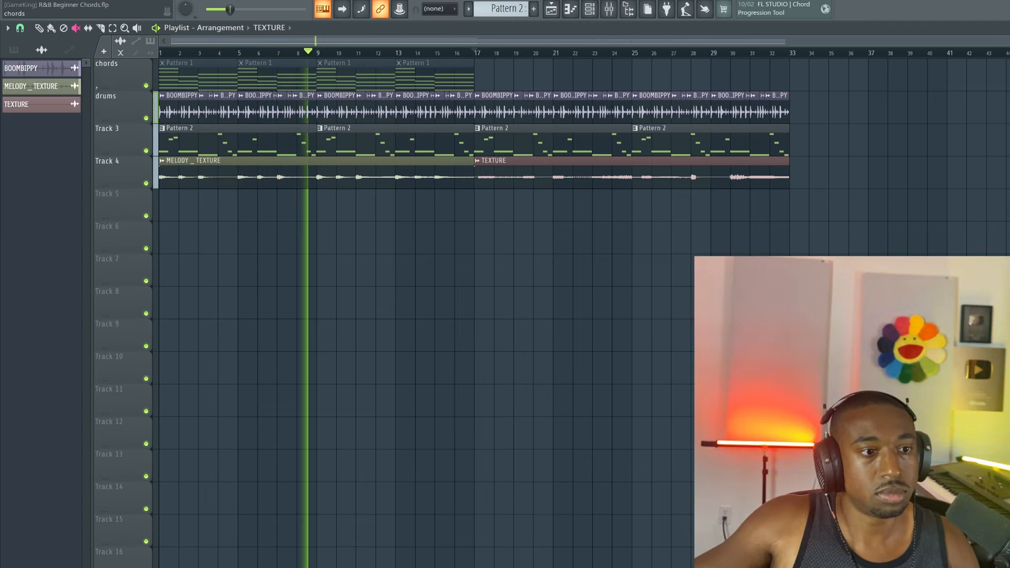
- Rename playlist Track 3 as "bass", return to the Draw tool, and save the project
{"action": "right_click", "coordinate": [124, 130]}
{"action": "left_click", "coordinate": [142, 128]}
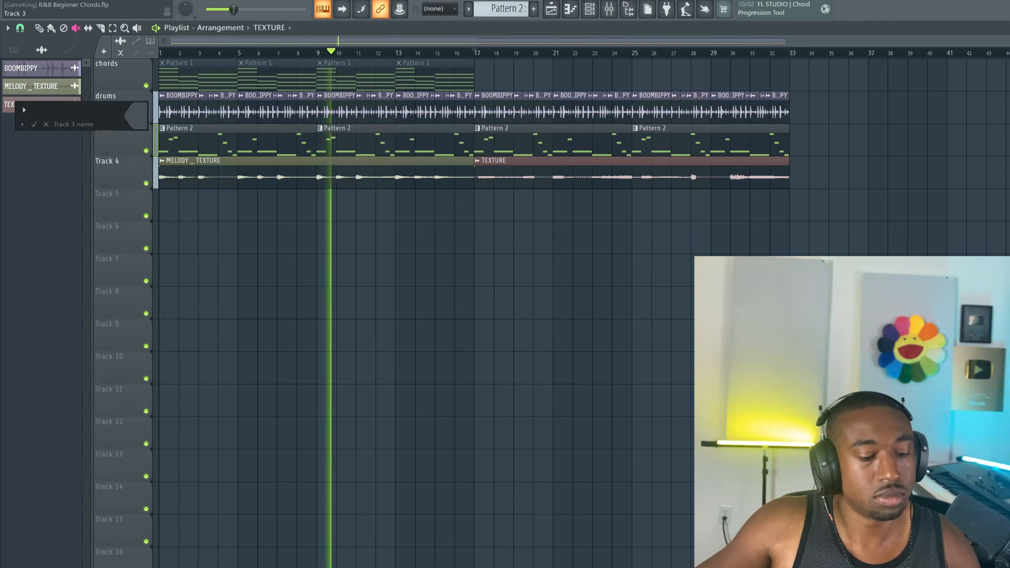
{"action": "type", "text": "bass"}
{"action": "key", "text": "Return"}
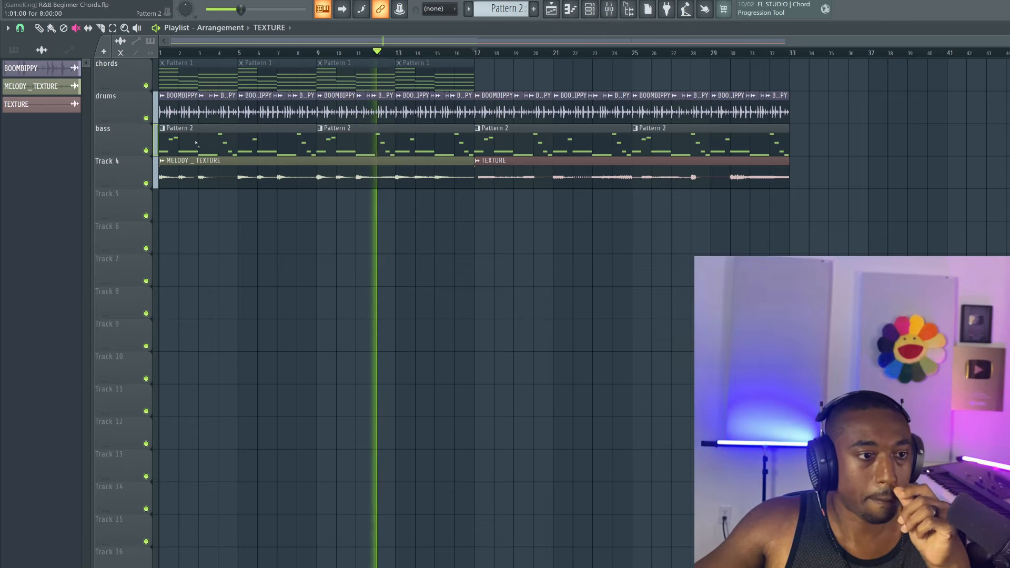
{"action": "left_click", "coordinate": [39, 28]}
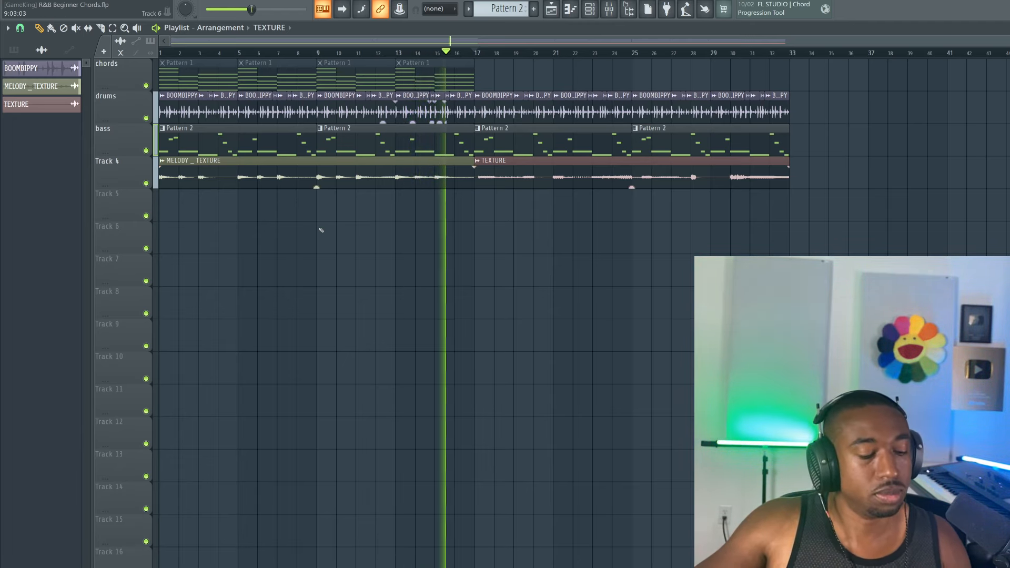
{"action": "key", "text": "ctrl+s"}
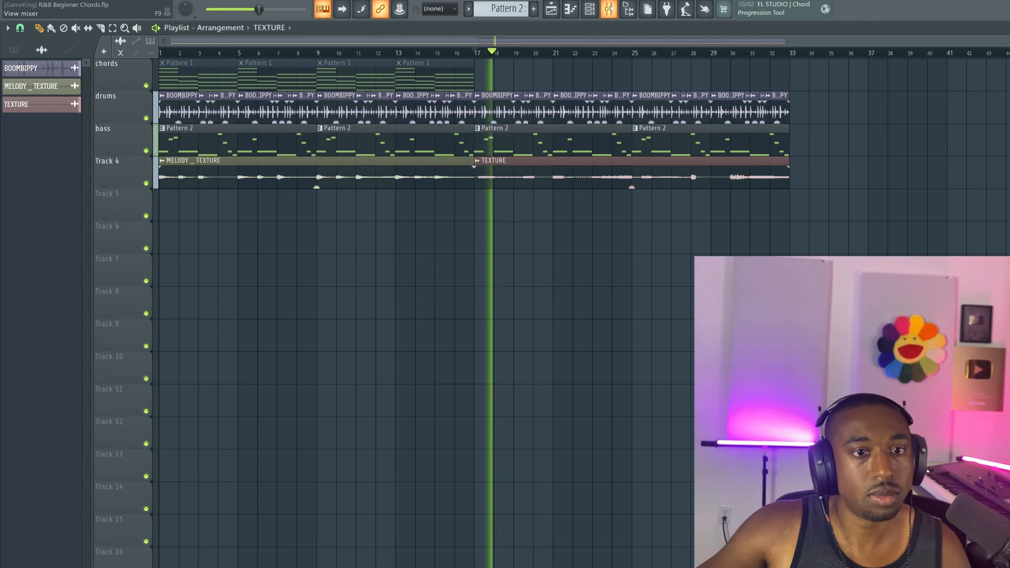
- Load Fruity WaveShaper into the first effect slot of the Master mixer track
{"action": "key", "text": "F9"}
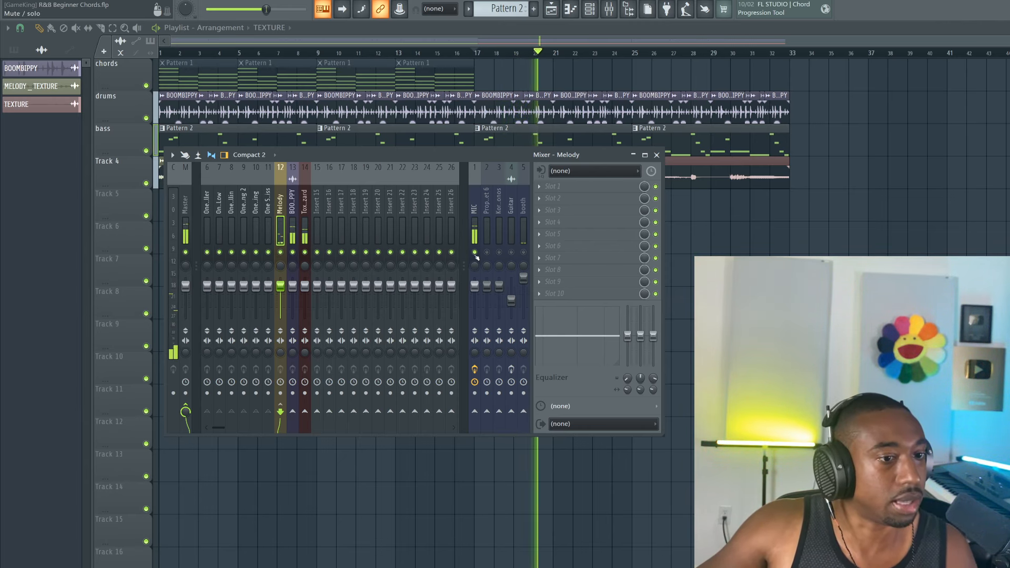
{"action": "left_click", "coordinate": [474, 252]}
{"action": "left_click", "coordinate": [186, 221]}
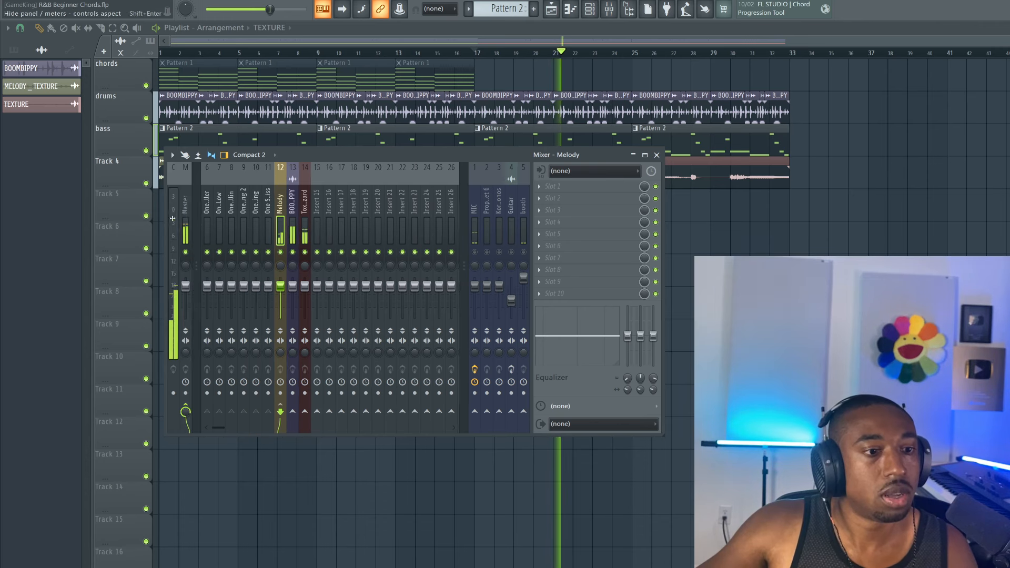
{"action": "left_click", "coordinate": [561, 197]}
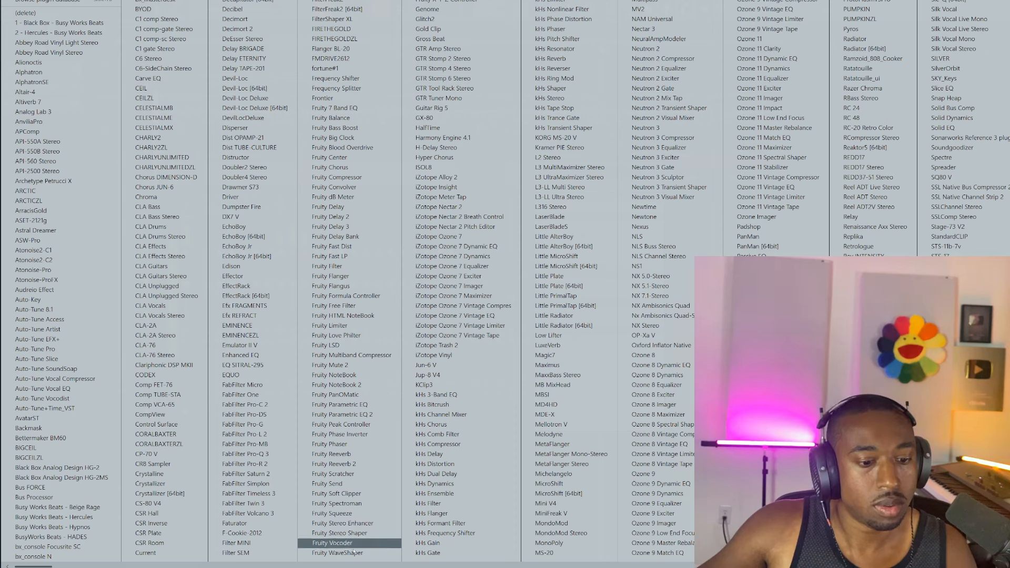
{"action": "left_click", "coordinate": [337, 553]}
{"action": "left_click", "coordinate": [183, 292]}
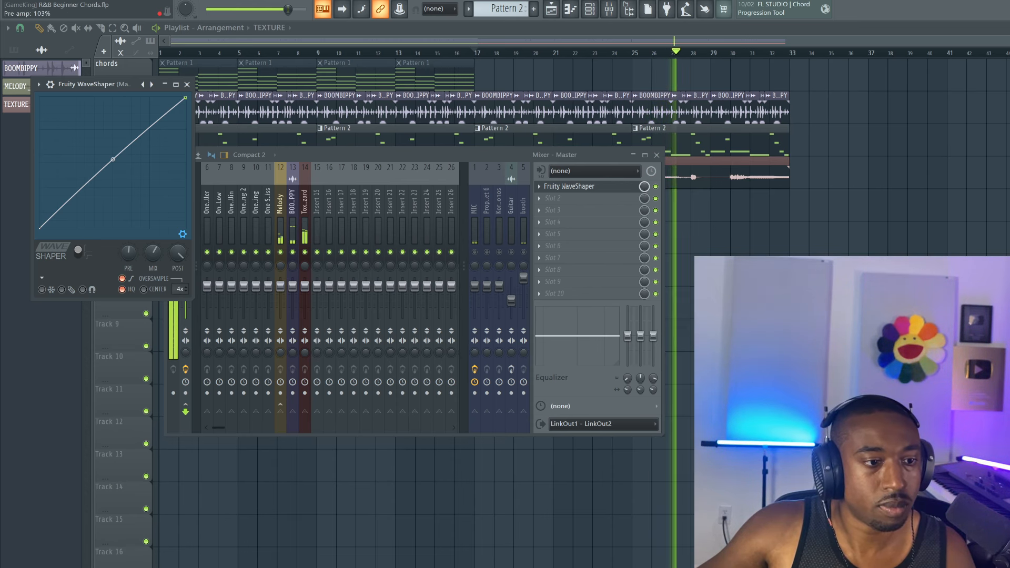
- Add Fruity Soft Clipper to the Master track's second effect slot, and close both plugin windows and the mixer
{"action": "left_click", "coordinate": [552, 198]}
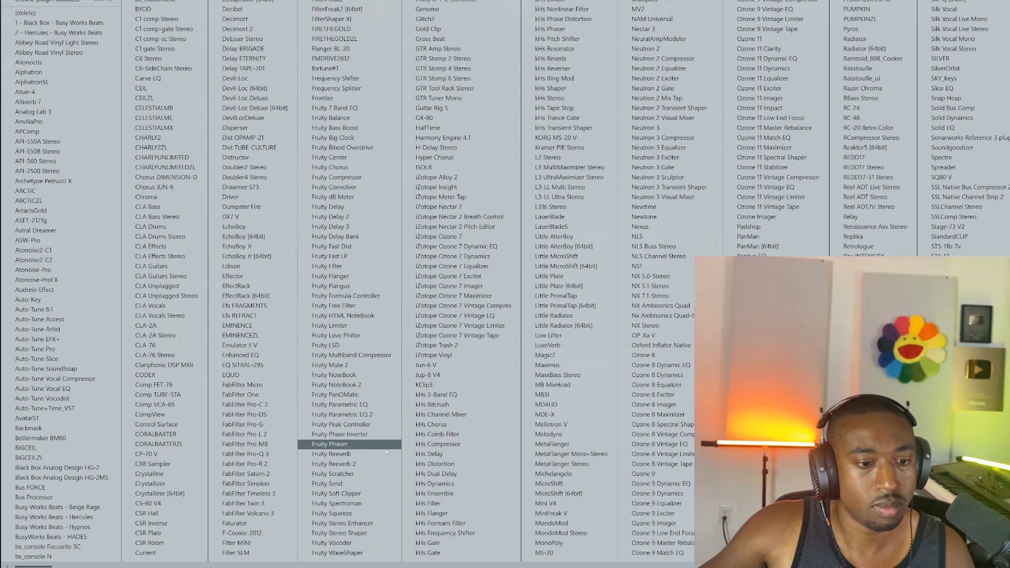
{"action": "left_click", "coordinate": [381, 495]}
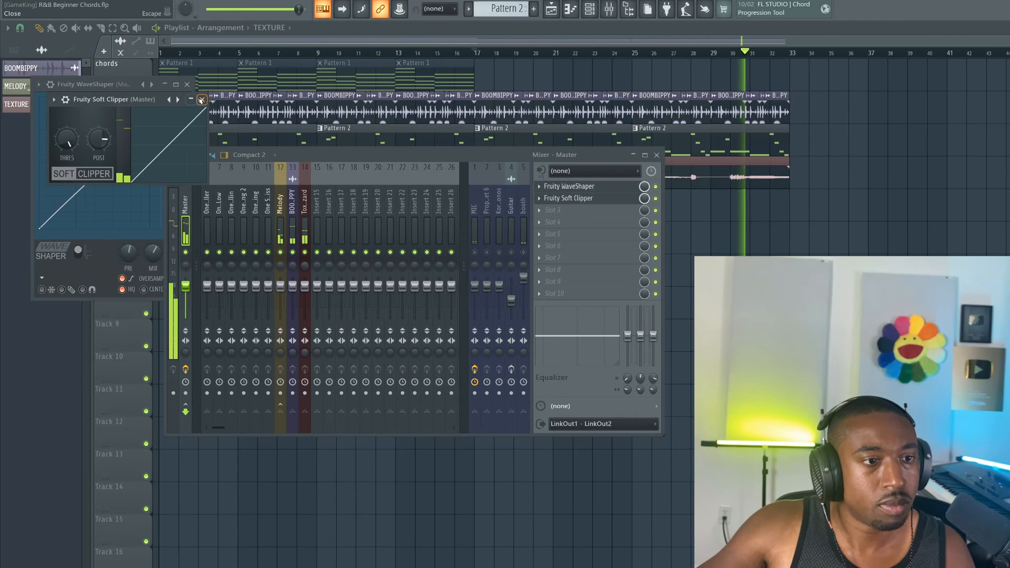
{"action": "left_click", "coordinate": [201, 99]}
{"action": "left_click", "coordinate": [187, 84]}
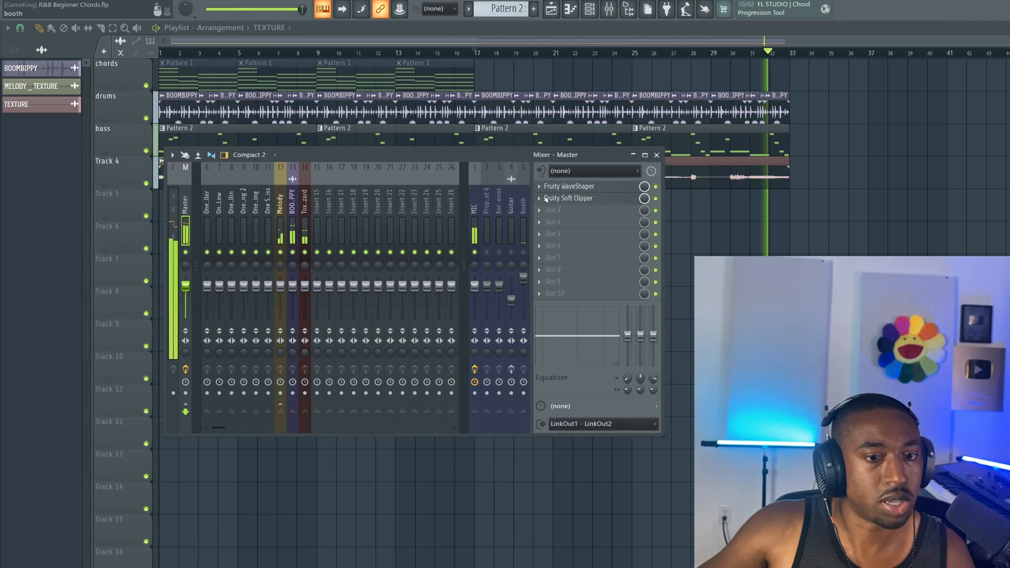
{"action": "key", "text": "F9"}
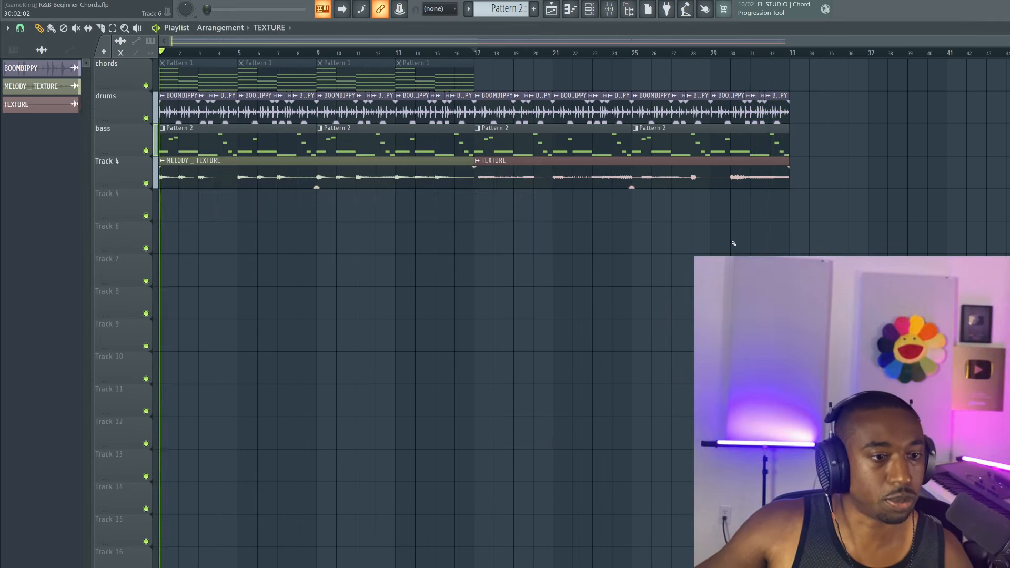
- Show all channels in the channel rack and open the Toxic Biohazard bass channel's plugin editor
{"action": "left_click", "coordinate": [590, 9]}
{"action": "left_click", "coordinate": [129, 48]}
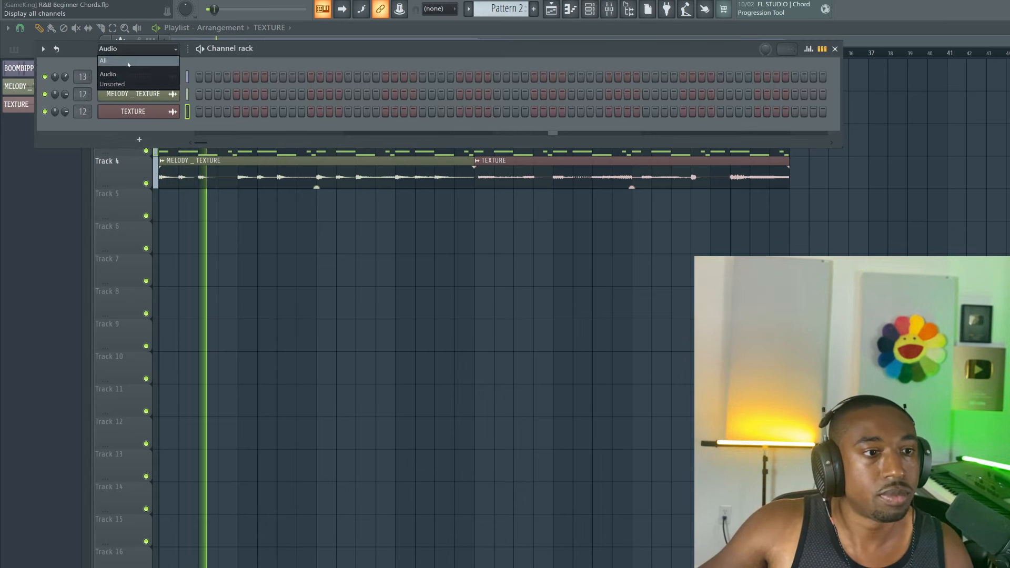
{"action": "left_click", "coordinate": [126, 60]}
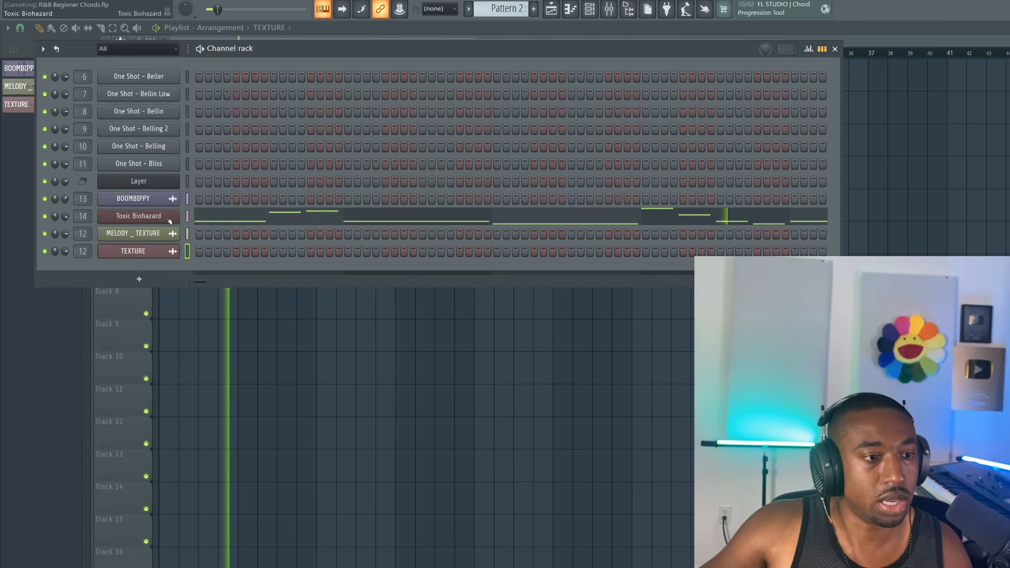
{"action": "left_click", "coordinate": [169, 219]}
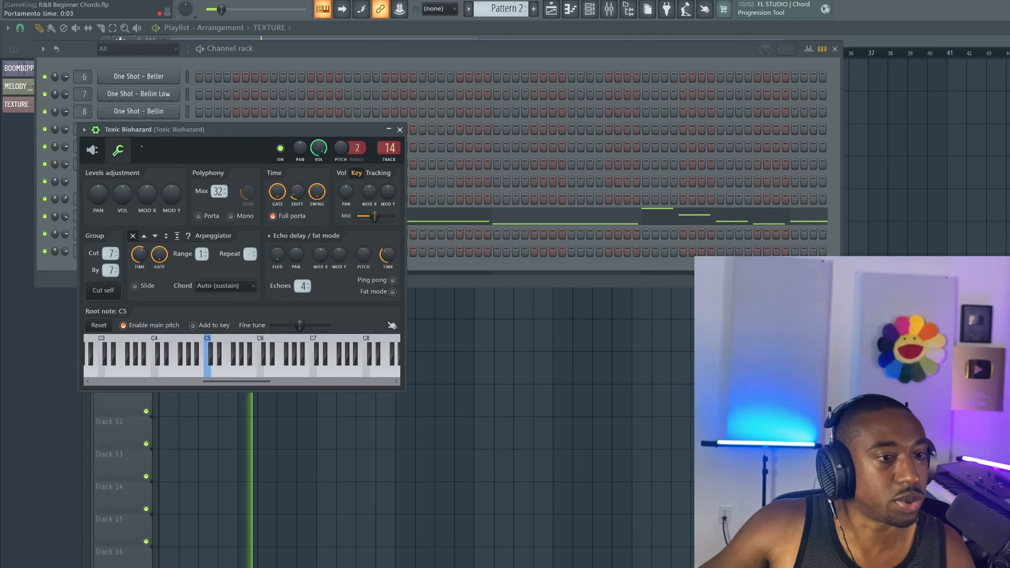
{"action": "left_click", "coordinate": [103, 155]}
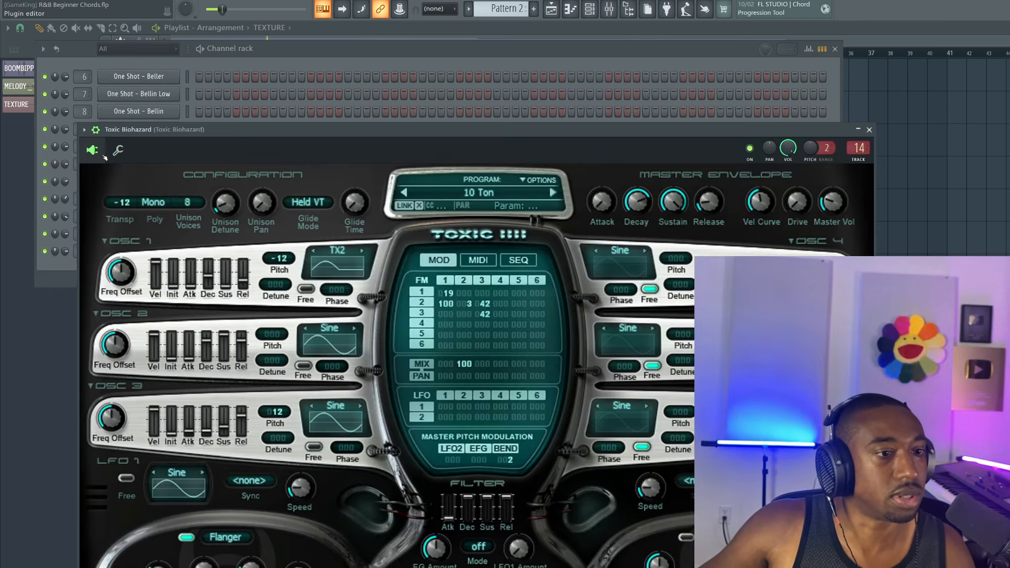
- Audition Toxic Biohazard's bass presets from Acoustic through Archetype ToTc against the beat, and return to the 10 Ton preset
{"action": "left_click", "coordinate": [553, 193]}
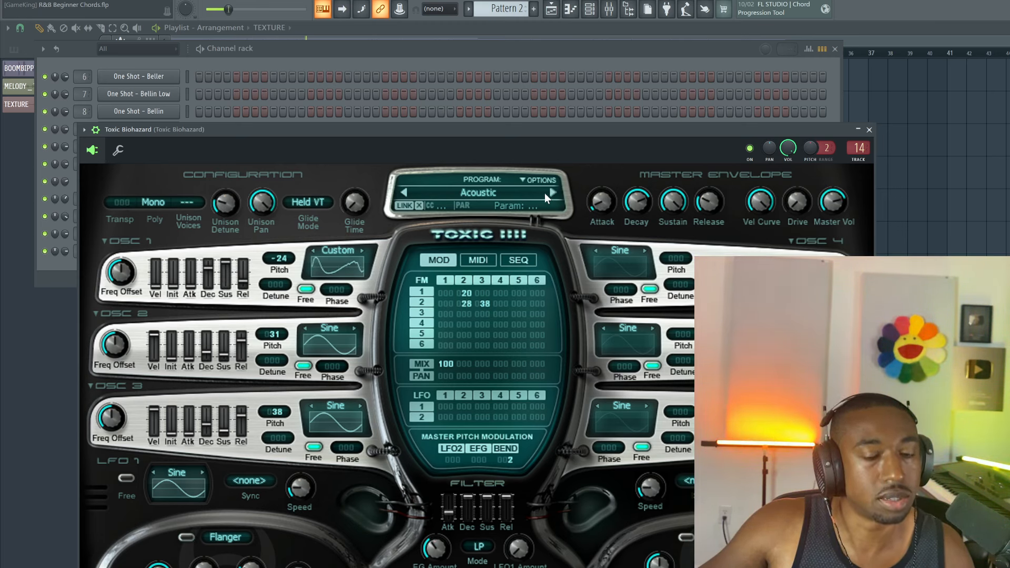
{"action": "left_click", "coordinate": [551, 193]}
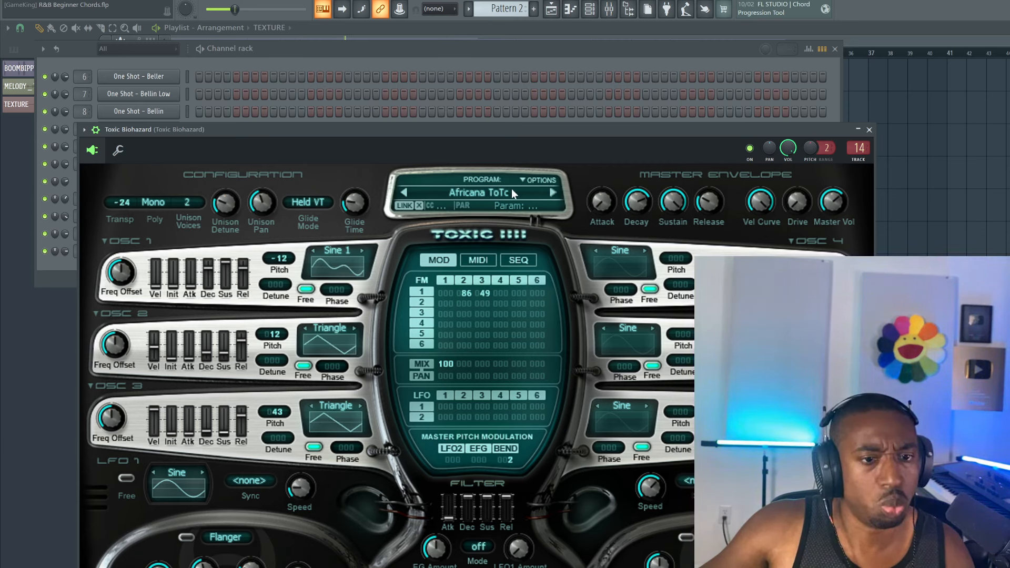
{"action": "left_click", "coordinate": [551, 193]}
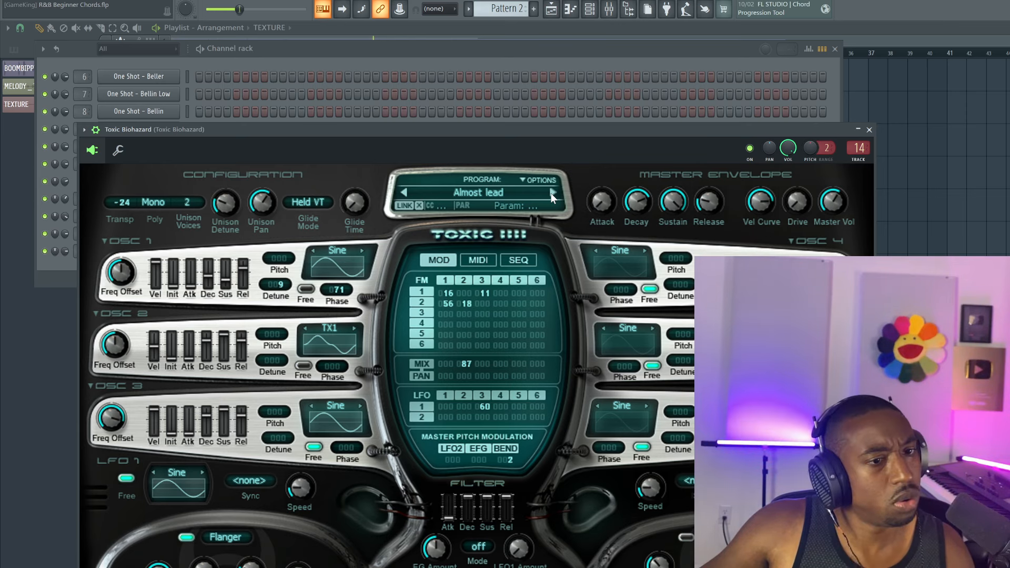
{"action": "left_click", "coordinate": [551, 193]}
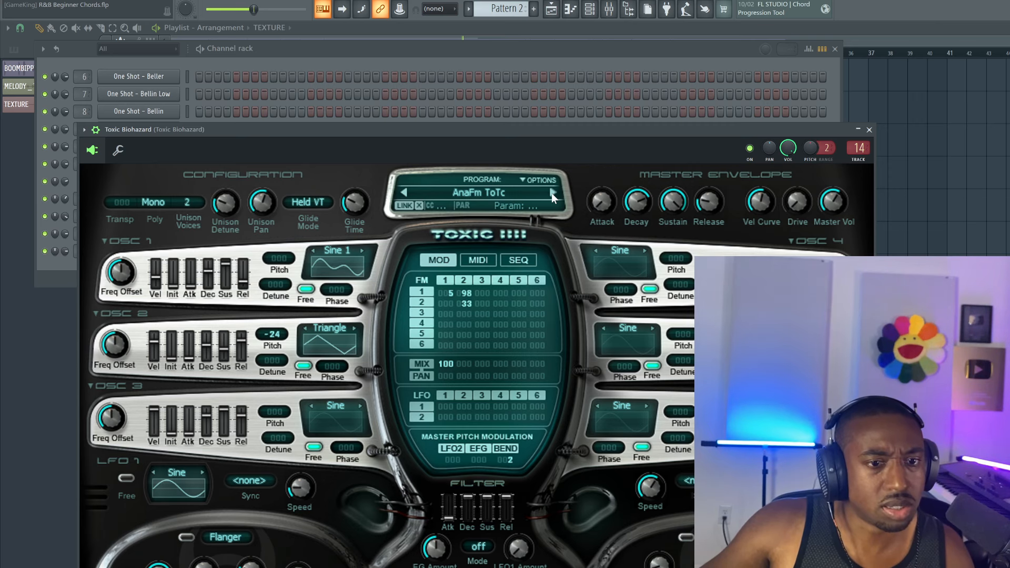
{"action": "left_click", "coordinate": [551, 194]}
{"action": "left_click", "coordinate": [509, 190]}
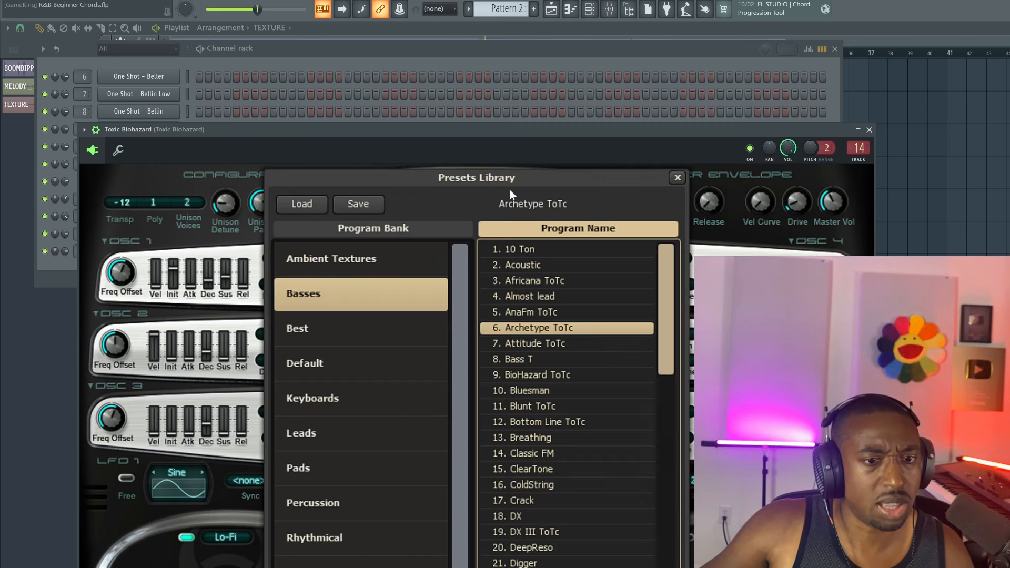
{"action": "left_click", "coordinate": [522, 248]}
{"action": "left_click", "coordinate": [677, 178]}
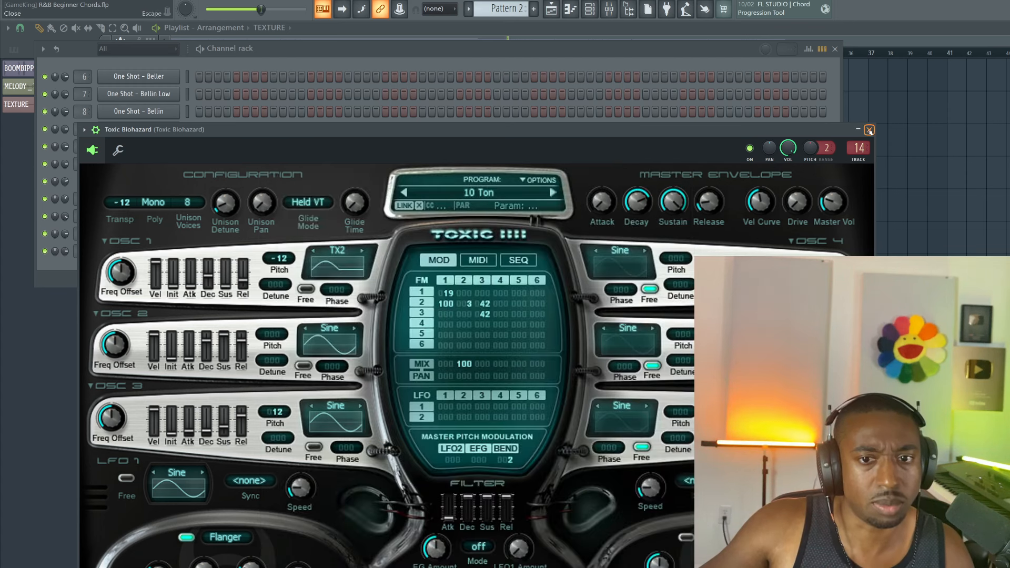
{"action": "left_click", "coordinate": [869, 130]}
{"action": "key", "text": "F6"}
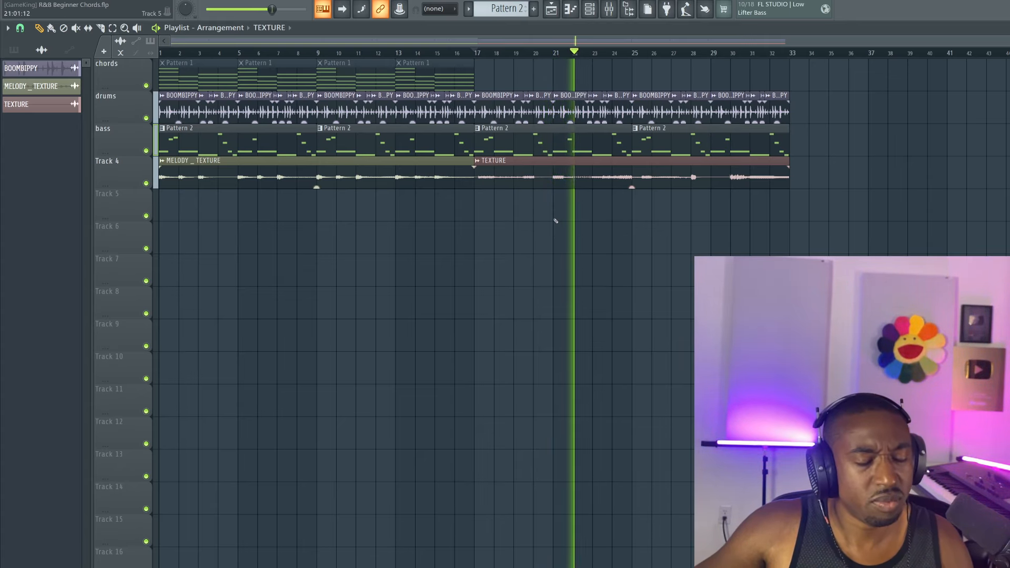
- Check the Toxic Biohazard and Master levels in the mixer during playback, and stop playback
{"action": "left_click", "coordinate": [609, 10]}
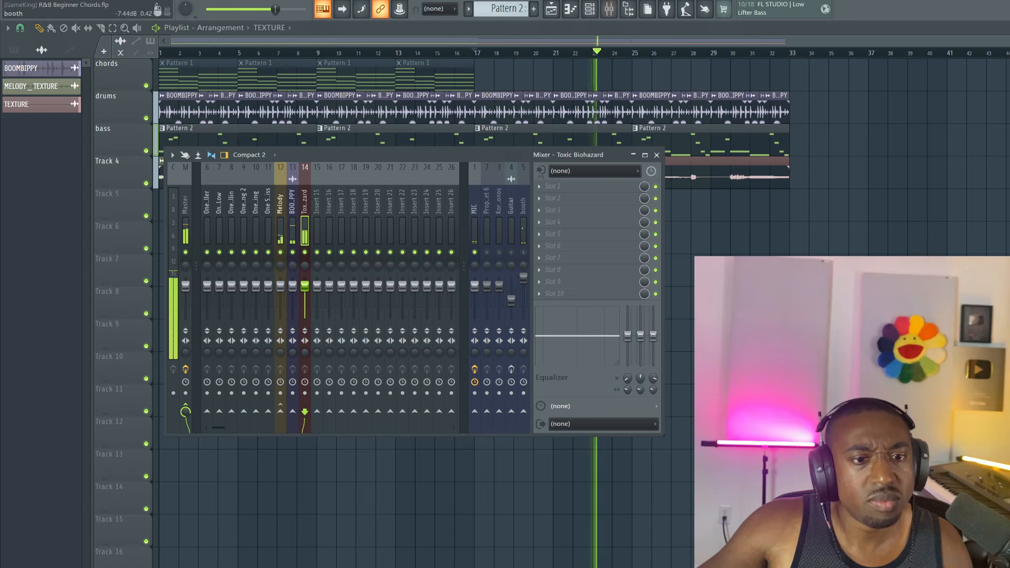
{"action": "key", "text": "F9"}
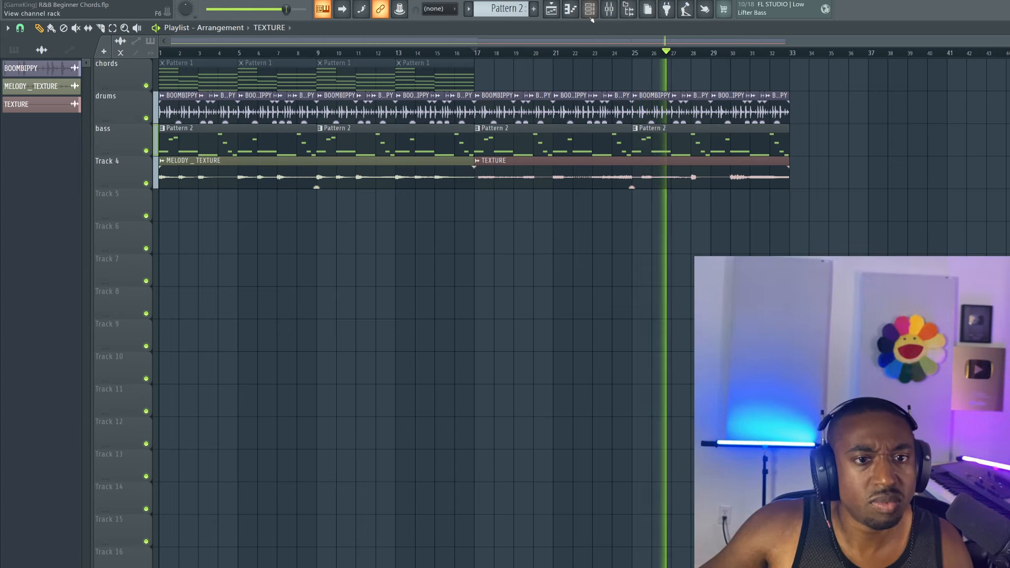
{"action": "key", "text": "F9"}
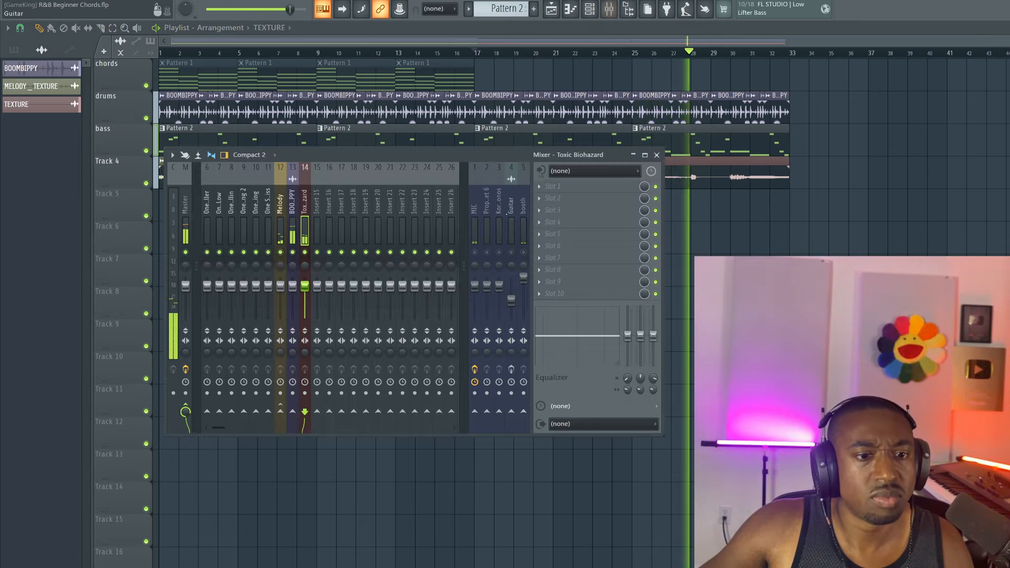
{"action": "key", "text": "space"}
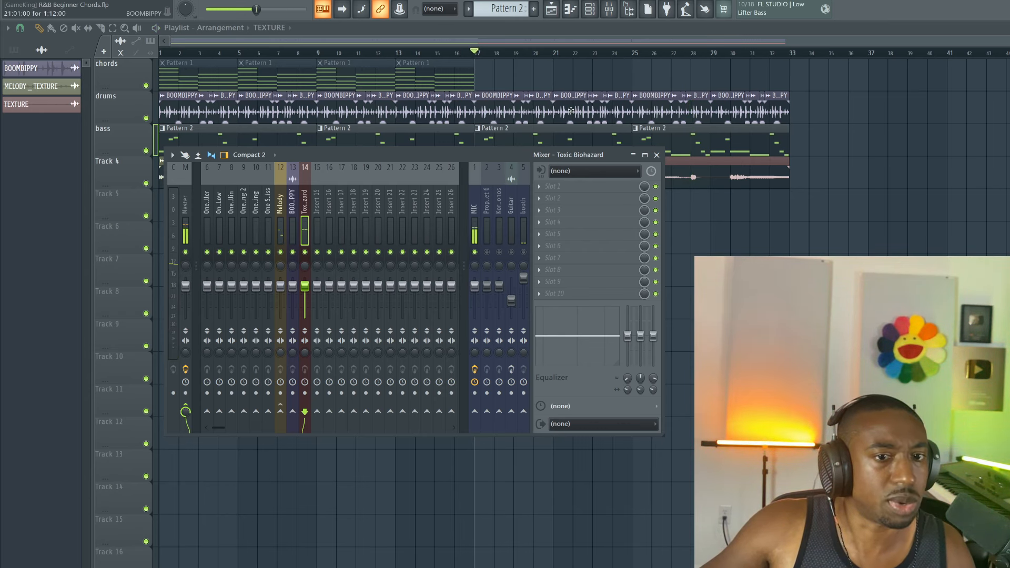
- Set the stereo delay of the BOOMBIPPY drum clip to 10% right in its precomputed effects, and close the clip's settings
{"action": "double_click", "coordinate": [569, 108]}
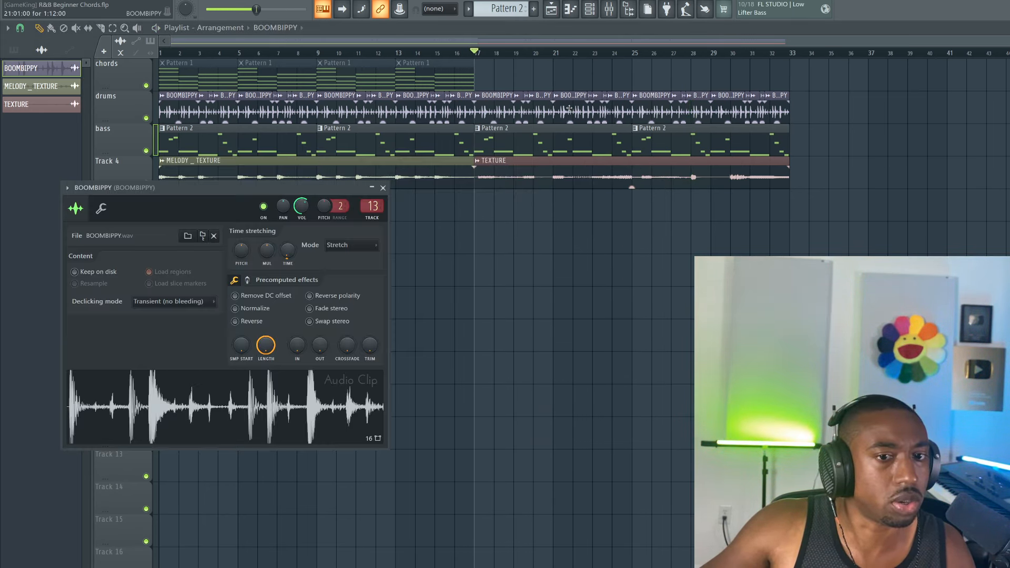
{"action": "left_click", "coordinate": [247, 280]}
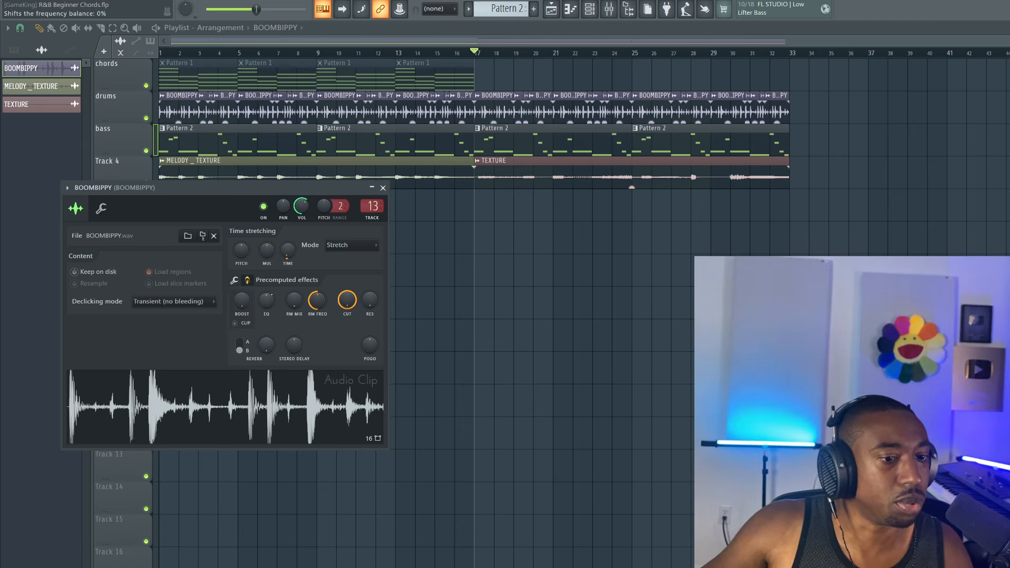
{"action": "left_click_drag", "start_coordinate": [294, 345], "coordinate": [294, 340]}
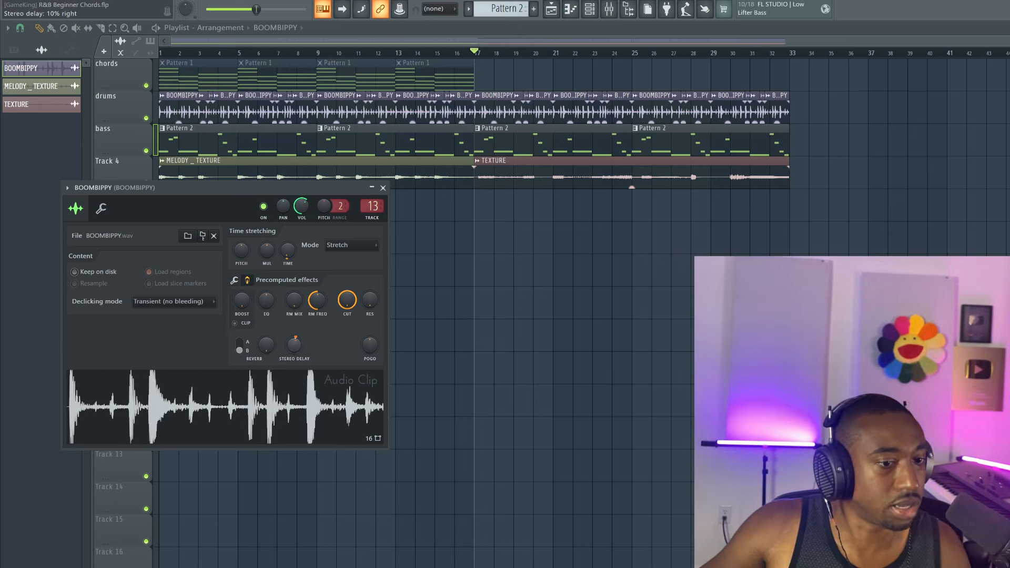
{"action": "key", "text": "Escape"}
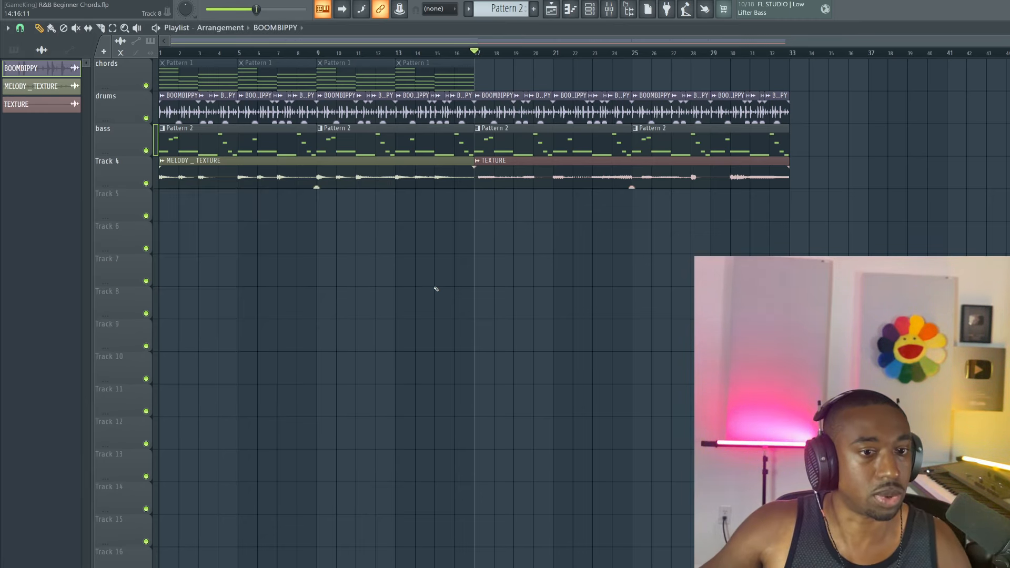
- Play the arrangement from bar 17, check the BOOMBIPPY and Master levels in the mixer, and close the mixer
{"action": "key", "text": "space"}
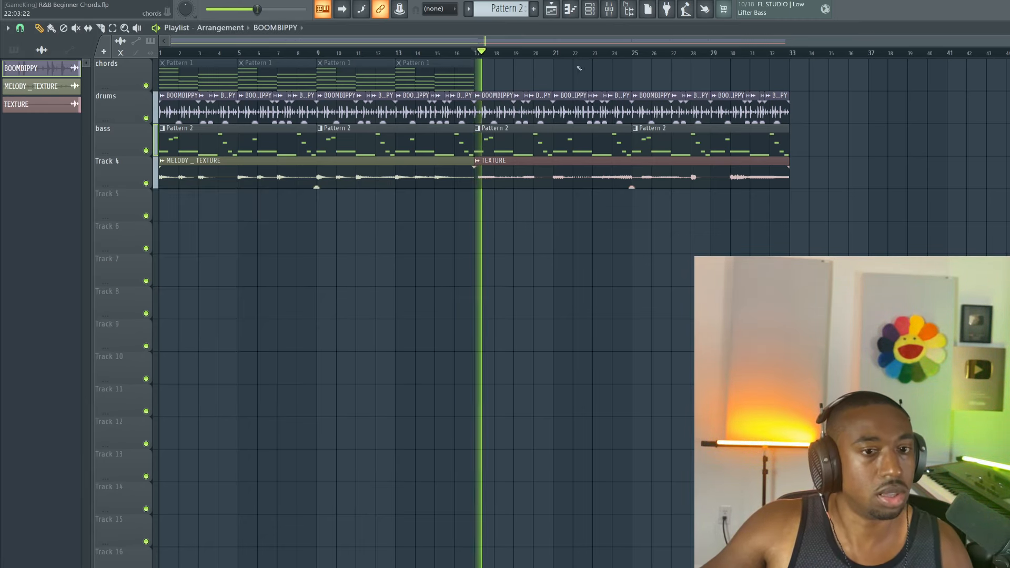
{"action": "left_click", "coordinate": [609, 11]}
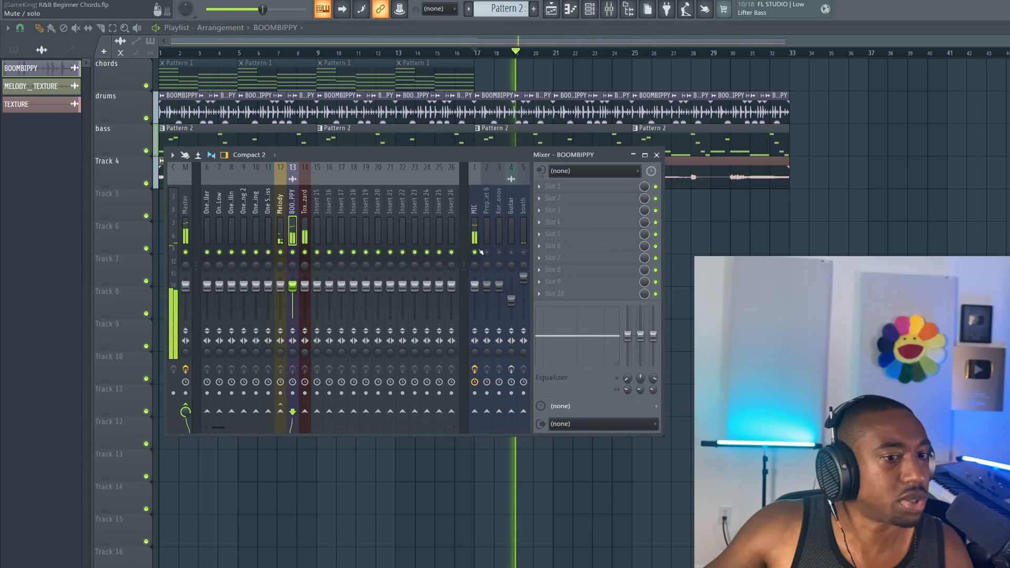
{"action": "key", "text": "F9"}
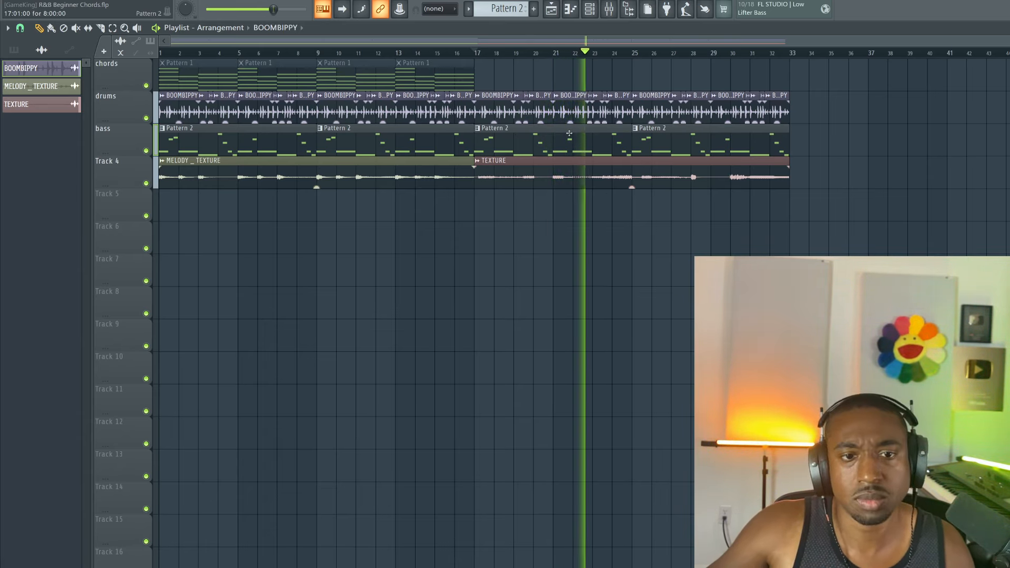
- Save the project, check the mixer levels once more as the arrangement reaches its end, and return to the playlist
{"action": "key", "text": "ctrl+s"}
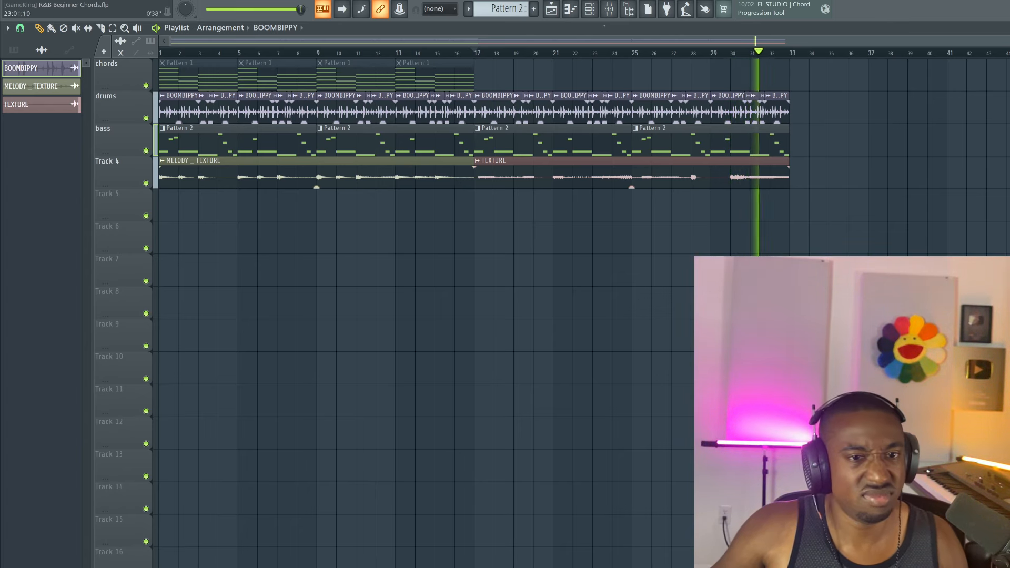
{"action": "left_click", "coordinate": [609, 9]}
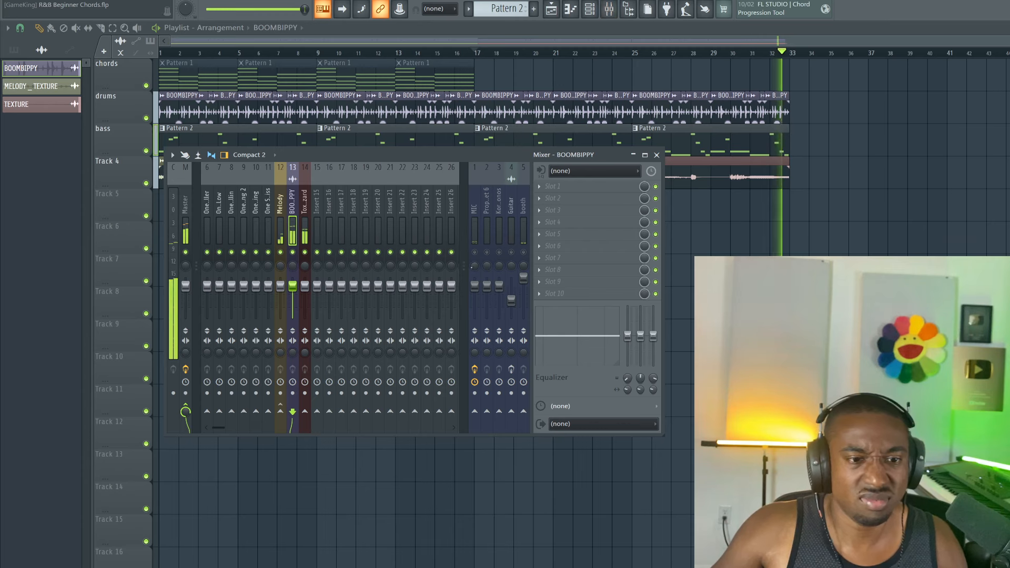
{"action": "key", "text": "F9"}
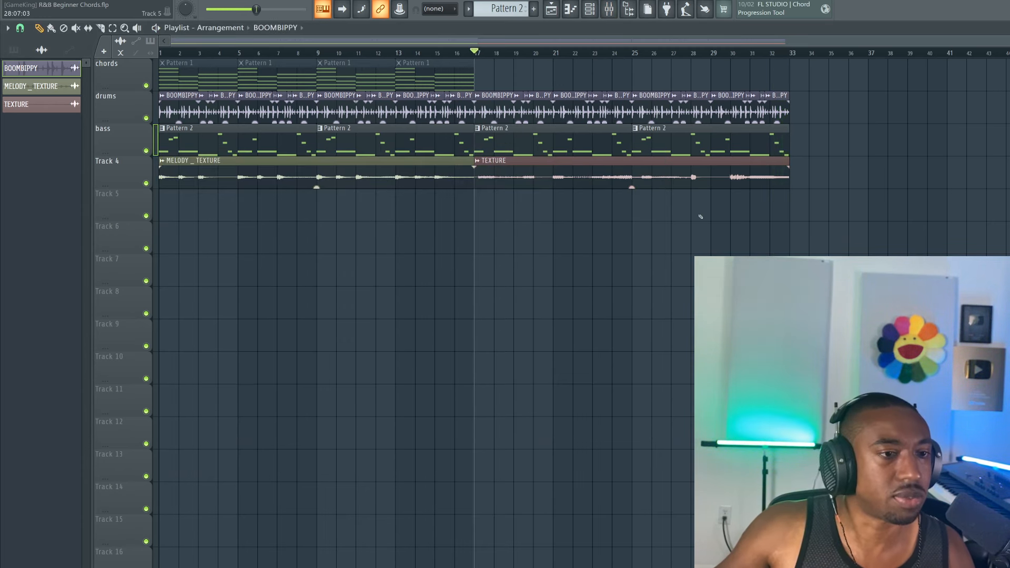